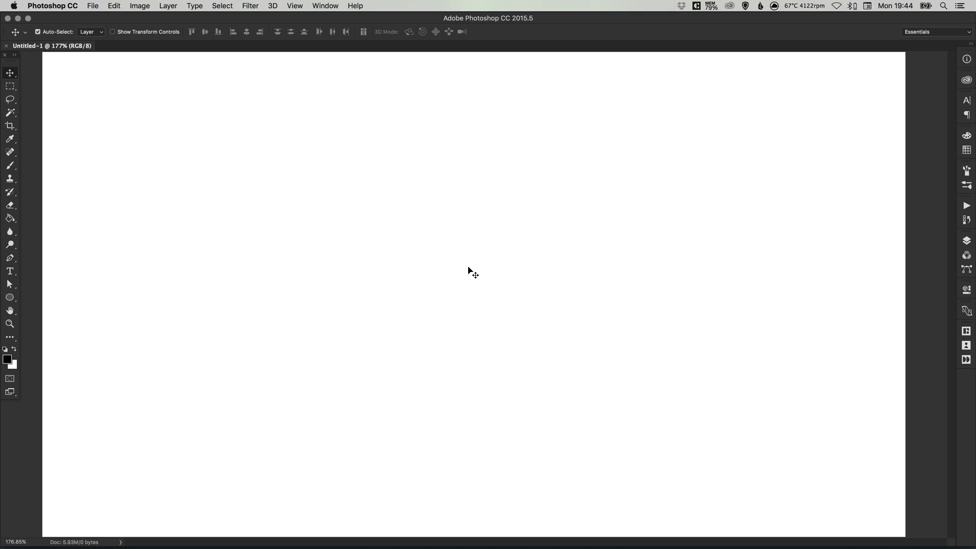
# Step: View the Fighting Spirit TBS font and Lightning Bolt Brushes V1 download pages in Chrome, and return to Photoshop
pyautogui.click(401, 537)
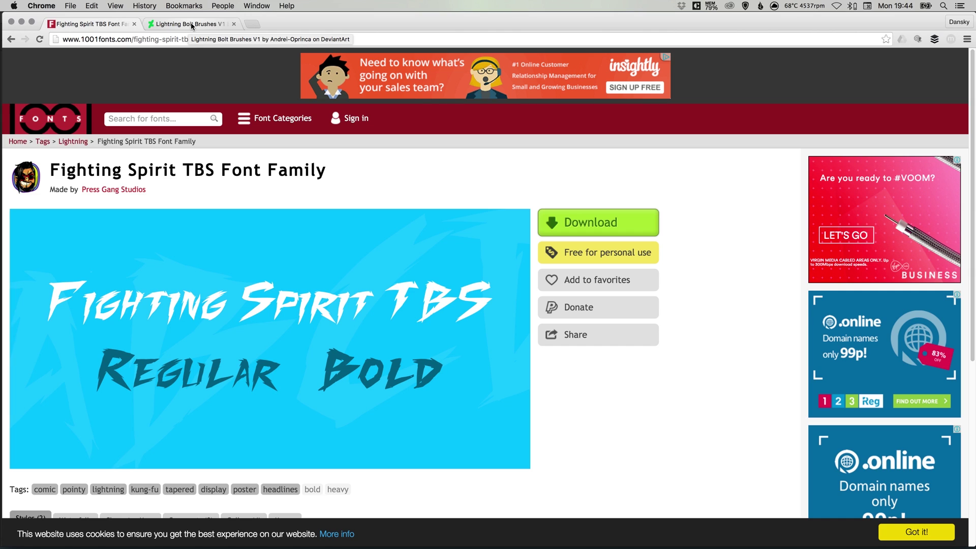
pyautogui.click(192, 24)
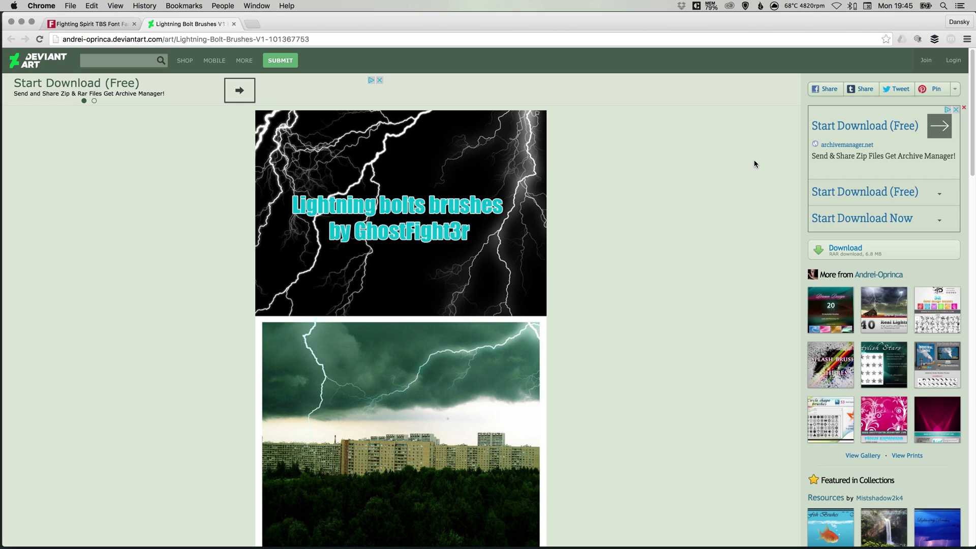
pyautogui.press('super+Tab')
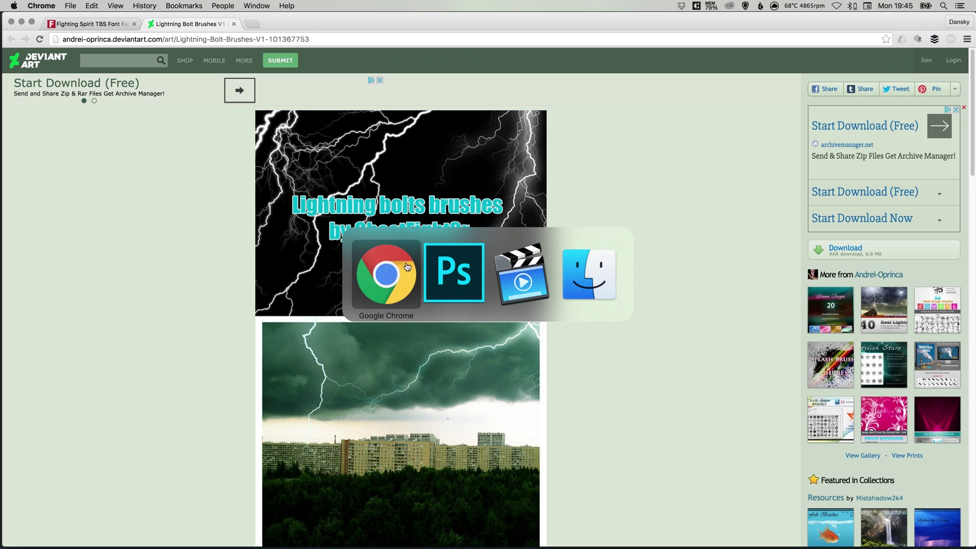
pyautogui.click(452, 274)
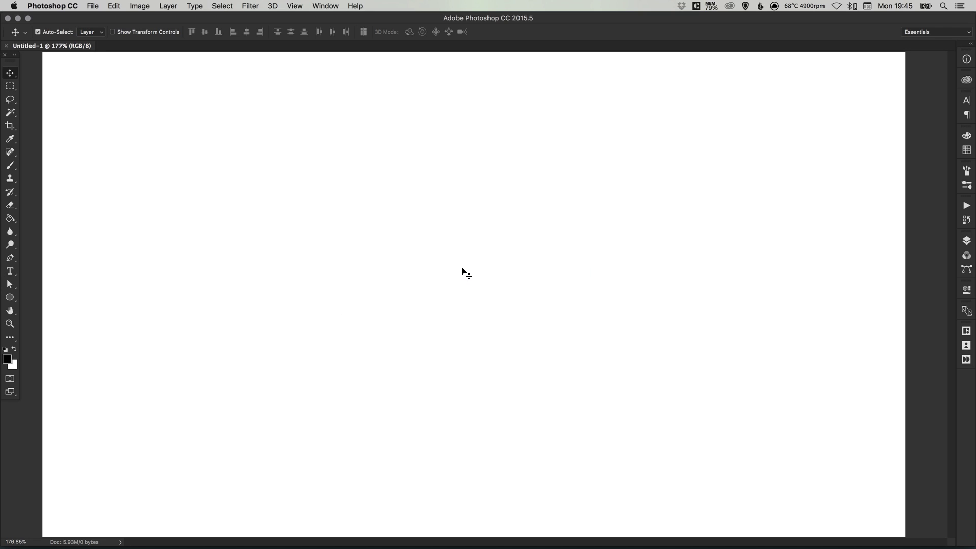
# Step: Review the available Brush tool presets and the options for loading brushes
pyautogui.click(11, 165)
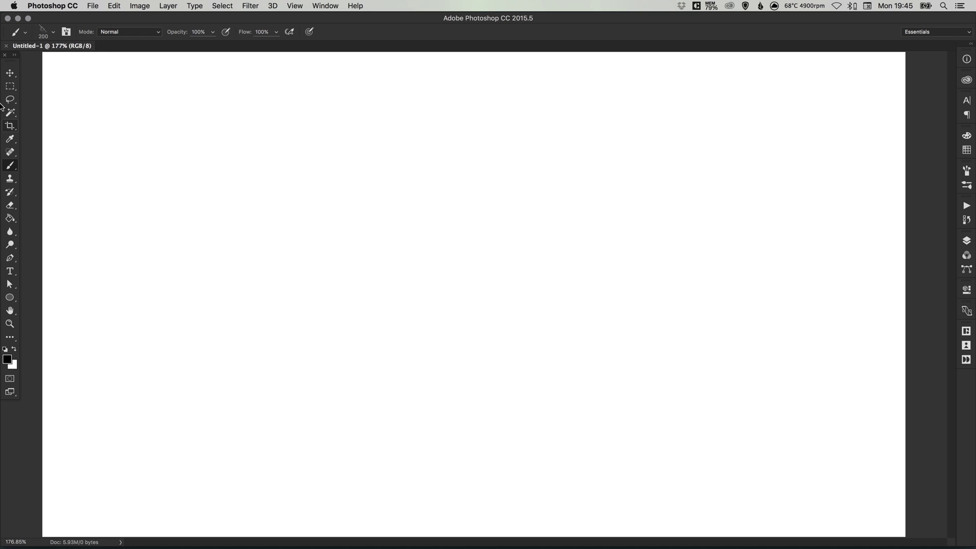
pyautogui.click(54, 33)
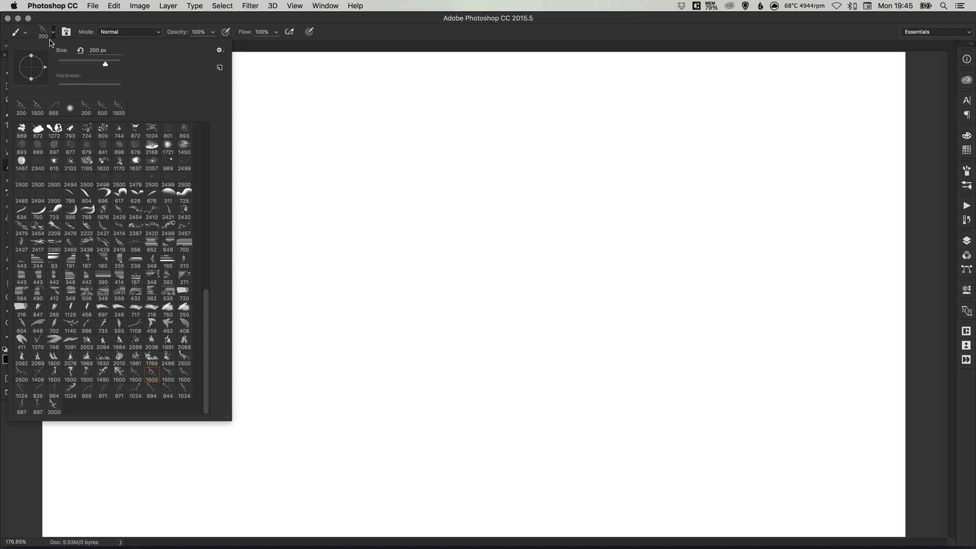
pyautogui.click(220, 52)
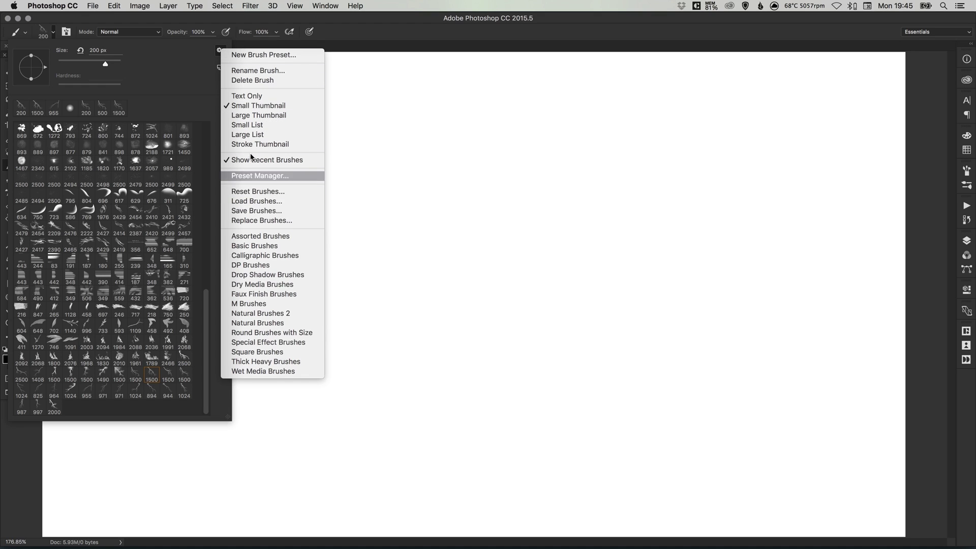
pyautogui.click(196, 61)
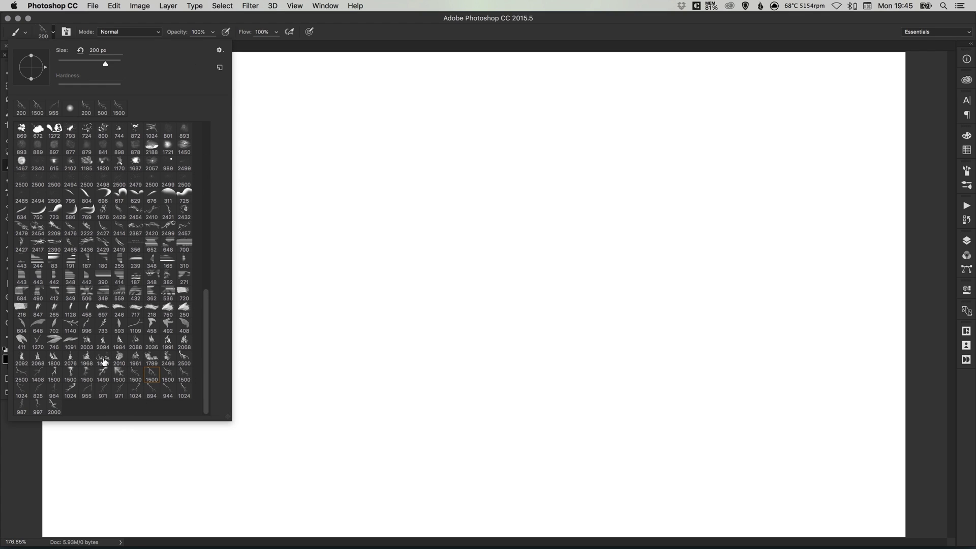
pyautogui.click(54, 32)
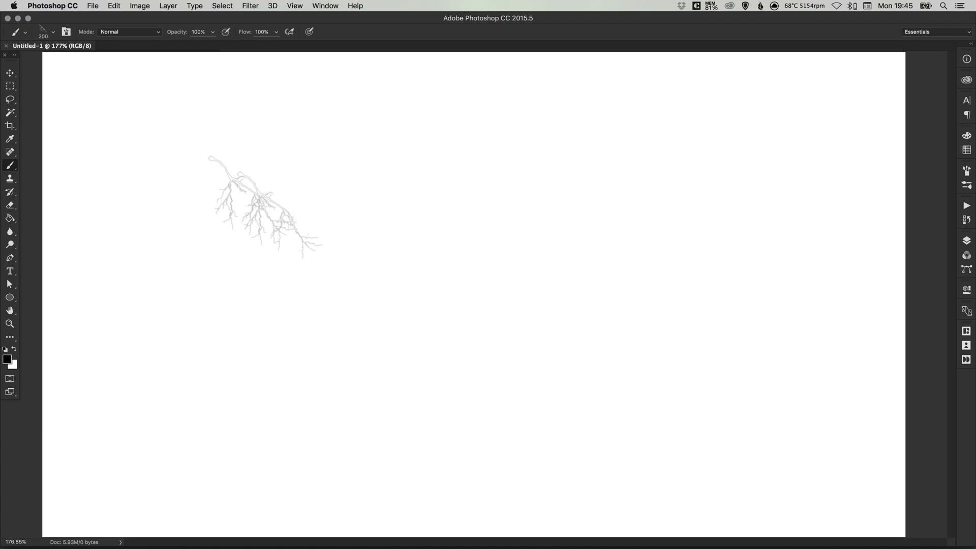
pyautogui.click(396, 292)
pyautogui.press('super+z')
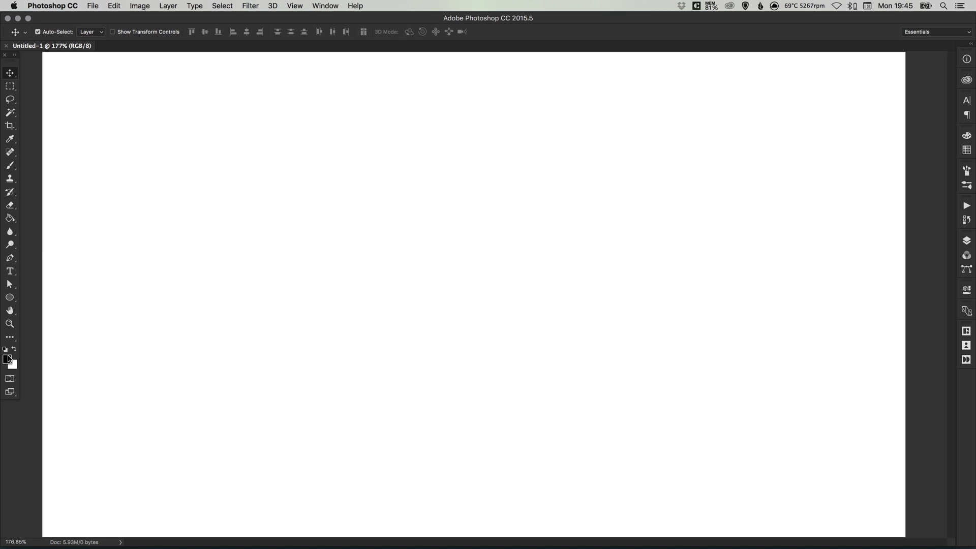
# Step: Fill the blank white background with black using the Paint Bucket tool
pyautogui.click(10, 217)
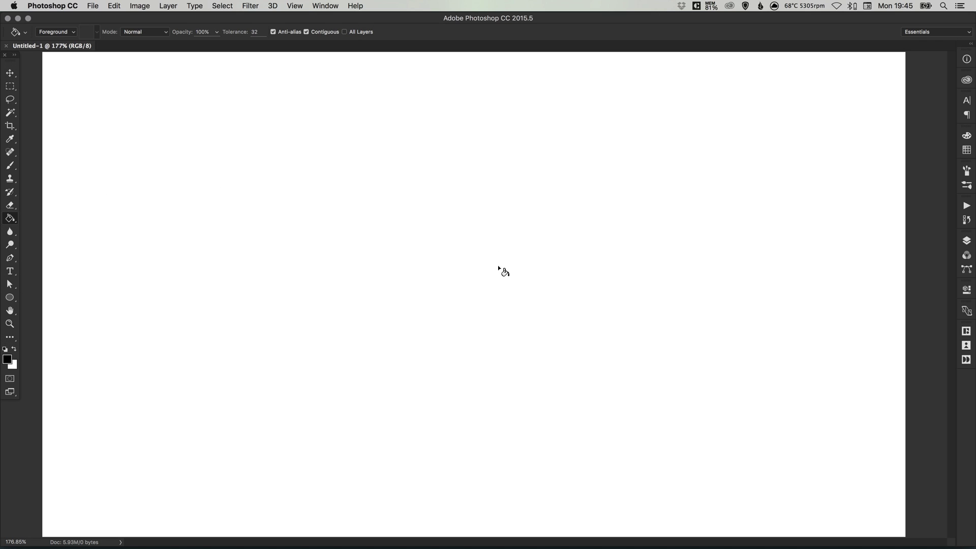
pyautogui.click(458, 287)
pyautogui.press('v')
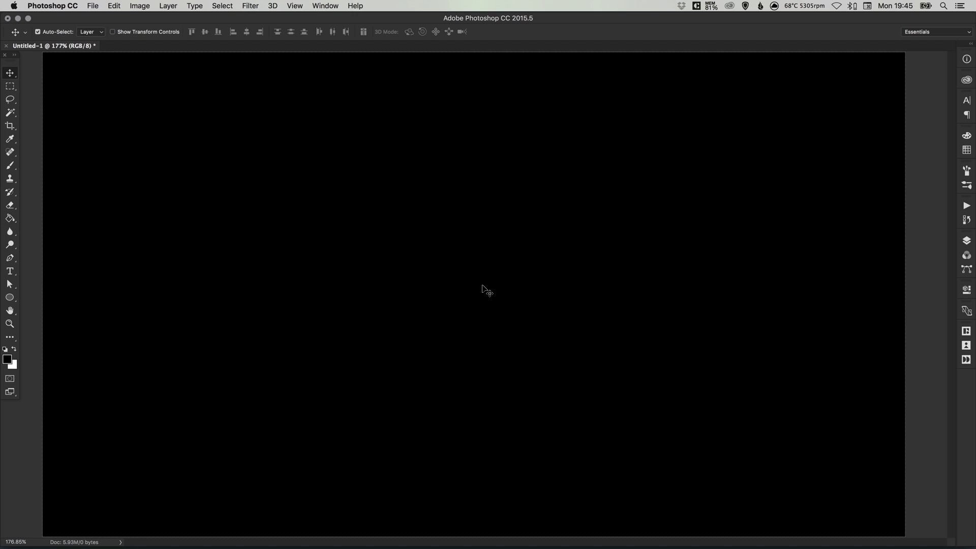
# Step: Add the text "Lightning" near the canvas center in Fighting Spirit TBS Regular at 30 pt
pyautogui.click(10, 272)
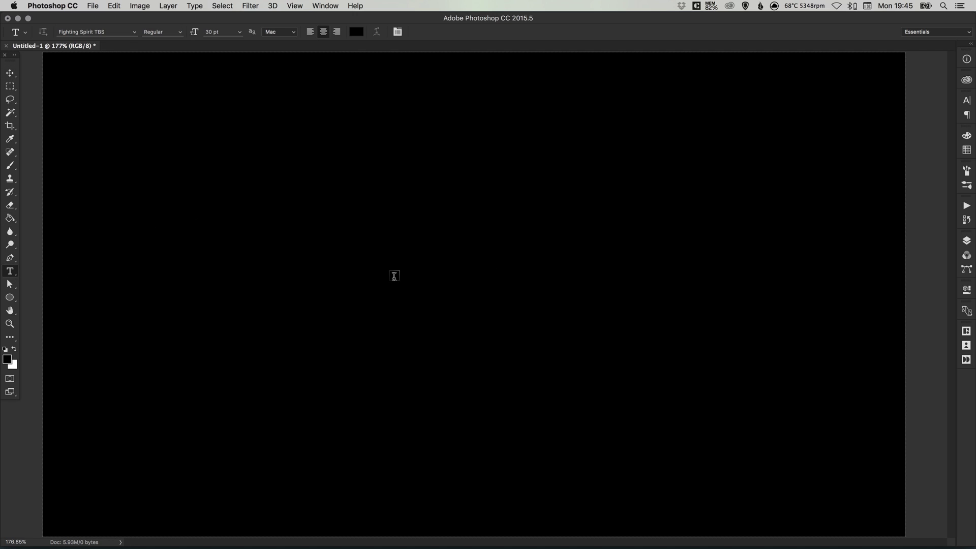
pyautogui.click(394, 273)
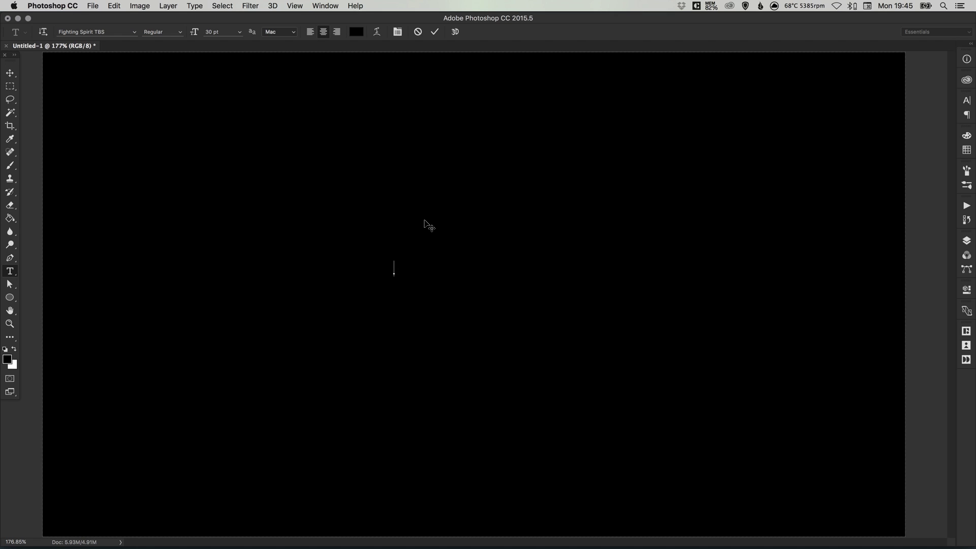
pyautogui.write('TEer')
# Step: Change the color of the whole word to white (#ffffff) and commit the text
pyautogui.press('super+a')
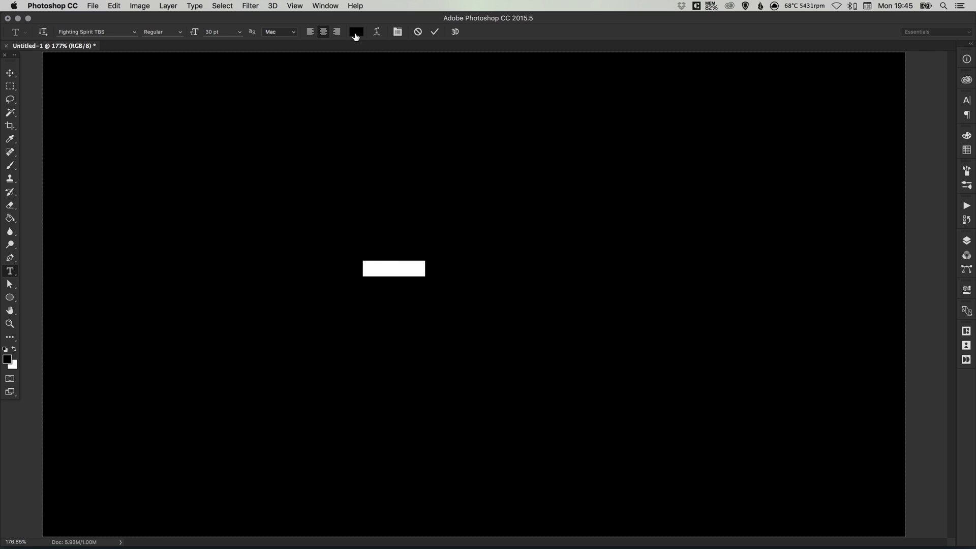
pyautogui.click(356, 33)
pyautogui.moveTo(316, 163); pyautogui.dragTo(209, 46)
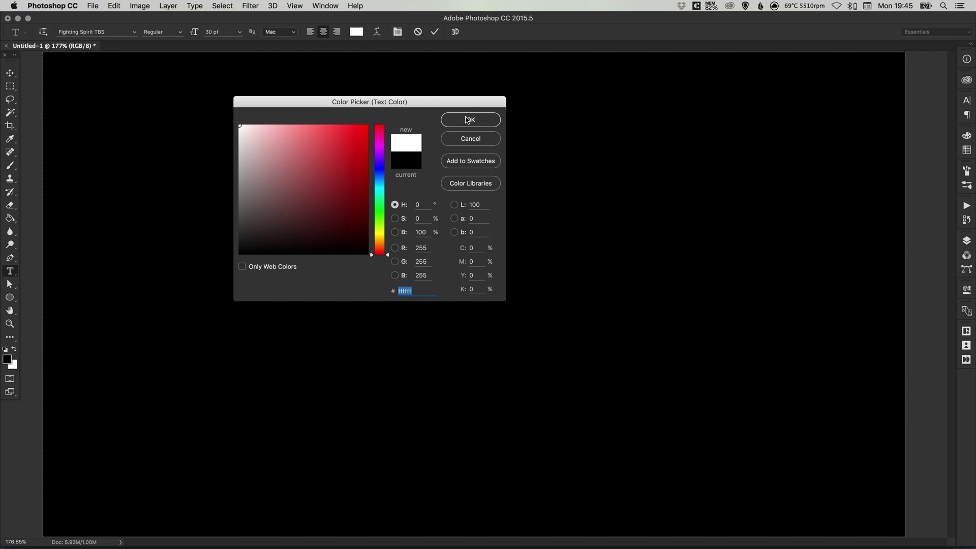
pyautogui.click(465, 122)
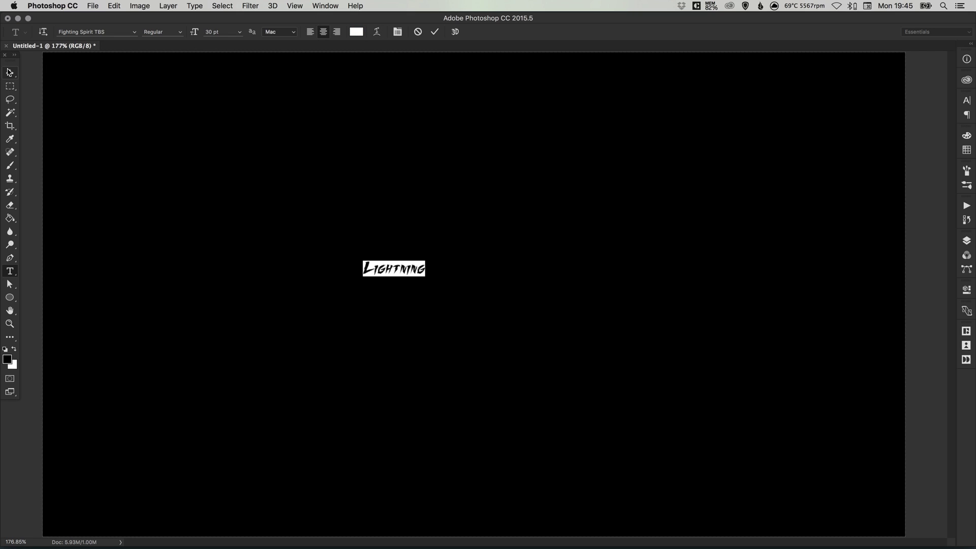
pyautogui.click(10, 74)
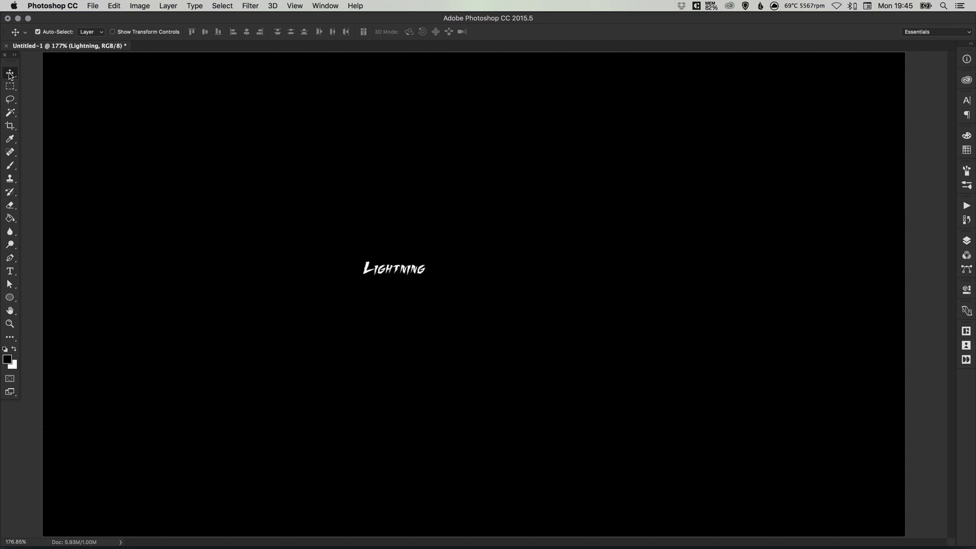
# Step: Enlarge the Lightning text proportionally to about 254 pt with Free Transform and center it on the canvas
pyautogui.click(113, 6)
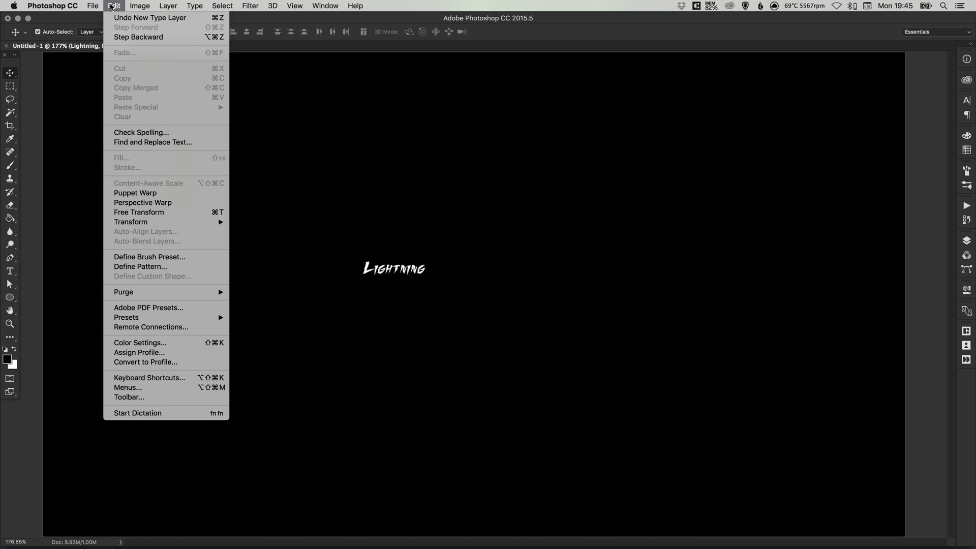
pyautogui.click(178, 213)
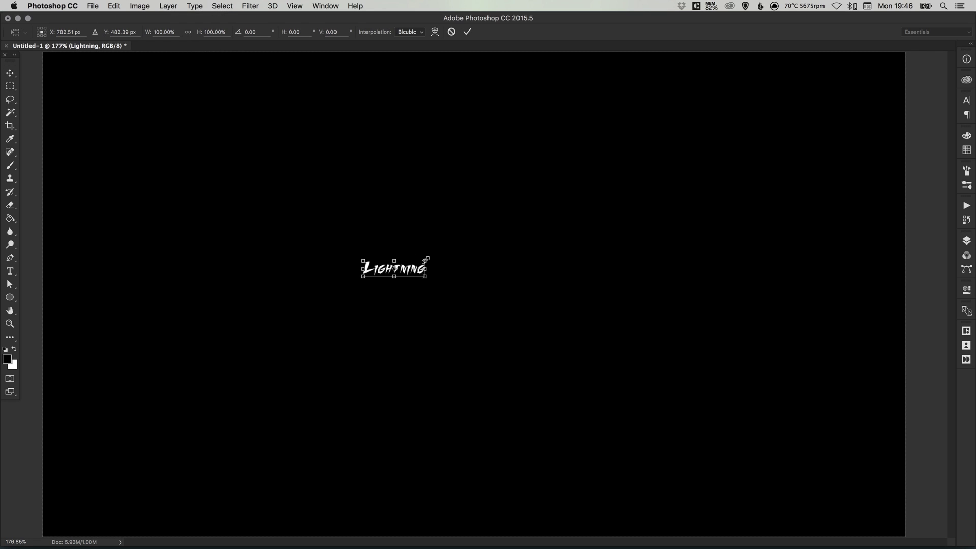
pyautogui.moveTo(424, 261); pyautogui.dragTo(780, 105)
pyautogui.moveTo(520, 211); pyautogui.dragTo(374, 269)
pyautogui.moveTo(707, 210); pyautogui.dragTo(725, 197)
pyautogui.press('Return')
pyautogui.doubleClick(520, 269)
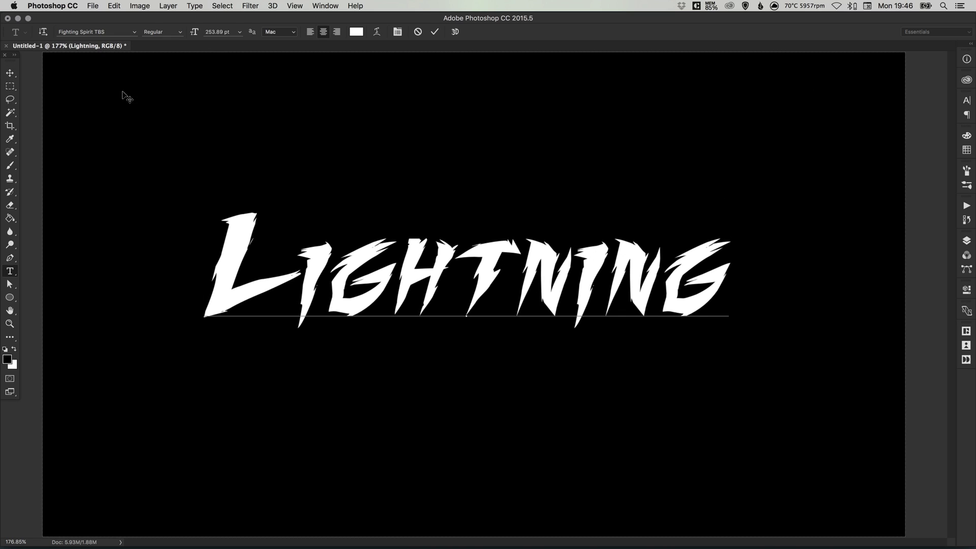
pyautogui.click(9, 73)
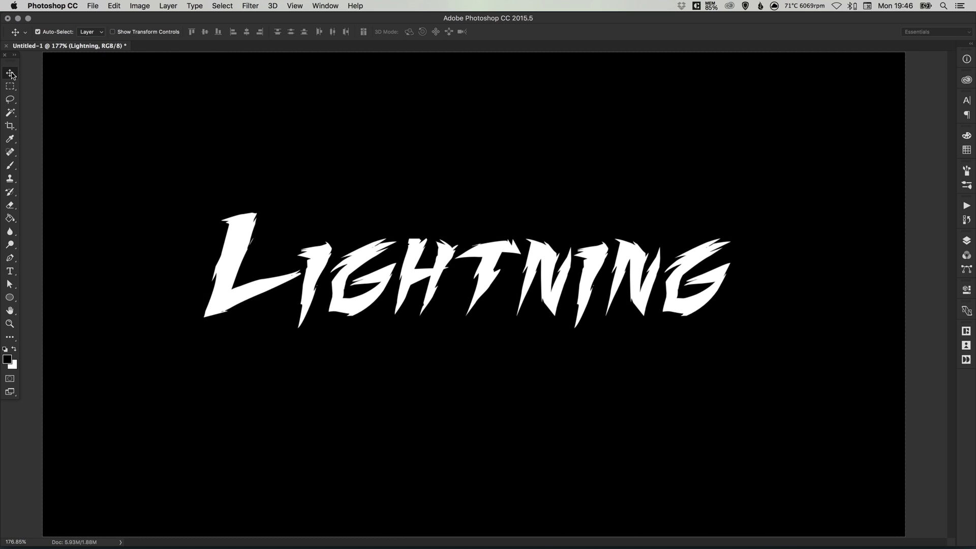
# Step: Set the Lightning layer's fill opacity to 0% in its blending options
pyautogui.click(966, 242)
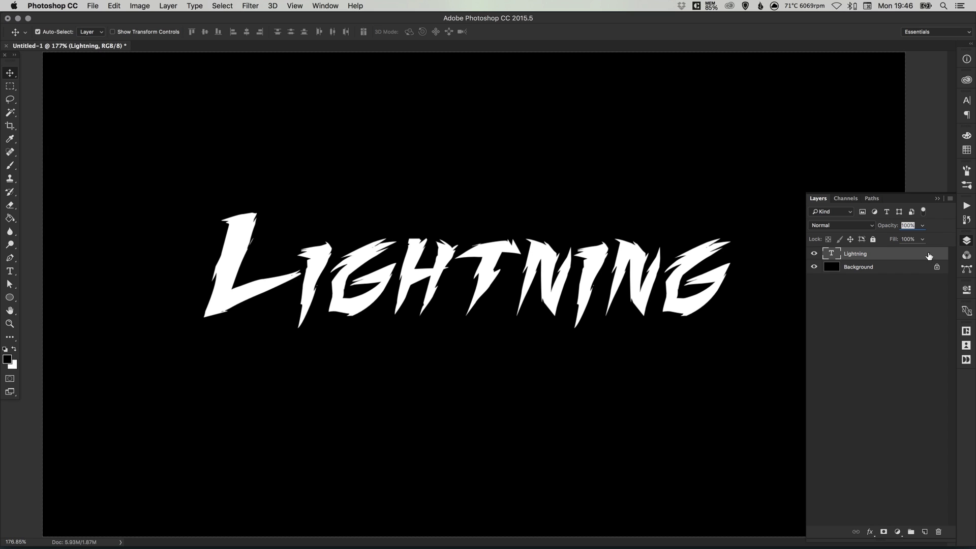
pyautogui.rightClick(864, 252)
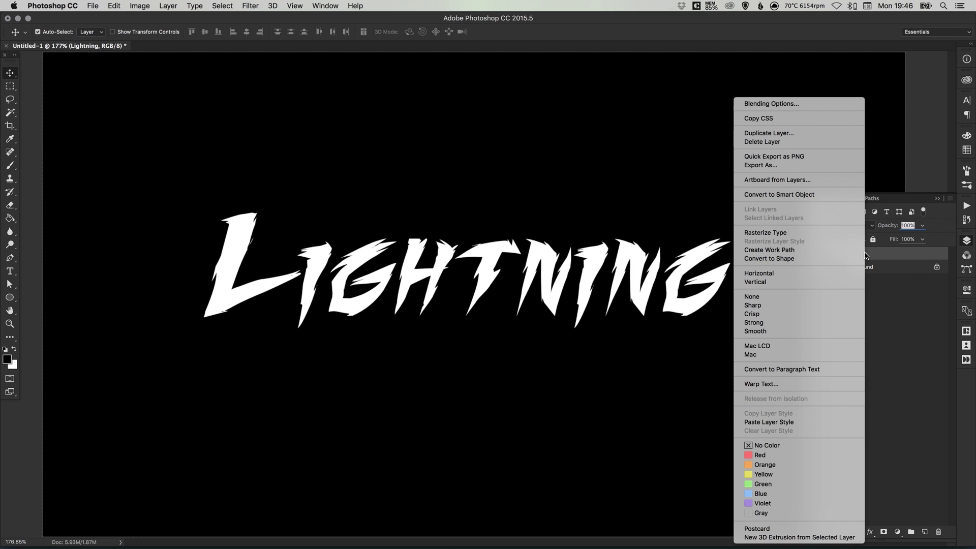
pyautogui.click(779, 104)
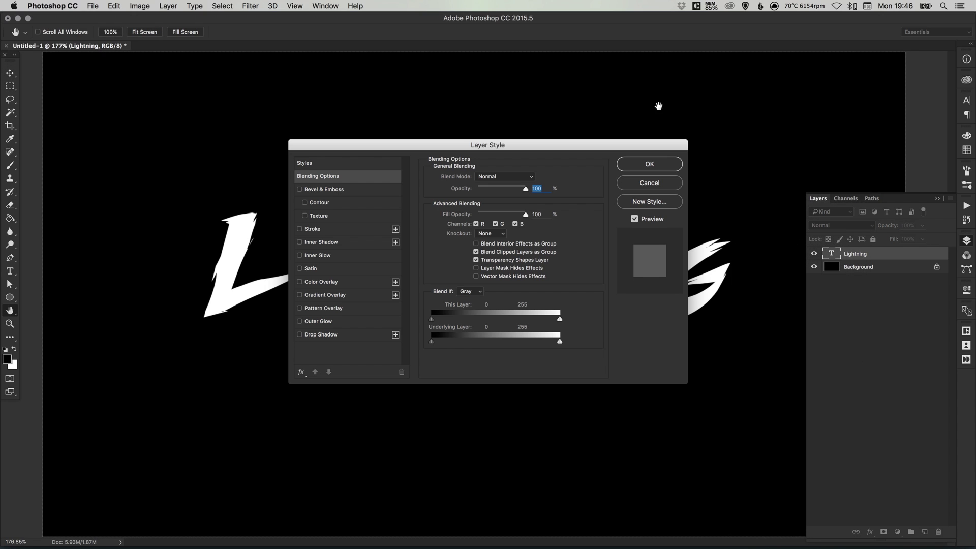
pyautogui.moveTo(562, 144); pyautogui.dragTo(841, 30)
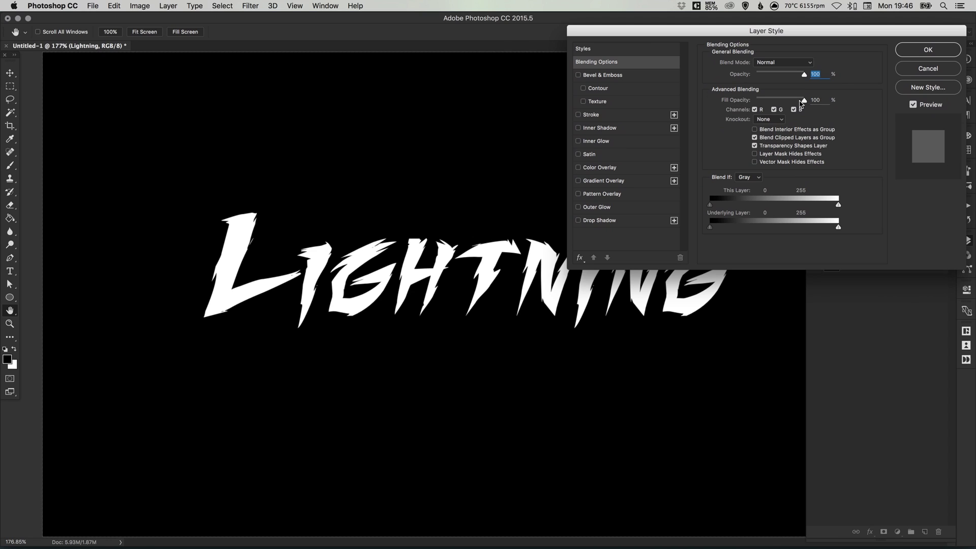
pyautogui.moveTo(805, 101); pyautogui.dragTo(751, 98)
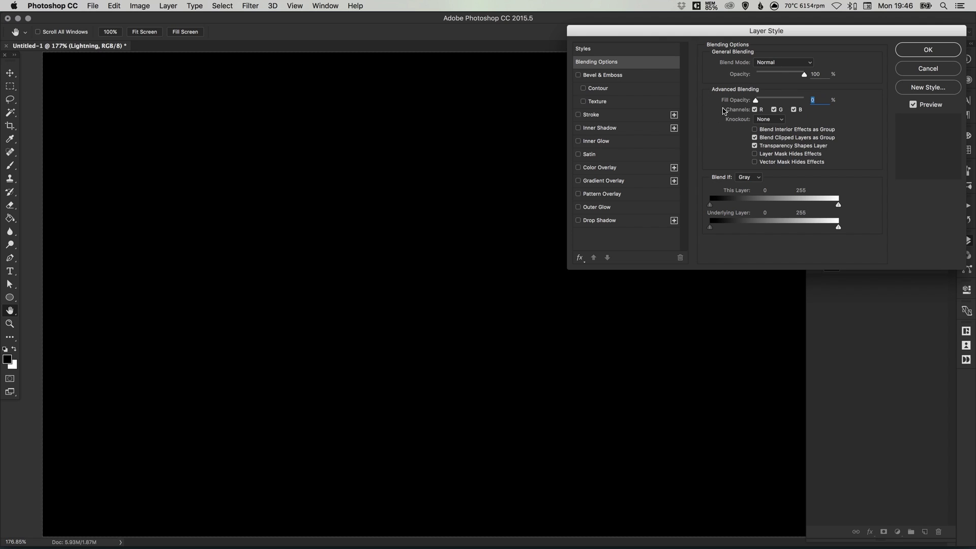
# Step: Add a 5 px outside stroke in pale blue (#b4f0ff) to the Lightning text
pyautogui.click(592, 115)
pyautogui.click(731, 138)
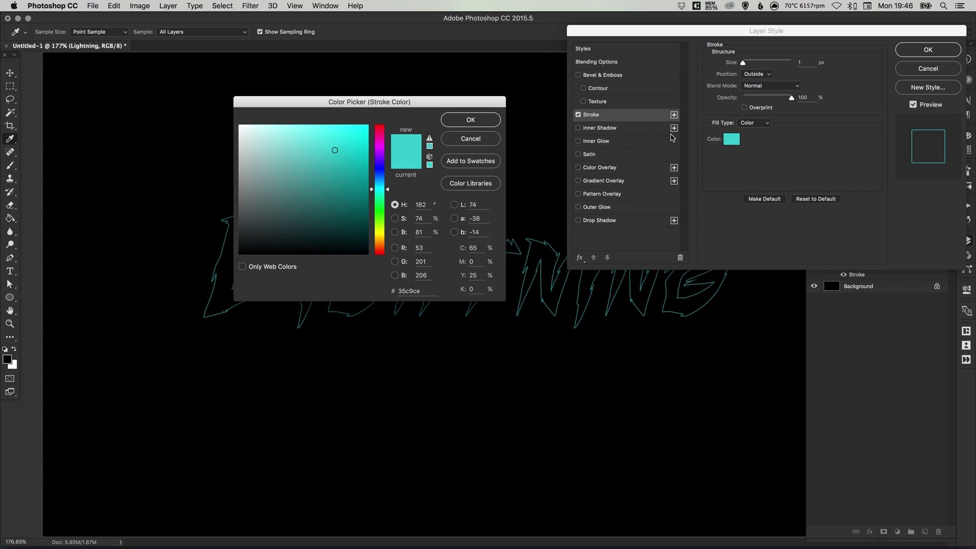
pyautogui.click(379, 186)
pyautogui.moveTo(276, 134); pyautogui.dragTo(277, 125)
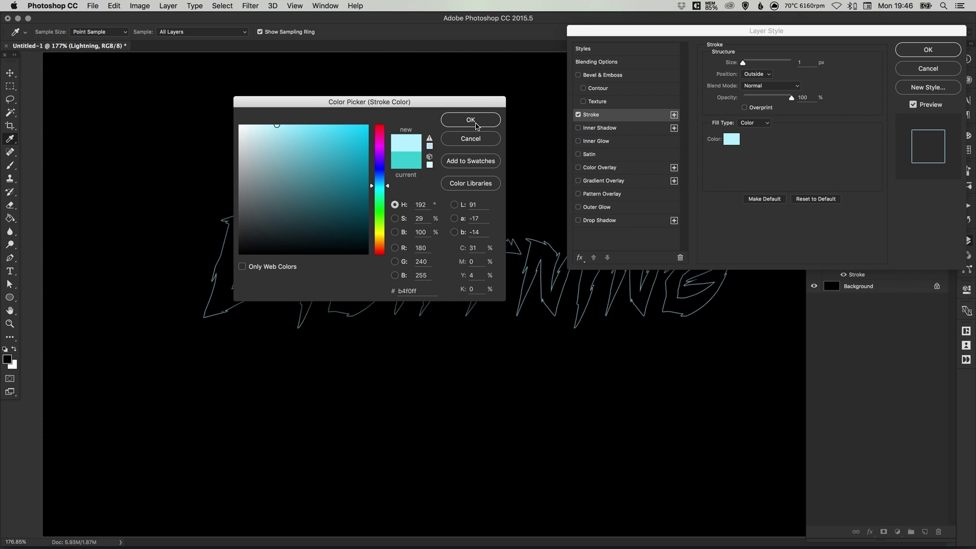
pyautogui.click(476, 121)
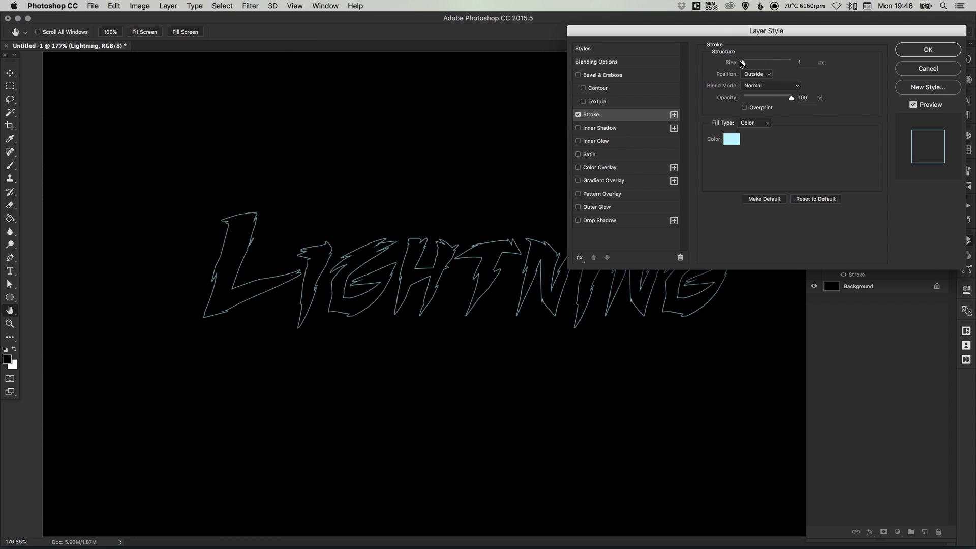
pyautogui.moveTo(742, 64); pyautogui.dragTo(746, 64)
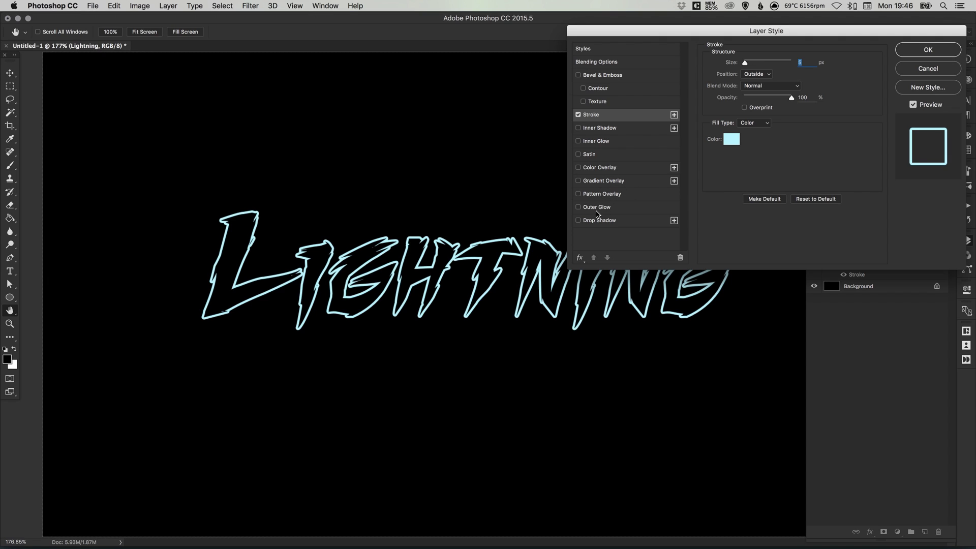
# Step: Add an outer glow to the text with 54% opacity and a size of 29 px
pyautogui.click(598, 208)
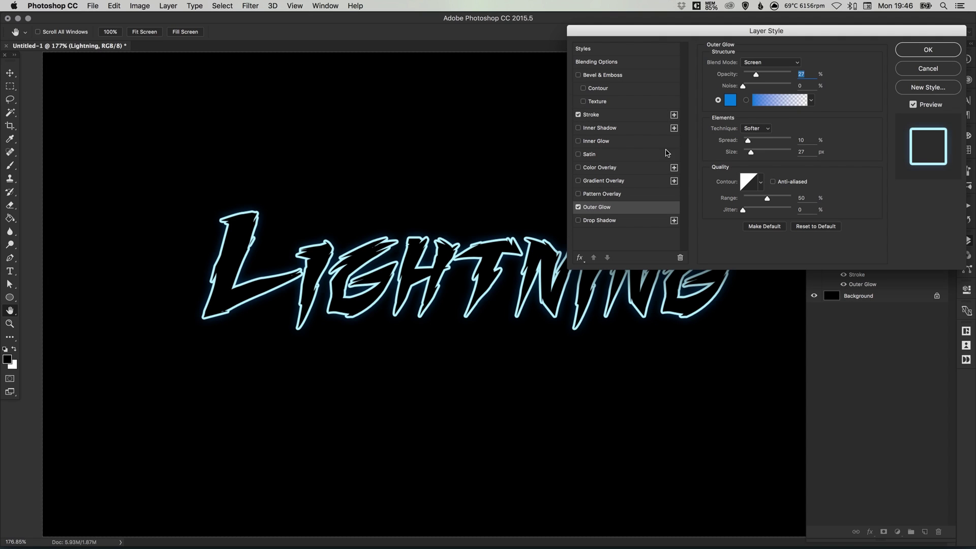
pyautogui.click(765, 74)
pyautogui.moveTo(767, 73); pyautogui.dragTo(769, 74)
pyautogui.click(751, 153)
pyautogui.moveTo(753, 154); pyautogui.dragTo(752, 154)
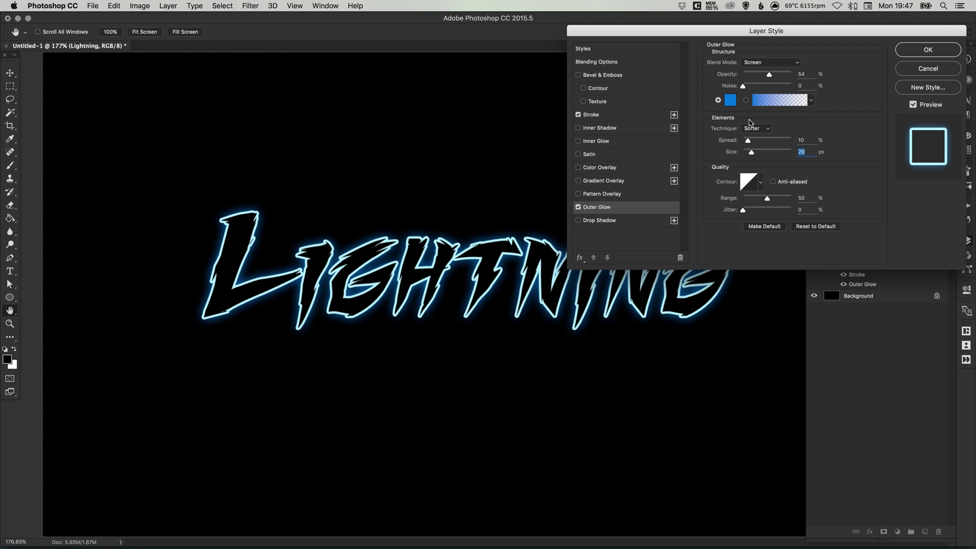
# Step: Set the outer glow color to bright light blue (#27c5ff)
pyautogui.click(731, 100)
pyautogui.moveTo(394, 104); pyautogui.dragTo(768, 305)
pyautogui.moveTo(748, 389); pyautogui.dragTo(752, 386)
pyautogui.click(723, 336)
pyautogui.click(722, 327)
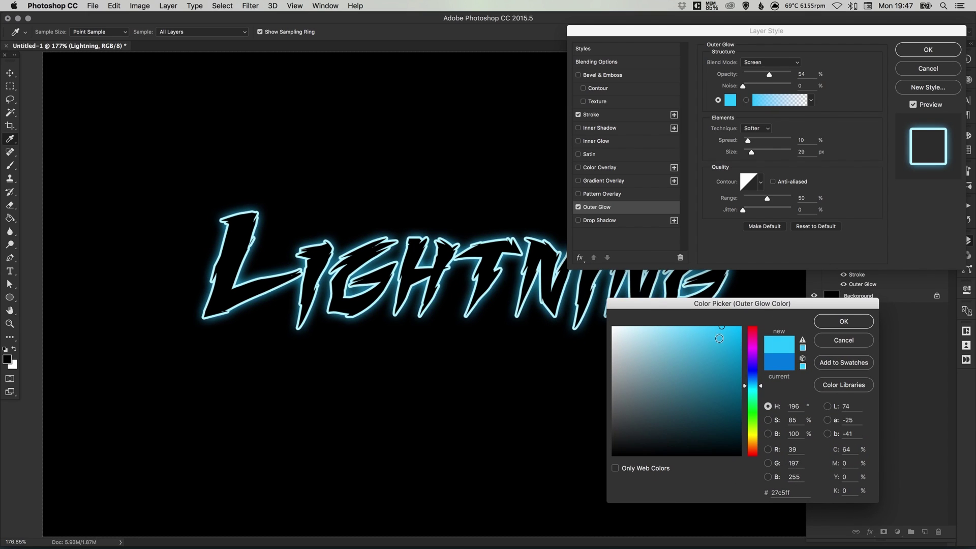
pyautogui.click(843, 321)
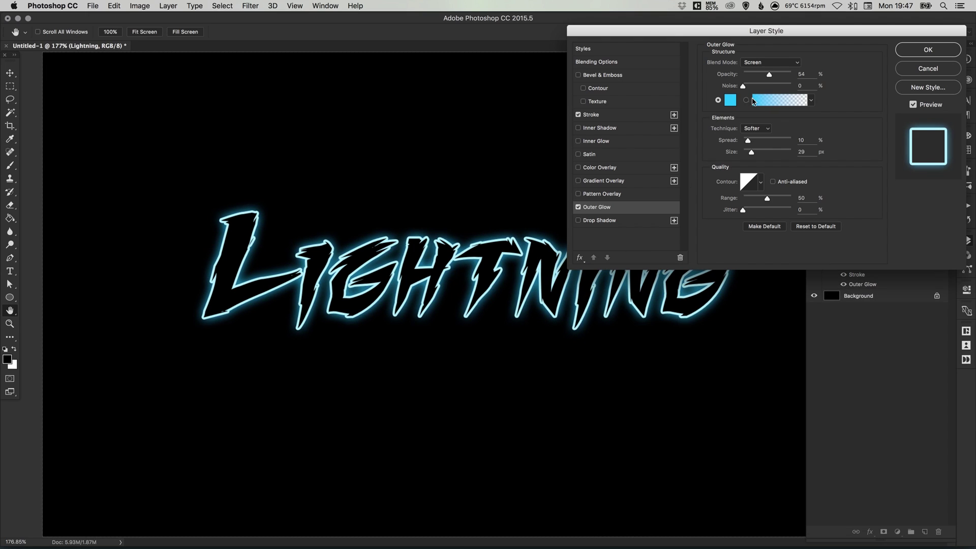
# Step: Close the layer style settings, add a new layer above the text, and set the Brush tool's foreground color to white
pyautogui.moveTo(806, 32)
pyautogui.mouseDown()
pyautogui.moveTo(792, 38)
pyautogui.moveTo(813, 29)
pyautogui.mouseUp()
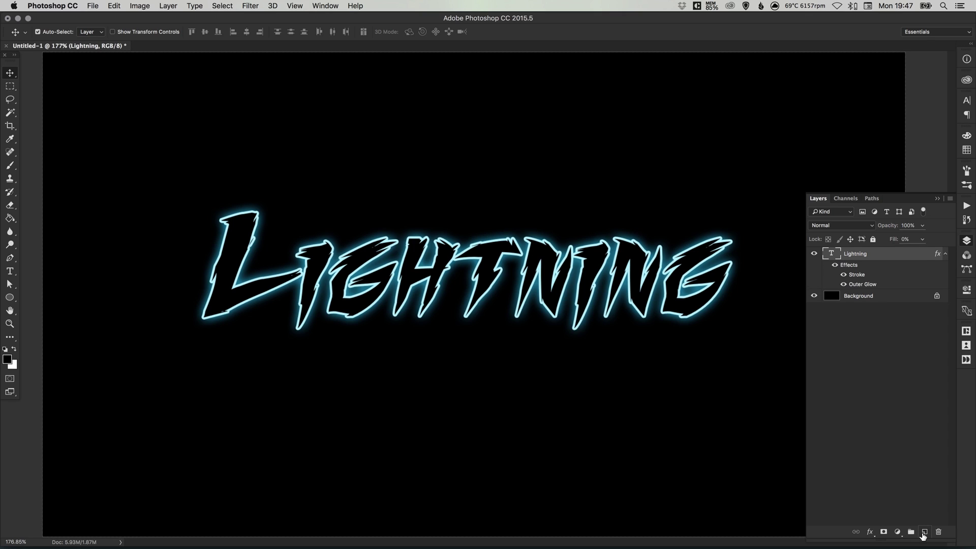
pyautogui.click(925, 532)
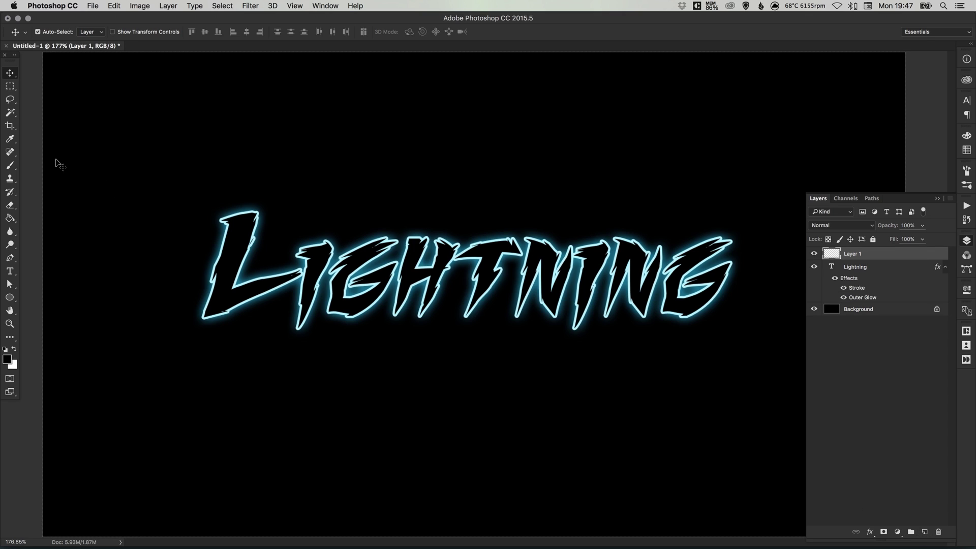
pyautogui.press('b')
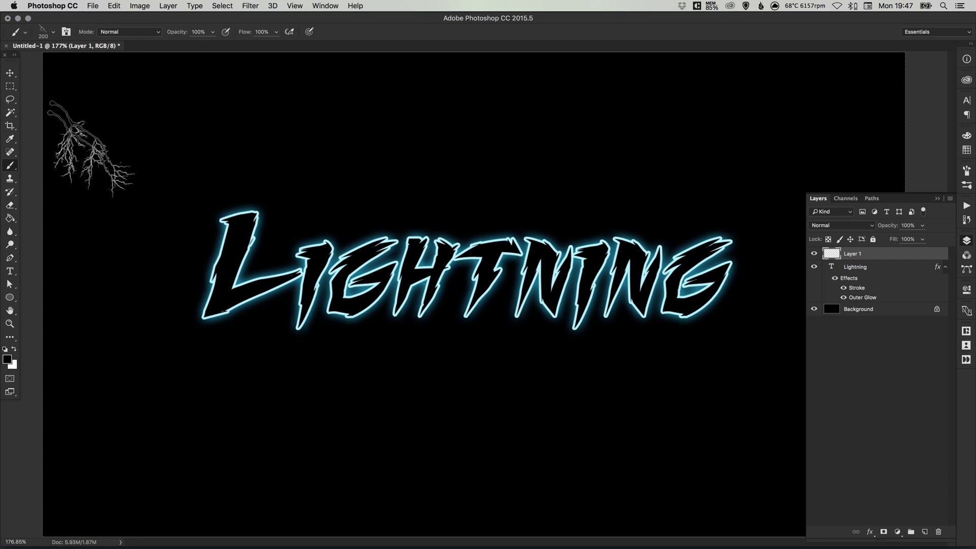
pyautogui.click(6, 361)
pyautogui.moveTo(669, 361); pyautogui.dragTo(605, 245)
pyautogui.click(844, 321)
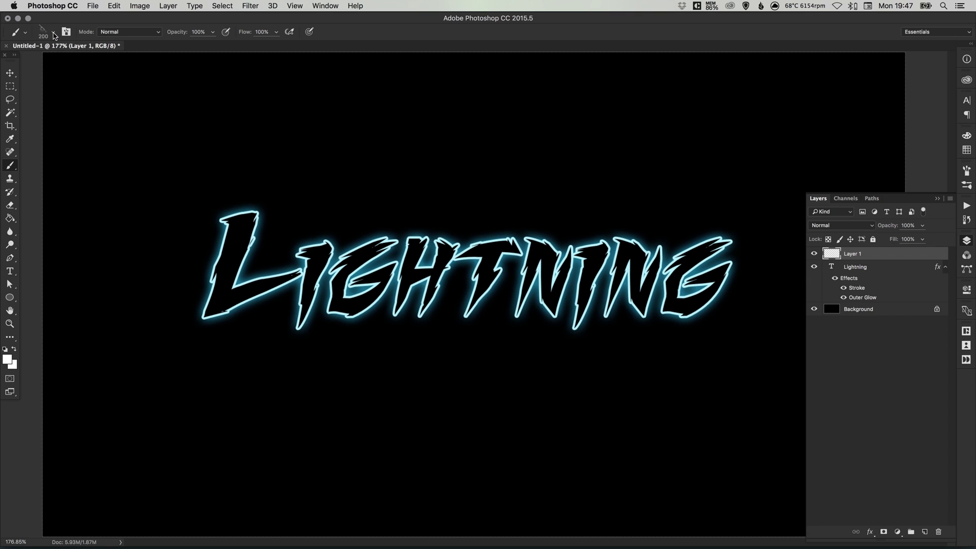
# Step: Stamp a white lightning bolt over the middle of the text using a branching lightning brush at 508 px
pyautogui.click(54, 35)
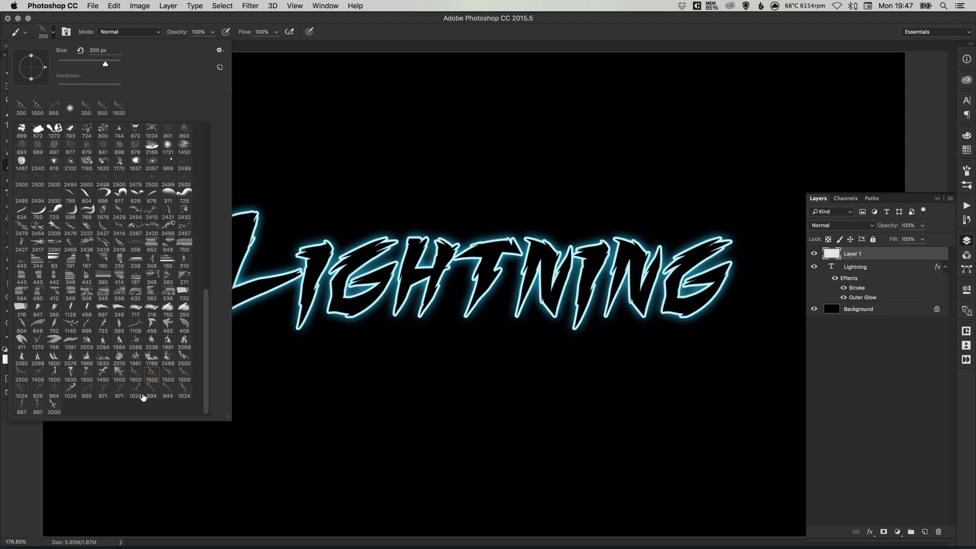
pyautogui.click(166, 377)
pyautogui.click(152, 377)
pyautogui.moveTo(117, 65); pyautogui.dragTo(111, 65)
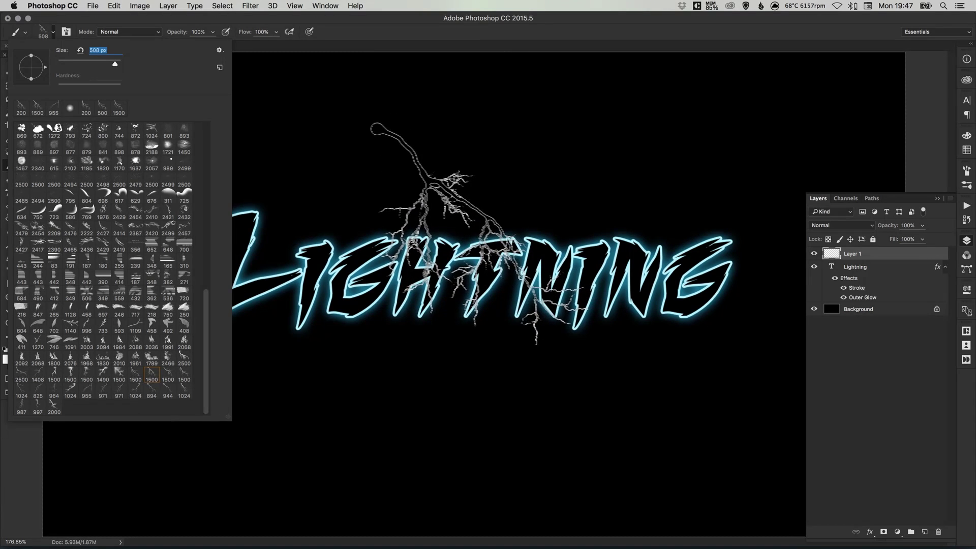
pyautogui.click(454, 233)
pyautogui.press('v')
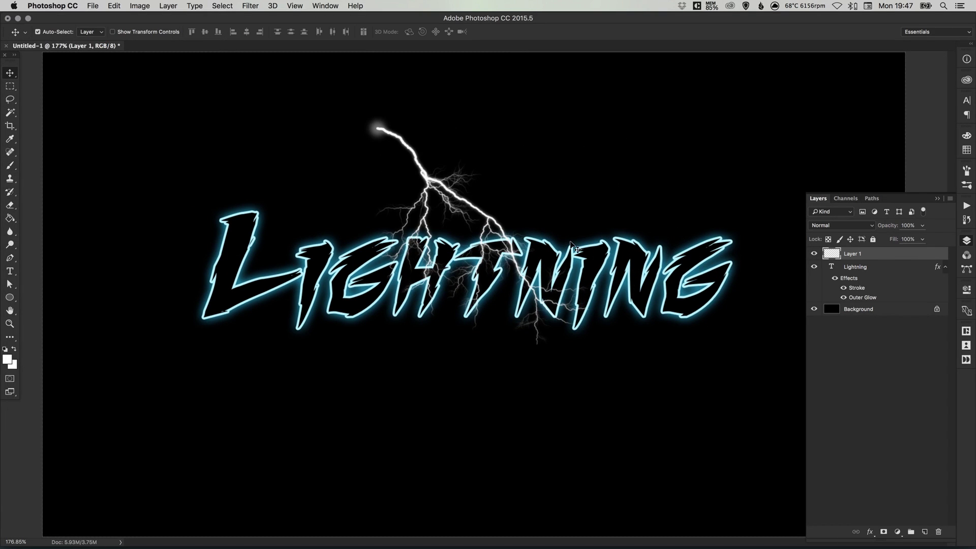
pyautogui.click(814, 254)
pyautogui.click(814, 254)
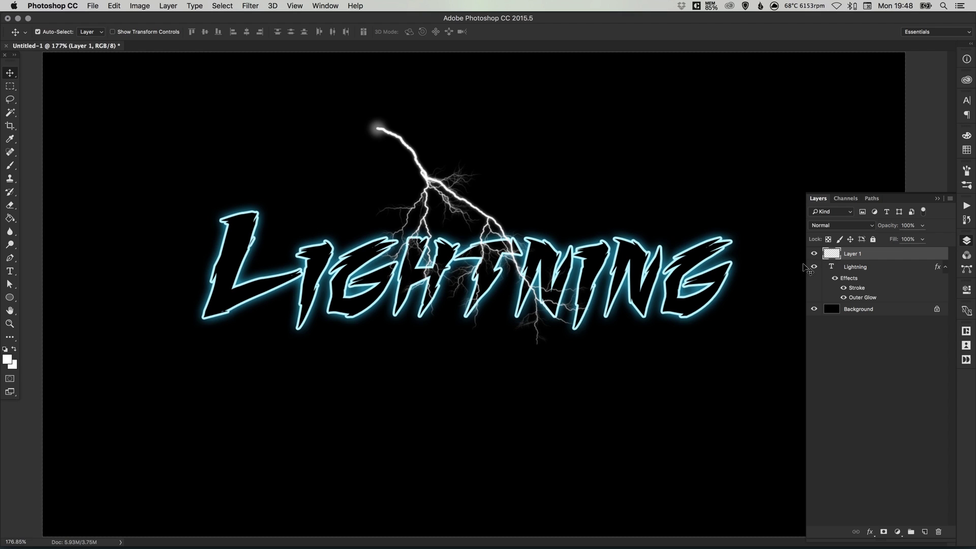
# Step: Free-transform the bolt to about 81% size, rotate it about -115°, and place it along the stem of the L
pyautogui.click(115, 7)
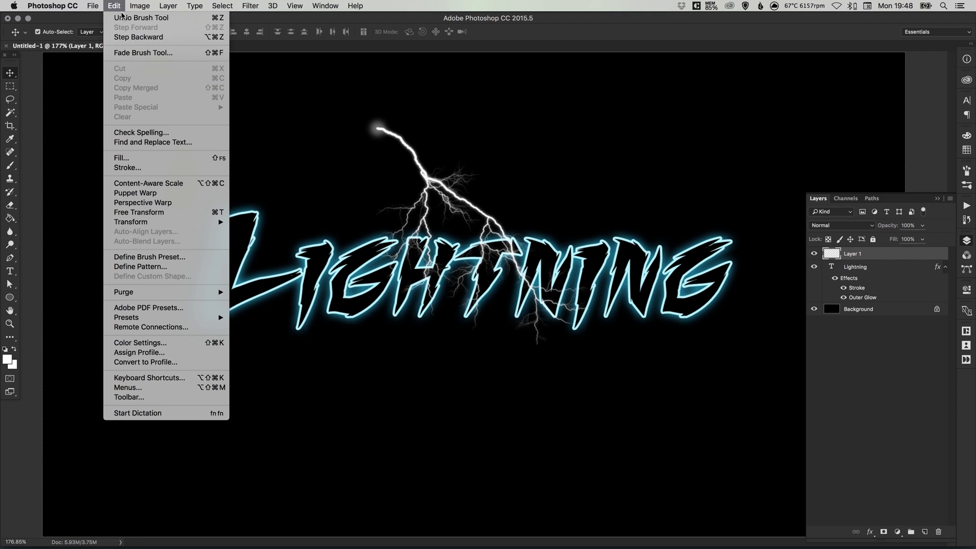
pyautogui.click(157, 214)
pyautogui.moveTo(386, 126); pyautogui.dragTo(284, 112)
pyautogui.moveTo(487, 100); pyautogui.dragTo(444, 143)
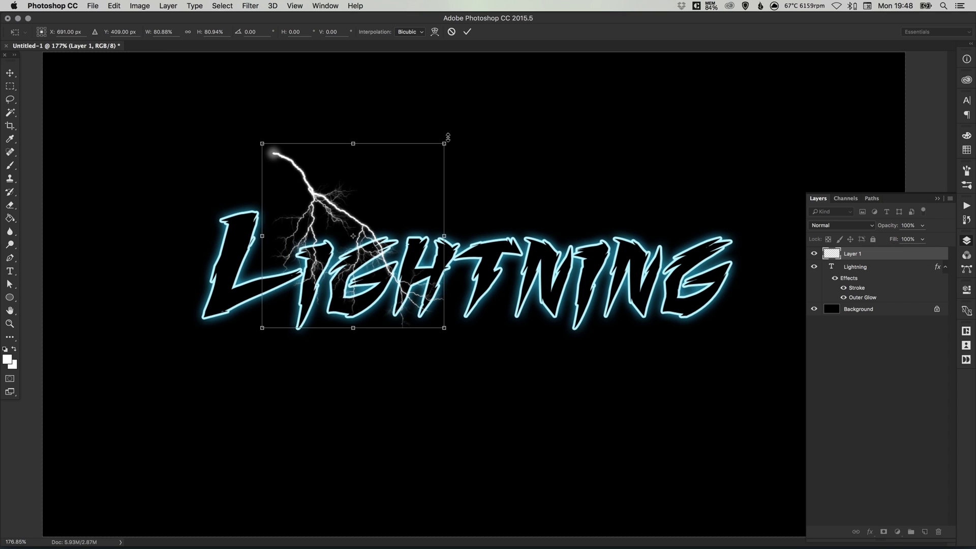
pyautogui.moveTo(330, 186); pyautogui.dragTo(429, 111)
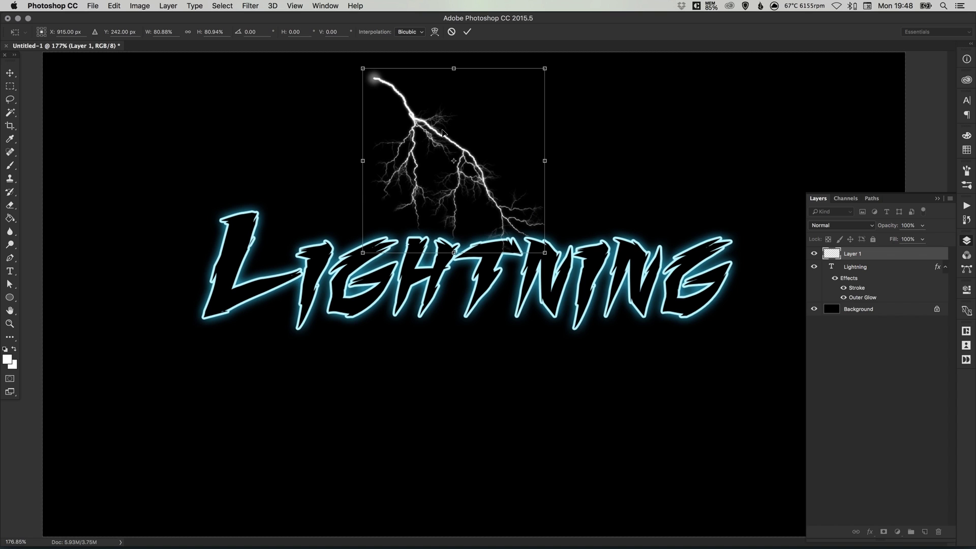
pyautogui.moveTo(434, 133); pyautogui.dragTo(281, 219)
pyautogui.moveTo(422, 209); pyautogui.dragTo(227, 196)
pyautogui.moveTo(286, 227); pyautogui.dragTo(229, 214)
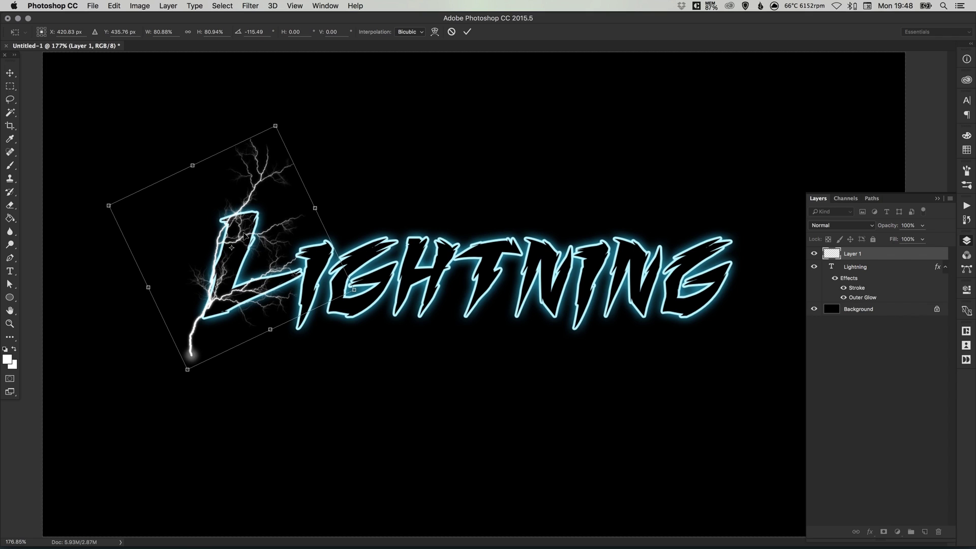
pyautogui.press('Return')
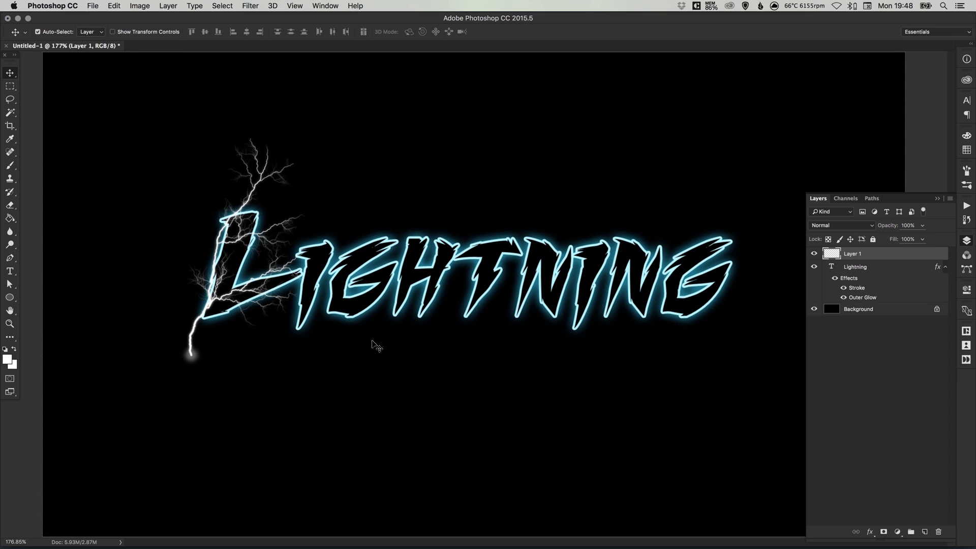
# Step: Add a layer mask to the bolt layer and paint black on it to hide the bolt's tail below the L
pyautogui.click(883, 532)
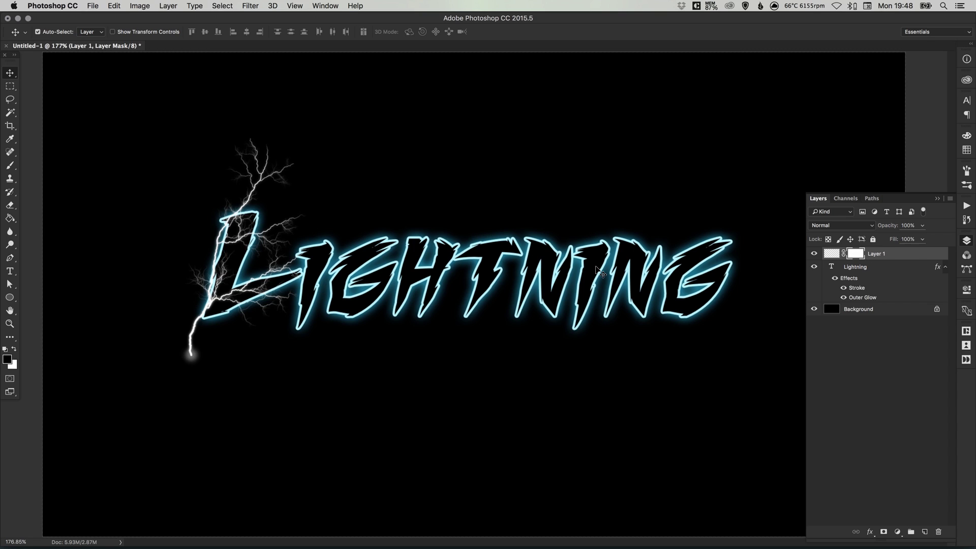
pyautogui.click(13, 171)
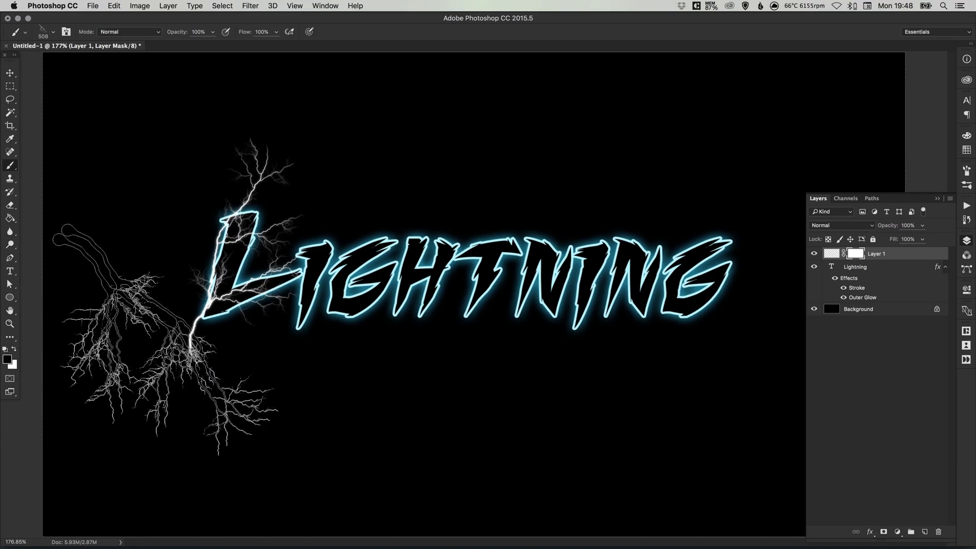
pyautogui.moveTo(224, 349); pyautogui.dragTo(193, 349)
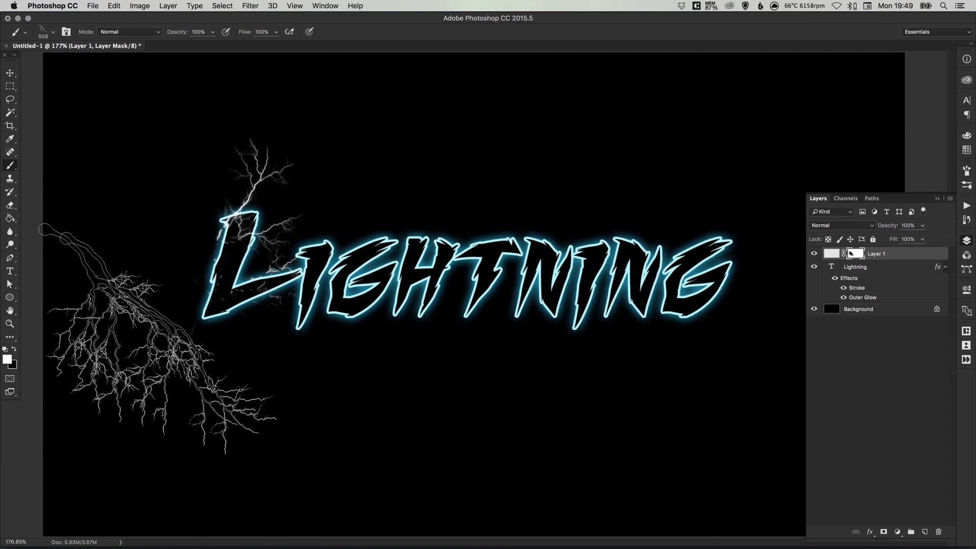
pyautogui.moveTo(195, 331); pyautogui.dragTo(219, 311)
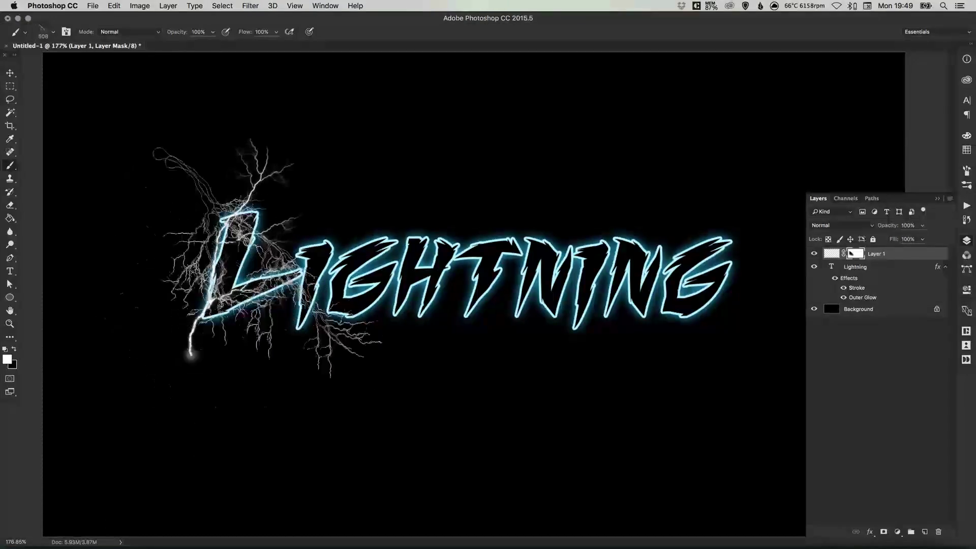
pyautogui.press('x')
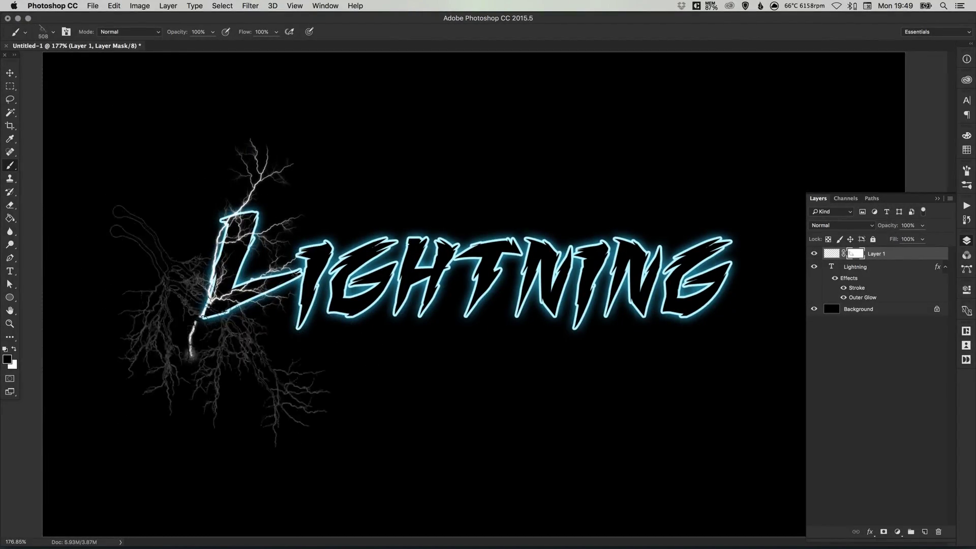
pyautogui.moveTo(226, 359)
pyautogui.mouseDown()
pyautogui.moveTo(234, 333)
pyautogui.moveTo(213, 336)
pyautogui.mouseUp()
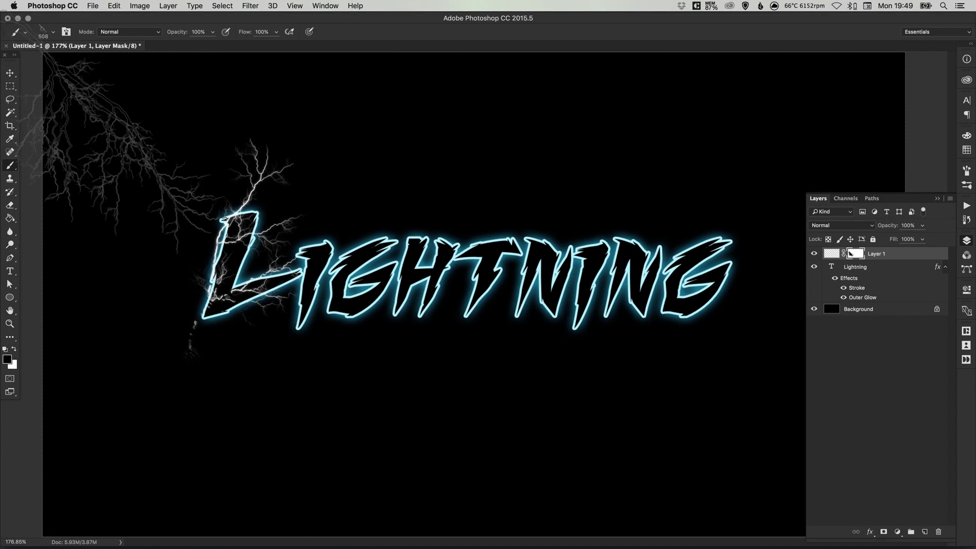
# Step: Switch to a soft round brush and reduce its size to 60 px
pyautogui.click(53, 32)
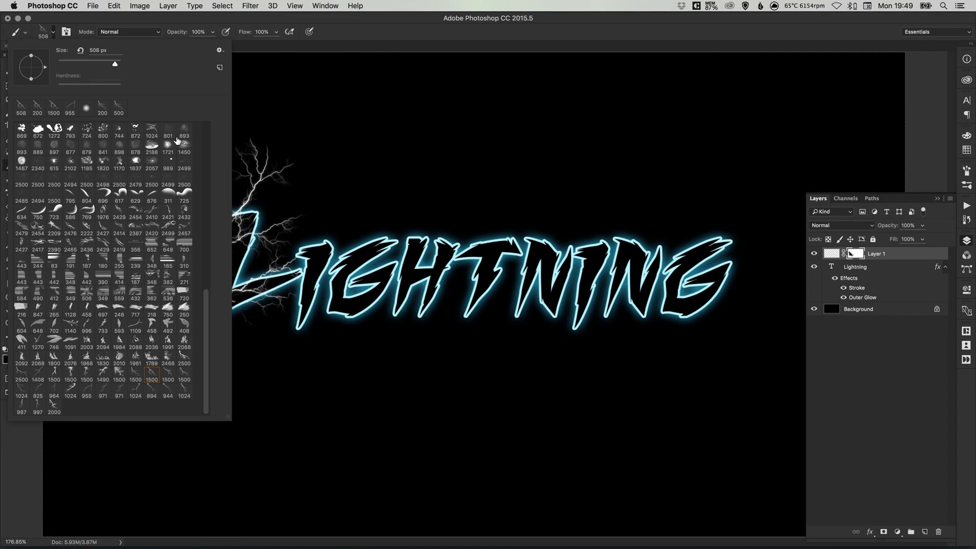
pyautogui.moveTo(207, 305); pyautogui.dragTo(224, 123)
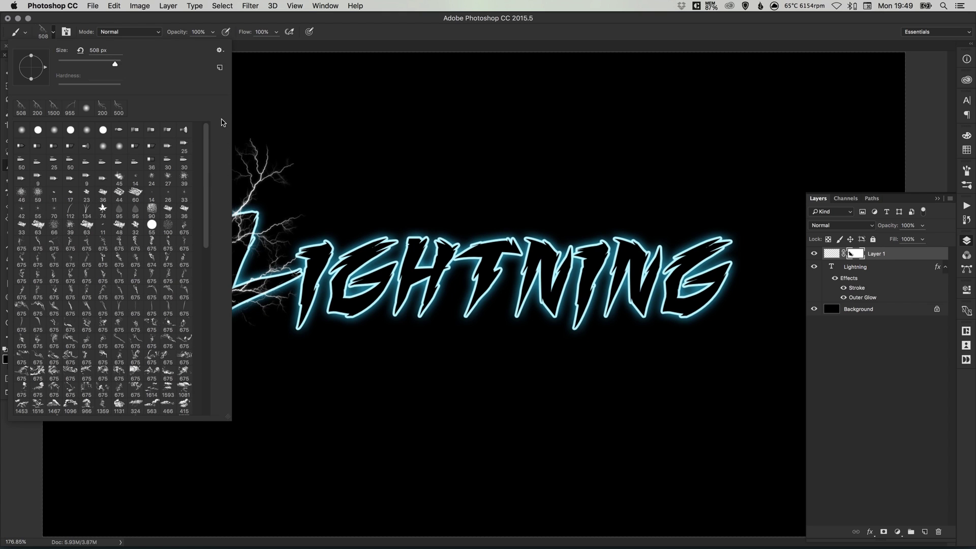
pyautogui.click(86, 130)
pyautogui.click(494, 196)
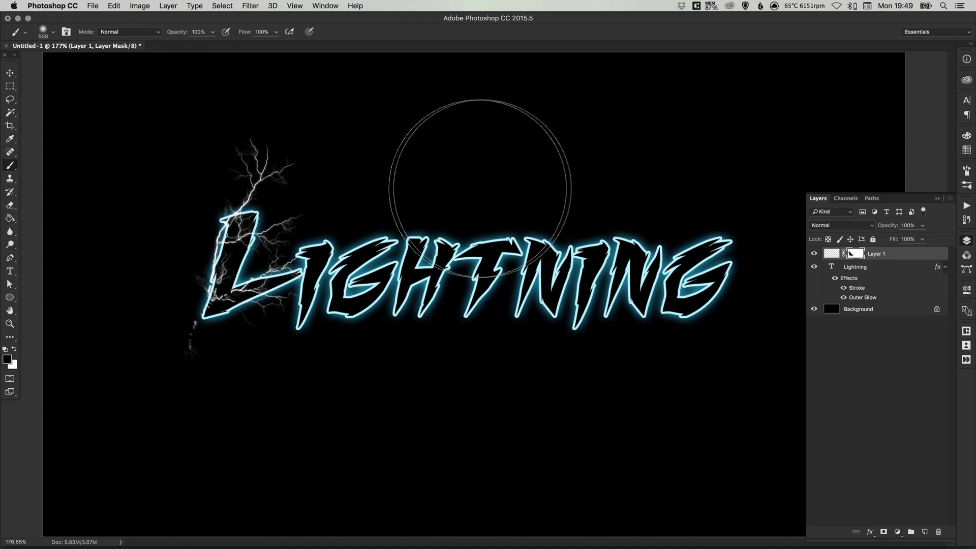
pyautogui.press('[')
pyautogui.press('[')
pyautogui.press('[')
pyautogui.press('[')
pyautogui.press('[')
pyautogui.press('[')
pyautogui.press('[')
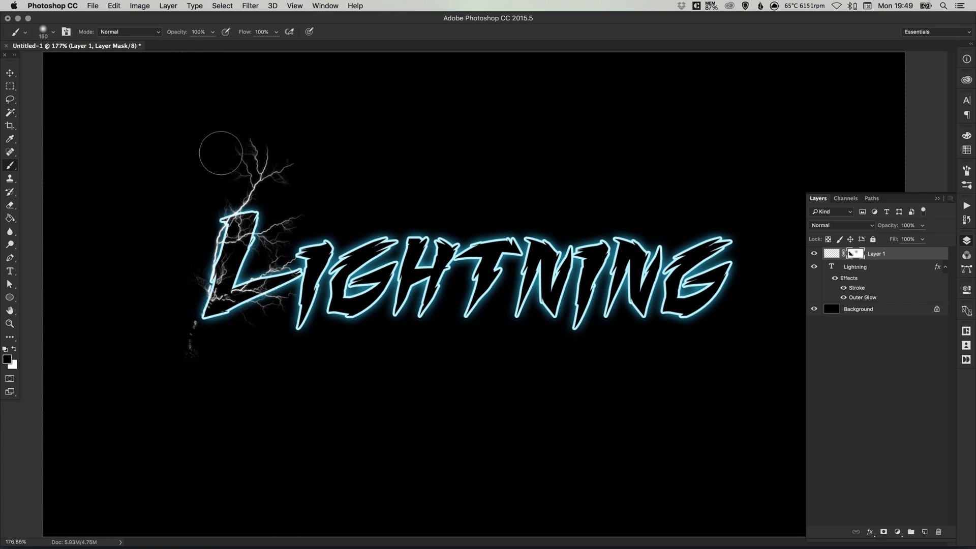
pyautogui.press('[')
pyautogui.press('[')
pyautogui.press('[')
pyautogui.press('[')
pyautogui.press('[')
pyautogui.press(']')
pyautogui.press(']')
pyautogui.press(']')
pyautogui.press(']')
pyautogui.press(']')
pyautogui.press(']')
pyautogui.press('[')
pyautogui.press('[')
pyautogui.press('[')
pyautogui.press('[')
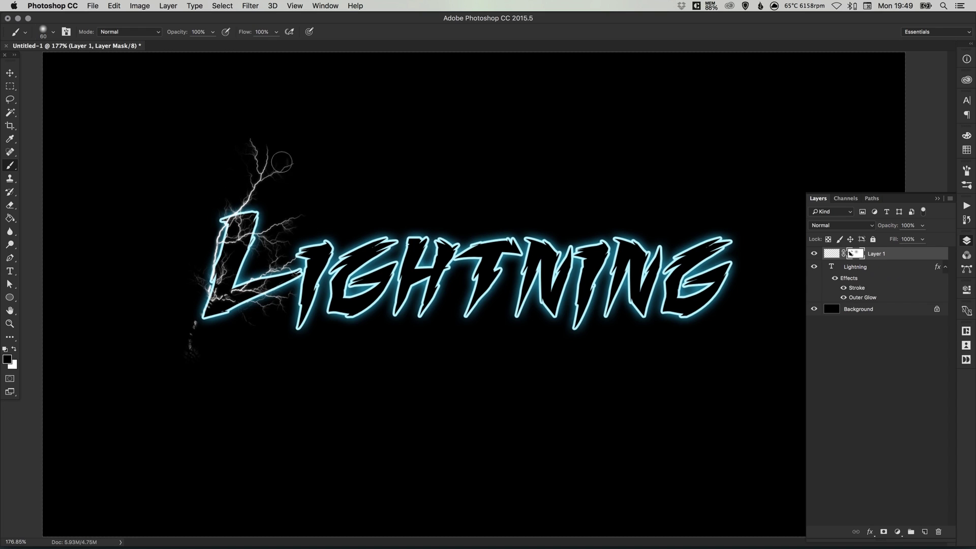
# Step: Mask out the bolt's outer branches and tips in black, keeping only the sparks along the L's stem
pyautogui.moveTo(293, 236)
pyautogui.mouseDown()
pyautogui.moveTo(237, 290)
pyautogui.moveTo(262, 293)
pyautogui.moveTo(254, 324)
pyautogui.moveTo(183, 341)
pyautogui.moveTo(200, 359)
pyautogui.moveTo(183, 321)
pyautogui.moveTo(191, 327)
pyautogui.moveTo(195, 272)
pyautogui.moveTo(153, 241)
pyautogui.moveTo(220, 318)
pyautogui.moveTo(234, 295)
pyautogui.moveTo(209, 294)
pyautogui.moveTo(204, 313)
pyautogui.moveTo(218, 295)
pyautogui.mouseUp()
pyautogui.press('x')
pyautogui.press('x')
pyautogui.moveTo(254, 179)
pyautogui.mouseDown()
pyautogui.moveTo(271, 159)
pyautogui.moveTo(268, 187)
pyautogui.moveTo(250, 207)
pyautogui.moveTo(266, 197)
pyautogui.mouseUp()
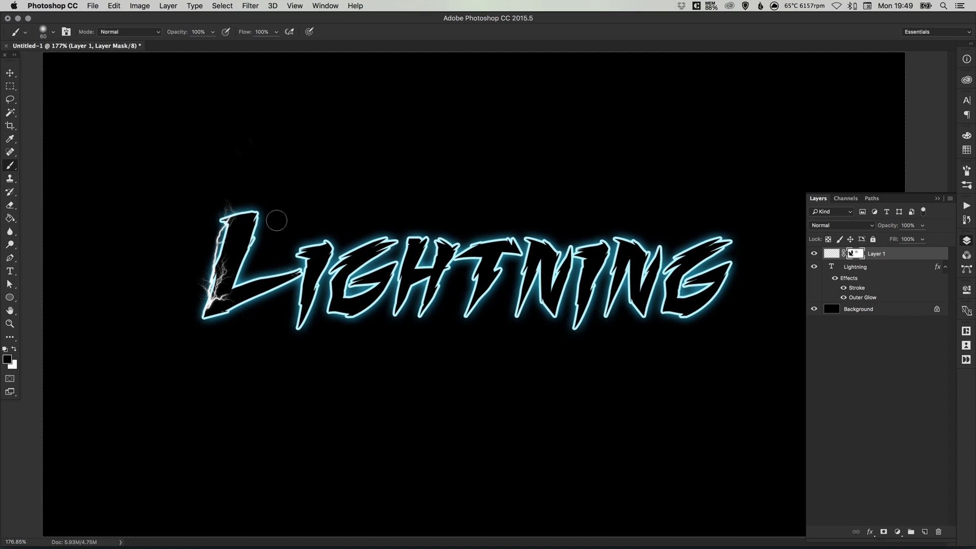
# Step: Add another new layer above the masked bolt and ready the Brush tool on it
pyautogui.press('v')
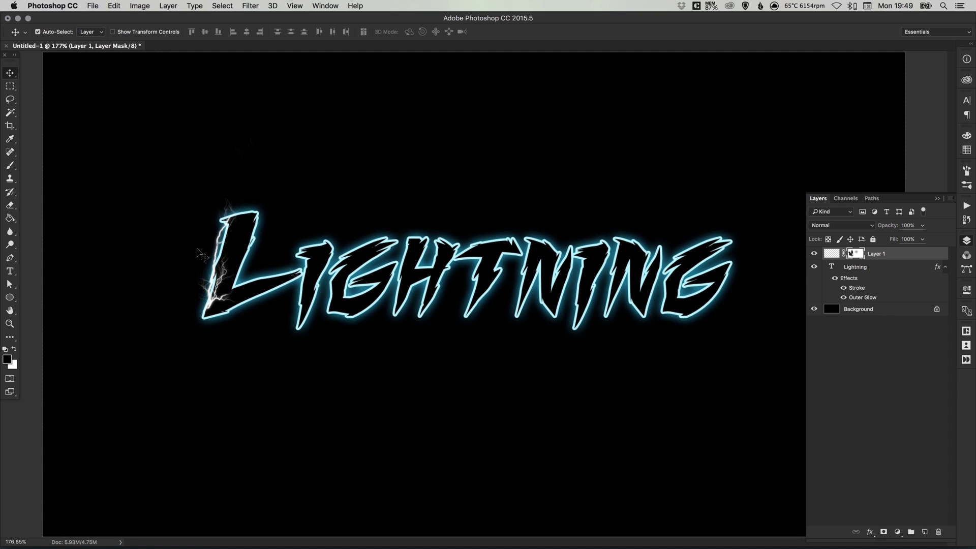
pyautogui.click(924, 532)
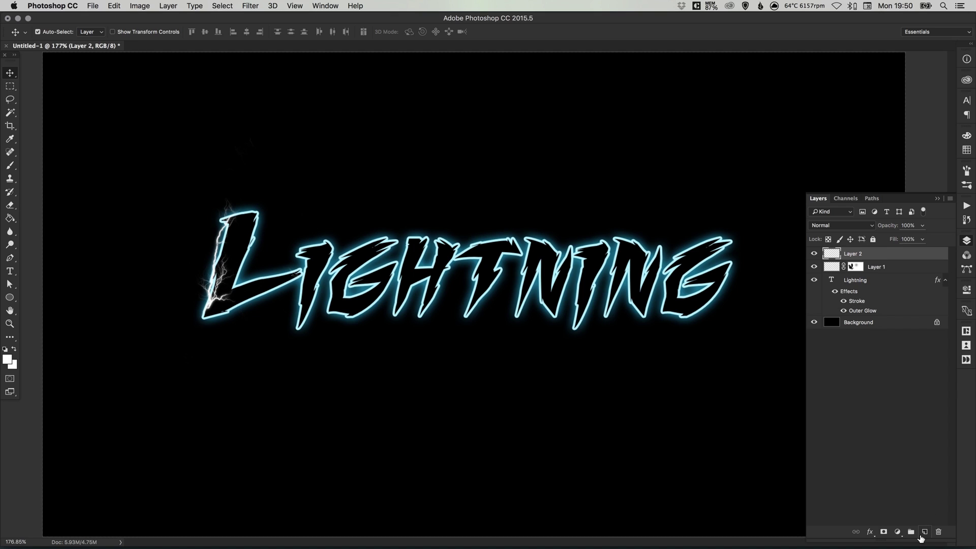
pyautogui.press('b')
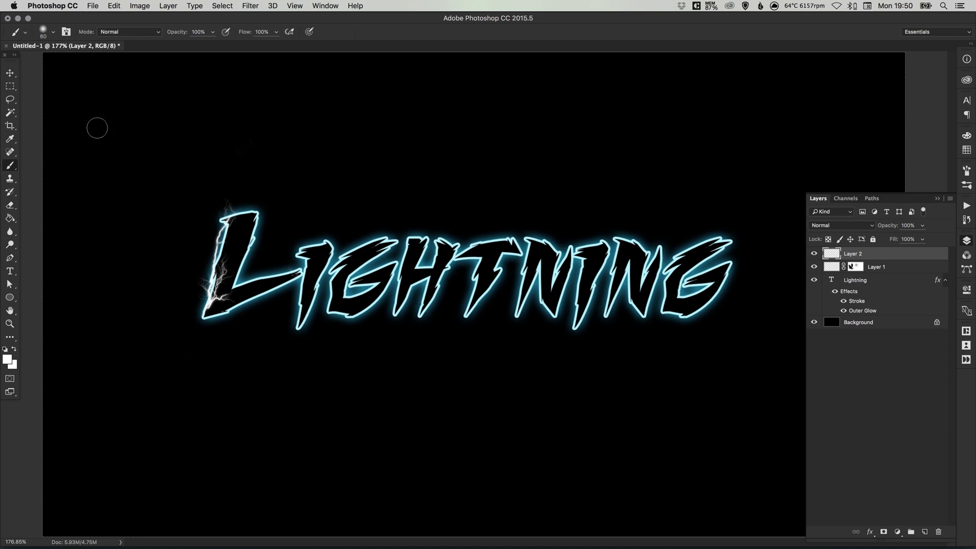
# Step: Try stamping a bolt across the text with a 1500 px lightning brush, and undo the stamp
pyautogui.rightClick(76, 54)
pyautogui.scroll(-5, 213, 371)
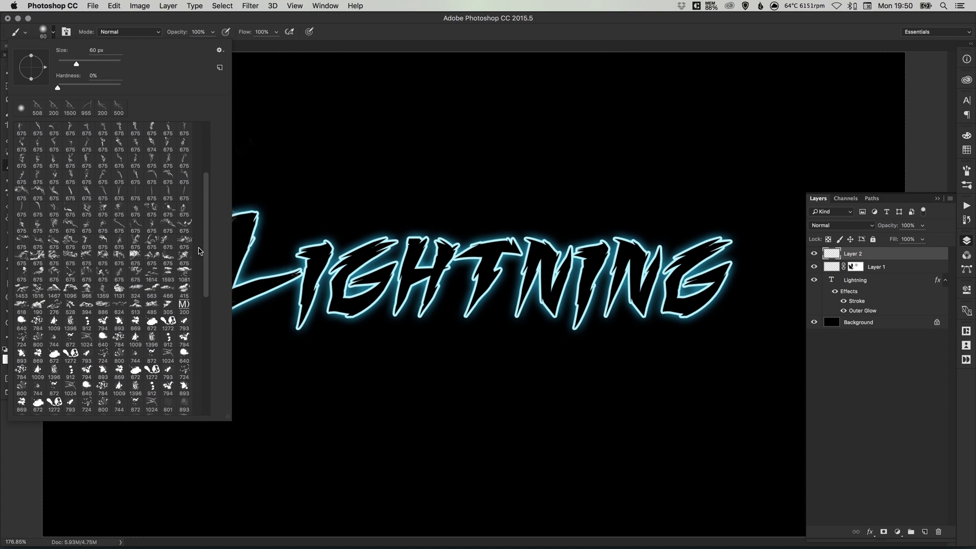
pyautogui.click(171, 380)
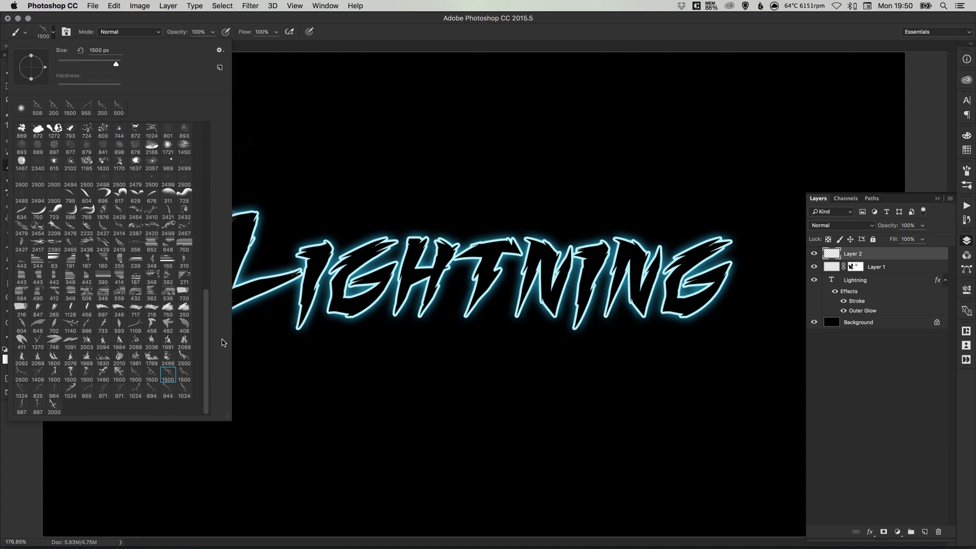
pyautogui.click(445, 245)
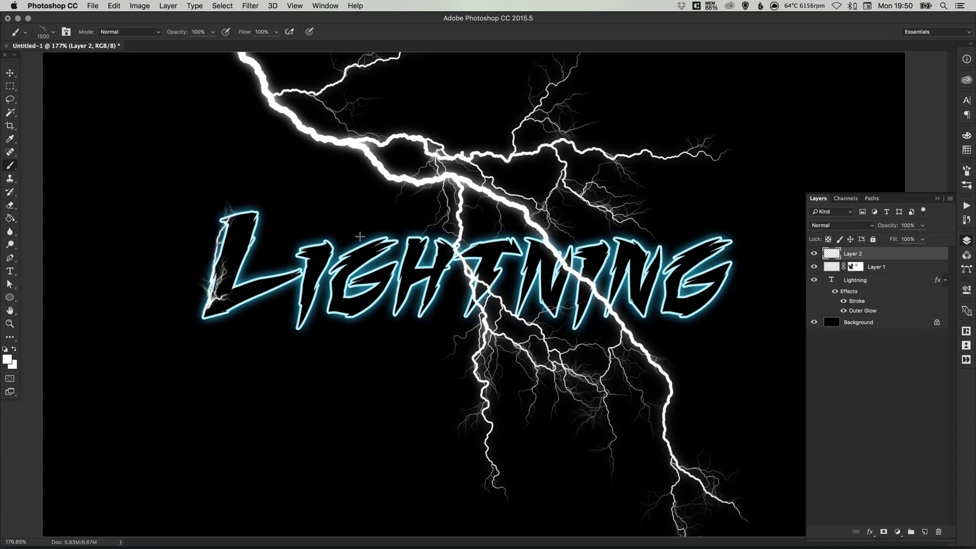
pyautogui.press('super+z')
# Step: Reduce the lightning brush size to 300 px
pyautogui.press('[')
pyautogui.press('[')
pyautogui.press('[')
pyautogui.press('[')
pyautogui.press('[')
pyautogui.press('[')
pyautogui.press('[')
pyautogui.press('[')
pyautogui.press('[')
pyautogui.press('[')
pyautogui.press('[')
# Step: Stamp a bolt over the middle of the text on Layer 2 using the 825 px lightning brush
pyautogui.click(49, 35)
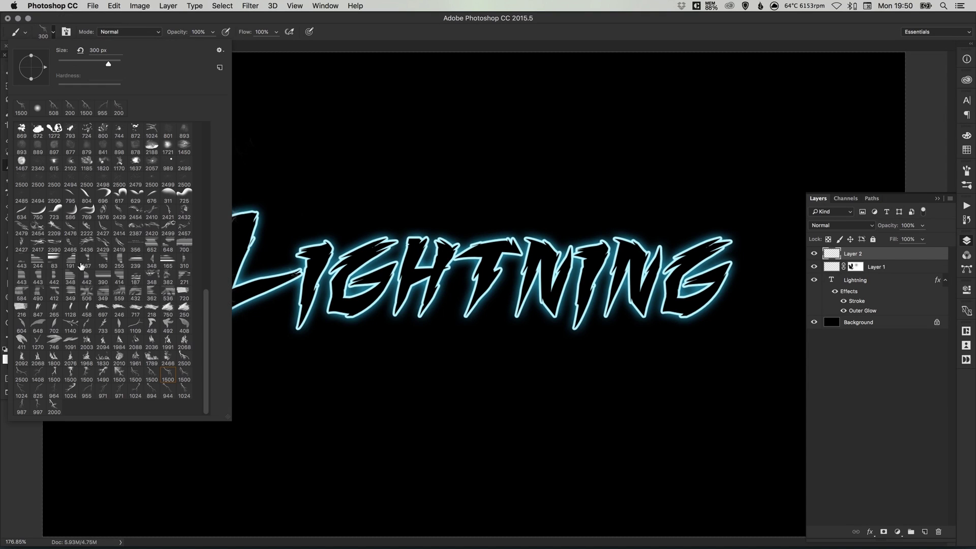
pyautogui.click(39, 390)
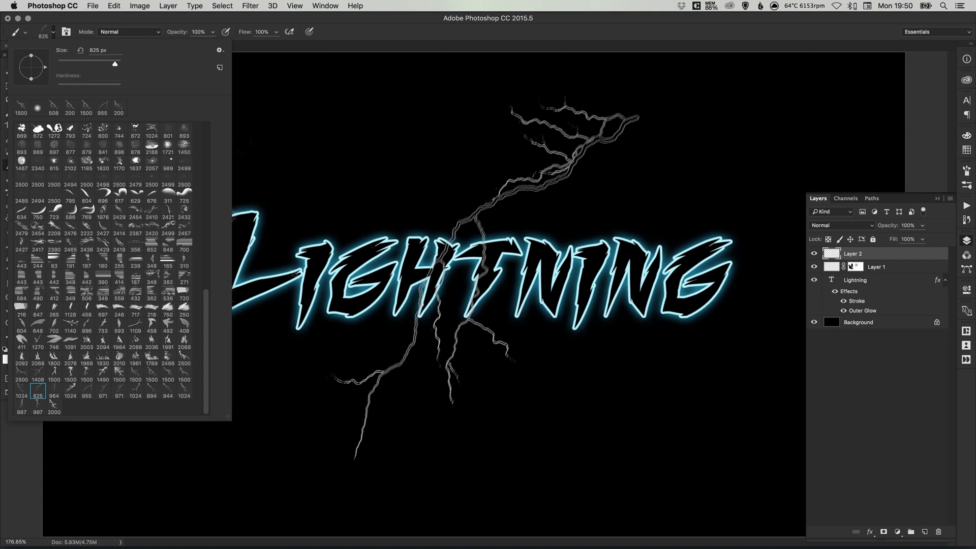
pyautogui.click(463, 287)
pyautogui.press('v')
# Step: Scale the Layer 2 bolt to about 58% and rotate it to about 132° so it runs down the first I
pyautogui.hotkey('ctrl', 't')
pyautogui.moveTo(627, 104); pyautogui.dragTo(488, 260)
pyautogui.moveTo(417, 310); pyautogui.dragTo(345, 203)
pyautogui.moveTo(421, 139); pyautogui.dragTo(460, 288)
pyautogui.moveTo(394, 277); pyautogui.dragTo(361, 207)
pyautogui.moveTo(453, 213); pyautogui.dragTo(450, 193)
pyautogui.moveTo(326, 225); pyautogui.dragTo(330, 232)
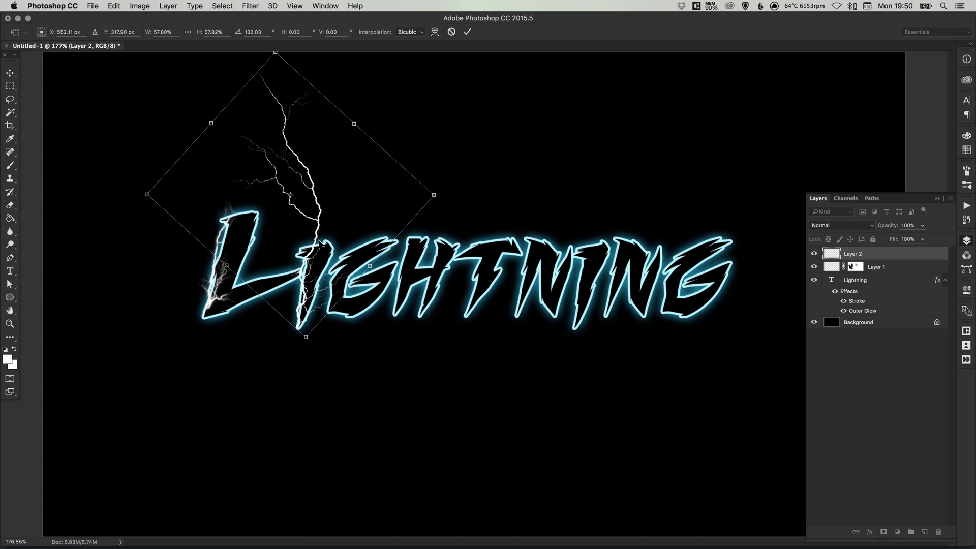
# Step: Shrink the bolt further to about 51%, align its lower end with the first I, and apply the transformation
pyautogui.moveTo(438, 197); pyautogui.dragTo(423, 198)
pyautogui.moveTo(322, 228); pyautogui.dragTo(322, 244)
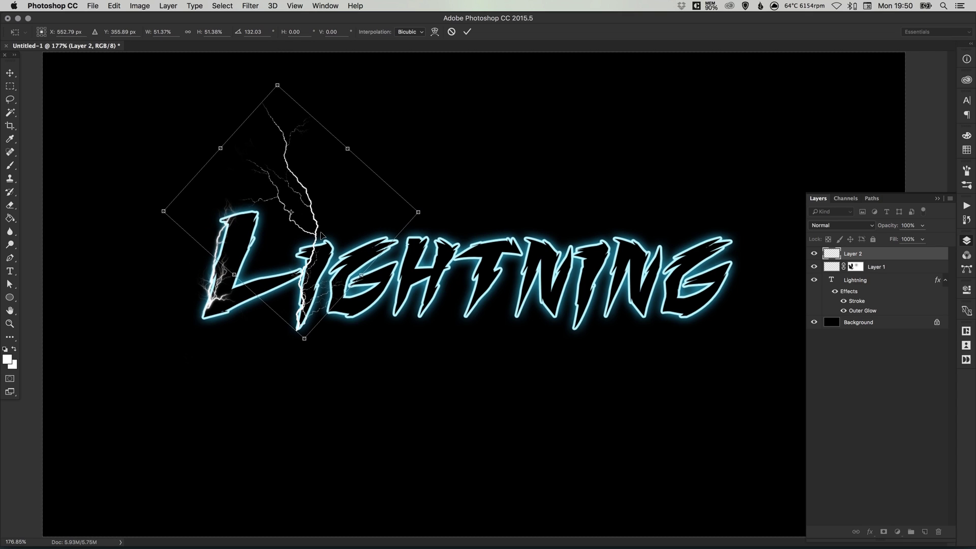
pyautogui.press('Up')
pyautogui.press('Up')
pyautogui.press('Up')
pyautogui.press('Up')
pyautogui.press('Up')
pyautogui.press('Return')
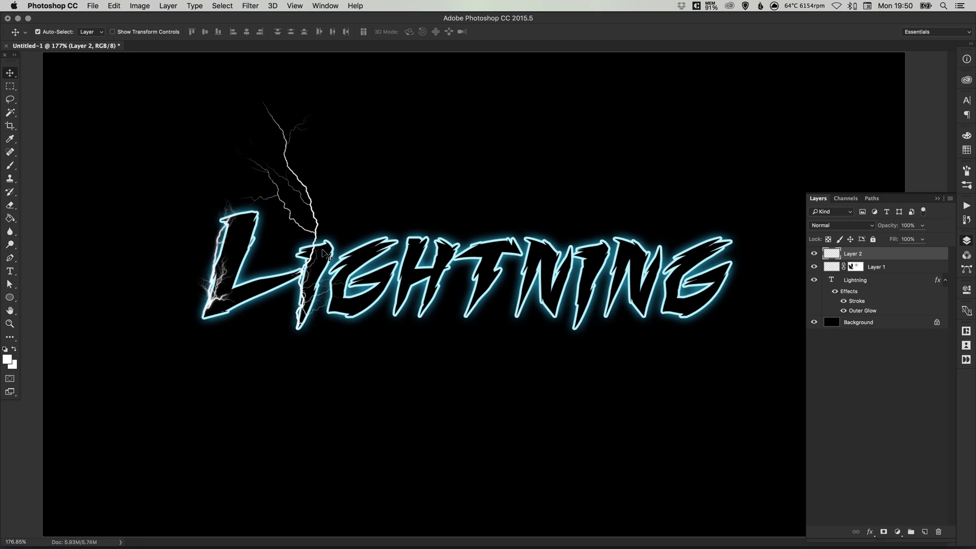
# Step: Add a layer mask to Layer 2 and choose a soft round brush with 0% hardness
pyautogui.click(884, 532)
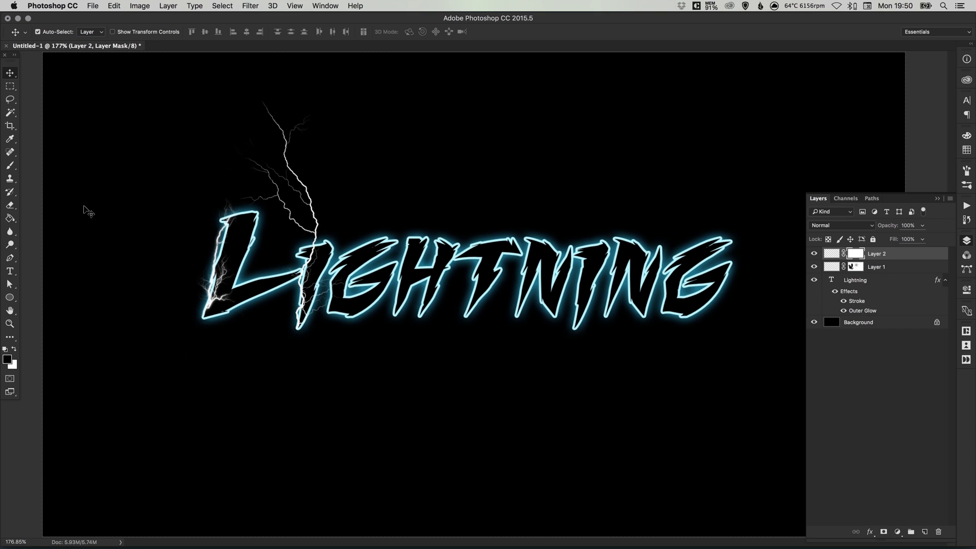
pyautogui.press('b')
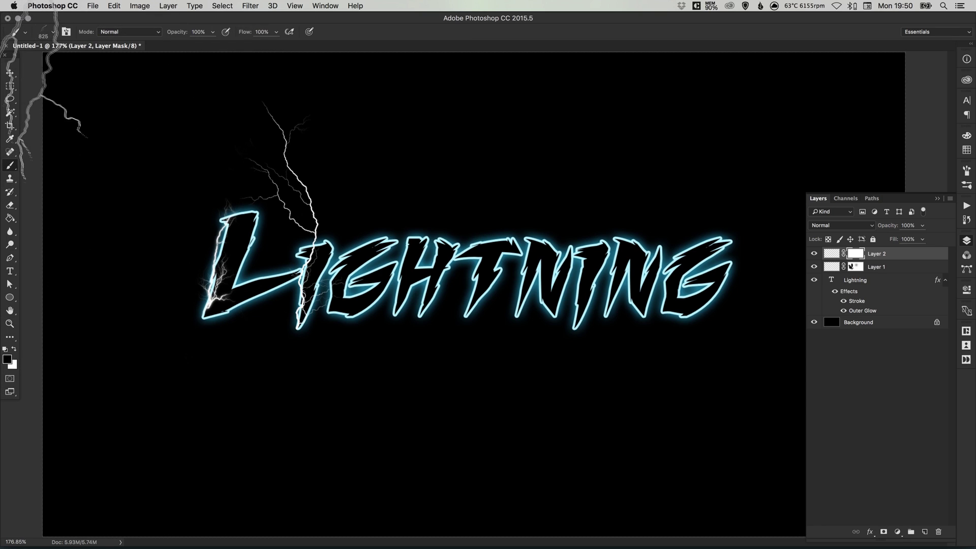
pyautogui.click(53, 32)
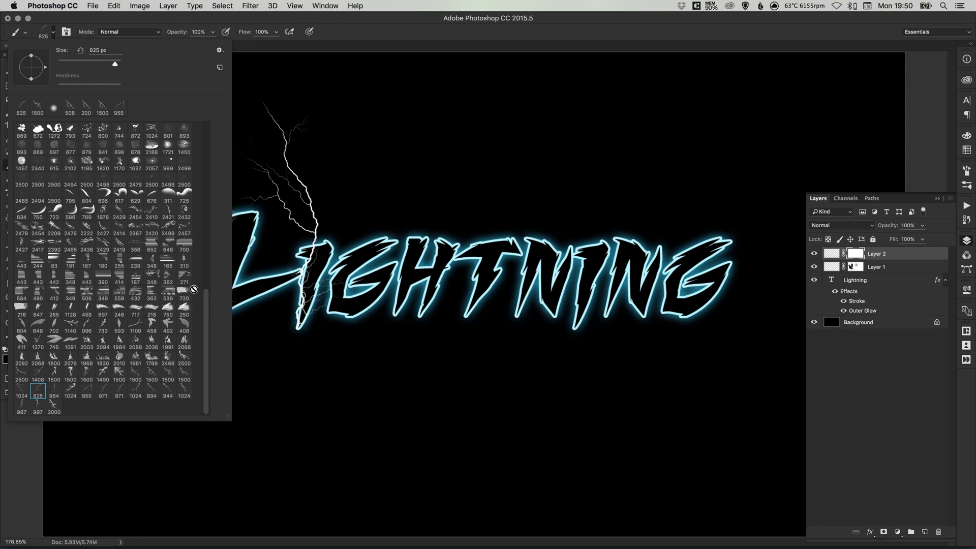
pyautogui.moveTo(205, 299); pyautogui.dragTo(212, 113)
pyautogui.click(87, 130)
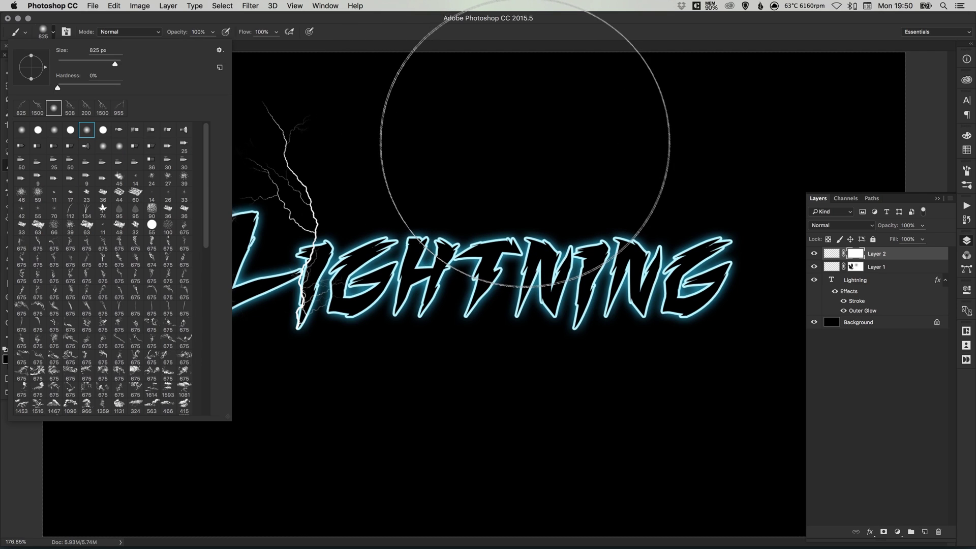
# Step: Reduce the soft brush and paint black on Layer 2's mask to hide the bolt above the first I
pyautogui.click(495, 169)
pyautogui.press('super+z')
pyautogui.press('[')
pyautogui.press('[')
pyautogui.press('[')
pyautogui.press('[')
pyautogui.press('[')
pyautogui.press('[')
pyautogui.press('[')
pyautogui.press('[')
pyautogui.press('[')
pyautogui.press('[')
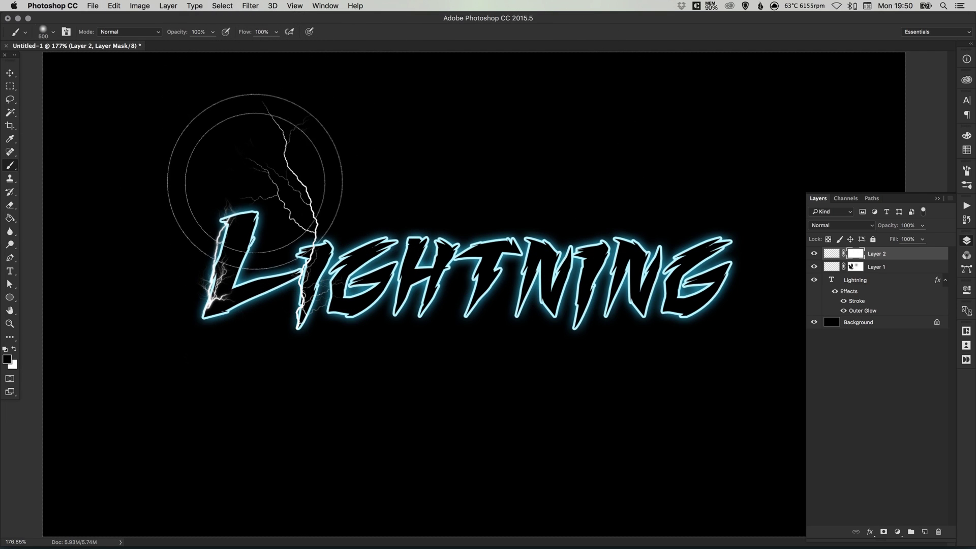
pyautogui.moveTo(278, 127)
pyautogui.mouseDown()
pyautogui.moveTo(307, 161)
pyautogui.moveTo(264, 198)
pyautogui.moveTo(274, 230)
pyautogui.moveTo(312, 179)
pyautogui.moveTo(337, 191)
pyautogui.mouseUp()
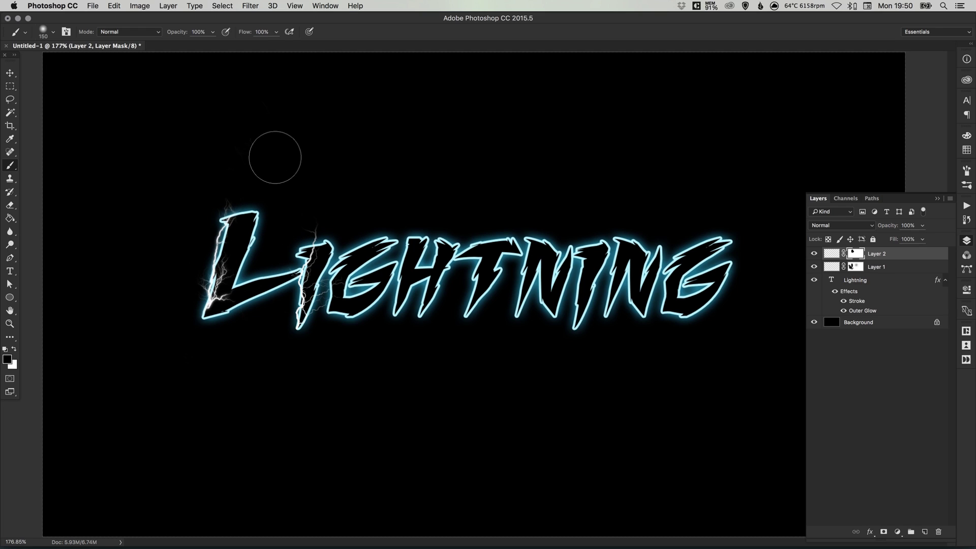
# Step: Refine Layer 2's mask around the first I, hiding the stray branches beside the letter with a 70 px brush
pyautogui.click(14, 349)
pyautogui.moveTo(315, 239)
pyautogui.mouseDown()
pyautogui.moveTo(301, 160)
pyautogui.moveTo(277, 156)
pyautogui.moveTo(284, 149)
pyautogui.moveTo(278, 184)
pyautogui.moveTo(287, 179)
pyautogui.moveTo(275, 126)
pyautogui.moveTo(313, 112)
pyautogui.moveTo(268, 137)
pyautogui.moveTo(278, 240)
pyautogui.moveTo(280, 180)
pyautogui.moveTo(300, 228)
pyautogui.moveTo(300, 188)
pyautogui.moveTo(318, 250)
pyautogui.moveTo(323, 191)
pyautogui.mouseUp()
pyautogui.press('x')
pyautogui.press('[')
pyautogui.press('[')
pyautogui.press('[')
pyautogui.press('[')
pyautogui.press('[')
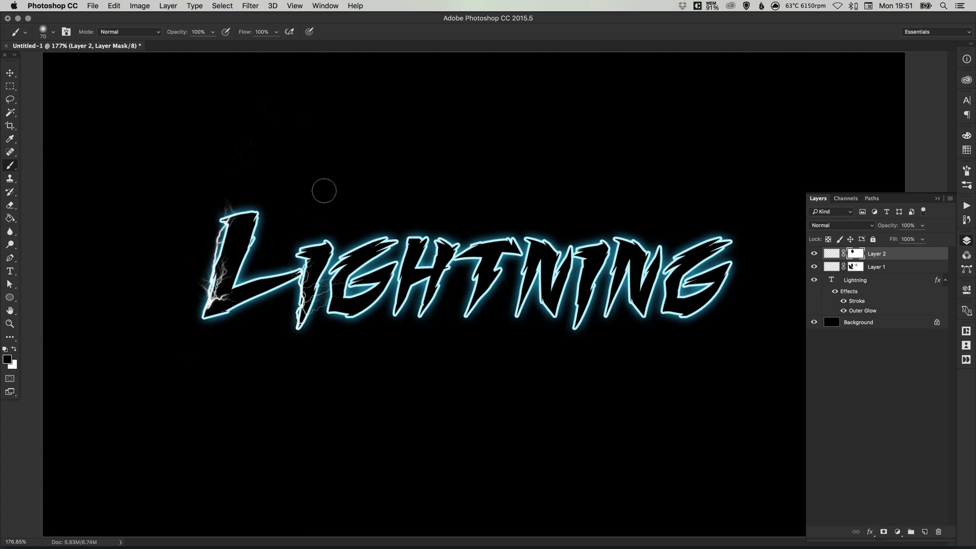
pyautogui.moveTo(336, 278)
pyautogui.mouseDown()
pyautogui.moveTo(326, 319)
pyautogui.moveTo(339, 288)
pyautogui.mouseUp()
pyautogui.press('v')
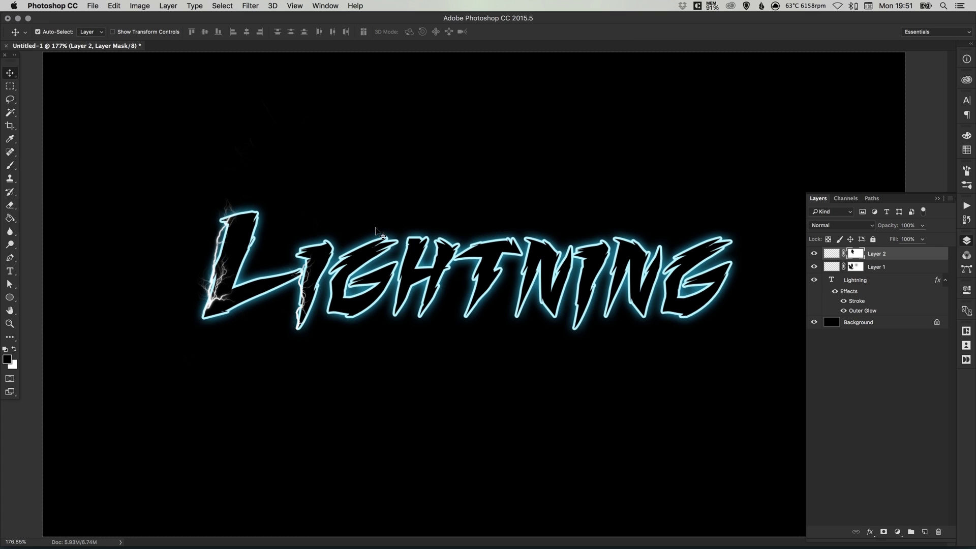
# Step: Duplicate Layer 2 within the same document as Layer 2 copy
pyautogui.click(892, 258)
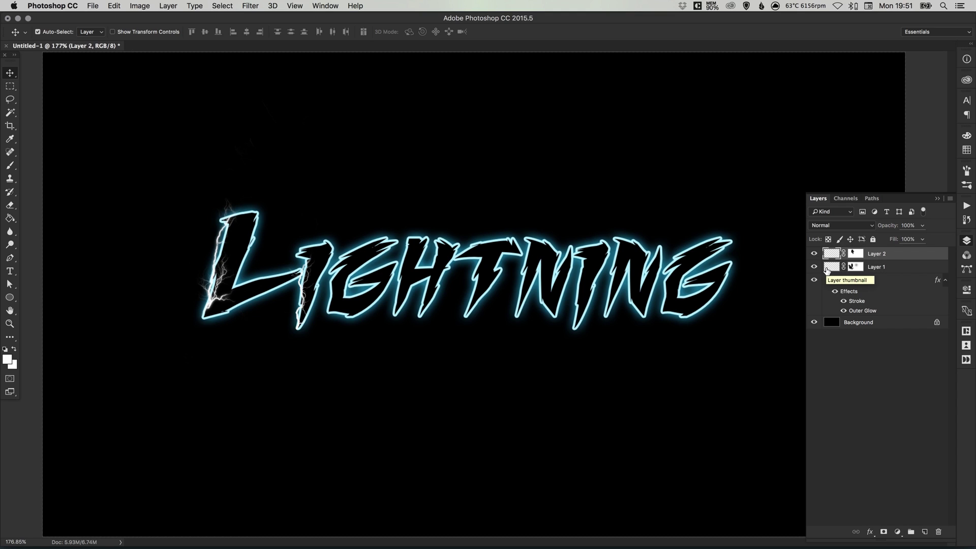
pyautogui.rightClick(878, 256)
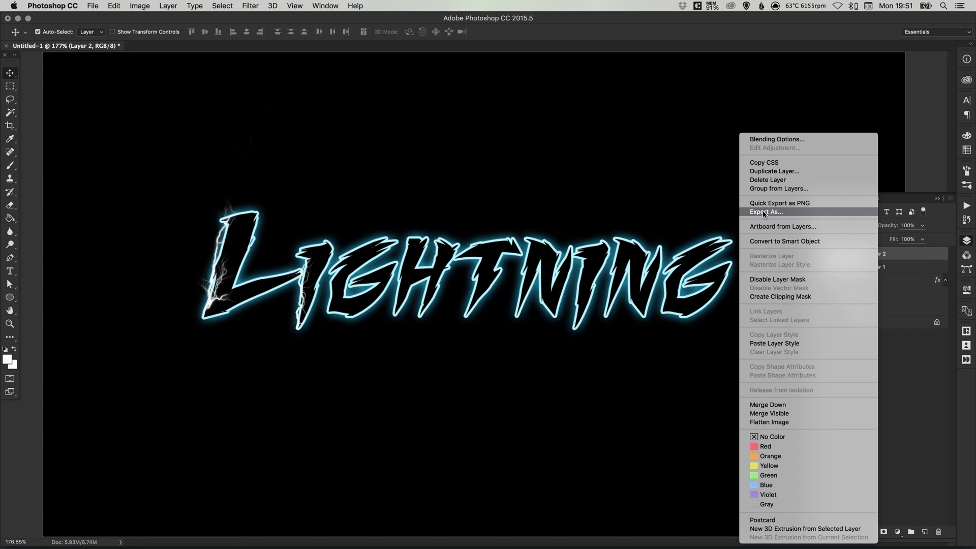
pyautogui.click(787, 172)
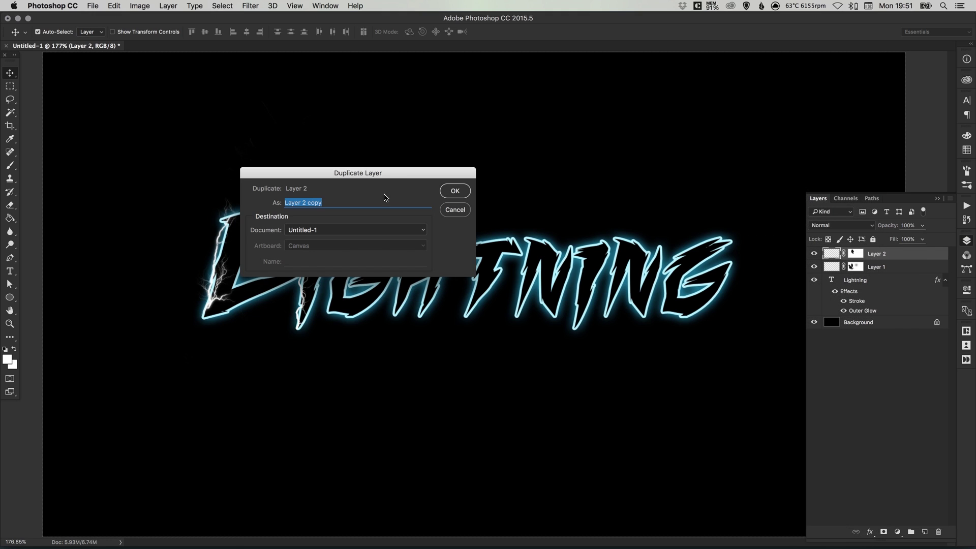
pyautogui.click(455, 191)
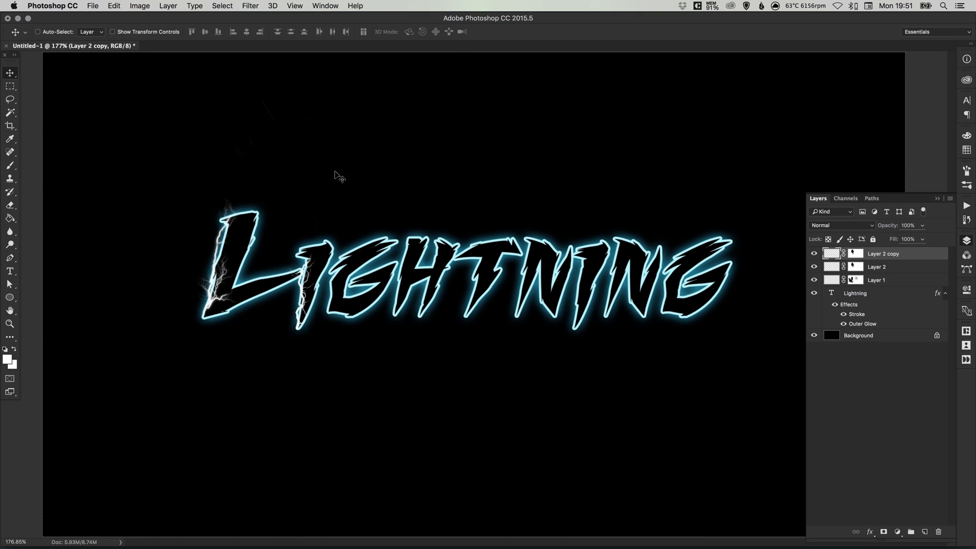
# Step: Flip the copied bolt in both directions to -100% width and height, and place it over the H's left stem
pyautogui.hotkey('ctrl', 't')
pyautogui.moveTo(334, 175); pyautogui.dragTo(433, 130)
pyautogui.moveTo(443, 77); pyautogui.dragTo(329, 278)
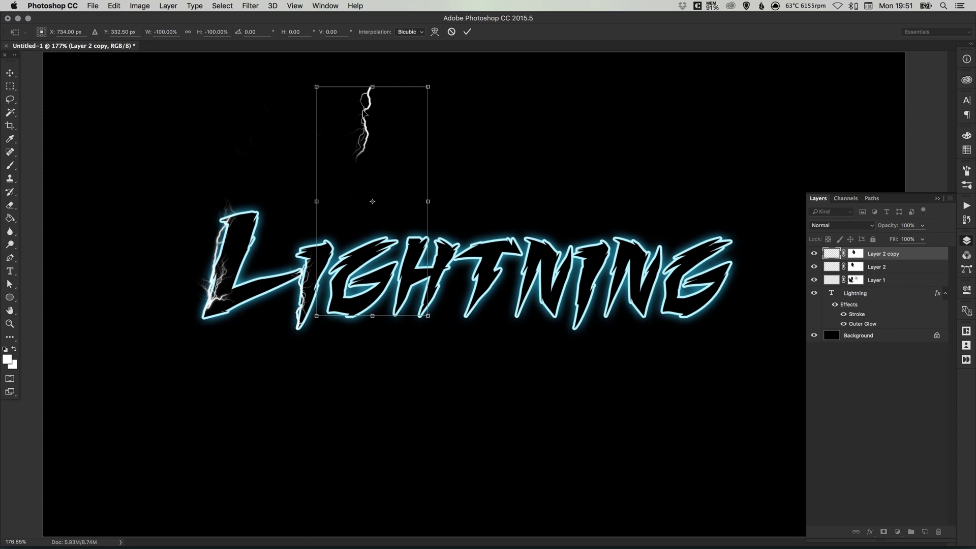
pyautogui.moveTo(369, 102); pyautogui.dragTo(408, 249)
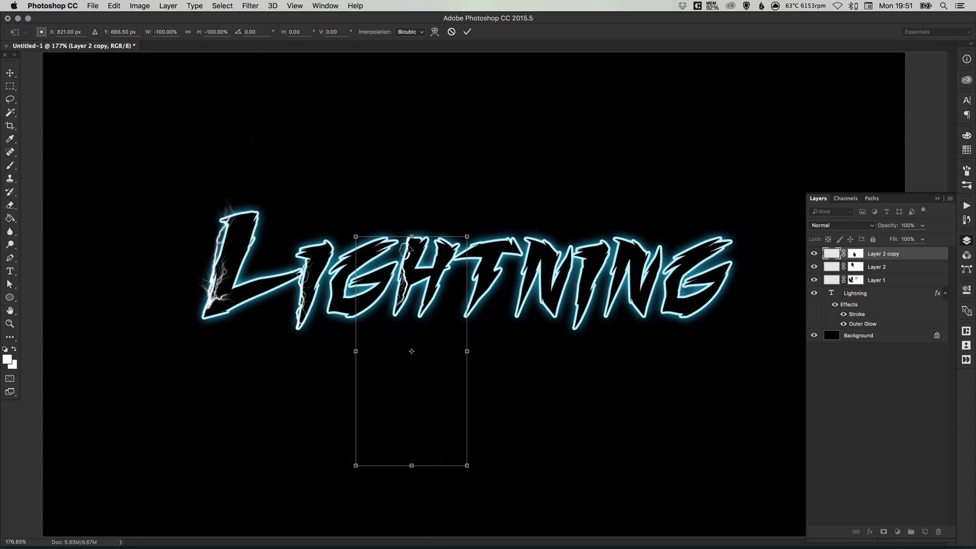
pyautogui.press('Return')
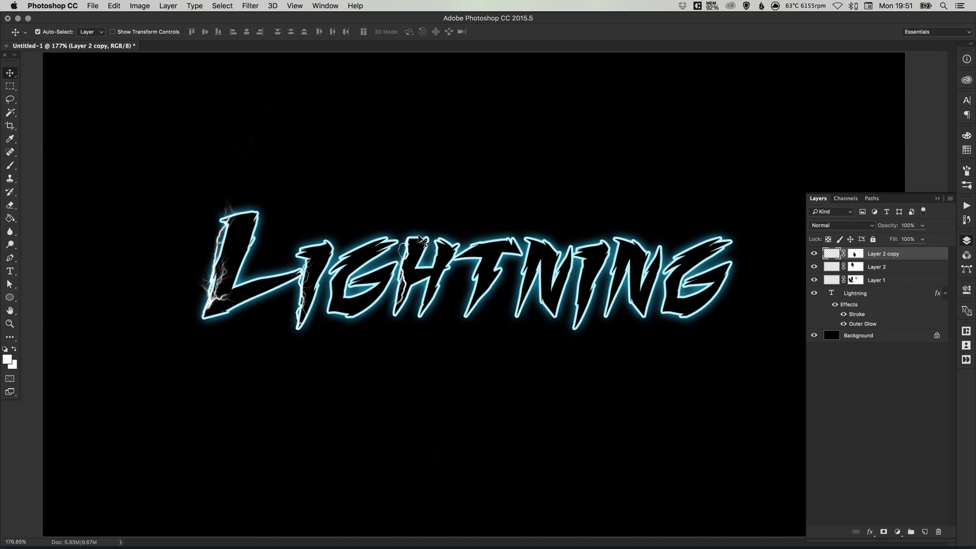
# Step: Rotate the bolt on the H by about 2° and nudge it left to follow the letter's stem
pyautogui.hotkey('ctrl', 't')
pyautogui.moveTo(453, 213); pyautogui.dragTo(473, 209)
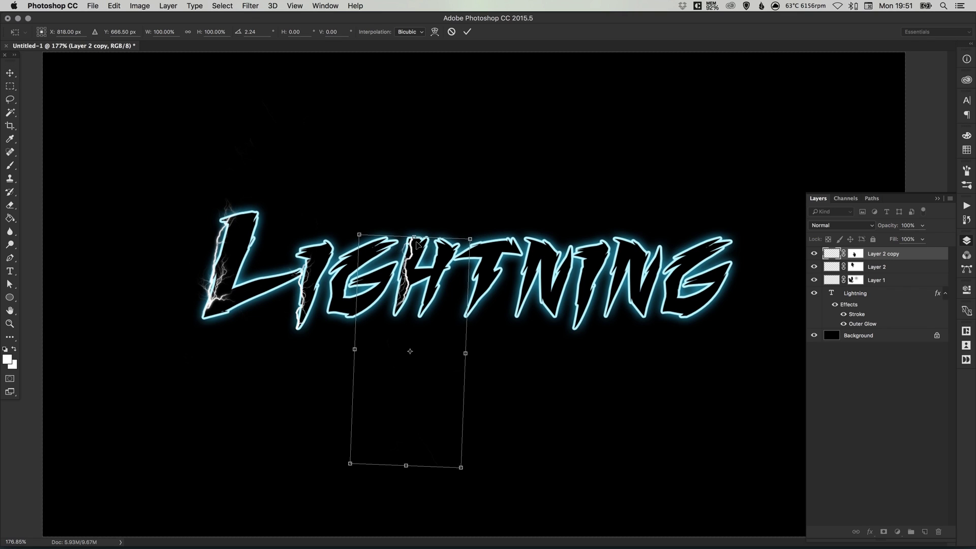
pyautogui.press('Return')
pyautogui.press('Left')
pyautogui.press('Left')
pyautogui.press('Left')
pyautogui.press('Left')
pyautogui.press('Left')
pyautogui.press('Left')
pyautogui.press('Left')
pyautogui.press('Left')
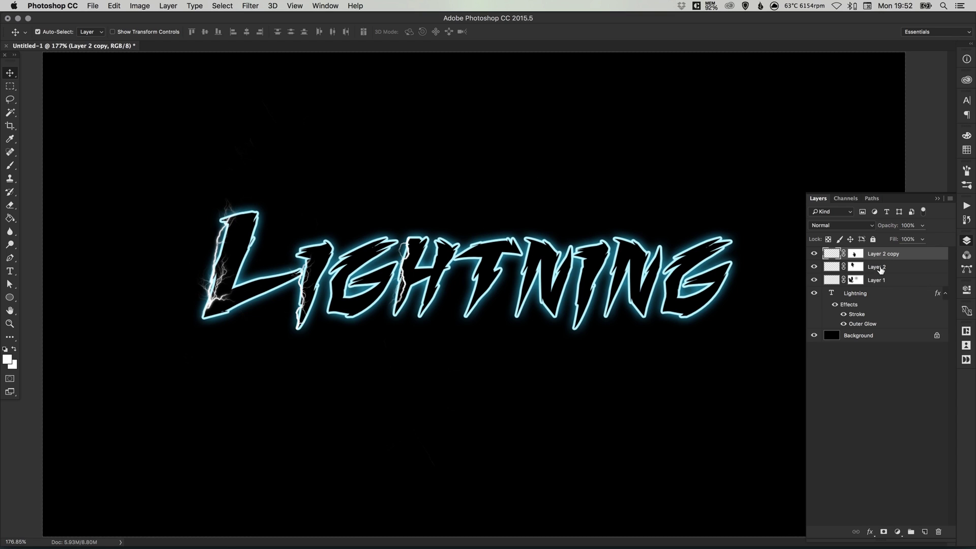
# Step: Duplicate the H's bolt layer, move the copy onto the second I, and rotate it about 12° to match the letter
pyautogui.hotkey('ctrl', 'j')
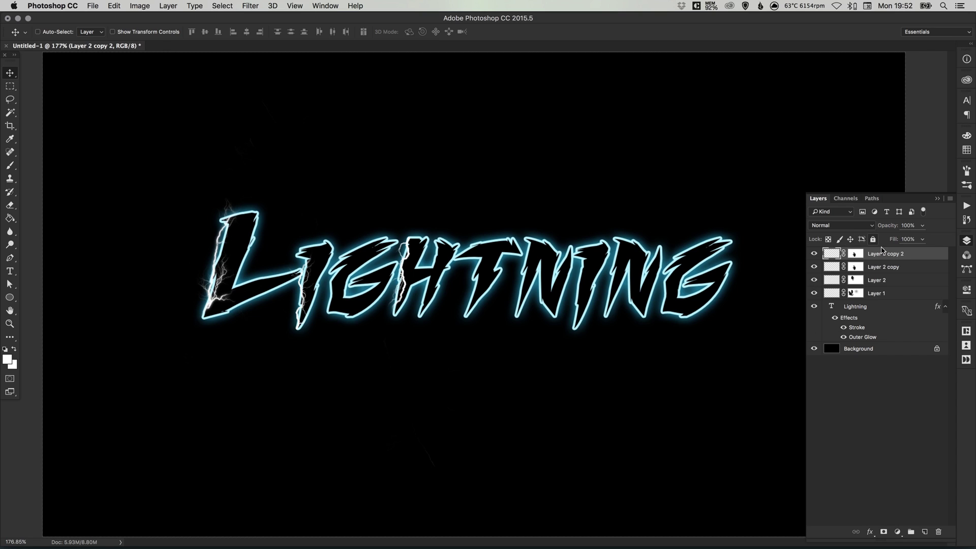
pyautogui.hotkey('ctrl', 't')
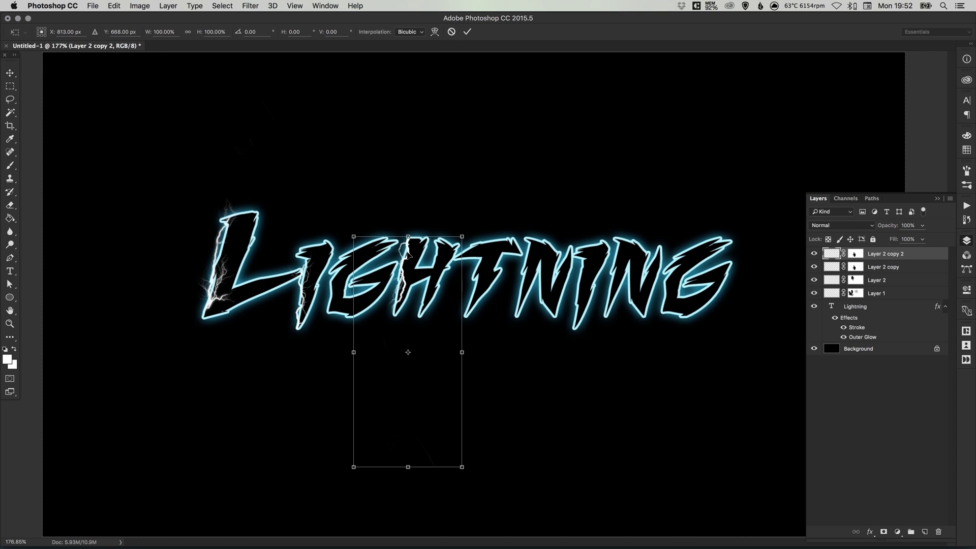
pyautogui.moveTo(403, 251); pyautogui.dragTo(600, 299)
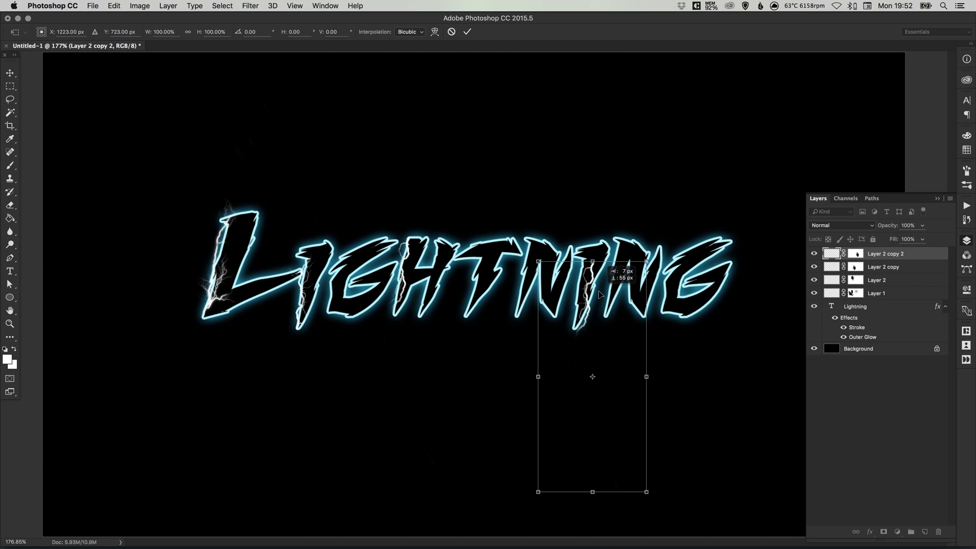
pyautogui.moveTo(671, 261); pyautogui.dragTo(695, 280)
pyautogui.moveTo(634, 283); pyautogui.dragTo(622, 284)
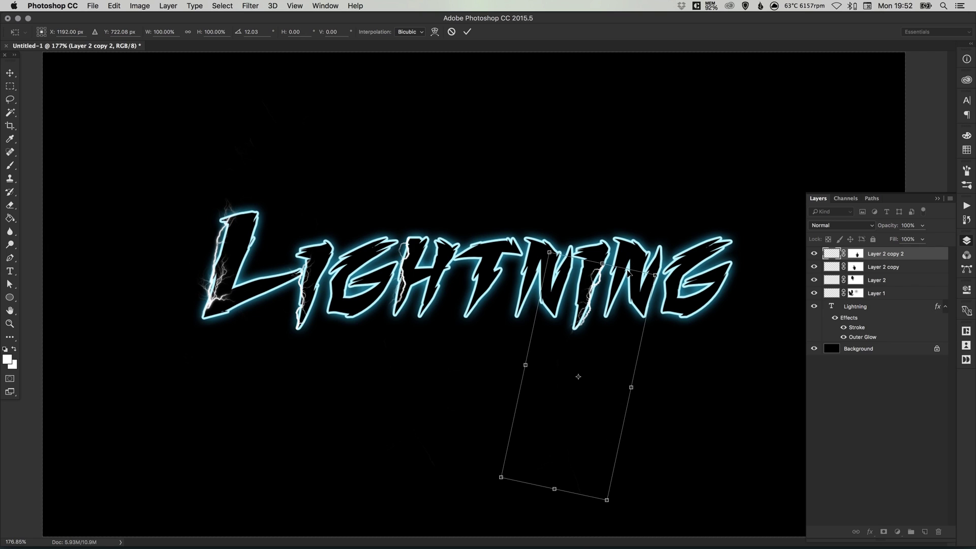
pyautogui.press('Return')
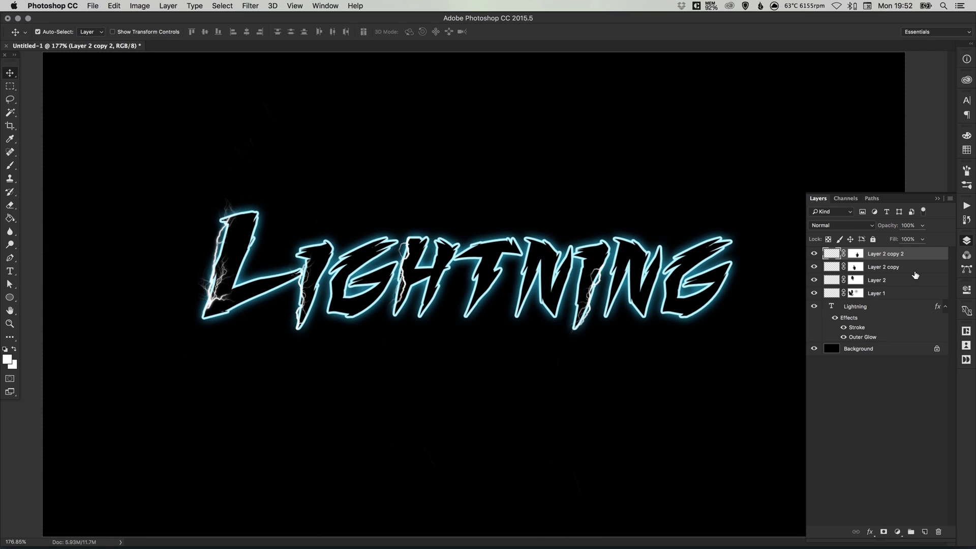
# Step: Add a new layer above Layer 2 copy 2 and show the lightning presets for the Brush tool
pyautogui.click(924, 532)
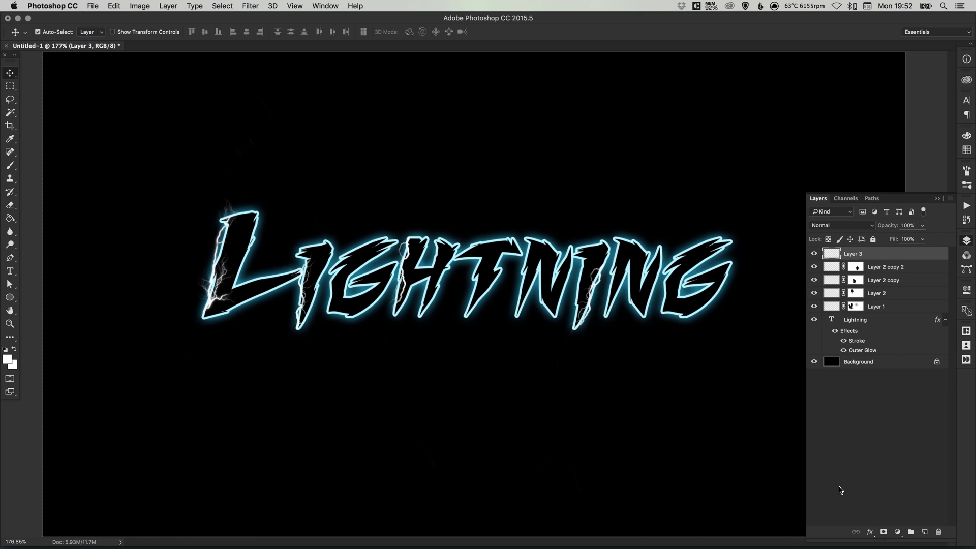
pyautogui.press('b')
pyautogui.click(53, 31)
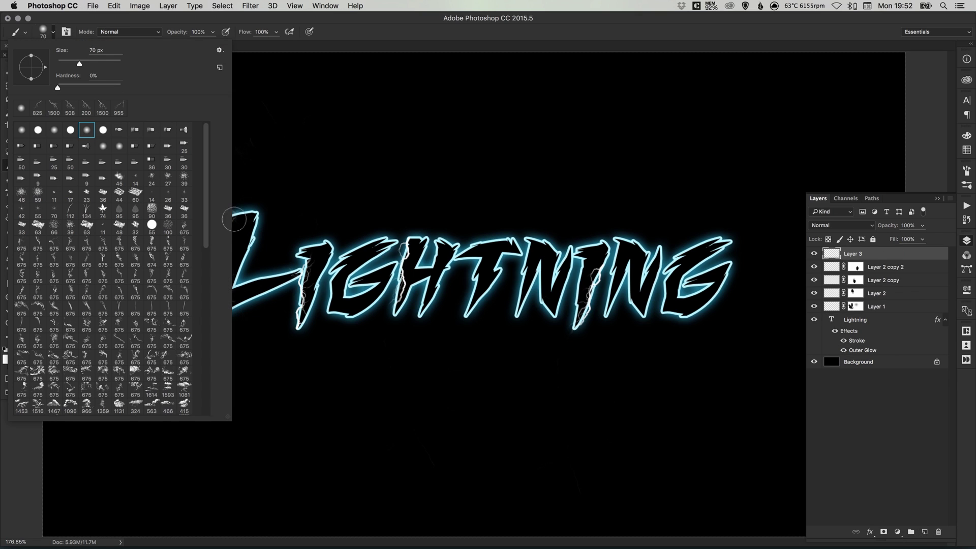
pyautogui.scroll(-10, 224, 408)
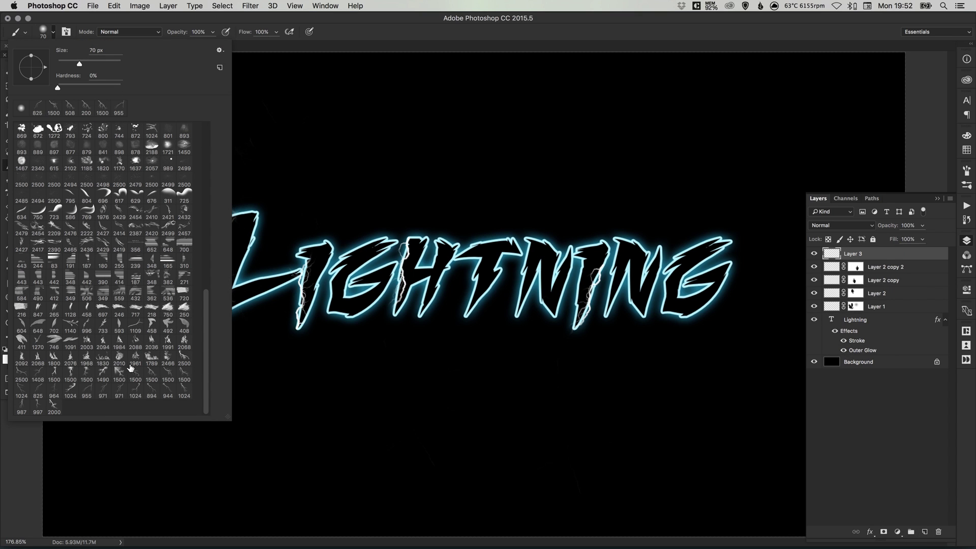
# Step: Try stamping a bolt across the text with the 894 px lightning brush, and undo the stamp
pyautogui.click(35, 411)
pyautogui.click(86, 390)
pyautogui.click(155, 385)
pyautogui.click(422, 239)
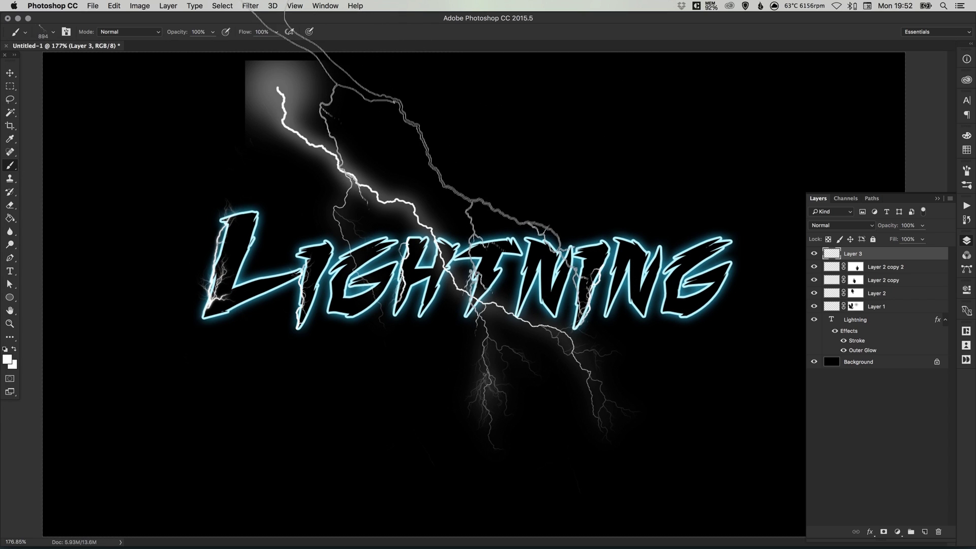
pyautogui.press('super+z')
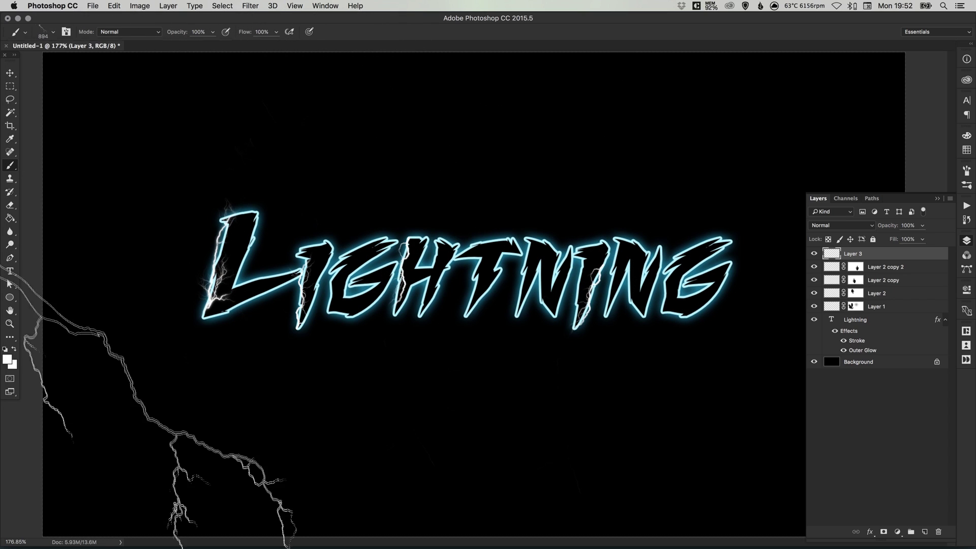
# Step: Stamp a bolt over the middle of the text on Layer 3 using the 1024 px lightning brush
pyautogui.click(180, 391)
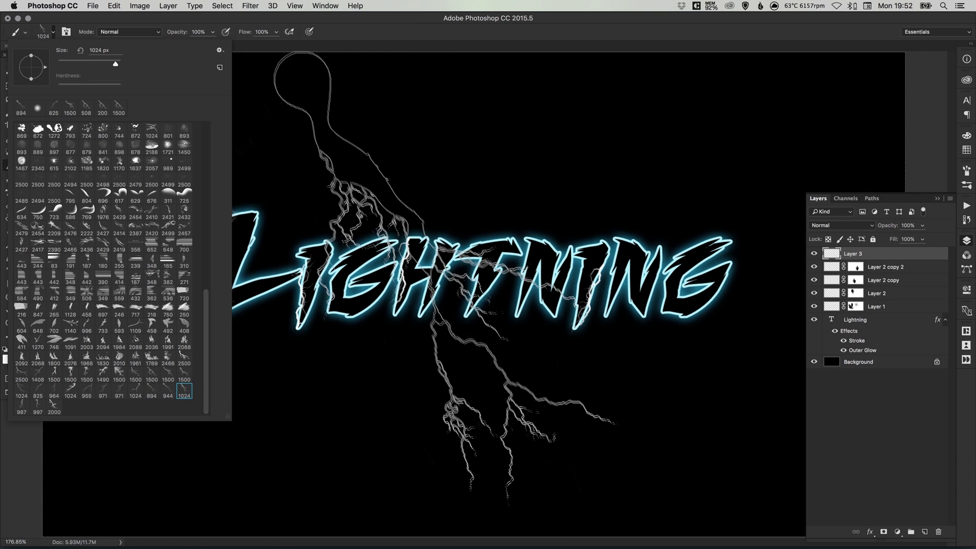
pyautogui.click(444, 282)
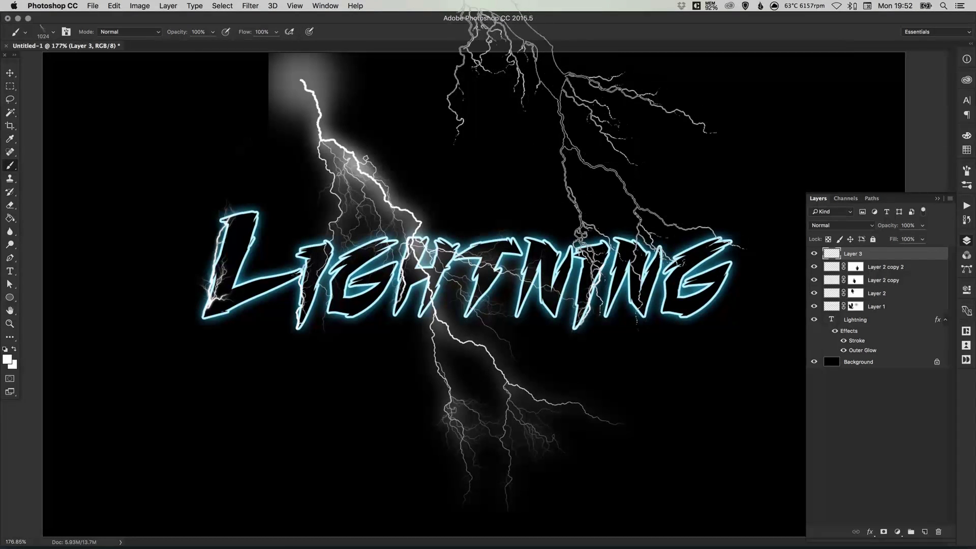
pyautogui.press('v')
# Step: Scale the Layer 3 bolt to about 71%, rotate it to about -153°, and position it along the first N
pyautogui.hotkey('ctrl', 't')
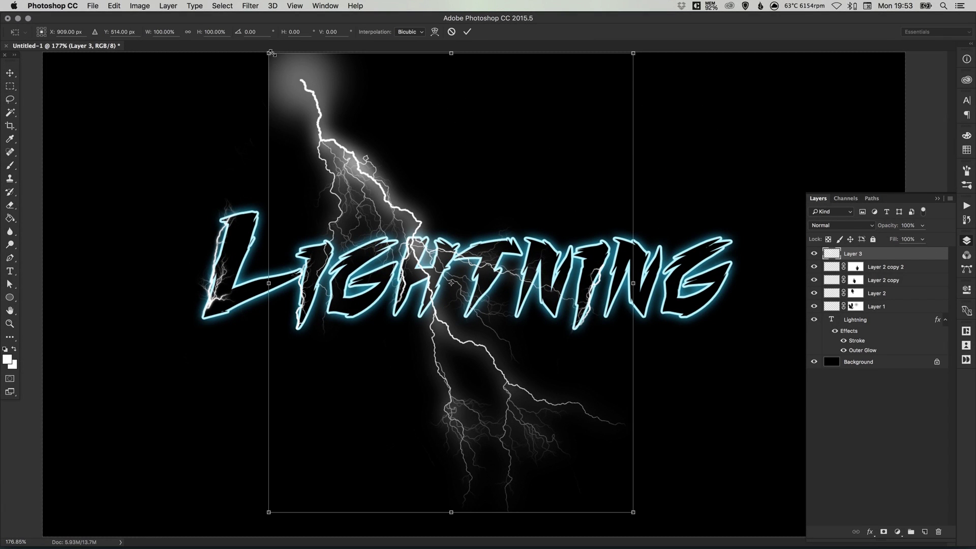
pyautogui.moveTo(265, 53); pyautogui.dragTo(369, 184)
pyautogui.moveTo(351, 304); pyautogui.dragTo(516, 326)
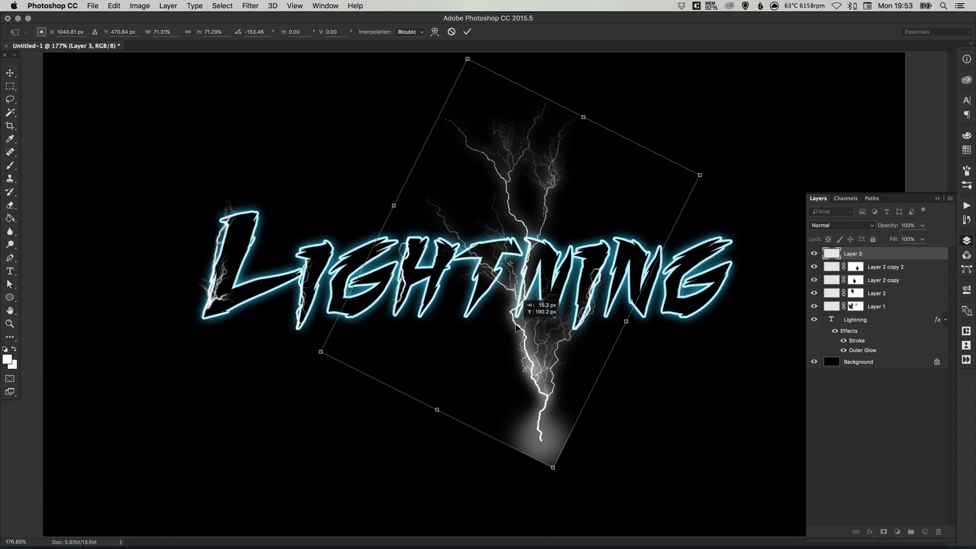
pyautogui.press('Return')
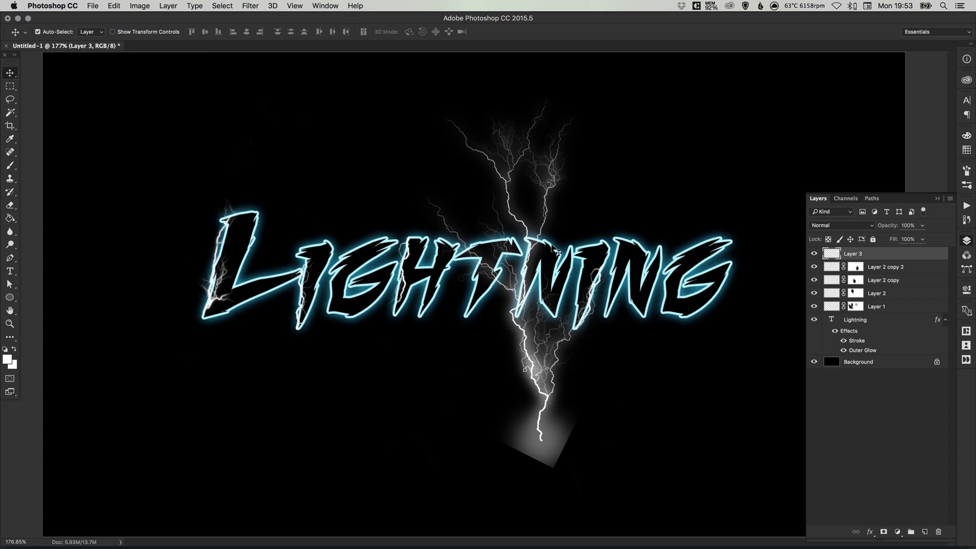
# Step: Add a layer mask to Layer 3 and choose a soft round brush preset for painting on it
pyautogui.click(883, 532)
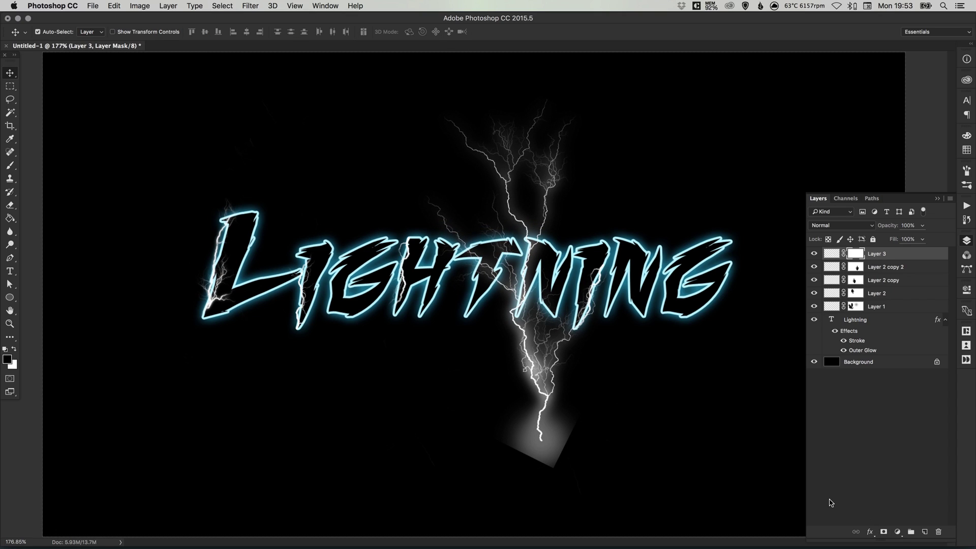
pyautogui.press('b')
pyautogui.press('x')
pyautogui.rightClick(183, 132)
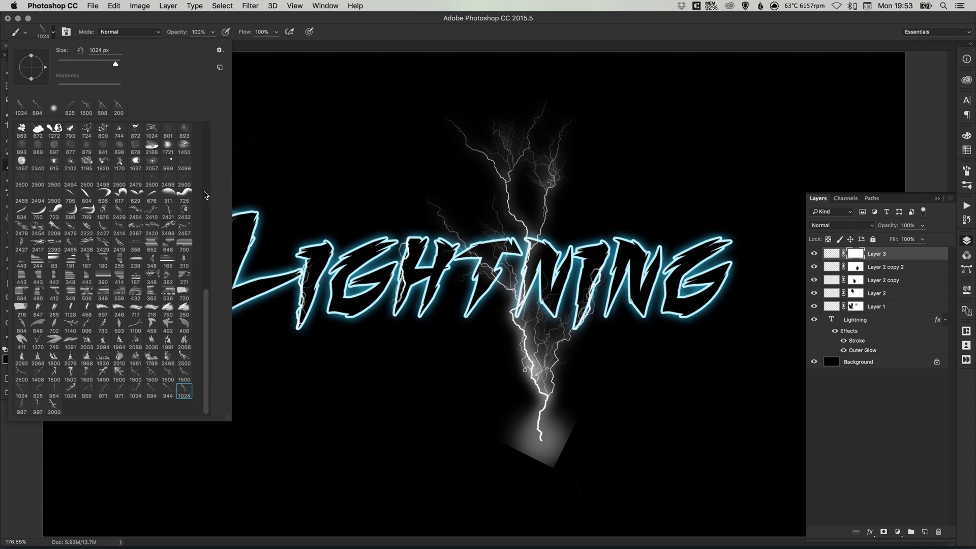
pyautogui.moveTo(203, 299); pyautogui.dragTo(155, 125)
pyautogui.click(87, 130)
pyautogui.press('Return')
pyautogui.press('super+z')
# Step: Paint black with a smaller soft brush on the Layer 3 mask to hide the bolt's upper branches and the branches crossing the T
pyautogui.press('[')
pyautogui.press('[')
pyautogui.press('[')
pyautogui.press('[')
pyautogui.press('[')
pyautogui.press('[')
pyautogui.press('[')
pyautogui.press('[')
pyautogui.press('[')
pyautogui.press('[')
pyautogui.moveTo(461, 114)
pyautogui.mouseDown()
pyautogui.moveTo(529, 162)
pyautogui.moveTo(582, 113)
pyautogui.mouseUp()
pyautogui.moveTo(442, 218)
pyautogui.mouseDown()
pyautogui.moveTo(456, 304)
pyautogui.moveTo(486, 249)
pyautogui.moveTo(478, 232)
pyautogui.moveTo(467, 245)
pyautogui.moveTo(487, 311)
pyautogui.mouseUp()
# Step: Mask out the remaining Layer 3 bolt above and below the first N with a 125 px soft brush
pyautogui.press('[')
pyautogui.press('[')
pyautogui.press('[')
pyautogui.moveTo(499, 177); pyautogui.dragTo(479, 220)
pyautogui.moveTo(569, 159); pyautogui.dragTo(558, 197)
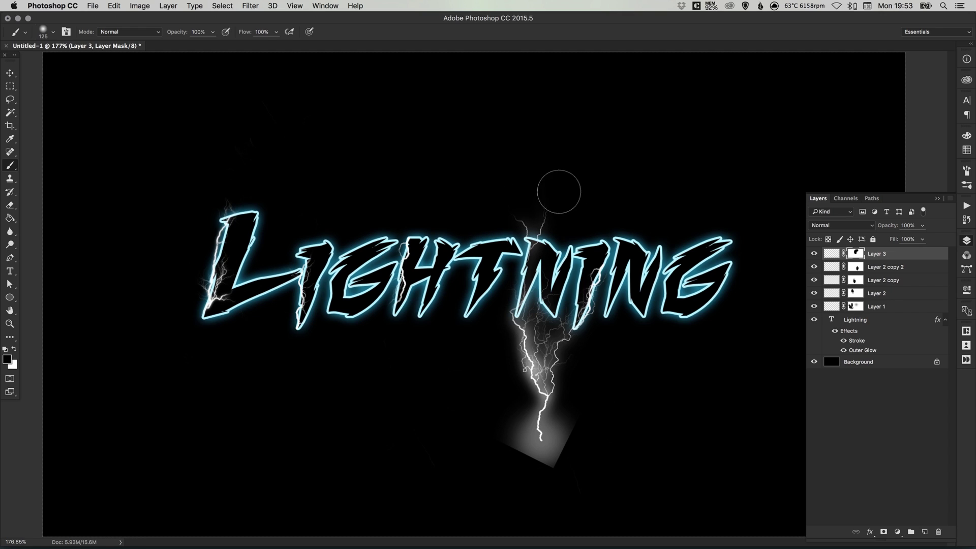
pyautogui.moveTo(534, 364)
pyautogui.mouseDown()
pyautogui.moveTo(512, 446)
pyautogui.moveTo(566, 423)
pyautogui.moveTo(559, 411)
pyautogui.moveTo(577, 385)
pyautogui.moveTo(553, 394)
pyautogui.moveTo(559, 382)
pyautogui.moveTo(552, 394)
pyautogui.moveTo(564, 309)
pyautogui.moveTo(559, 346)
pyautogui.moveTo(550, 315)
pyautogui.moveTo(561, 334)
pyautogui.moveTo(545, 363)
pyautogui.moveTo(548, 339)
pyautogui.mouseUp()
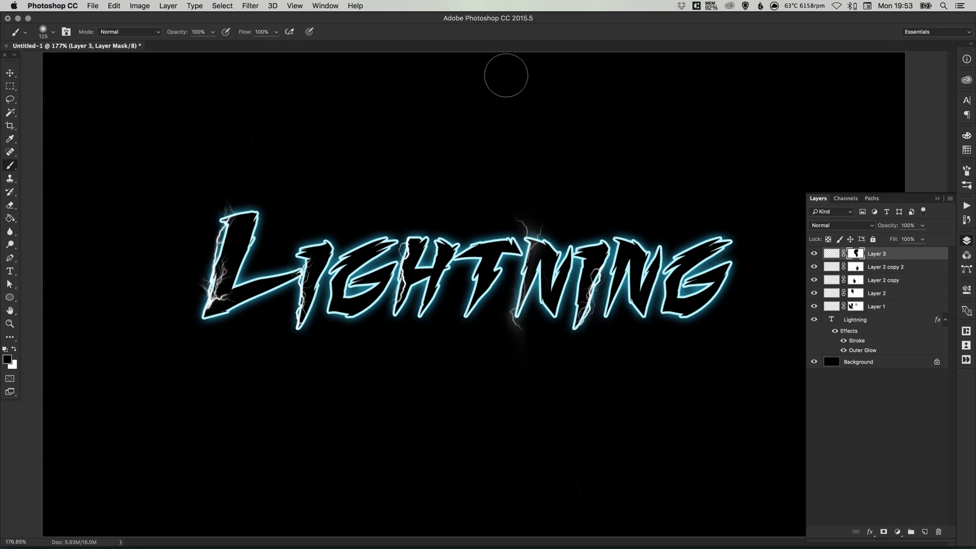
# Step: Duplicate Layer 3, rotate the copy roughly half a turn, and position its bolt along the second N
pyautogui.press('v')
pyautogui.click(894, 256)
pyautogui.press('super+j')
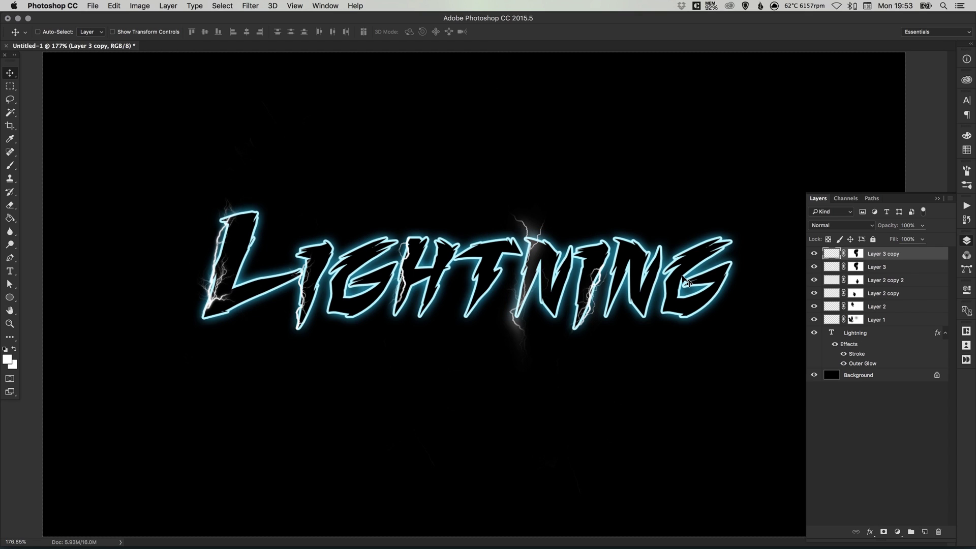
pyautogui.press('super+t')
pyautogui.moveTo(545, 254); pyautogui.dragTo(666, 251)
pyautogui.moveTo(773, 272); pyautogui.dragTo(622, 319)
pyautogui.moveTo(644, 313); pyautogui.dragTo(650, 288)
pyautogui.moveTo(767, 244); pyautogui.dragTo(780, 261)
pyautogui.moveTo(656, 286); pyautogui.dragTo(663, 296)
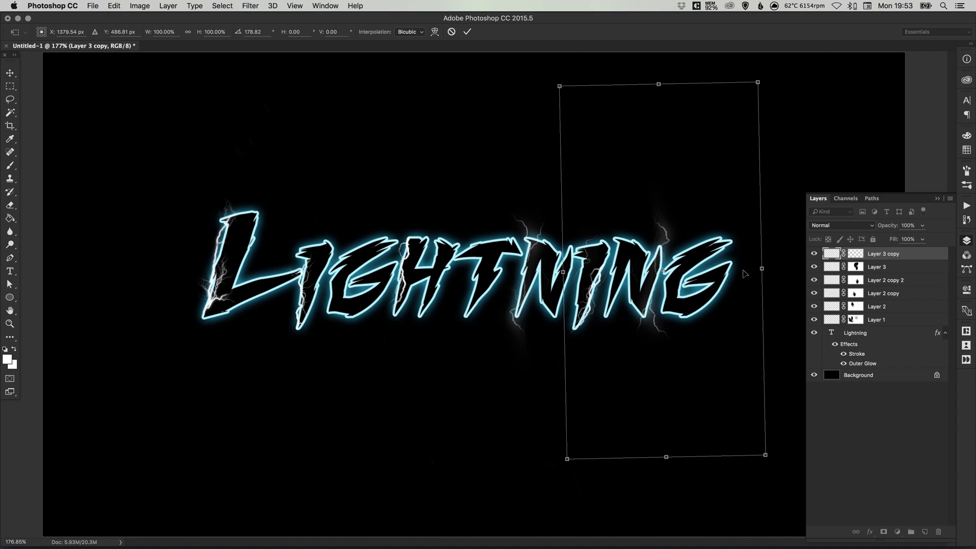
pyautogui.moveTo(780, 263); pyautogui.dragTo(777, 266)
pyautogui.press('Return')
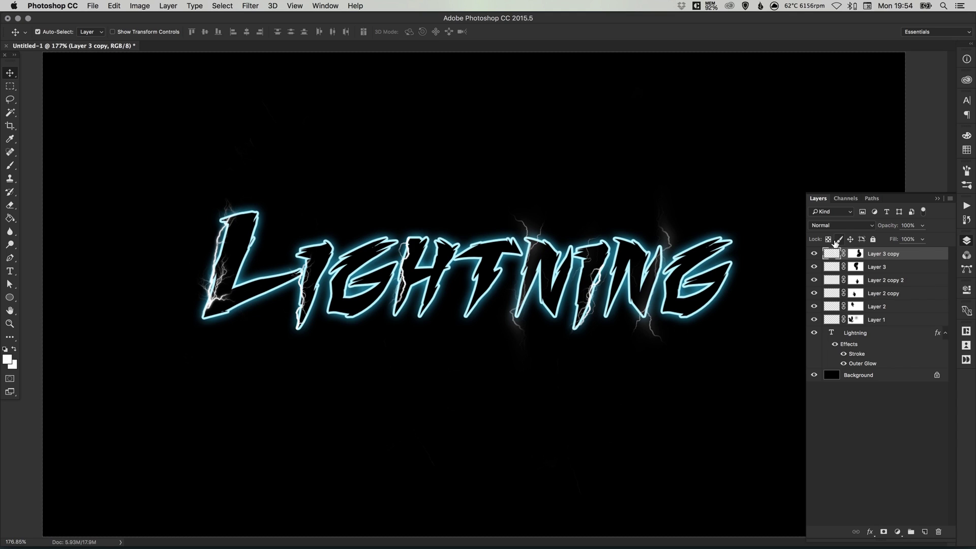
# Step: Paint black on the Layer 3 copy mask to hide the bolt's tail below the second N
pyautogui.click(857, 254)
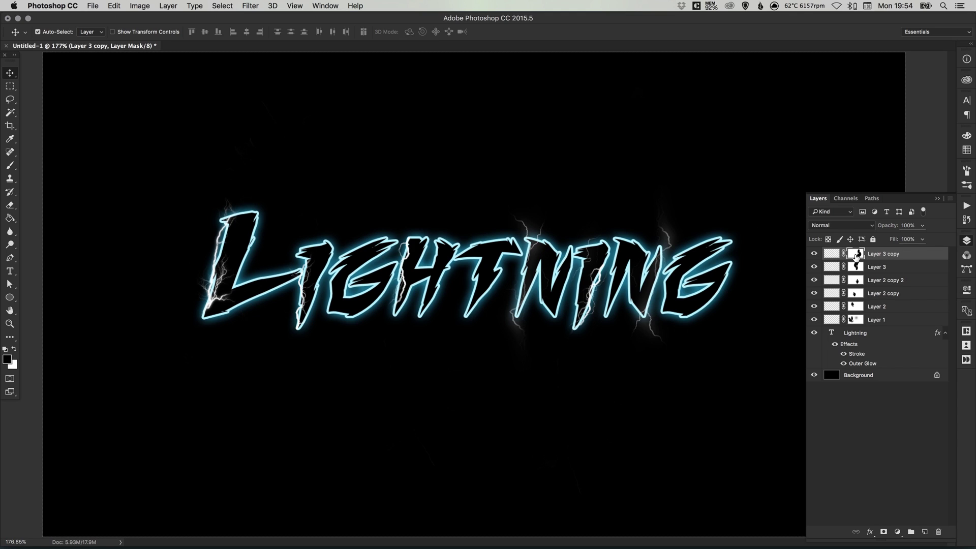
pyautogui.click(9, 166)
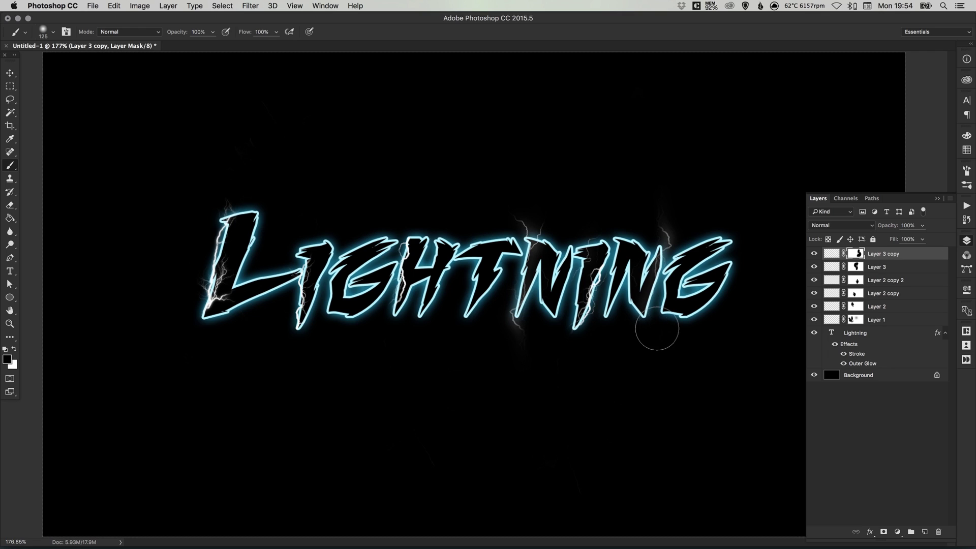
pyautogui.press('v')
# Step: Paint white on the Layer 3 copy mask to bring back more of the bolt above the second N
pyautogui.click(890, 254)
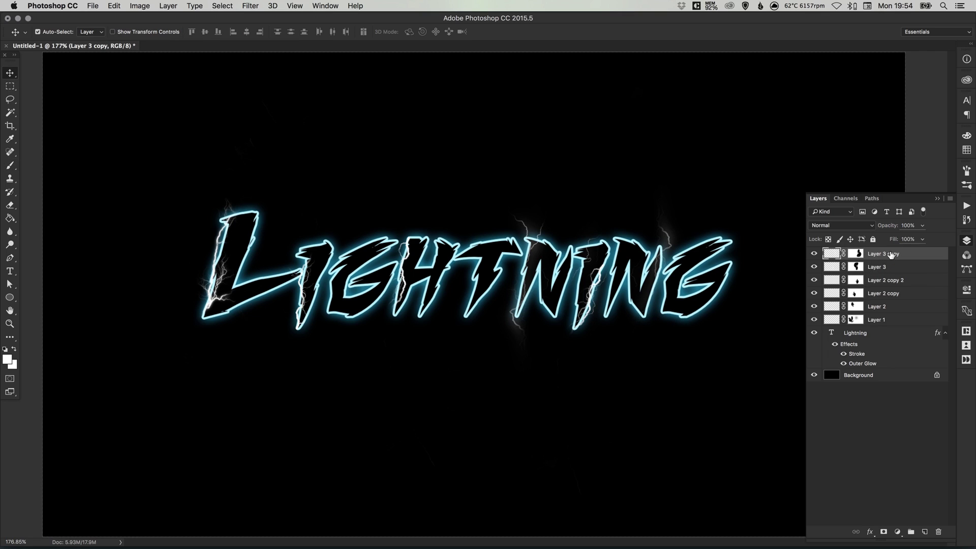
pyautogui.click(857, 256)
pyautogui.press('b')
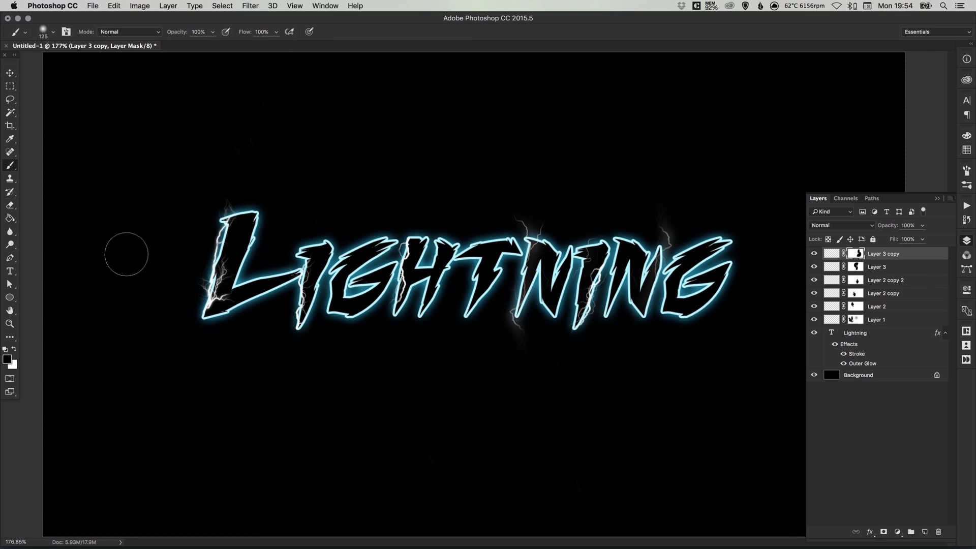
pyautogui.click(14, 349)
pyautogui.moveTo(666, 227); pyautogui.dragTo(627, 216)
pyautogui.press('x')
pyautogui.press('super+z')
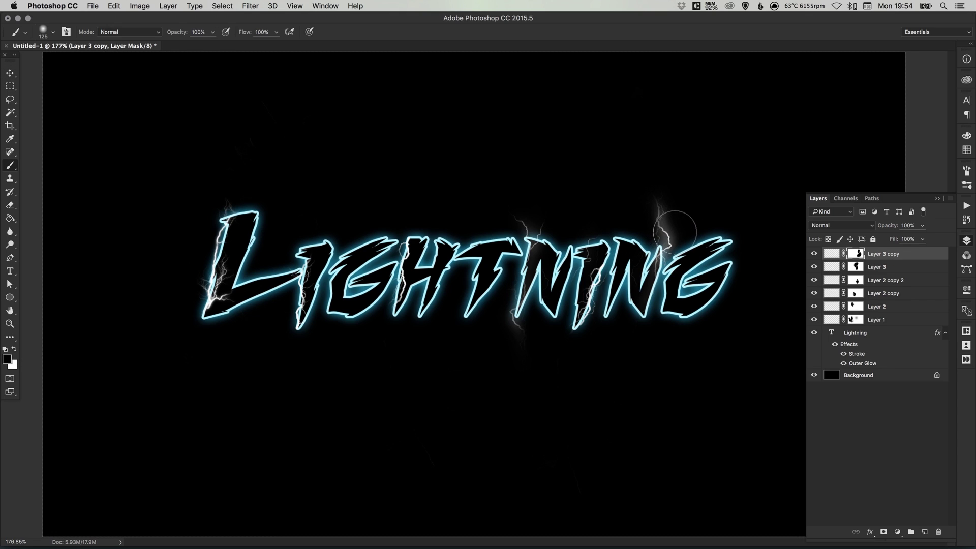
# Step: Move the Layer 3 copy bolt down onto the second N and touch up its mask to trim the overhanging ends
pyautogui.press('v')
pyautogui.moveTo(667, 237); pyautogui.dragTo(659, 267)
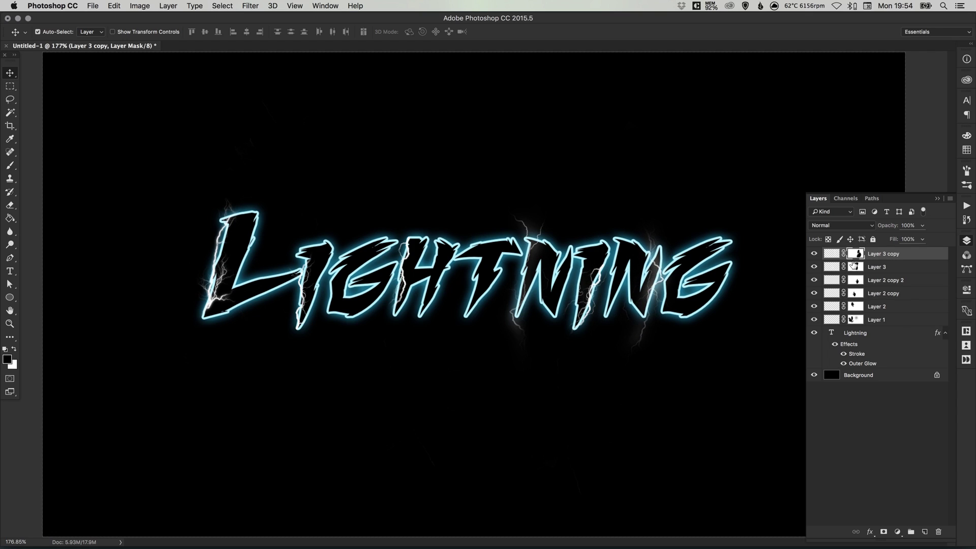
pyautogui.press('b')
pyautogui.press('x')
pyautogui.press('x')
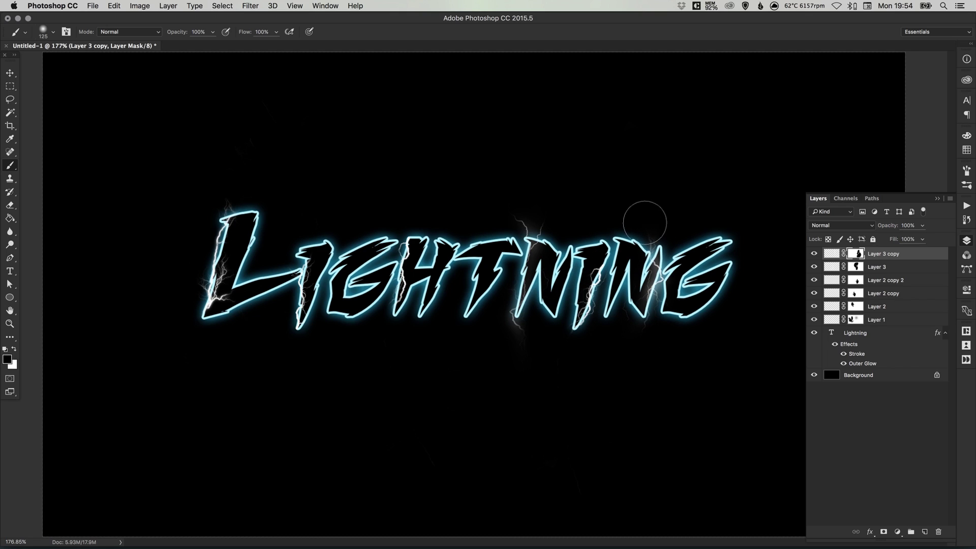
pyautogui.press('x')
pyautogui.press('x')
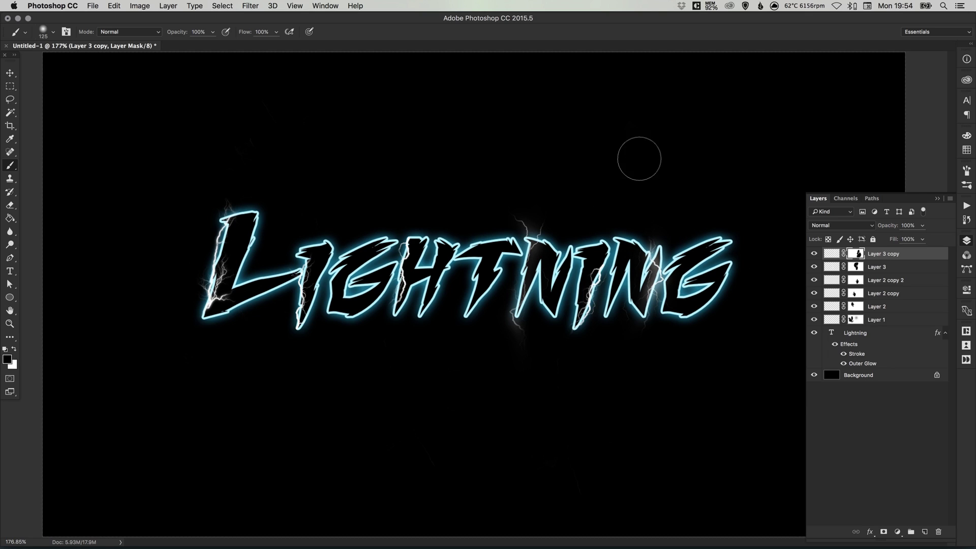
# Step: Duplicate Layer 2, rotate the copy to about -171°, and place its bolt along the stem of the T
pyautogui.press('v')
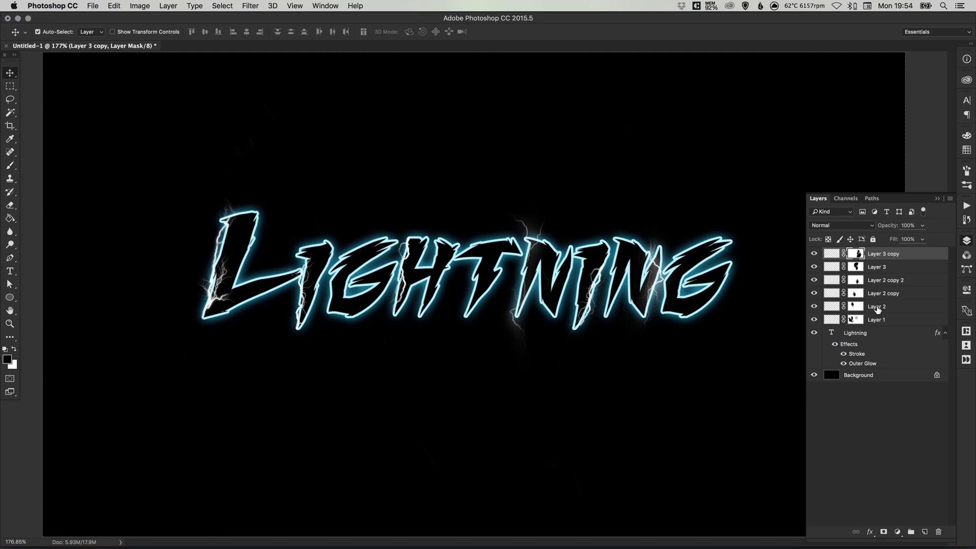
pyautogui.click(877, 307)
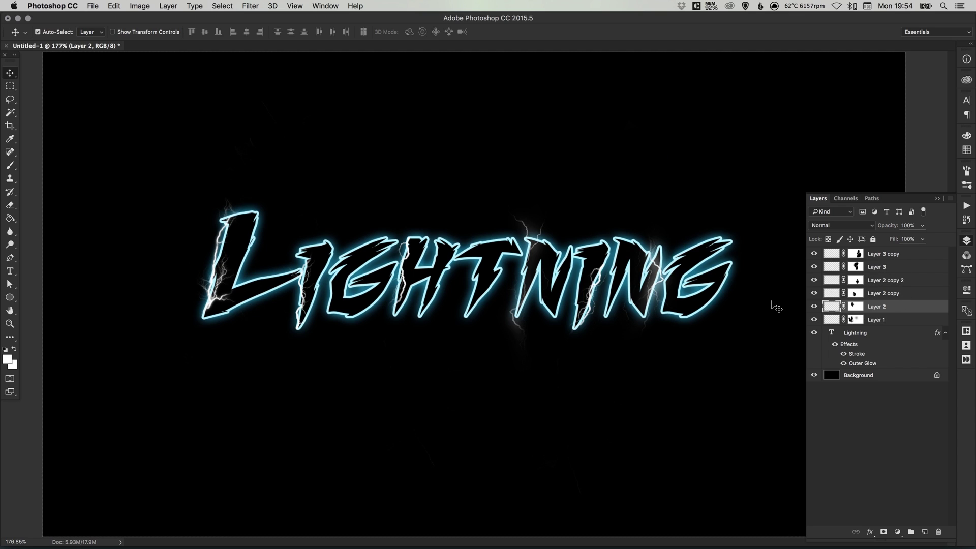
pyautogui.hotkey('ctrl', 'j')
pyautogui.hotkey('ctrl', 't')
pyautogui.moveTo(317, 262); pyautogui.dragTo(485, 262)
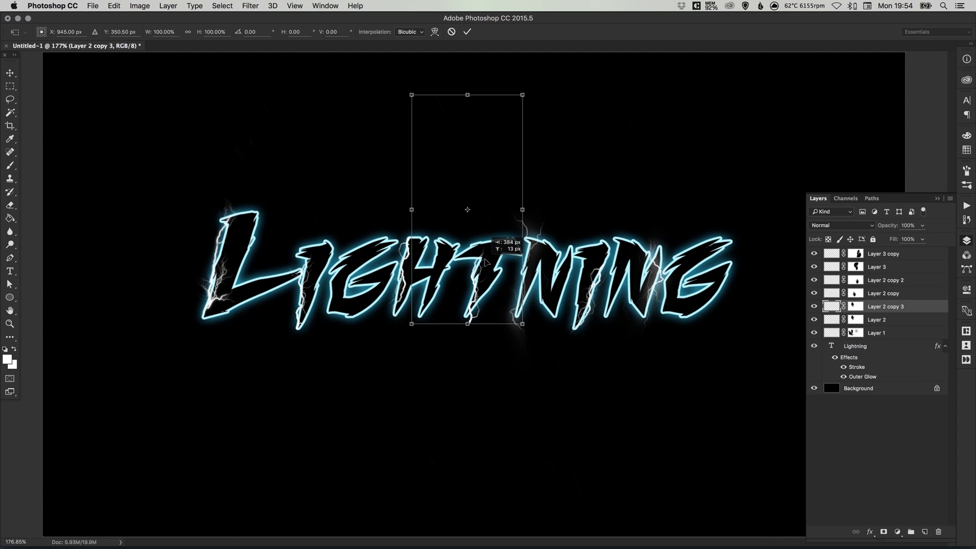
pyautogui.moveTo(559, 222); pyautogui.dragTo(461, 181)
pyautogui.moveTo(446, 143); pyautogui.dragTo(474, 293)
pyautogui.moveTo(604, 259); pyautogui.dragTo(624, 288)
pyautogui.moveTo(521, 275); pyautogui.dragTo(502, 289)
pyautogui.press('Return')
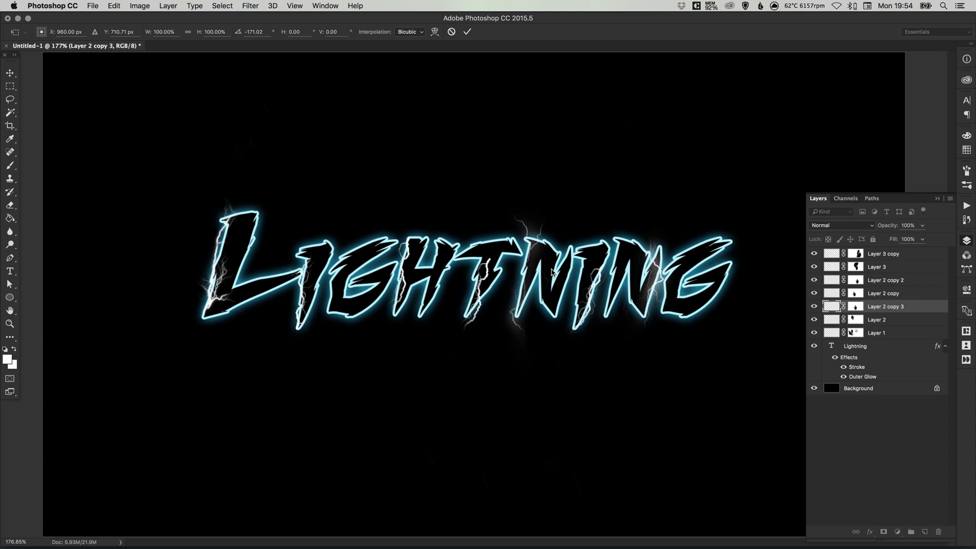
# Step: Nudge the duplicated bolt left and up so it fits the edge of the T's stem
pyautogui.press('Left')
pyautogui.press('Left')
pyautogui.press('Left')
pyautogui.press('Left')
pyautogui.press('Left')
pyautogui.press('Left')
pyautogui.press('Left')
pyautogui.press('Left')
pyautogui.press('Left')
pyautogui.press('Left')
pyautogui.press('Up')
pyautogui.press('Up')
pyautogui.press('Up')
pyautogui.press('Up')
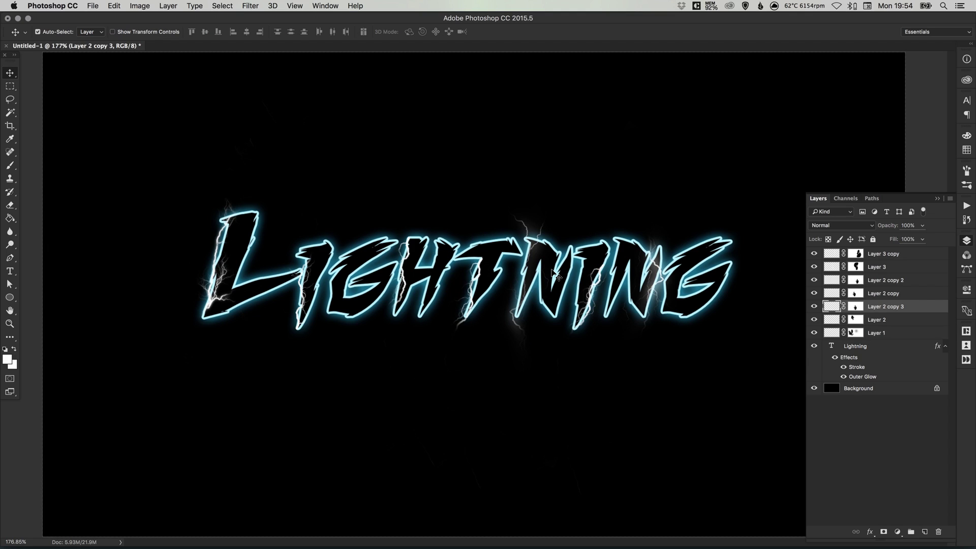
# Step: Duplicate the T's bolt, then rotate and position the copy along the inner edge of the L's stem
pyautogui.press('super+j')
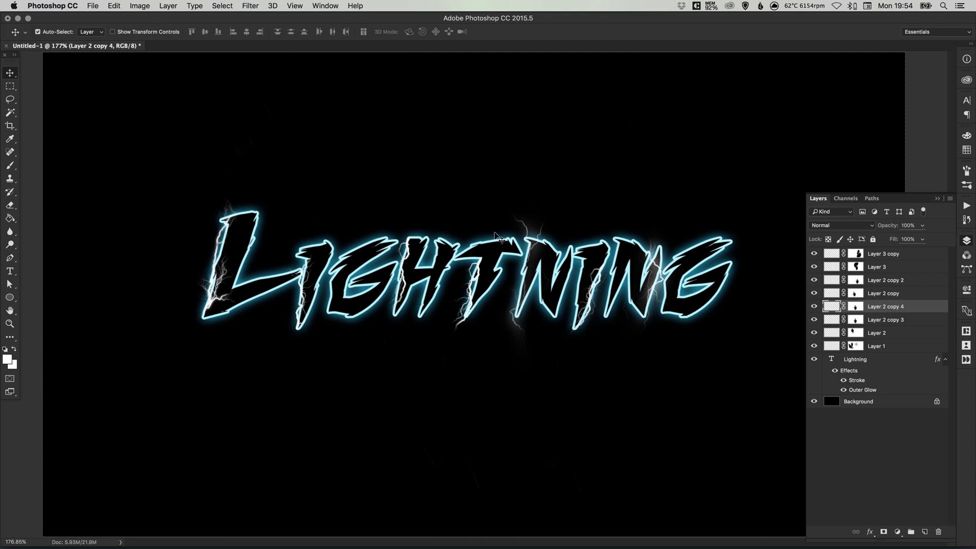
pyautogui.press('super+t')
pyautogui.moveTo(477, 263); pyautogui.dragTo(261, 192)
pyautogui.moveTo(315, 177); pyautogui.dragTo(194, 379)
pyautogui.moveTo(272, 385); pyautogui.dragTo(286, 260)
pyautogui.moveTo(357, 234); pyautogui.dragTo(355, 226)
pyautogui.press('Return')
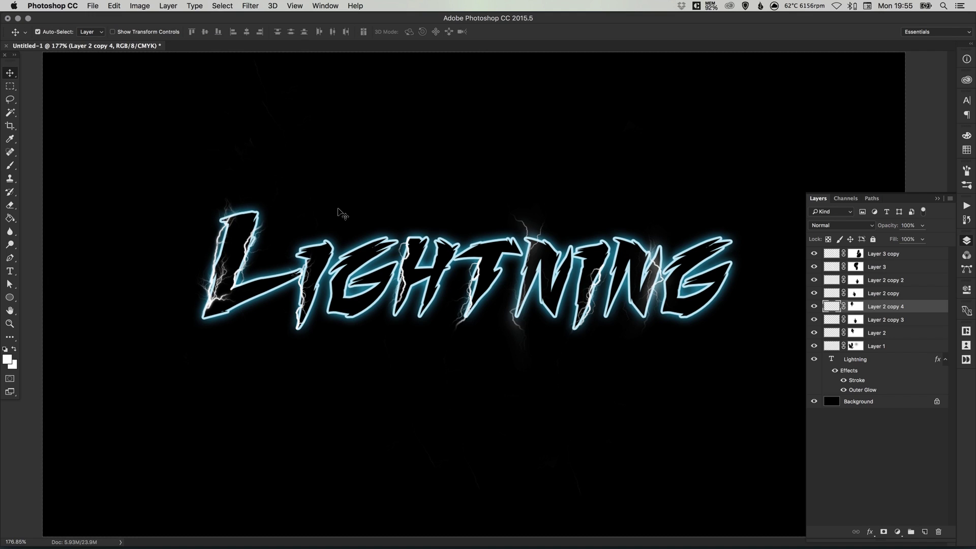
# Step: Duplicate the bolt on the L's inner edge, rotate the copy to about 55°, and place it along the T's crossbar
pyautogui.press('super+j')
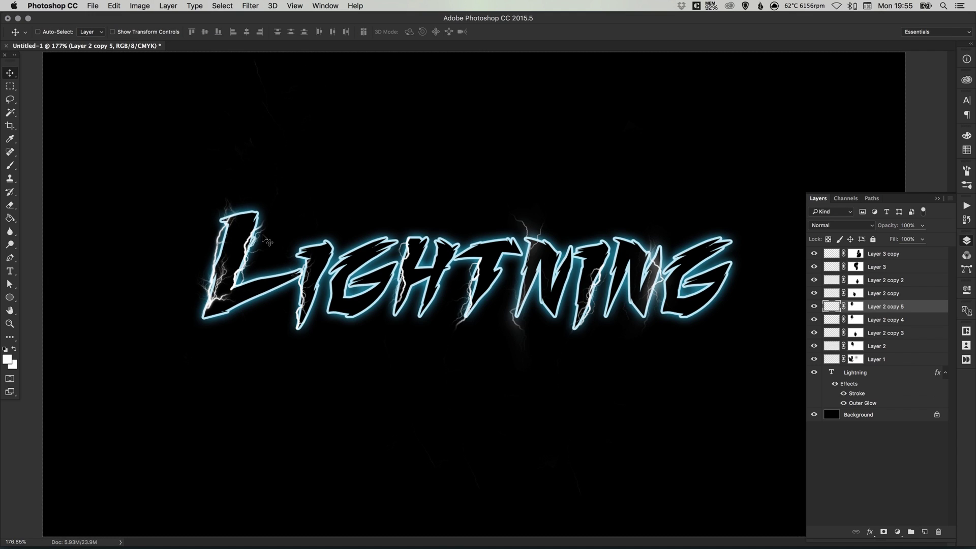
pyautogui.press('super+t')
pyautogui.moveTo(343, 262); pyautogui.dragTo(458, 324)
pyautogui.moveTo(443, 199); pyautogui.dragTo(521, 248)
pyautogui.moveTo(747, 210); pyautogui.dragTo(743, 187)
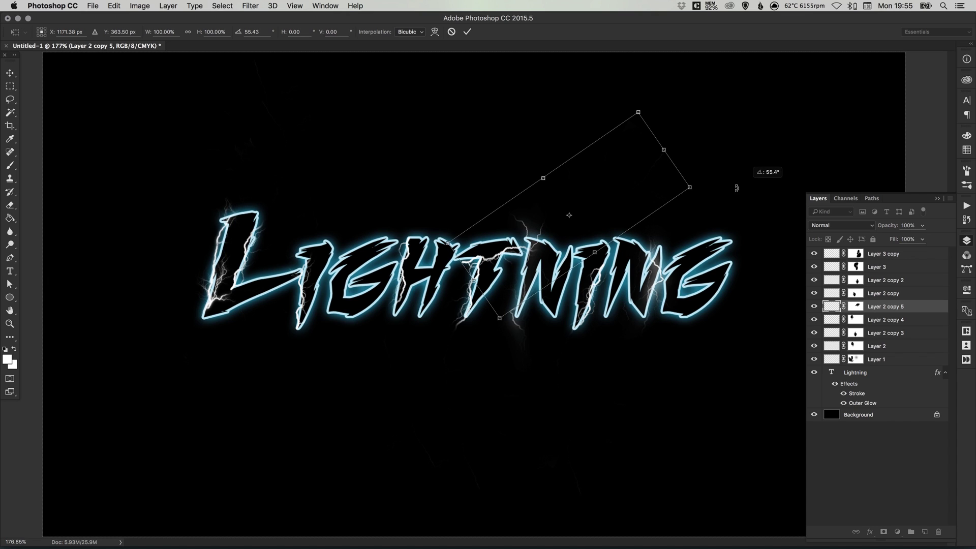
pyautogui.moveTo(513, 243)
pyautogui.mouseDown()
pyautogui.moveTo(502, 236)
pyautogui.moveTo(509, 231)
pyautogui.mouseUp()
pyautogui.press('Return')
# Step: Fine-tune the position of the bolt along the T's crossbar at 400% magnification
pyautogui.press('z')
pyautogui.click(492, 243)
pyautogui.click(491, 243)
pyautogui.click(491, 243)
pyautogui.press('v')
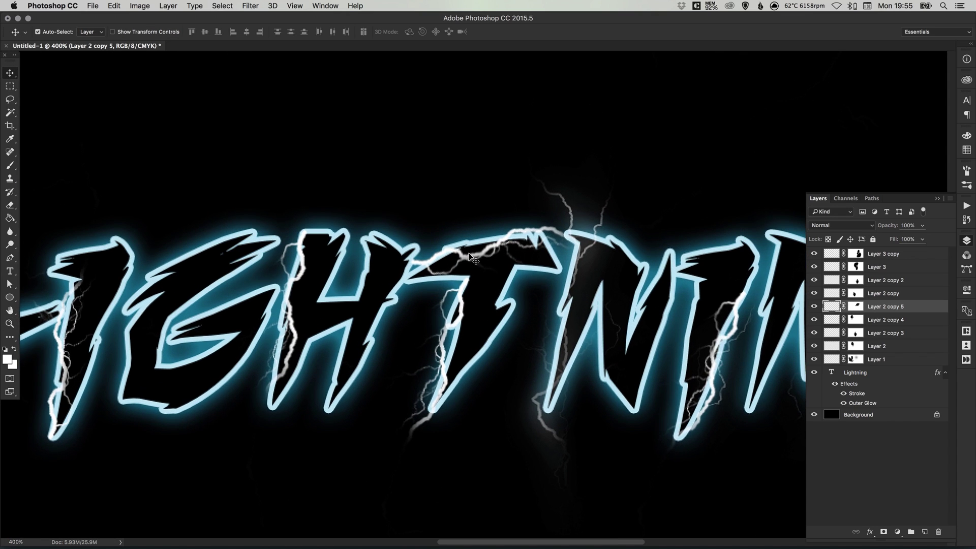
pyautogui.moveTo(467, 254); pyautogui.dragTo(468, 255)
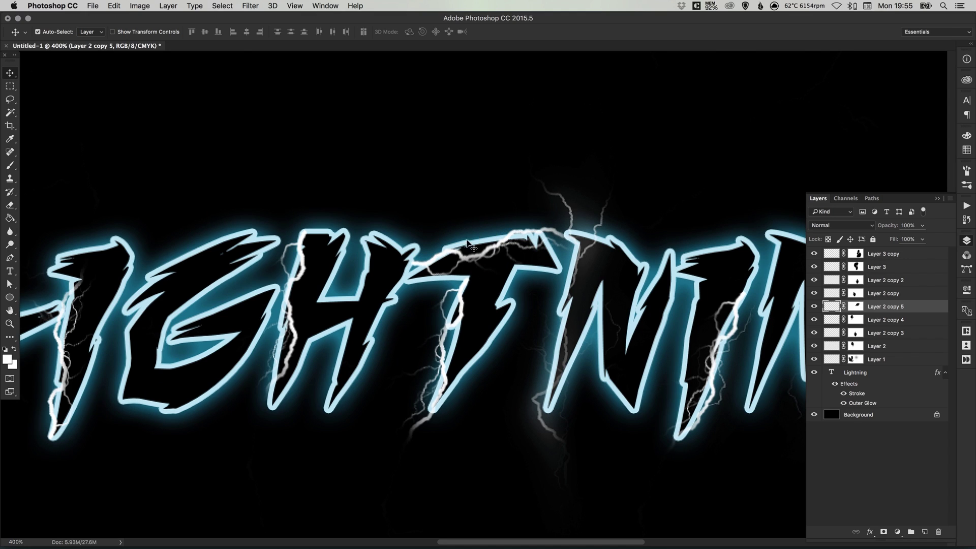
# Step: Warp the crossbar bolt with the Arc style and a bend of about 51.5%
pyautogui.click(115, 6)
pyautogui.moveTo(189, 223)
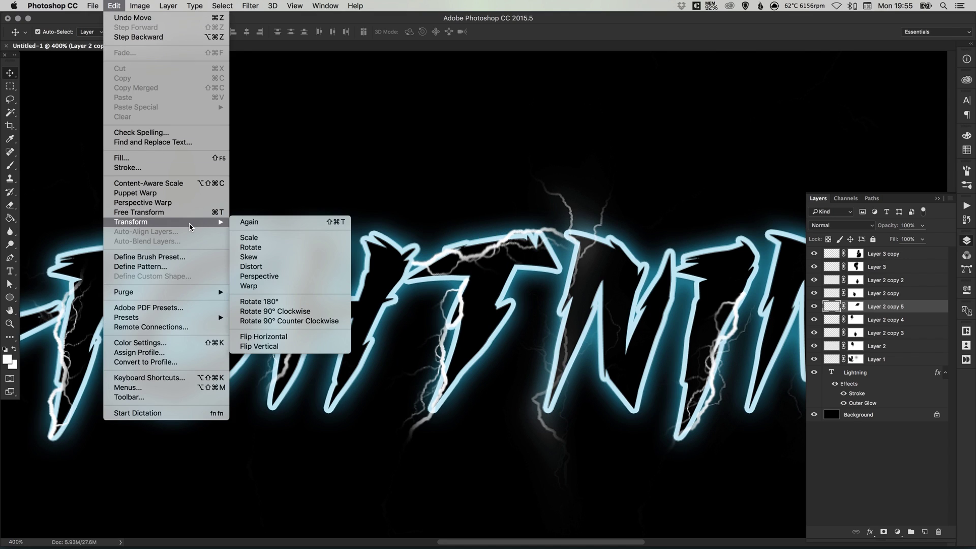
pyautogui.click(263, 286)
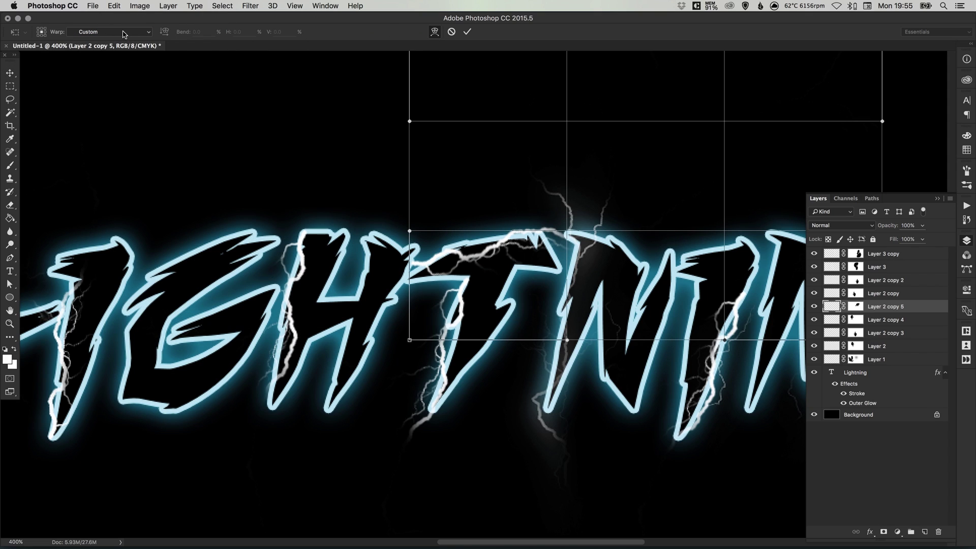
pyautogui.click(106, 35)
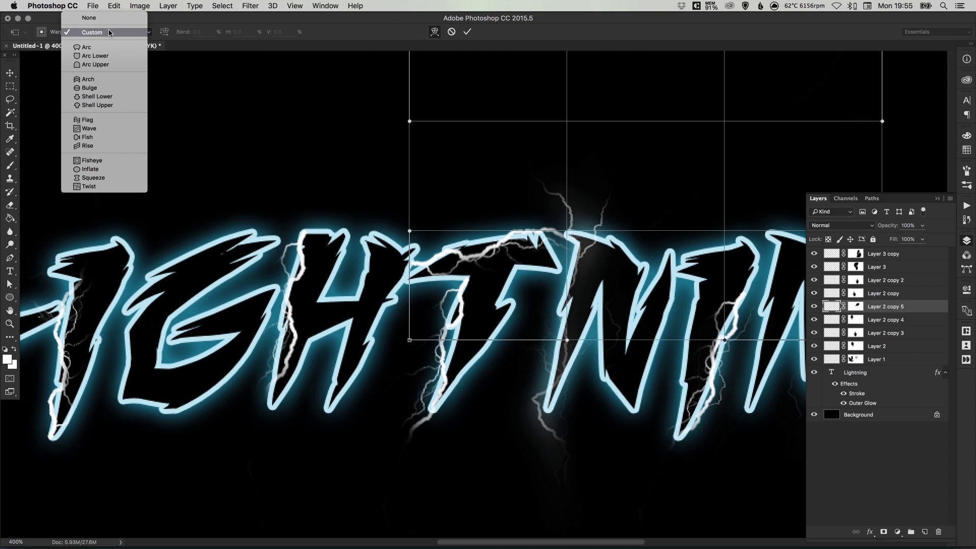
pyautogui.click(108, 54)
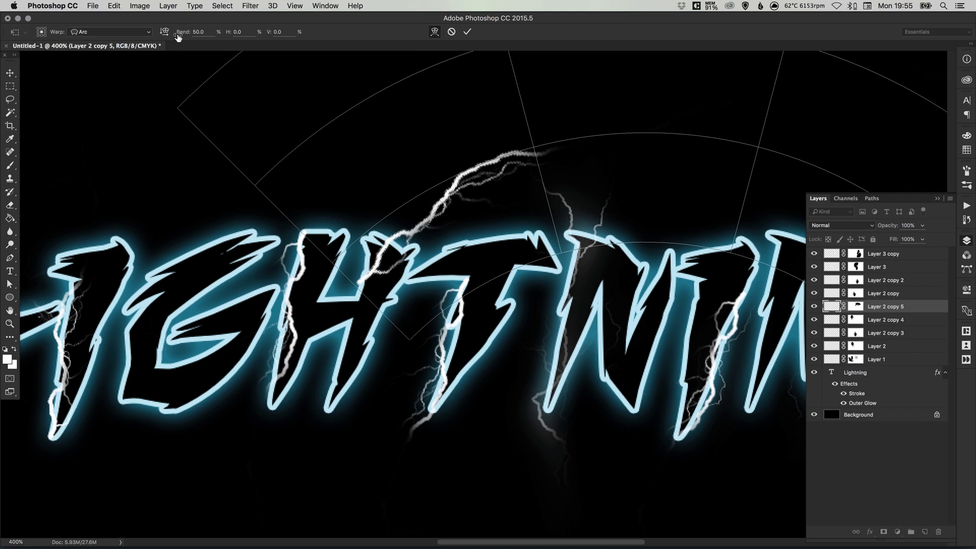
pyautogui.moveTo(192, 32); pyautogui.dragTo(280, 49)
pyautogui.moveTo(191, 34); pyautogui.dragTo(201, 34)
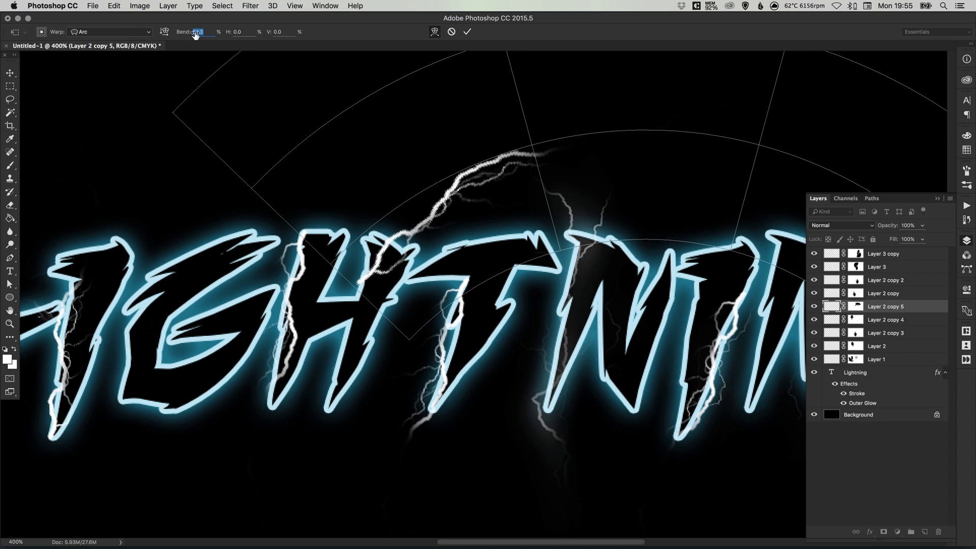
# Step: Try the Arch warp style on the crossbar bolt, switch back to Arc, and apply the warp
pyautogui.click(97, 32)
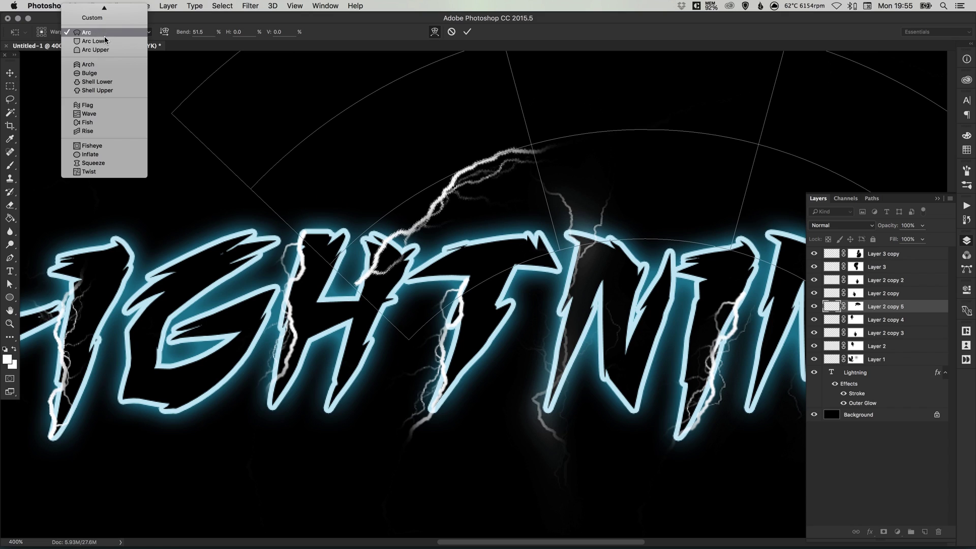
pyautogui.click(97, 64)
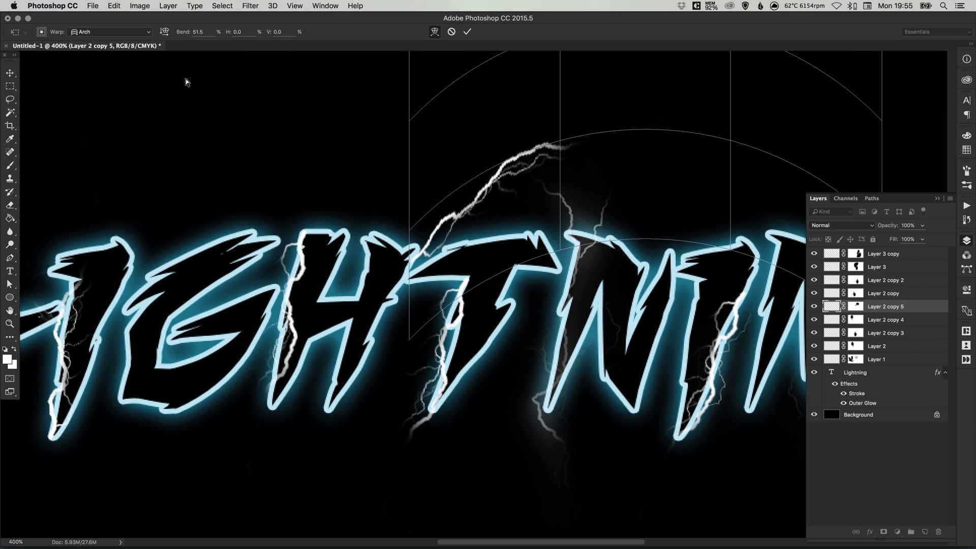
pyautogui.click(129, 37)
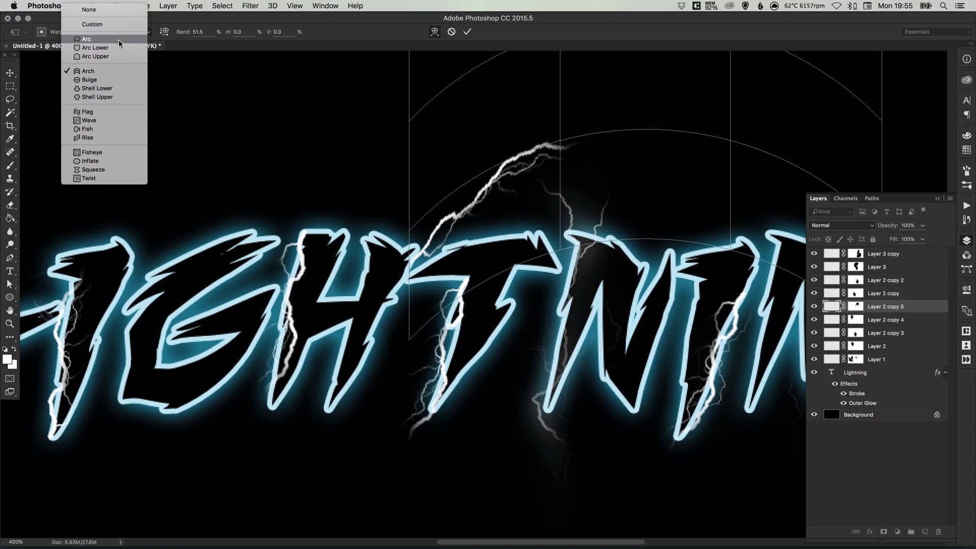
pyautogui.click(121, 41)
pyautogui.press('Return')
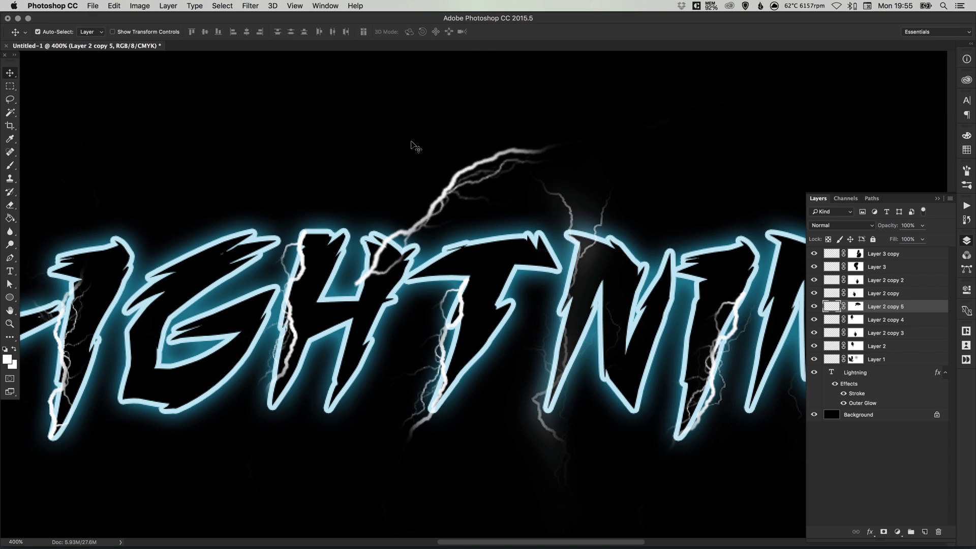
# Step: Rotate and reposition the warped bolt with Free Transform so it follows the top of the T's crossbar
pyautogui.press('super+minus')
pyautogui.press('super+minus')
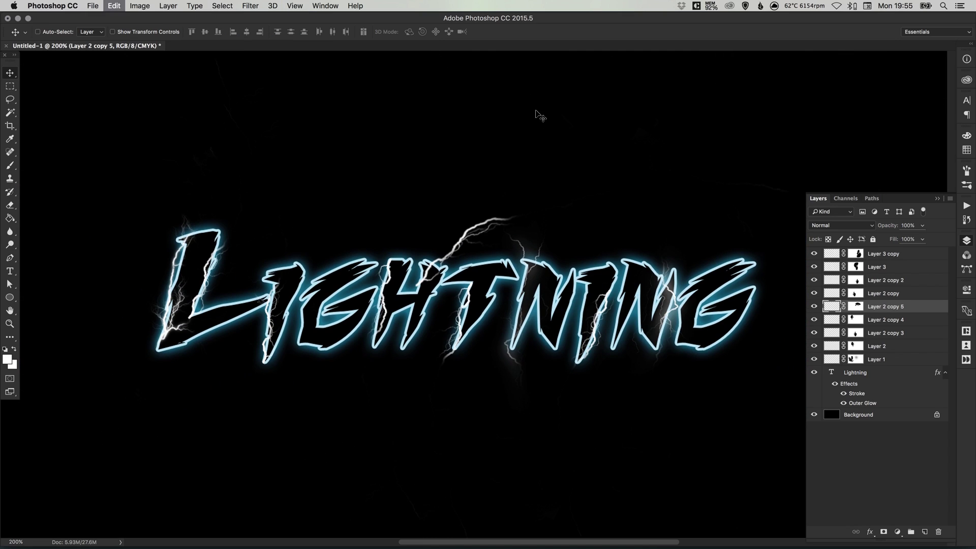
pyautogui.press('super+t')
pyautogui.moveTo(778, 120); pyautogui.dragTo(632, 186)
pyautogui.moveTo(514, 229); pyautogui.dragTo(538, 225)
pyautogui.moveTo(685, 245); pyautogui.dragTo(676, 289)
pyautogui.moveTo(500, 220); pyautogui.dragTo(510, 245)
pyautogui.press('Return')
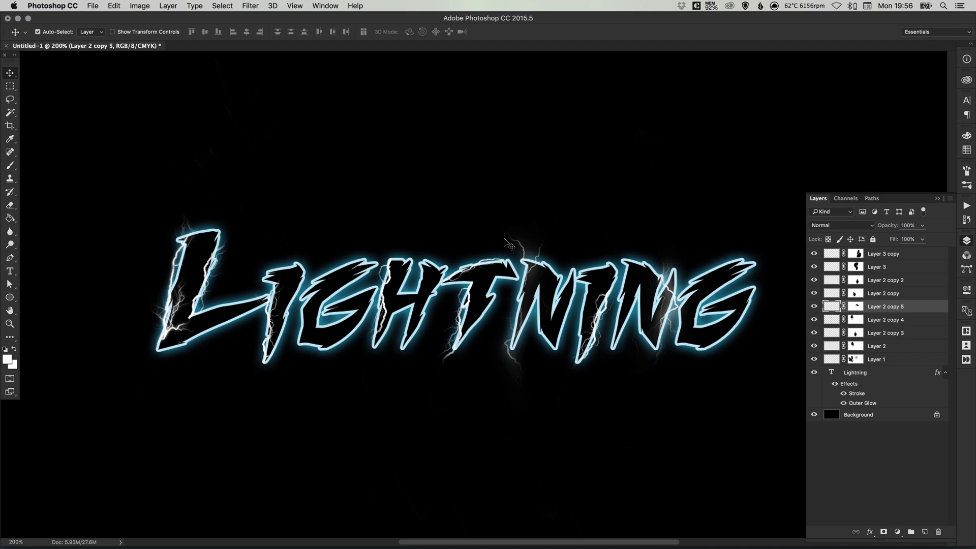
# Step: Duplicate the crossbar bolt, rotate the copy to about 147°, and place it along the first G's lower edge
pyautogui.hscroll(3, 457, 221)
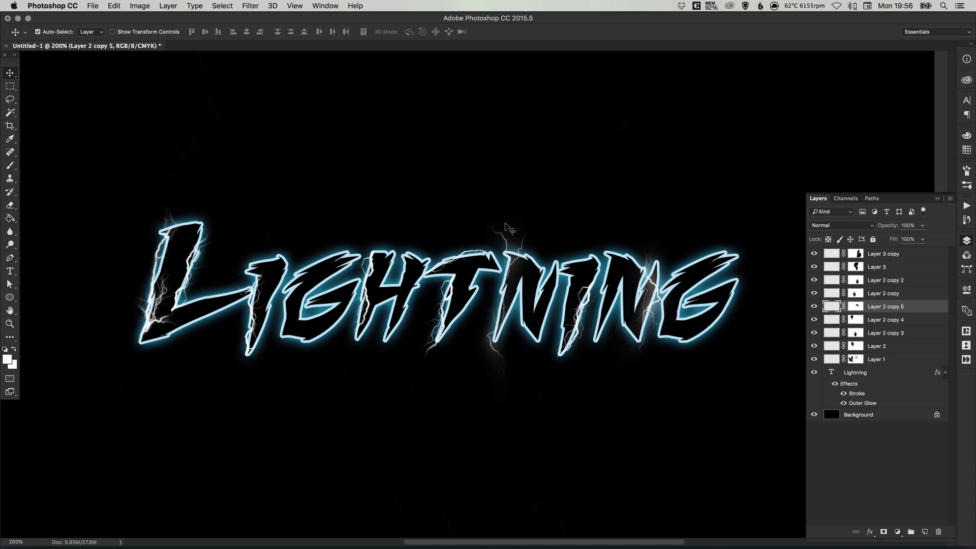
pyautogui.press('super+j')
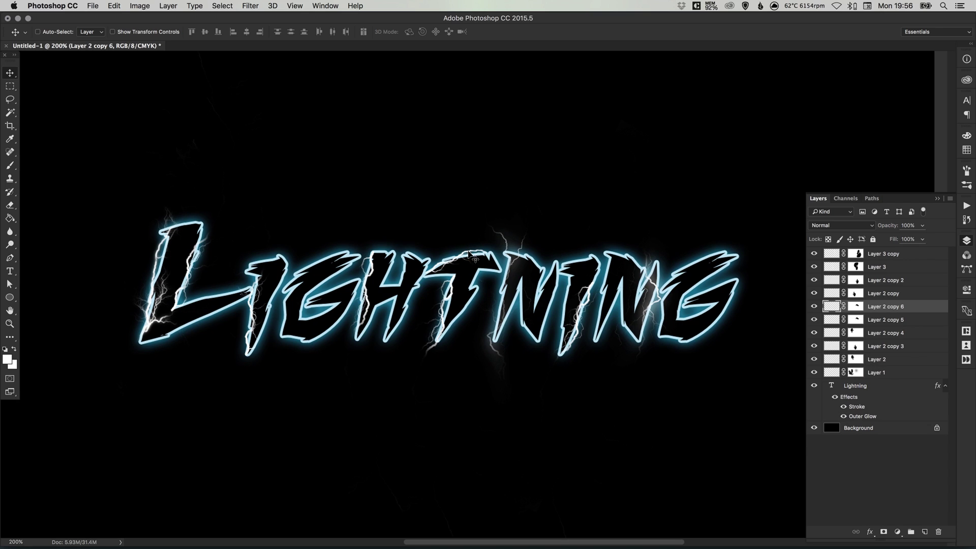
pyautogui.press('super+t')
pyautogui.moveTo(467, 253); pyautogui.dragTo(314, 277)
pyautogui.moveTo(315, 202); pyautogui.dragTo(483, 310)
pyautogui.moveTo(463, 249); pyautogui.dragTo(350, 330)
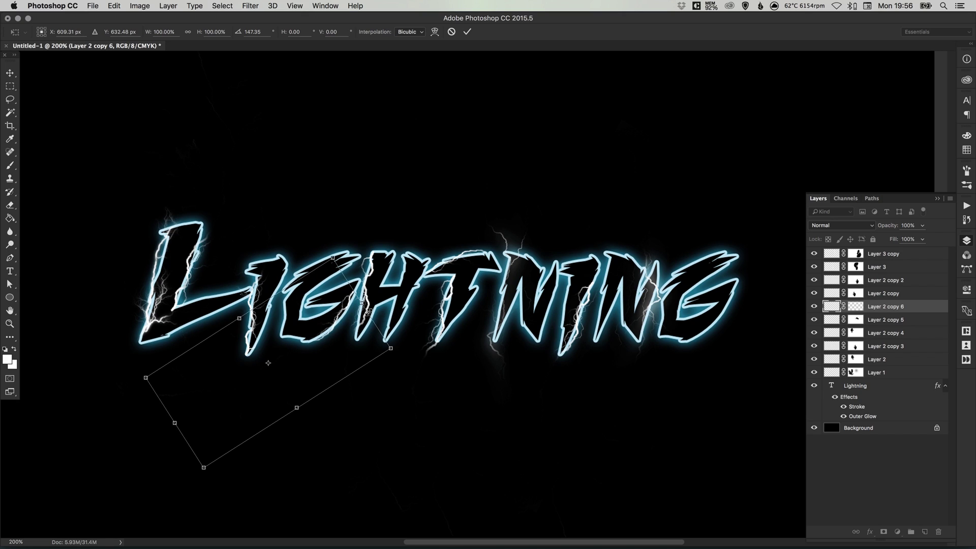
pyautogui.press('Return')
# Step: Duplicate the first G's bolt and move the copy onto the lower edge of the last G
pyautogui.hotkey('ctrl', 'j')
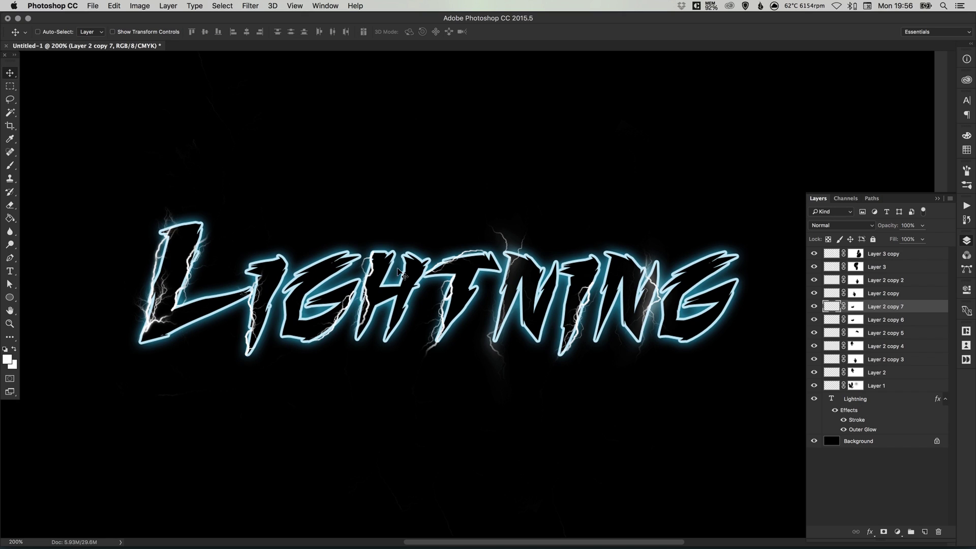
pyautogui.hotkey('ctrl', 't')
pyautogui.moveTo(343, 296); pyautogui.dragTo(730, 298)
pyautogui.press('Return')
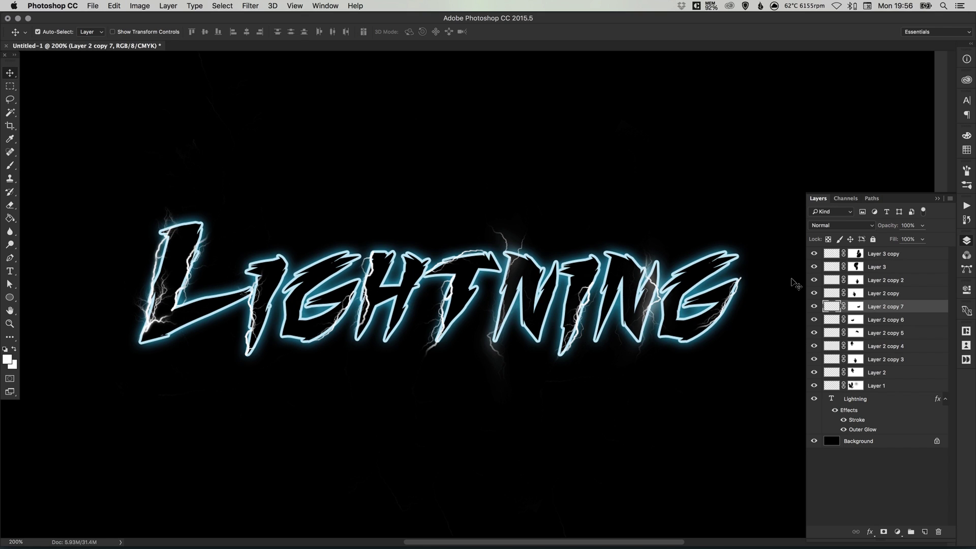
# Step: Paint on the copy's layer mask with a 125 px brush to hide the stray bolt end beside the last G
pyautogui.click(857, 307)
pyautogui.press('b')
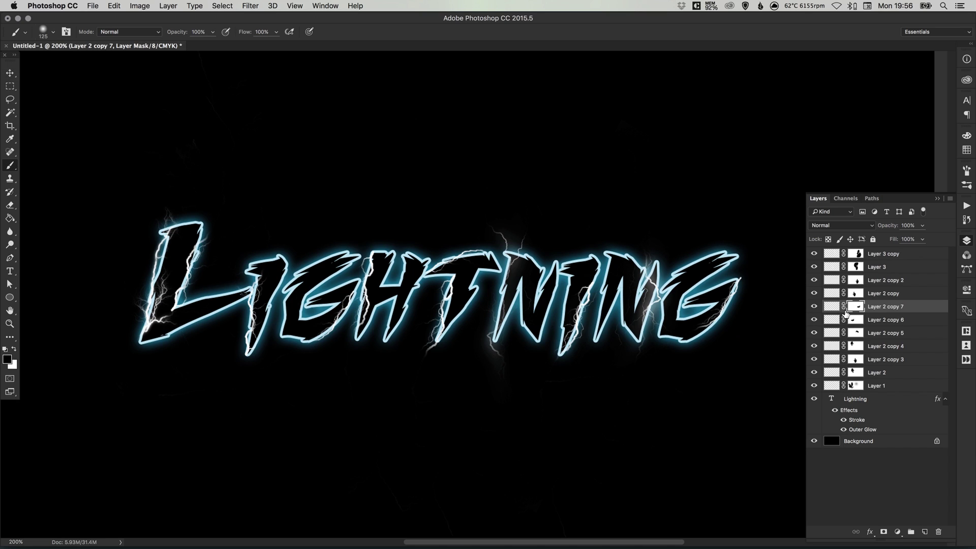
pyautogui.moveTo(759, 279); pyautogui.dragTo(754, 299)
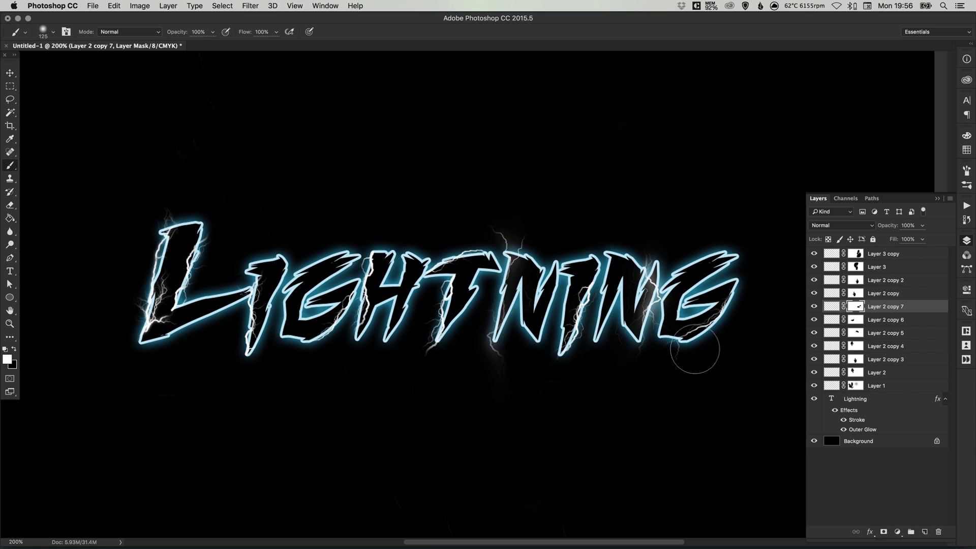
# Step: Rotate the last G's bolt to about -3.9° and nudge it into line with the letter's lower edge
pyautogui.press('v')
pyautogui.press('super+t')
pyautogui.moveTo(766, 293); pyautogui.dragTo(763, 285)
pyautogui.moveTo(720, 309); pyautogui.dragTo(722, 325)
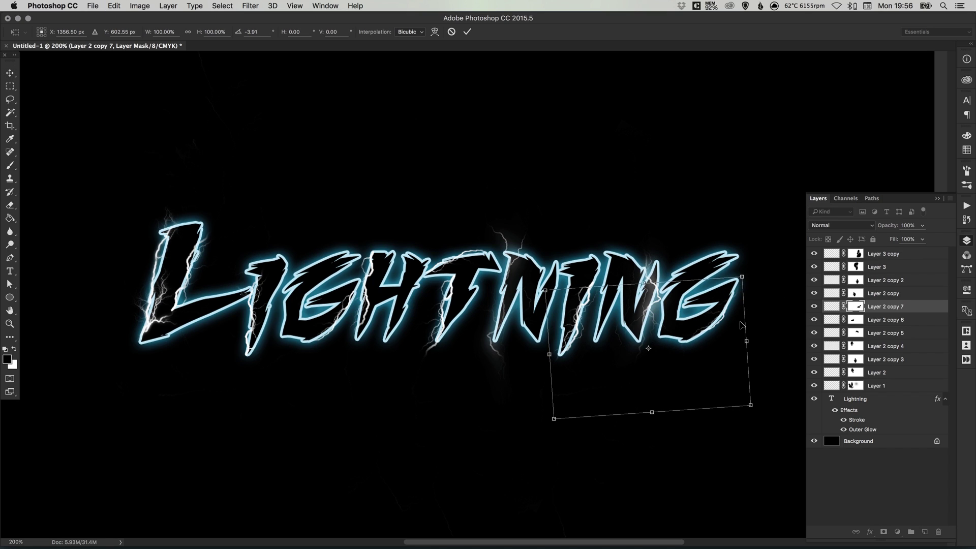
pyautogui.press('Return')
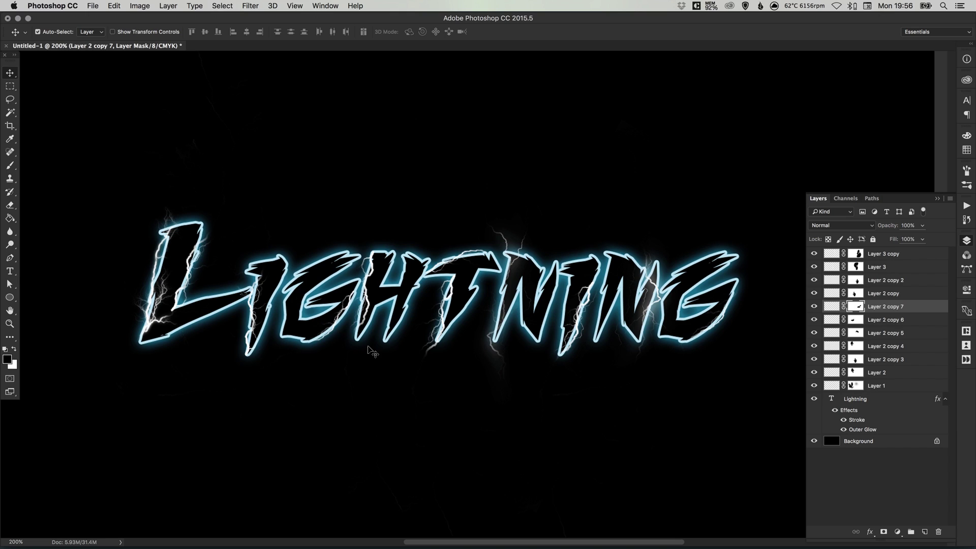
# Step: Add a Color Overlay style to Layer 1 in light blue c6e9ff with Normal blending at 100% opacity
pyautogui.click(965, 242)
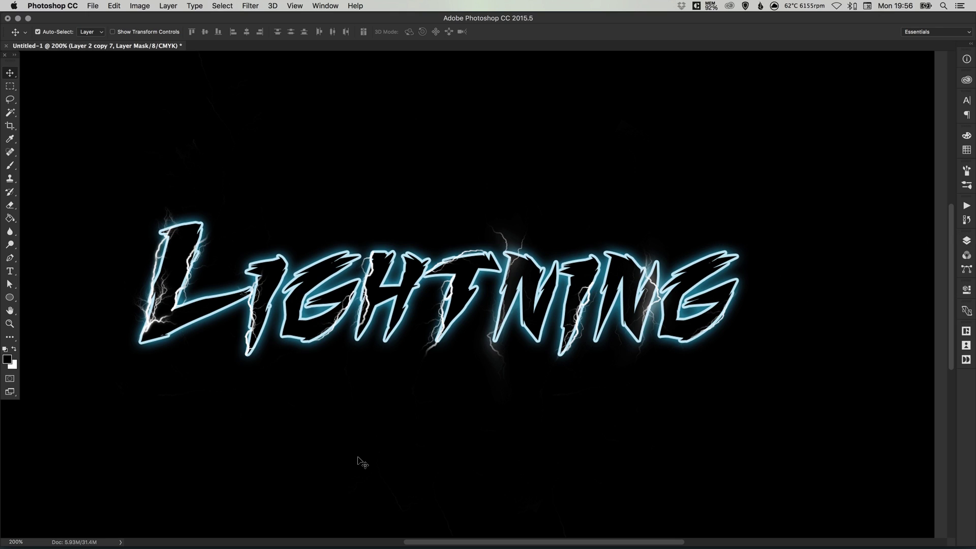
pyautogui.click(966, 241)
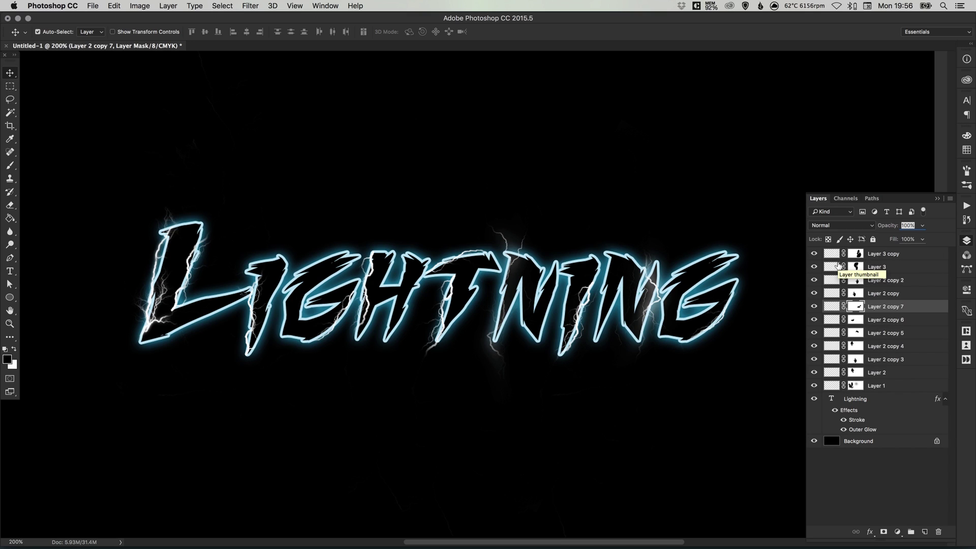
pyautogui.rightClick(881, 388)
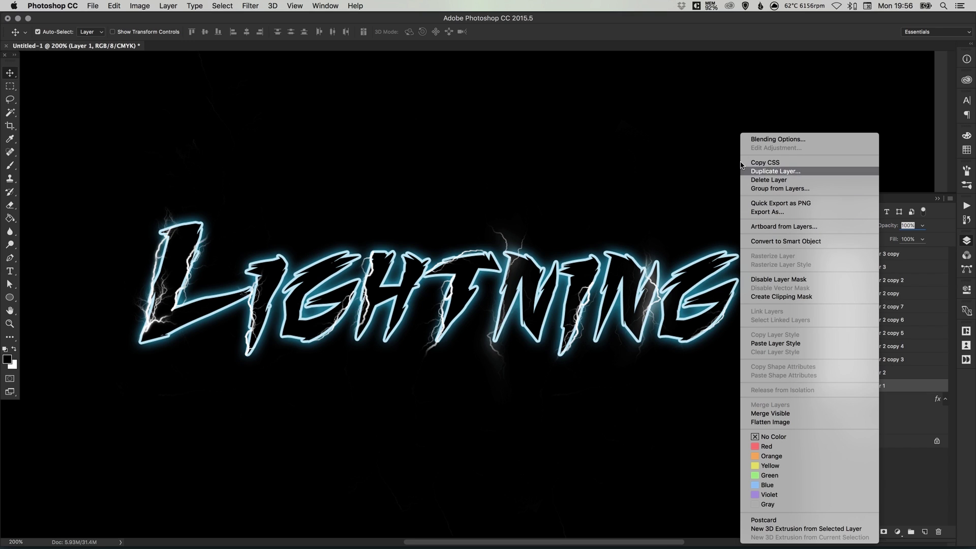
pyautogui.click(803, 140)
pyautogui.moveTo(693, 39); pyautogui.dragTo(702, 45)
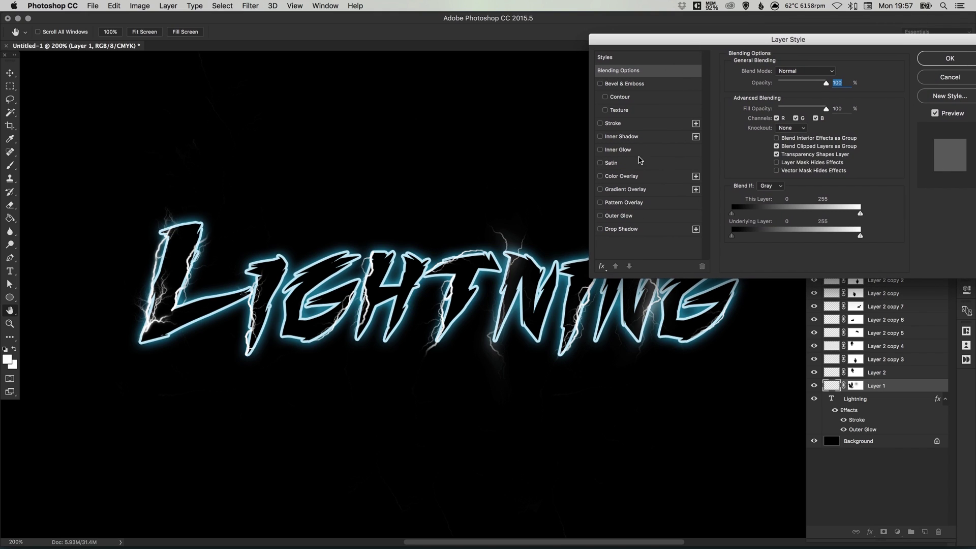
pyautogui.click(630, 177)
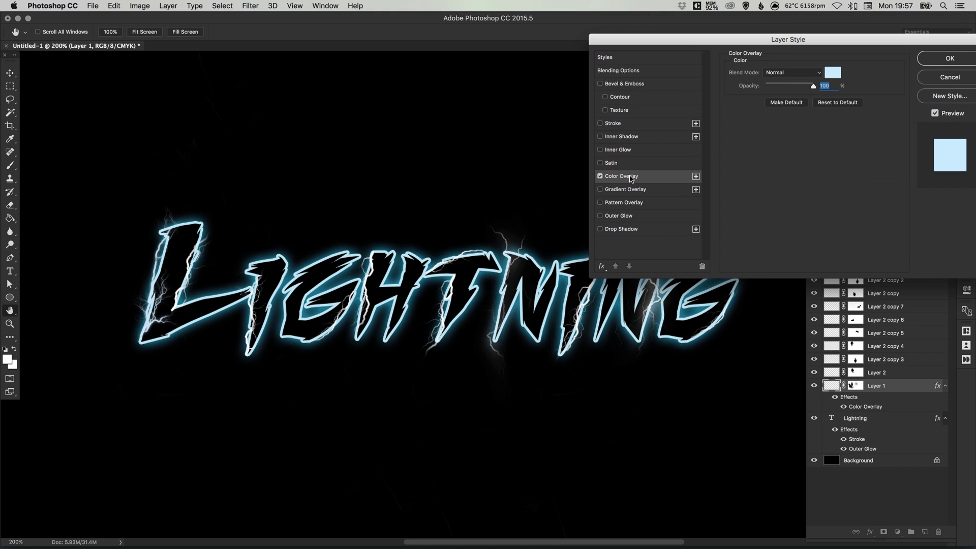
pyautogui.click(832, 73)
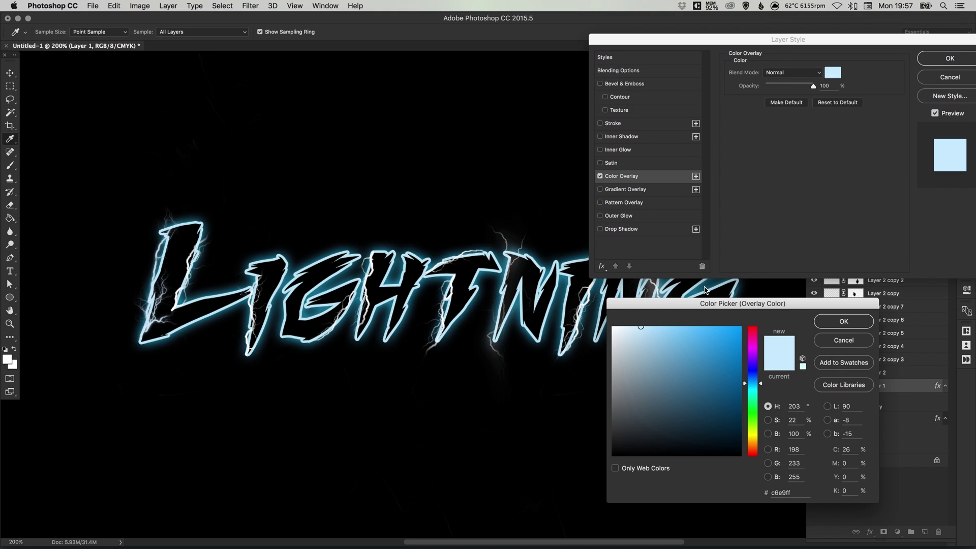
pyautogui.click(829, 327)
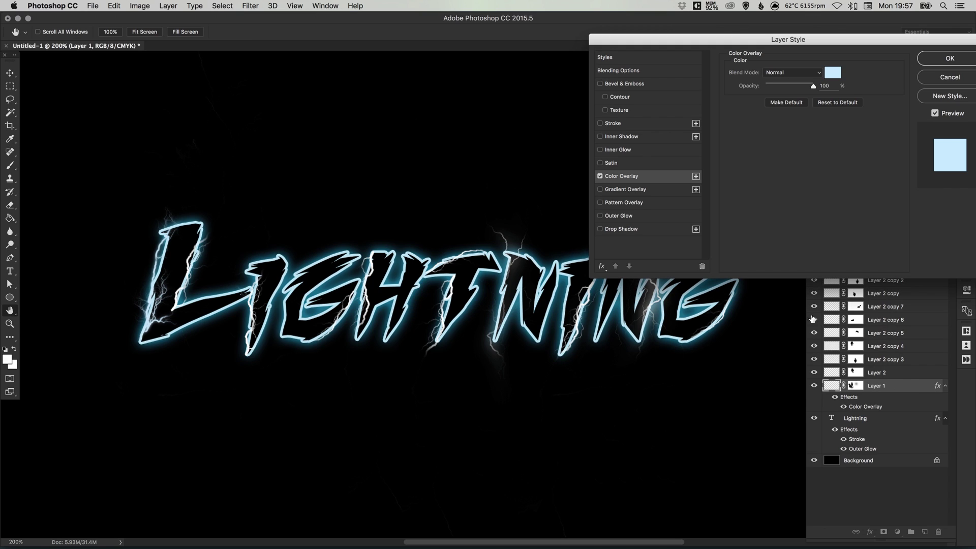
# Step: Add an Outer Glow to Layer 1 with 42% opacity, 0% spread and a 40 px size
pyautogui.click(624, 218)
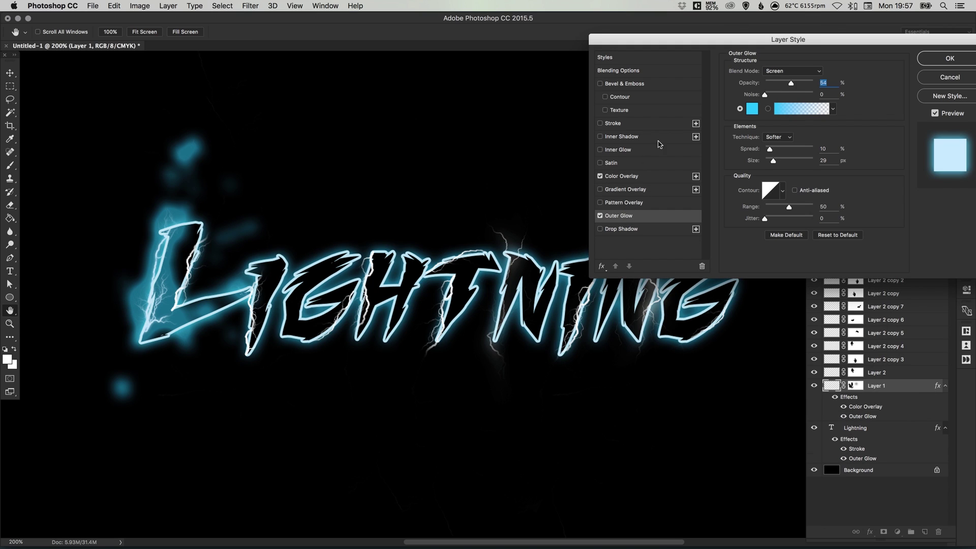
pyautogui.moveTo(777, 84); pyautogui.dragTo(777, 87)
pyautogui.moveTo(773, 161); pyautogui.dragTo(769, 164)
pyautogui.moveTo(771, 150)
pyautogui.mouseDown()
pyautogui.moveTo(773, 164)
pyautogui.moveTo(796, 165)
pyautogui.moveTo(776, 161)
pyautogui.mouseUp()
pyautogui.moveTo(791, 85); pyautogui.dragTo(785, 90)
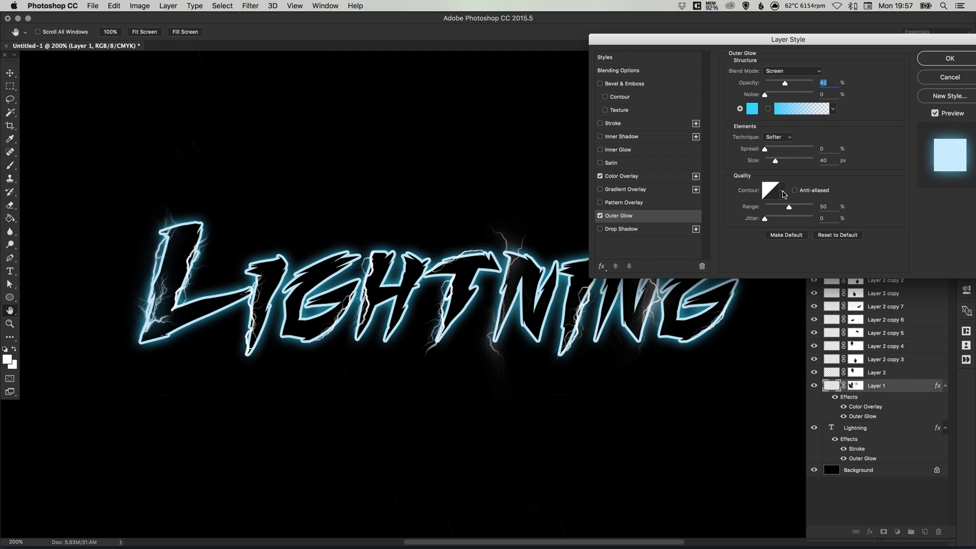
# Step: Try several contour presets on the outer glow and return to the linear contour
pyautogui.click(783, 192)
pyautogui.click(725, 231)
pyautogui.click(742, 231)
pyautogui.click(760, 234)
pyautogui.click(769, 216)
pyautogui.click(754, 217)
pyautogui.click(723, 231)
pyautogui.click(725, 219)
pyautogui.click(726, 230)
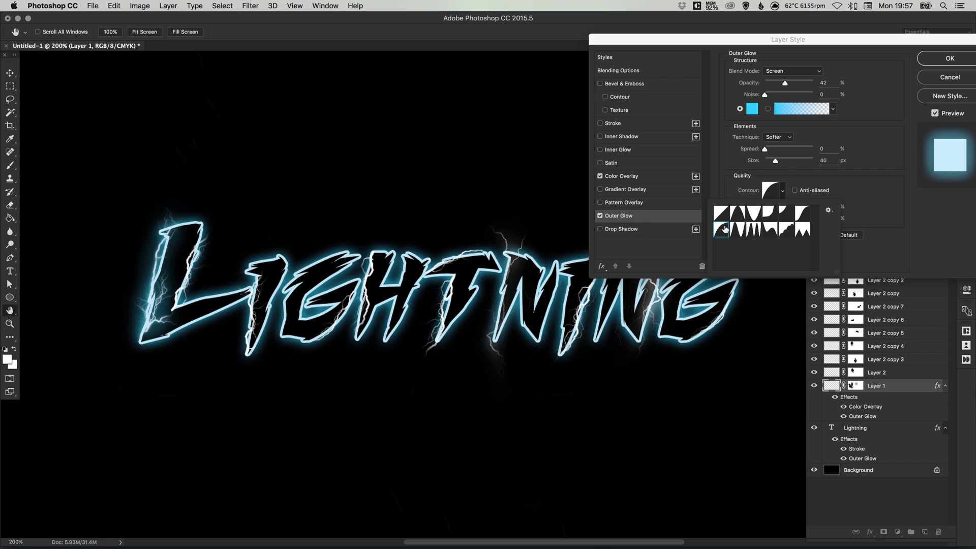
pyautogui.click(724, 219)
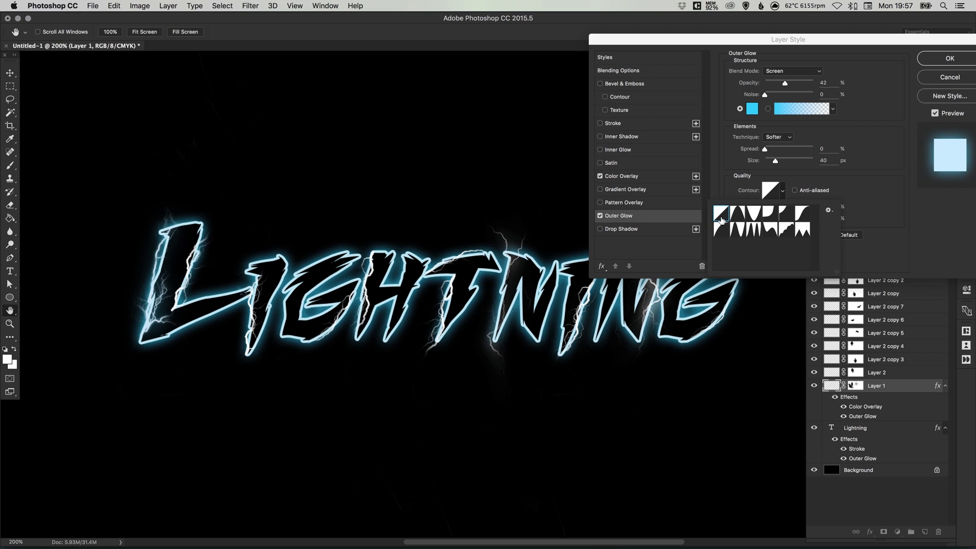
pyautogui.click(889, 204)
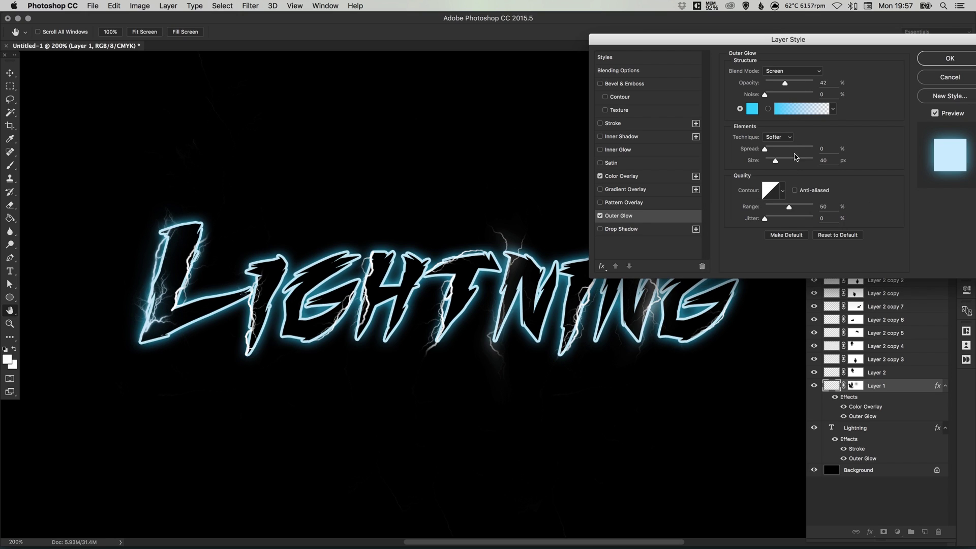
# Step: Apply the layer style to Layer 1, copy it, and paste it onto all bolt layers up to Layer 3 copy
pyautogui.moveTo(878, 43); pyautogui.dragTo(849, 37)
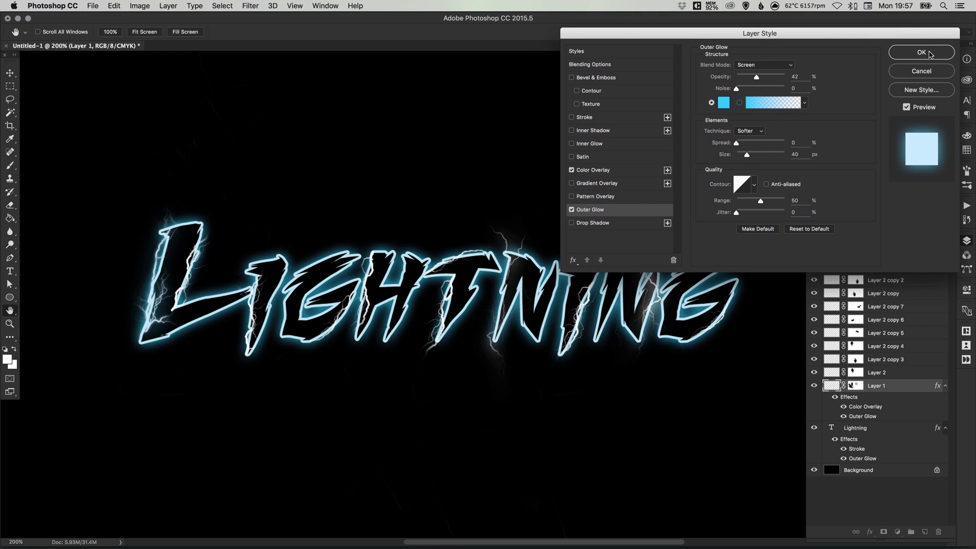
pyautogui.click(921, 53)
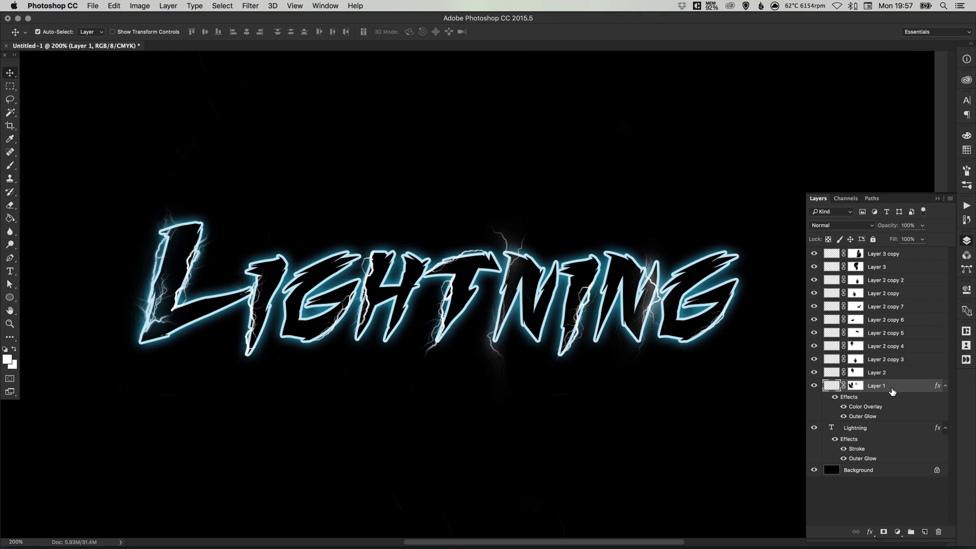
pyautogui.rightClick(879, 389)
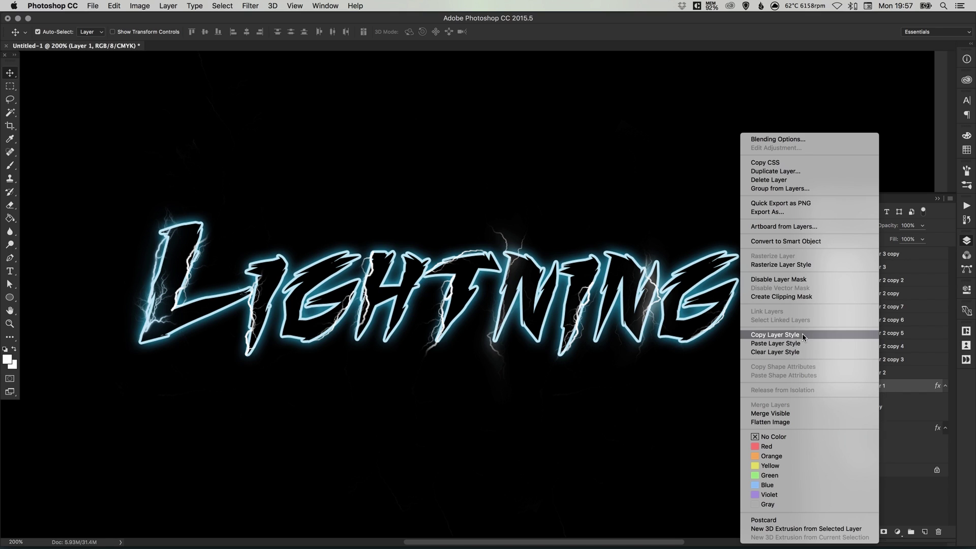
pyautogui.click(844, 335)
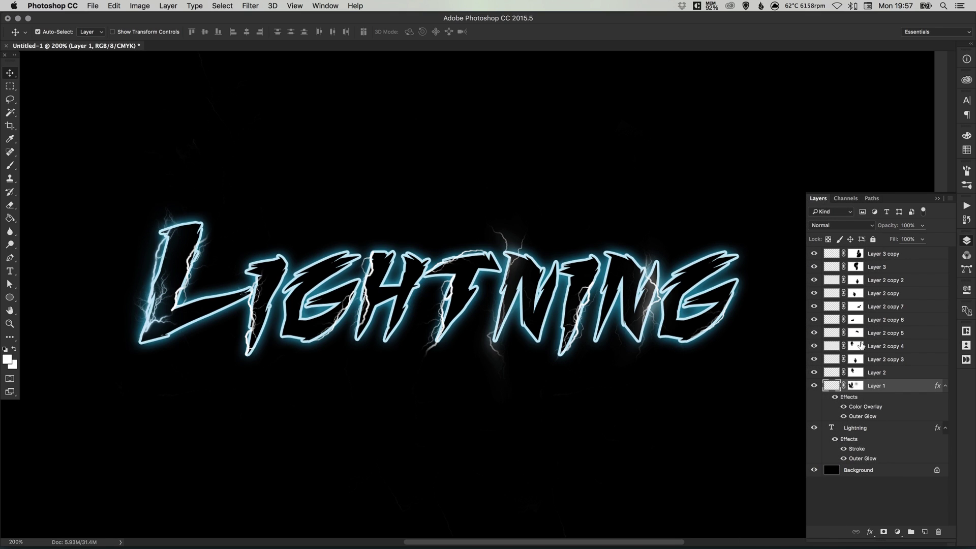
pyautogui.keyDown('shift'); pyautogui.click(893, 254); pyautogui.keyUp('shift')
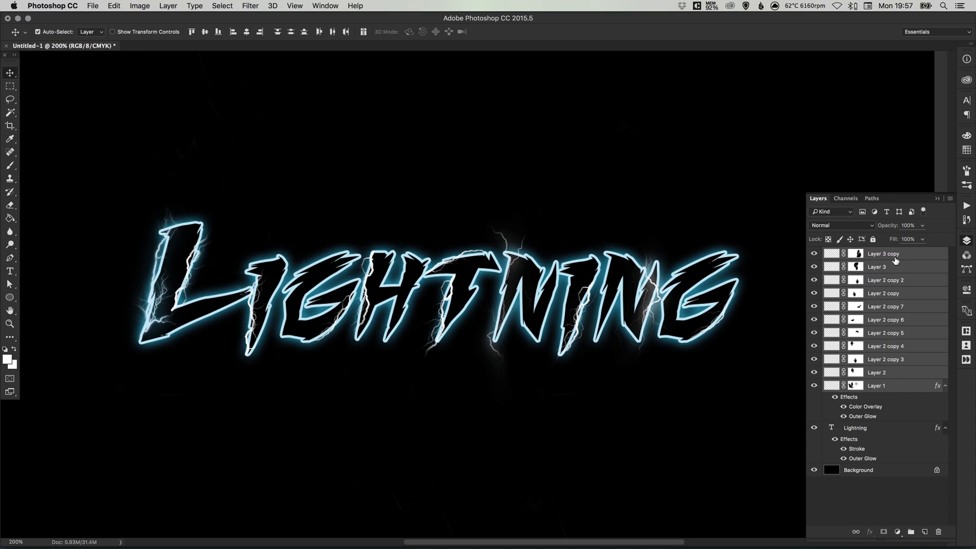
pyautogui.rightClick(881, 256)
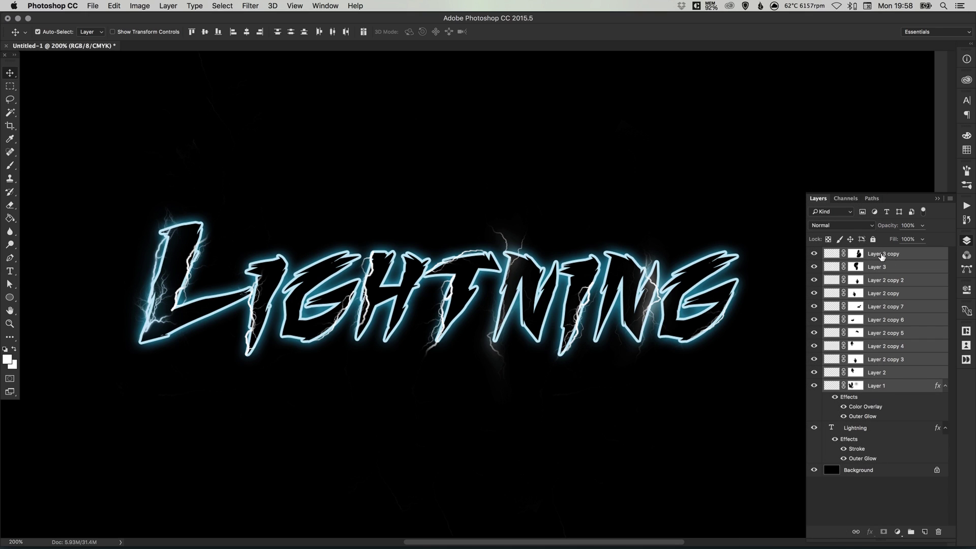
pyautogui.rightClick(888, 268)
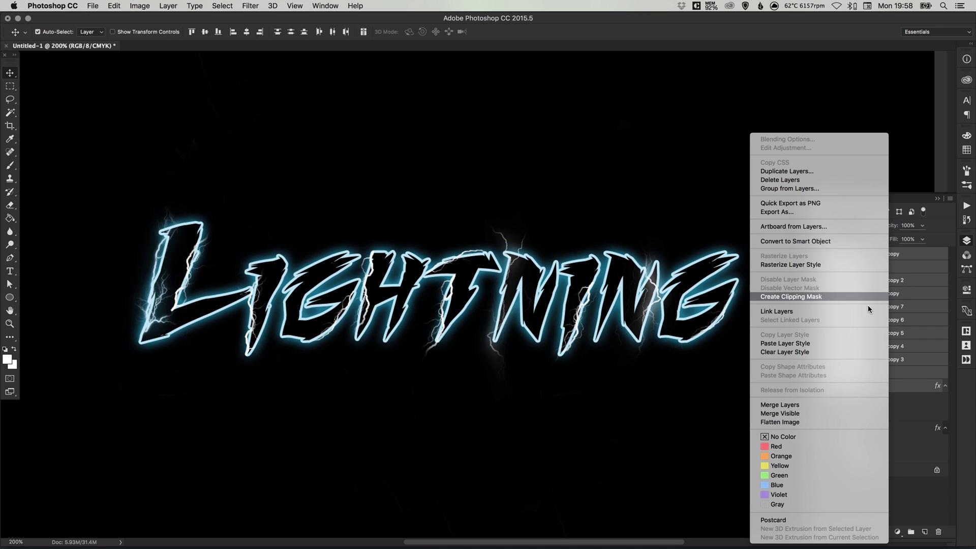
pyautogui.click(823, 343)
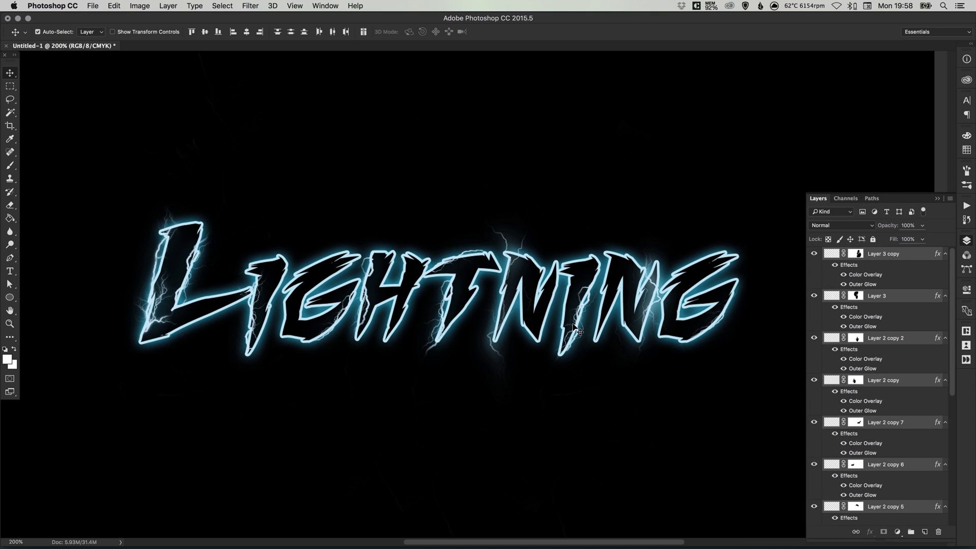
# Step: Collapse the bolt layers' effects lists and group the Lightning text layer with all the bolt layers
pyautogui.keyDown('alt'); pyautogui.click(945, 256); pyautogui.keyUp('alt')
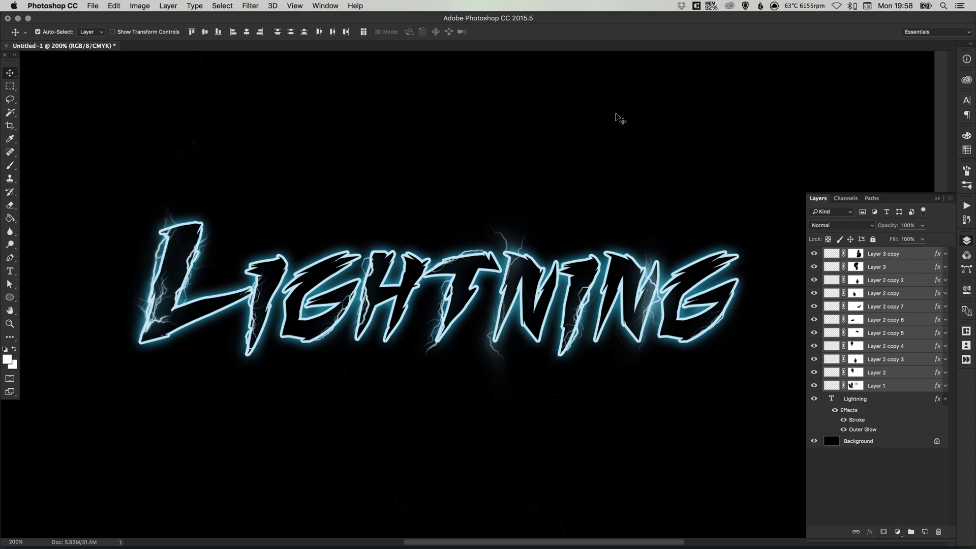
pyautogui.click(867, 402)
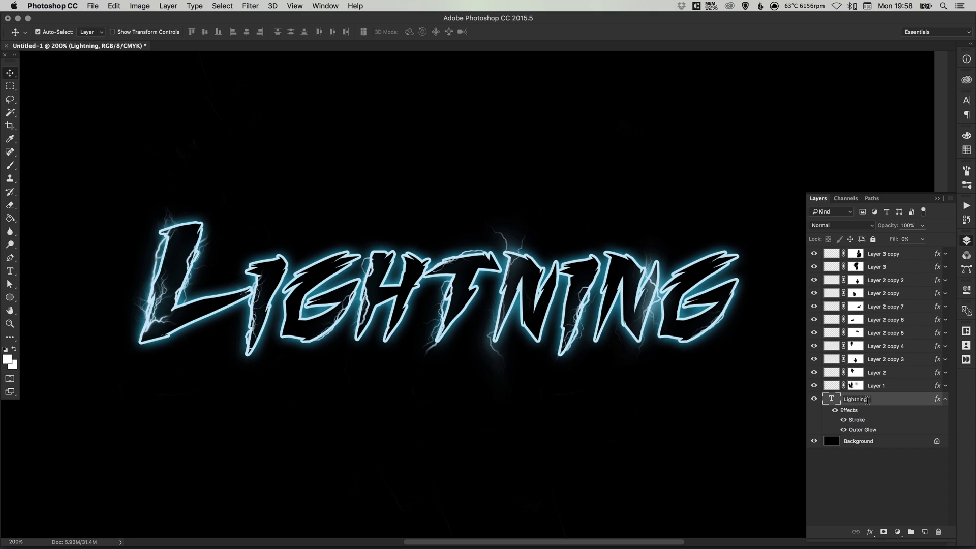
pyautogui.keyDown('shift'); pyautogui.click(888, 255); pyautogui.keyUp('shift')
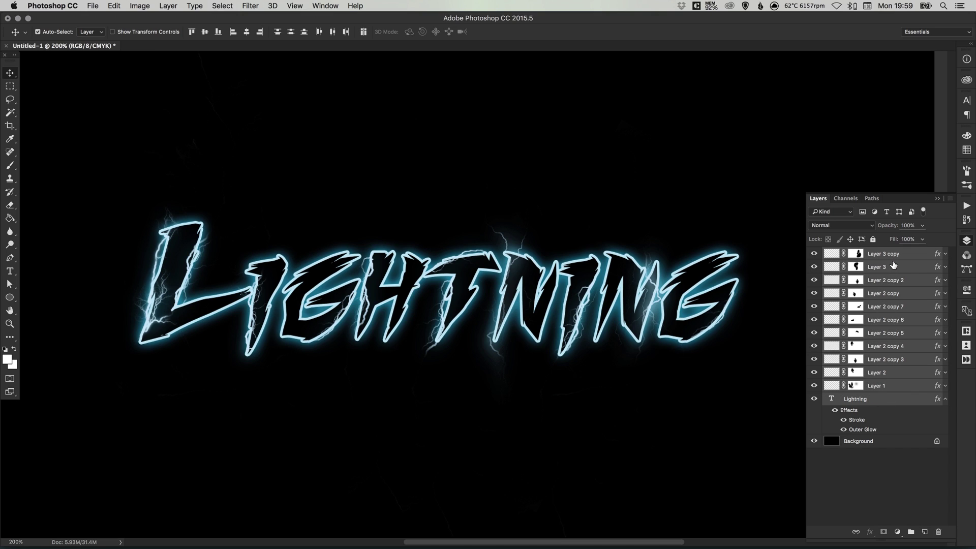
pyautogui.press('super+g')
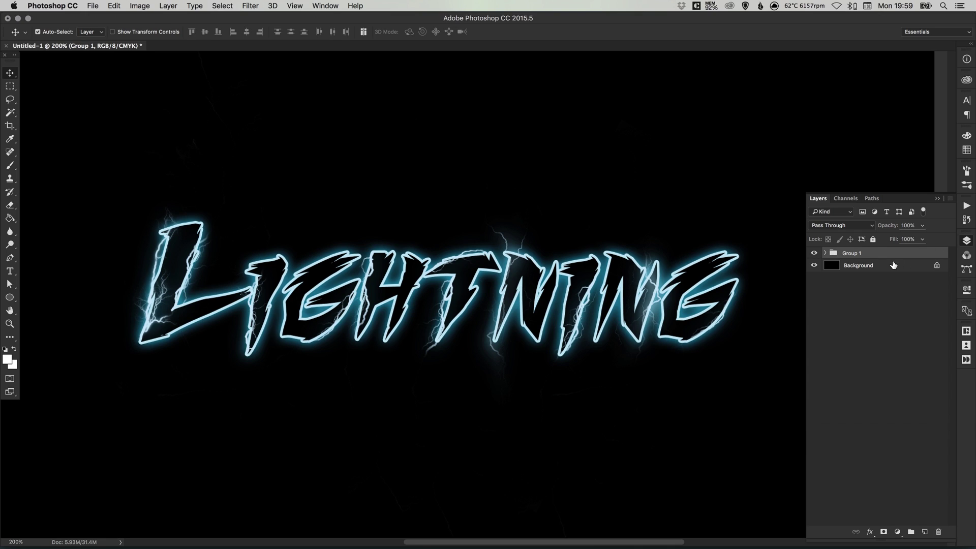
# Step: Rename the group containing the lettering and bolts as "Text" and add a new layer directly above the Background
pyautogui.doubleClick(852, 254)
pyautogui.write('Text')
pyautogui.press('Return')
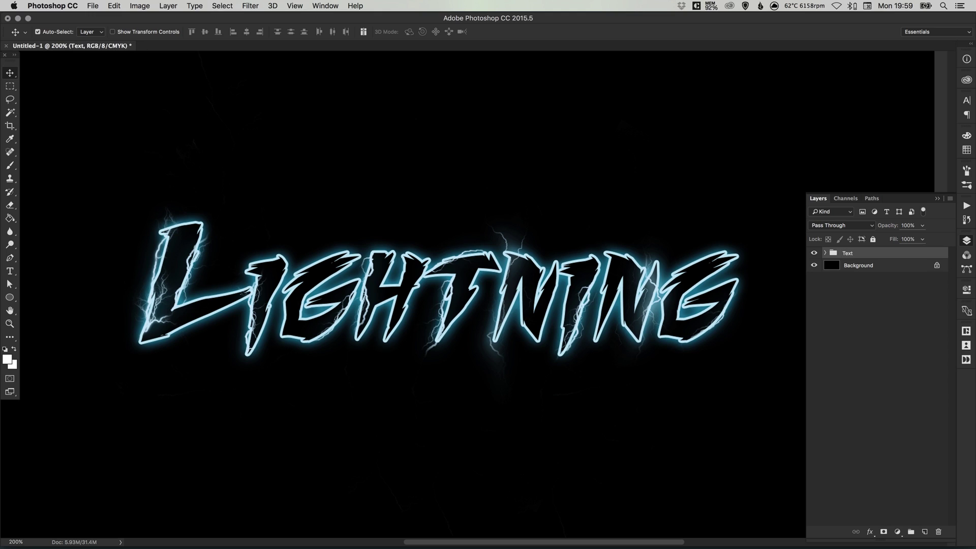
pyautogui.click(863, 268)
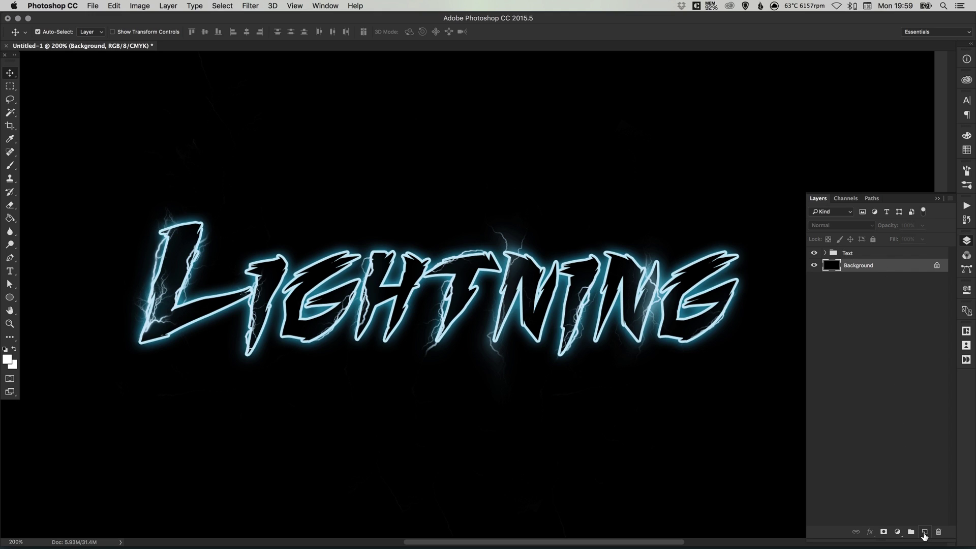
pyautogui.click(925, 532)
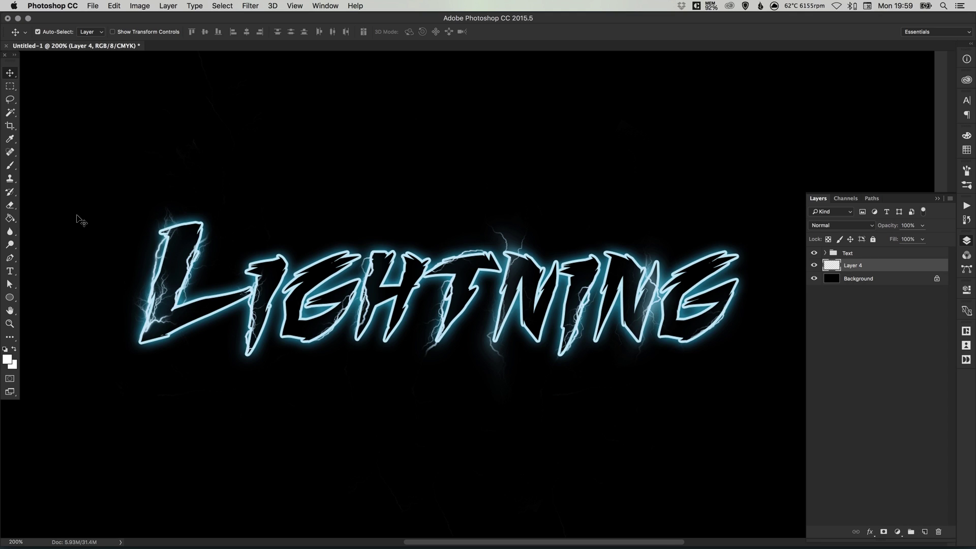
# Step: Set the foreground color to black (000000) and render Clouds on the new layer
pyautogui.click(7, 359)
pyautogui.moveTo(648, 404); pyautogui.dragTo(567, 472)
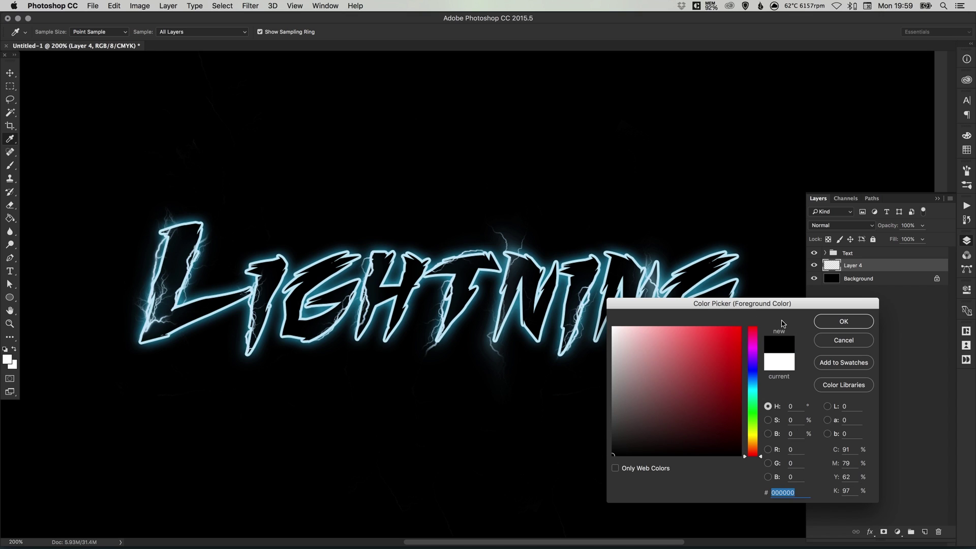
pyautogui.click(842, 323)
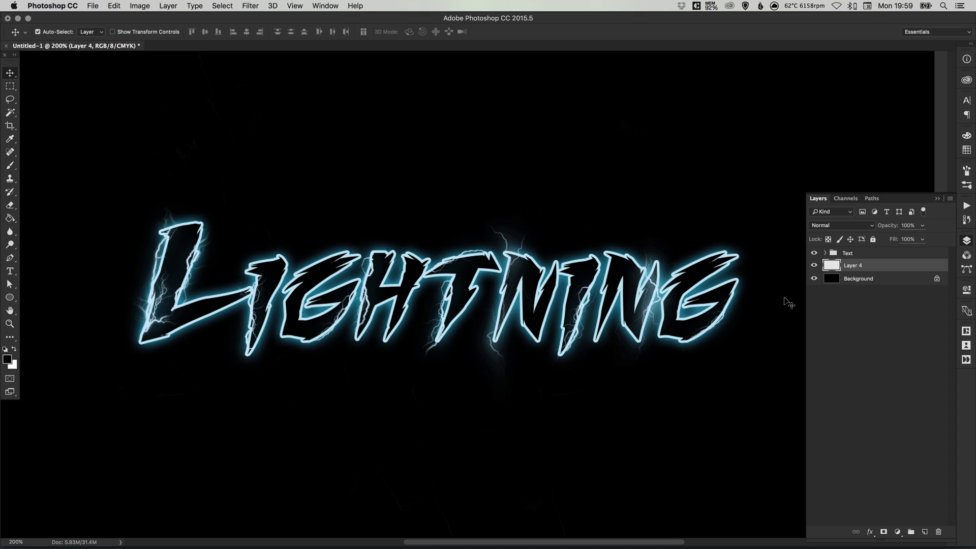
pyautogui.click(250, 6)
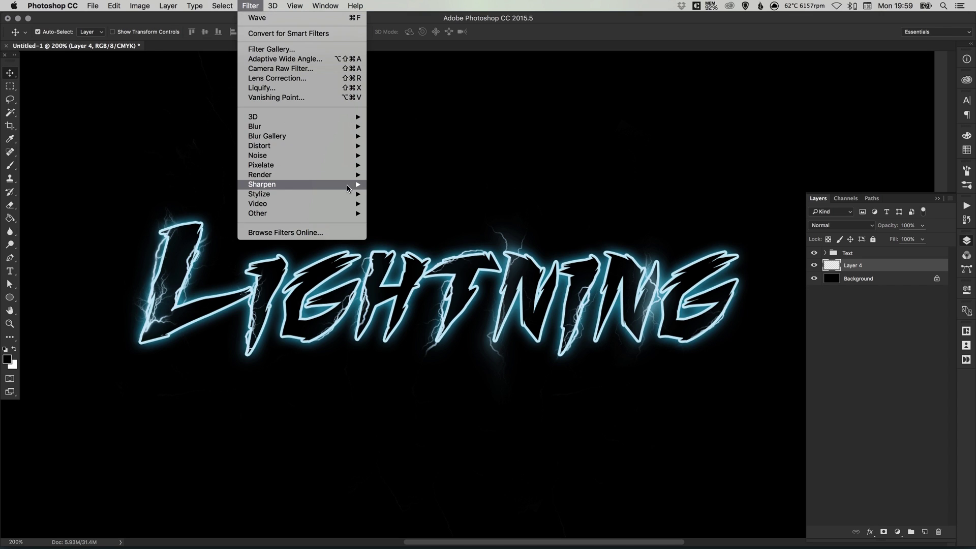
pyautogui.moveTo(347, 179)
pyautogui.click(405, 211)
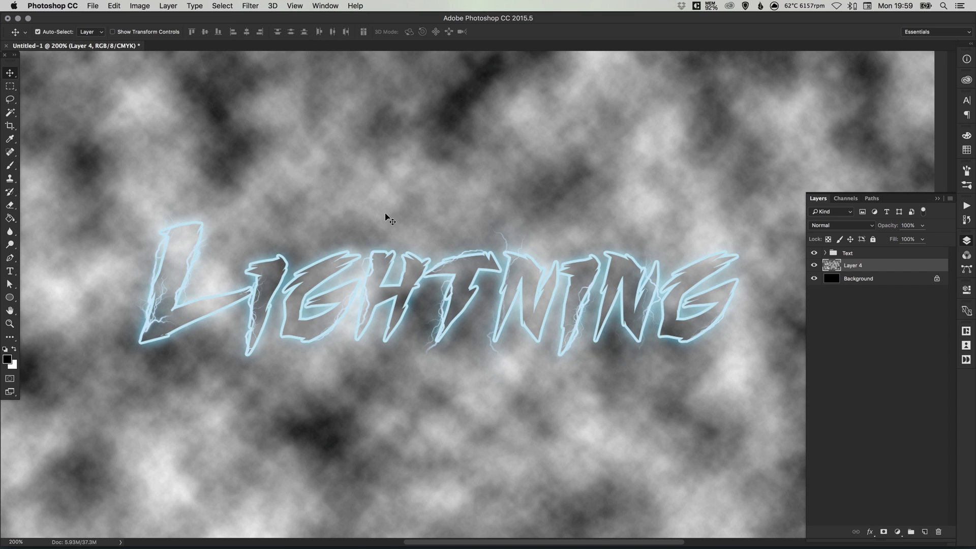
# Step: Add a Hue/Saturation adjustment layer above the clouds, colorized with hue 205, saturation 70 and lightness about -92
pyautogui.press('super+minus')
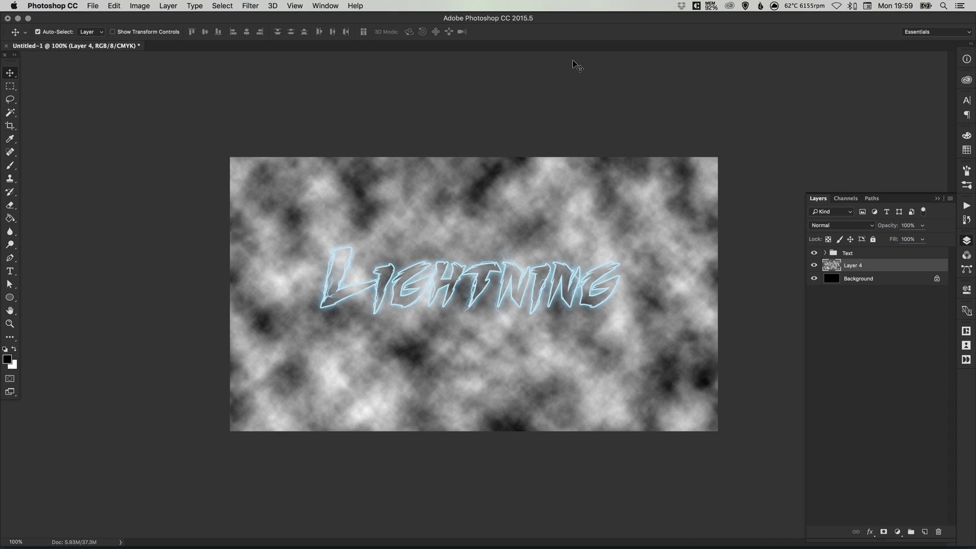
pyautogui.click(168, 6)
pyautogui.moveTo(250, 133)
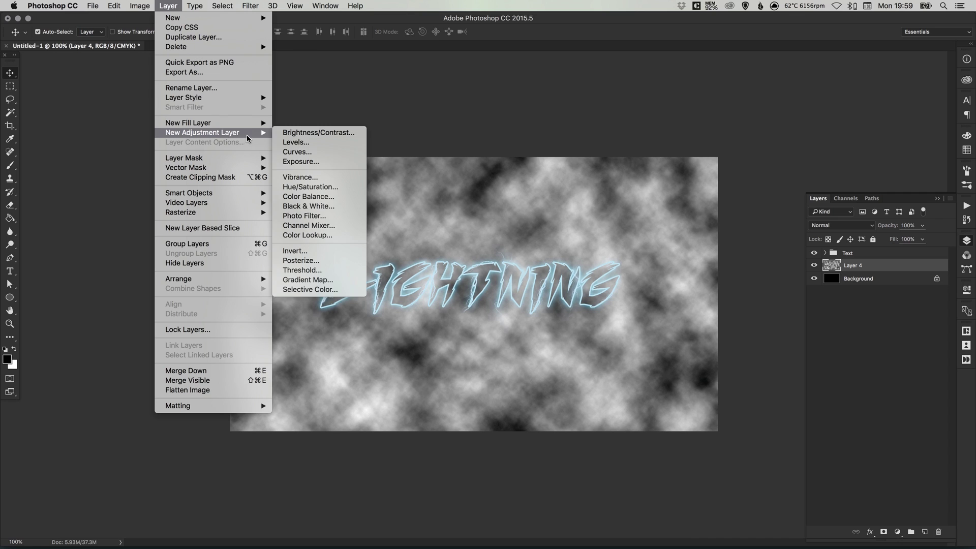
pyautogui.click(316, 187)
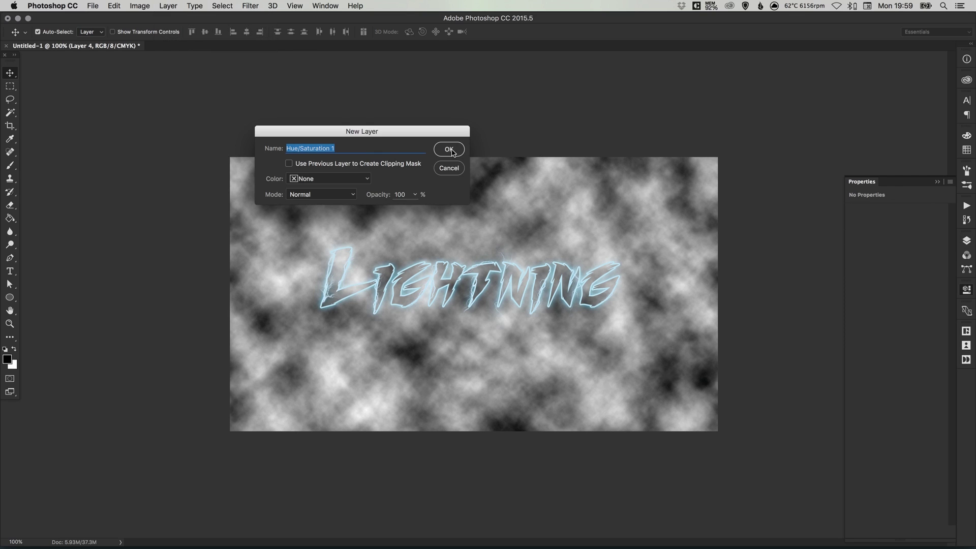
pyautogui.click(449, 150)
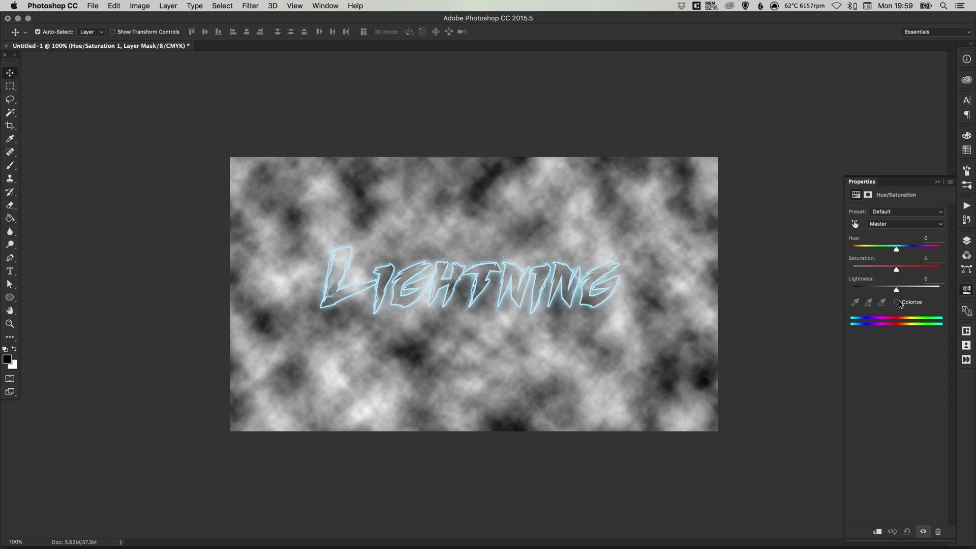
pyautogui.click(898, 303)
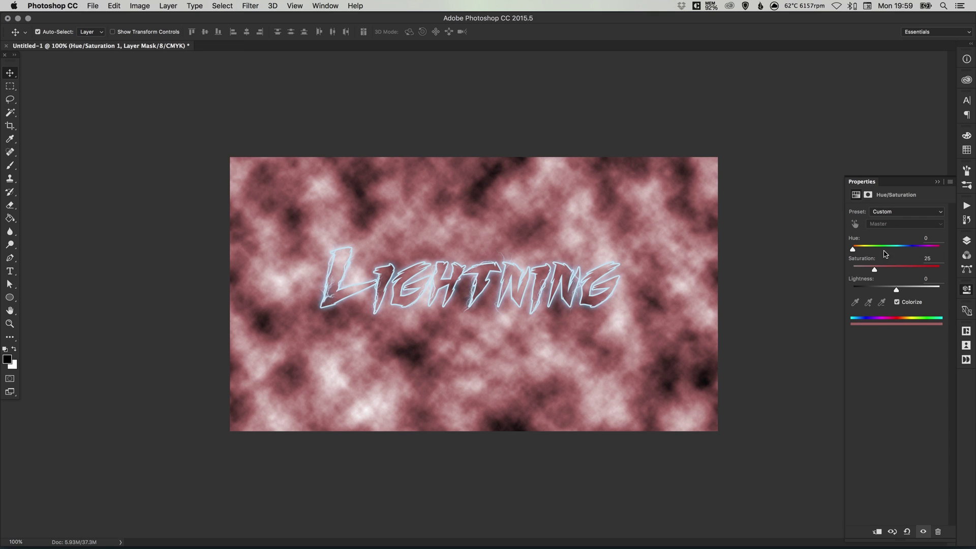
pyautogui.moveTo(875, 250); pyautogui.dragTo(856, 290)
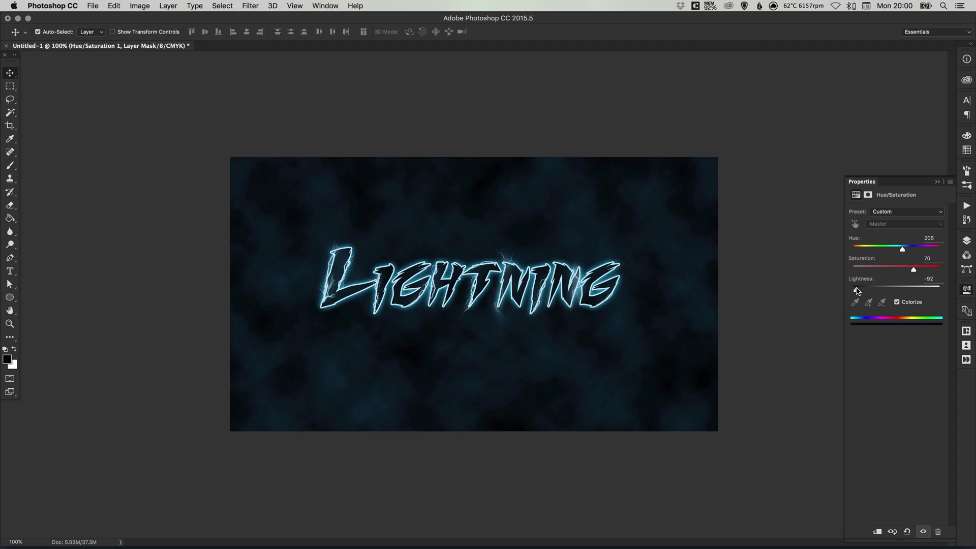
# Step: Clip the Hue/Saturation adjustment to the clouds layer and toggle its visibility to compare the effect
pyautogui.click(967, 241)
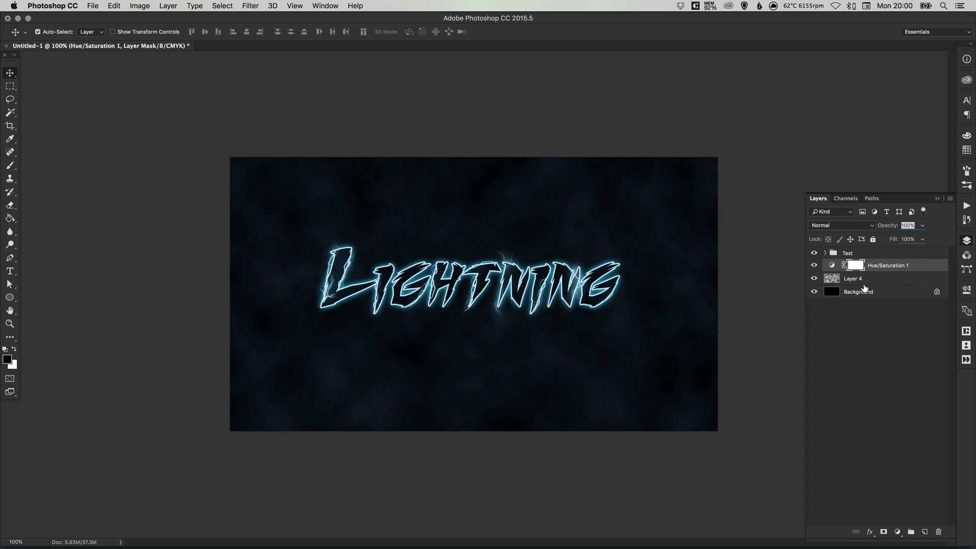
pyautogui.rightClick(886, 265)
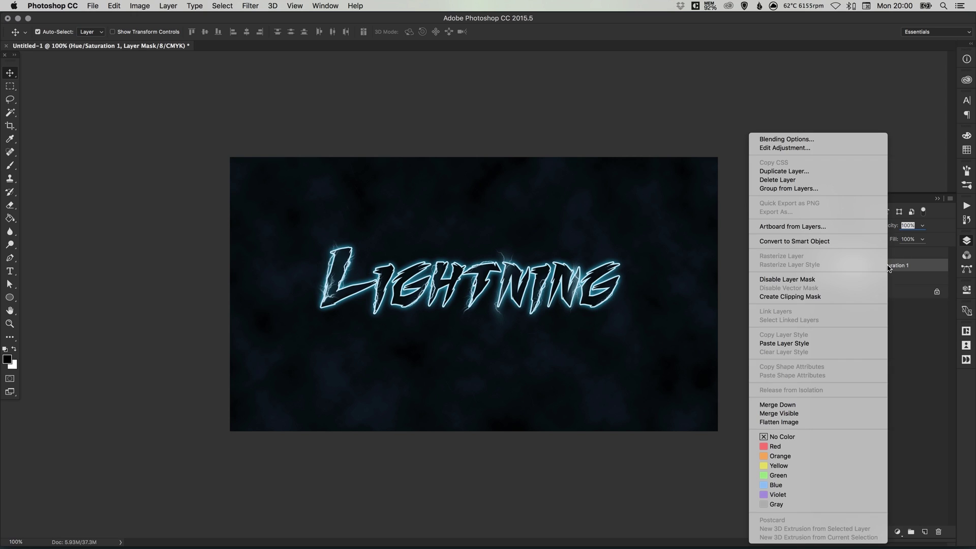
pyautogui.click(809, 297)
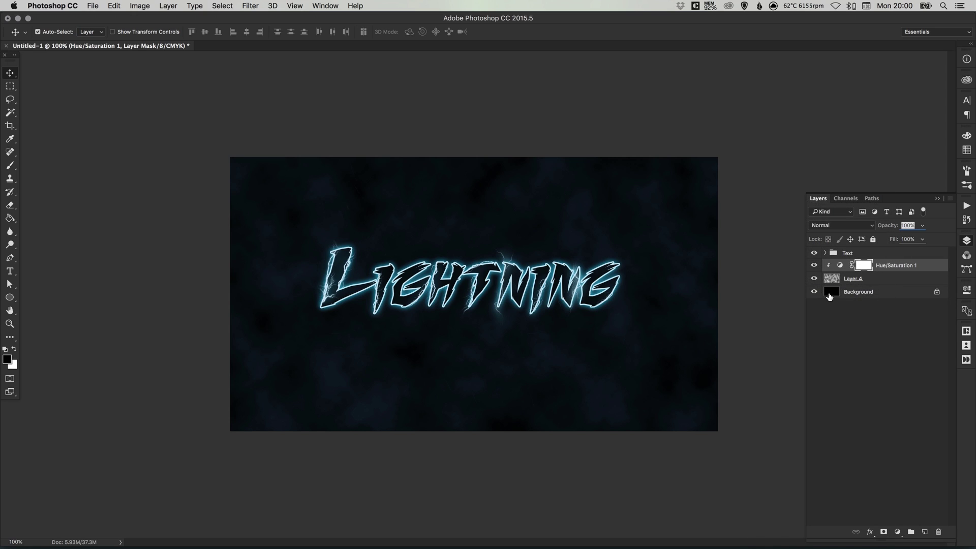
pyautogui.click(814, 267)
pyautogui.click(815, 266)
pyautogui.click(814, 267)
pyautogui.click(814, 266)
# Step: Rename the clouds layer as "Clouds" and add a new layer directly above it
pyautogui.doubleClick(860, 280)
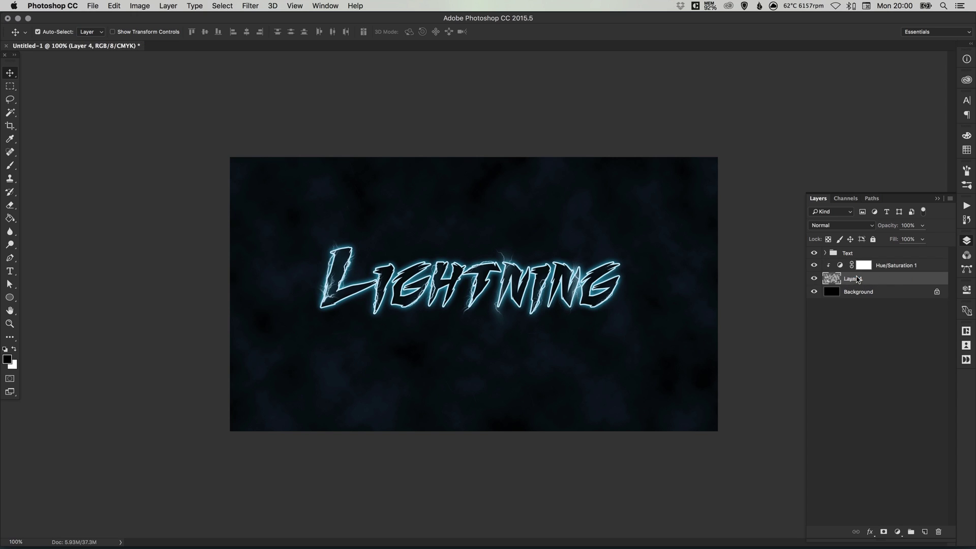
pyautogui.write('Clouds')
pyautogui.press('Return')
pyautogui.click(924, 532)
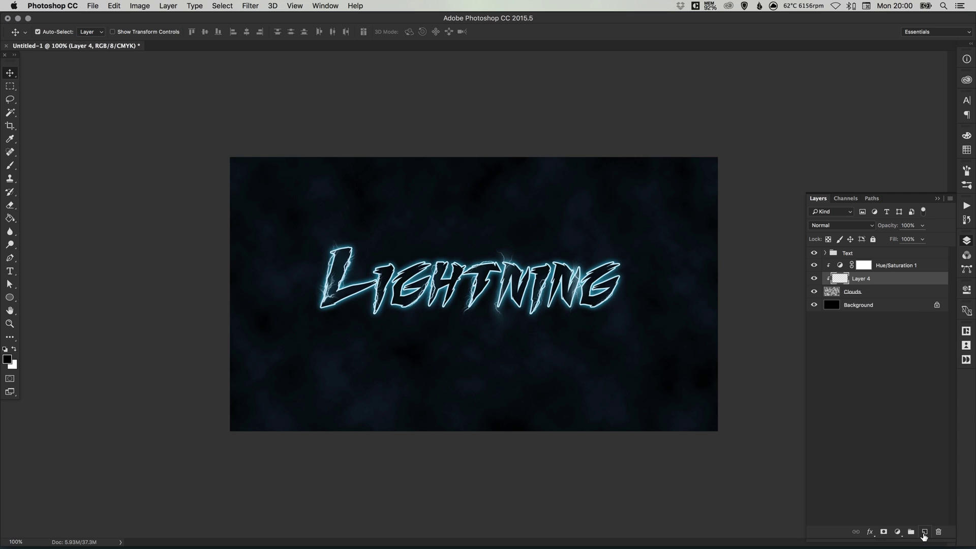
# Step: Set the foreground color to light cyan blue 3bd8ff
pyautogui.click(8, 361)
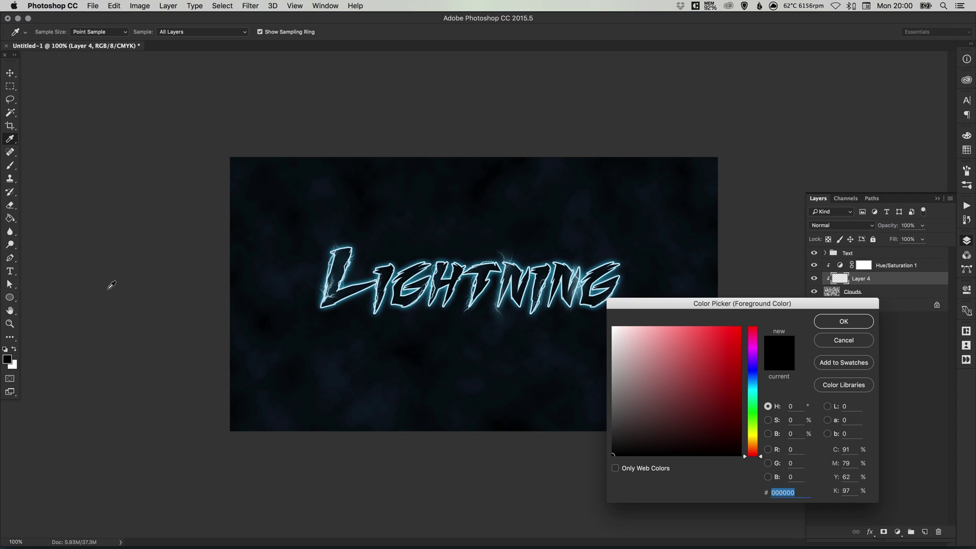
pyautogui.click(754, 385)
pyautogui.moveTo(707, 356); pyautogui.dragTo(715, 318)
pyautogui.click(752, 388)
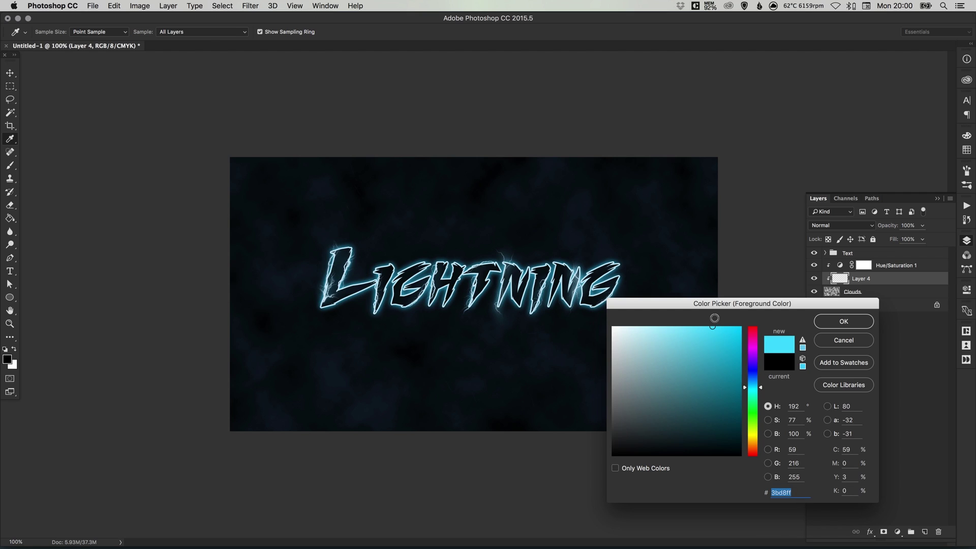
pyautogui.click(839, 322)
# Step: Enlarge the soft brush to 1700 px and paint light blue from beyond the canvas's right edge on Layer 4
pyautogui.press('b')
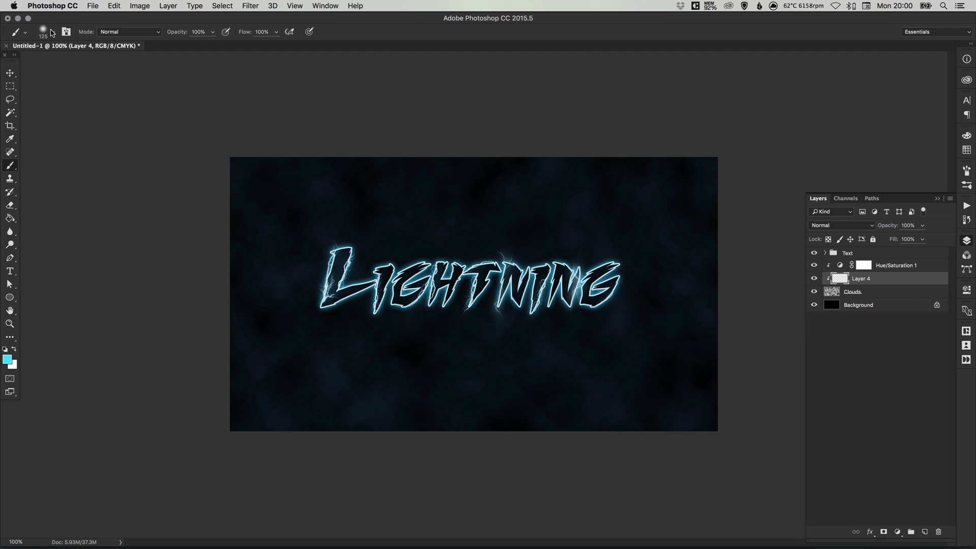
pyautogui.press(']')
pyautogui.press(']')
pyautogui.press(']')
pyautogui.press(']')
pyautogui.press(']')
pyautogui.press(']')
pyautogui.press(']')
pyautogui.press(']')
pyautogui.press(']')
pyautogui.press(']')
pyautogui.press(']')
pyautogui.press(']')
pyautogui.press(']')
pyautogui.press(']')
pyautogui.press(']')
pyautogui.press(']')
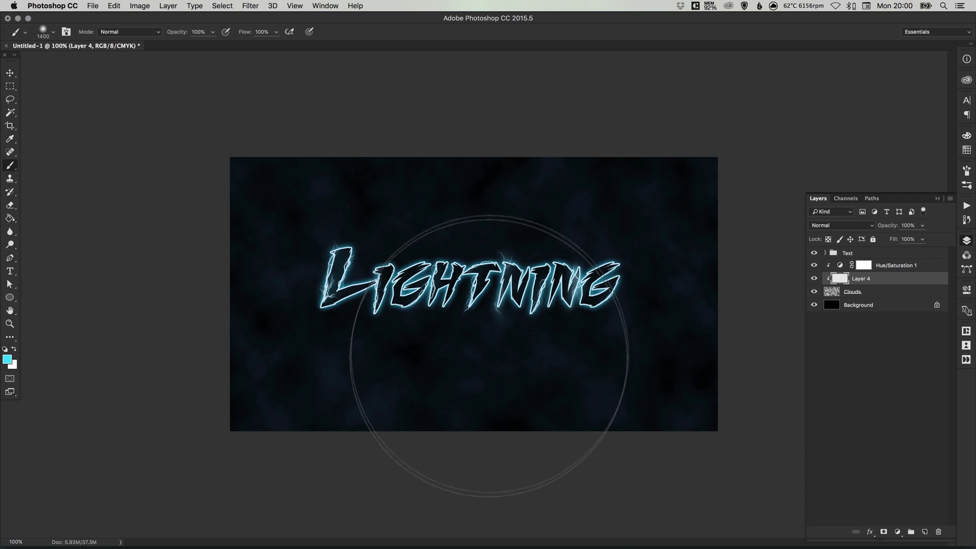
pyautogui.press(']')
pyautogui.press(']')
pyautogui.press(']')
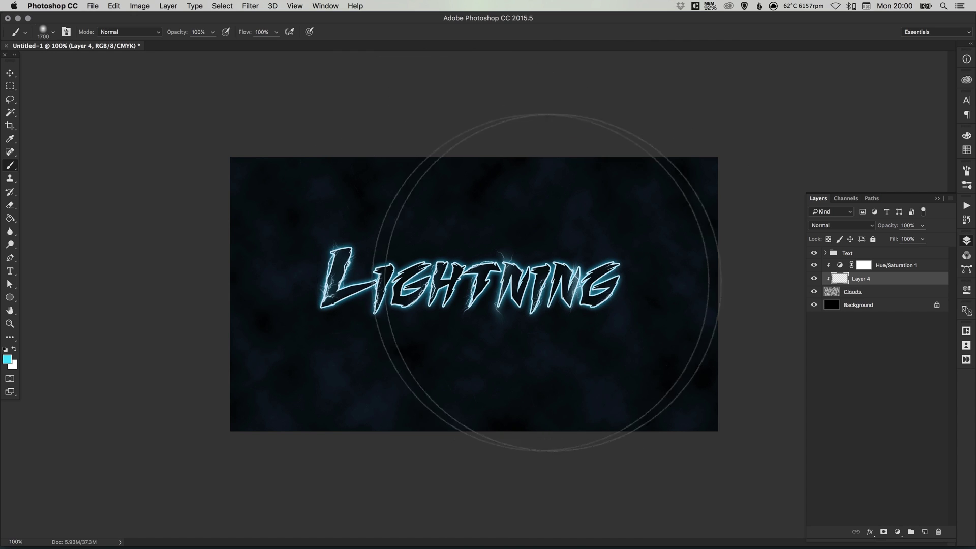
pyautogui.moveTo(891, 295); pyautogui.dragTo(879, 295)
pyautogui.click(870, 295)
pyautogui.click(875, 281)
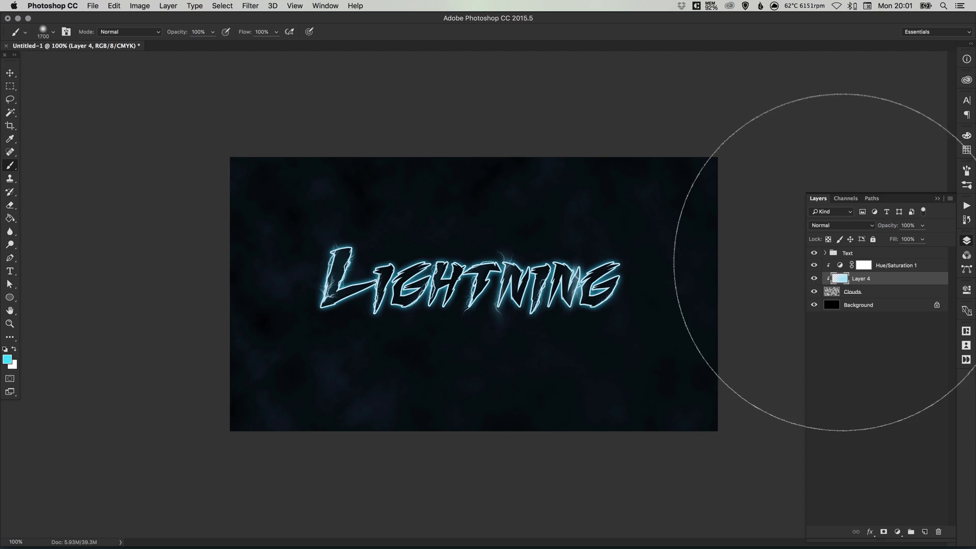
# Step: Move Layer 4 above the Hue/Saturation adjustment and toggle its visibility to compare the blue glow
pyautogui.moveTo(863, 281); pyautogui.dragTo(877, 259)
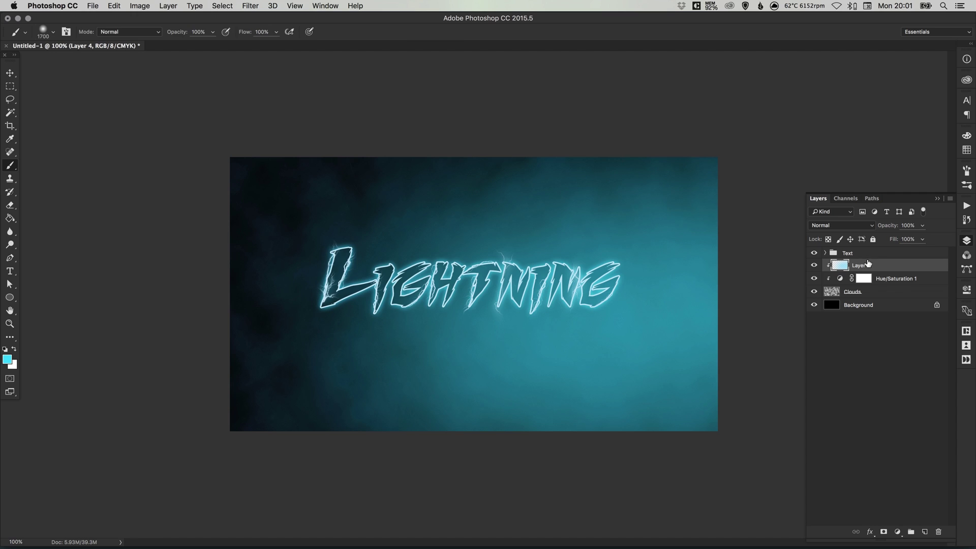
pyautogui.press('v')
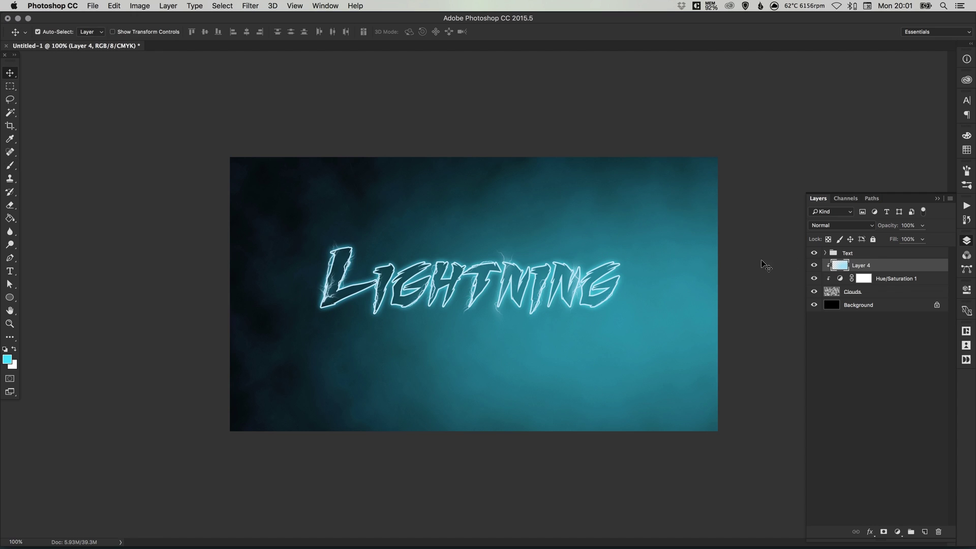
pyautogui.click(813, 265)
pyautogui.click(813, 264)
# Step: Undo the trial move of the blue glow and add a new layer above Layer 4
pyautogui.moveTo(642, 276); pyautogui.dragTo(578, 261)
pyautogui.press('super+z')
pyautogui.click(924, 532)
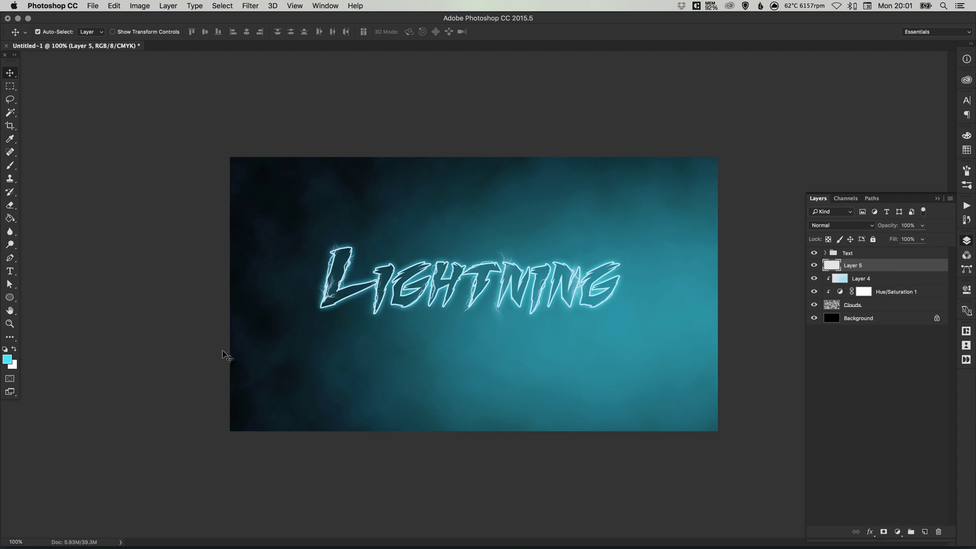
# Step: Set the foreground colour to a medium blue, #206fe6
pyautogui.click(8, 359)
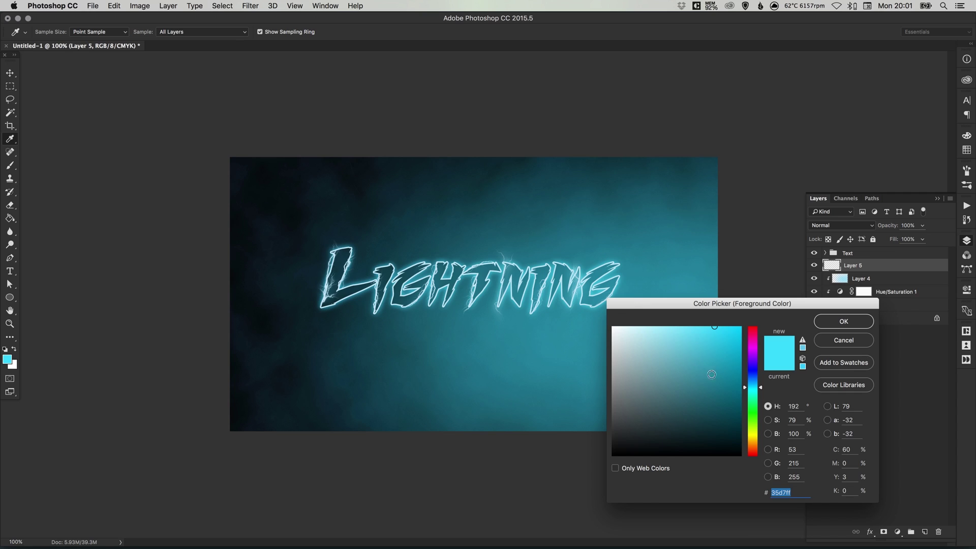
pyautogui.click(751, 379)
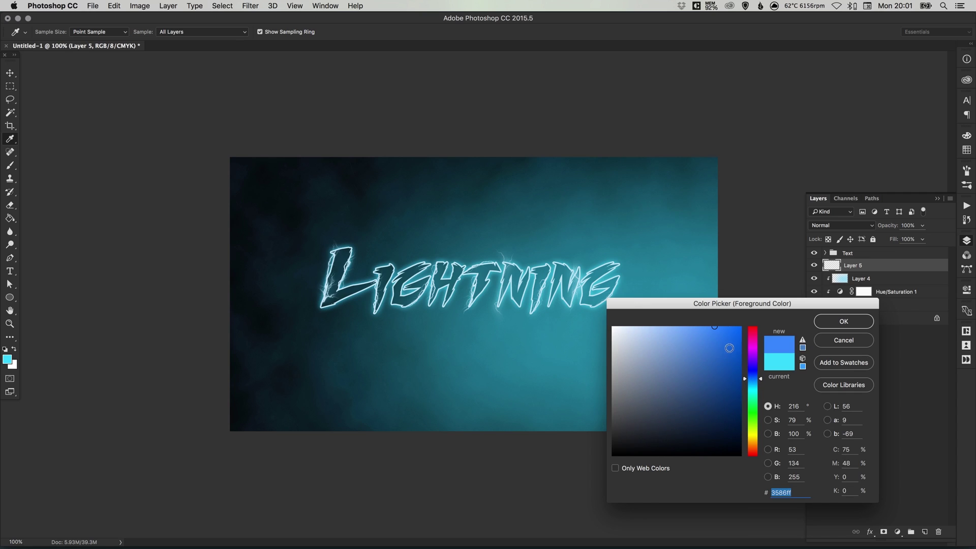
pyautogui.click(723, 342)
pyautogui.click(833, 324)
pyautogui.press('v')
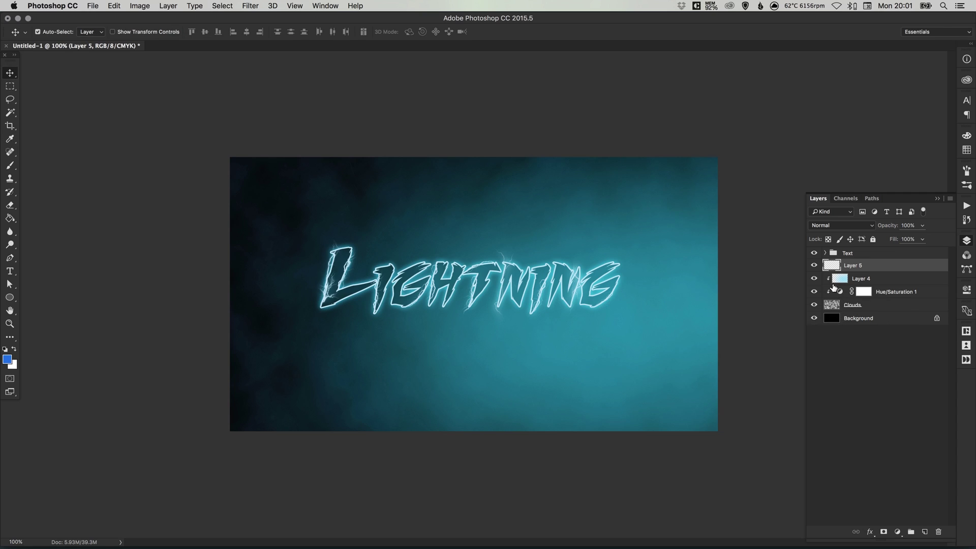
# Step: Release Layer 4 from its clipping mask
pyautogui.click(864, 279)
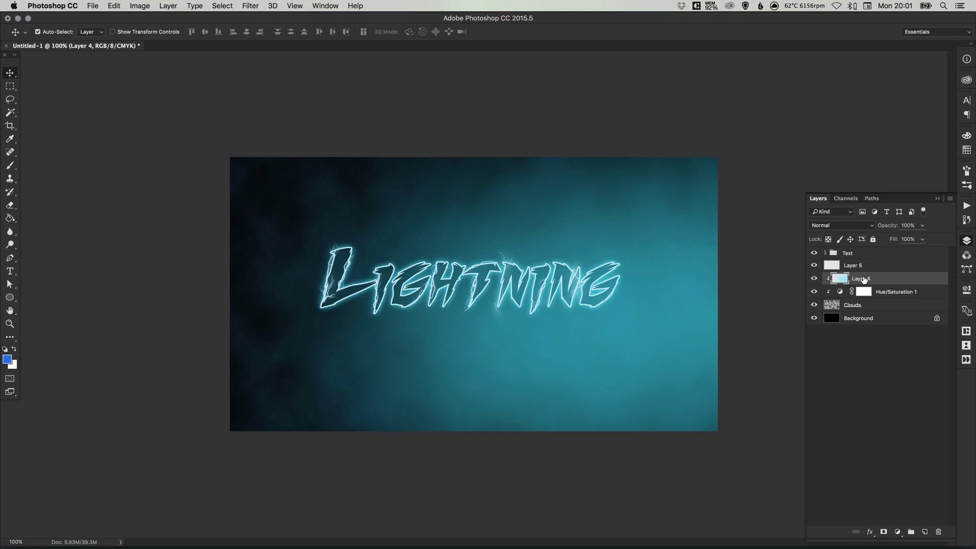
pyautogui.rightClick(862, 277)
pyautogui.click(874, 279)
pyautogui.rightClick(862, 281)
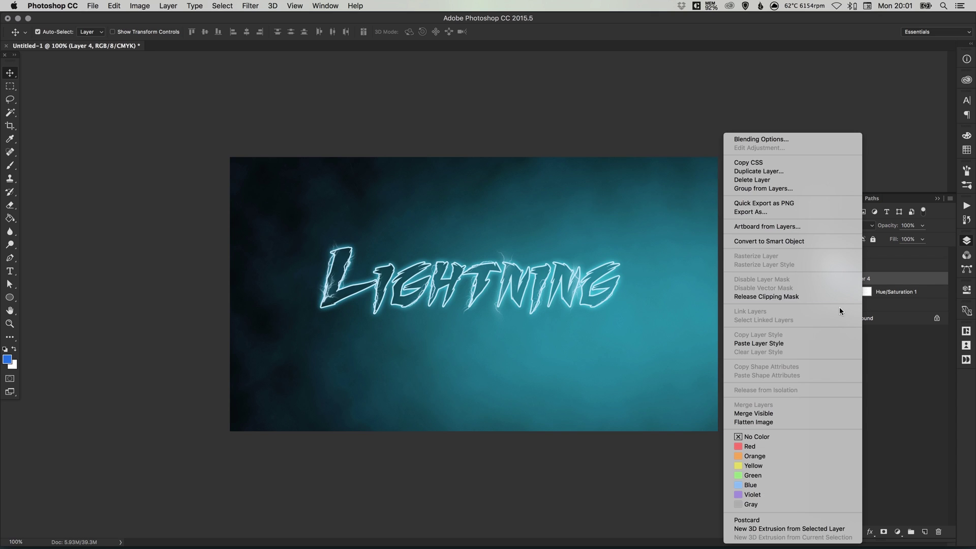
pyautogui.click(801, 297)
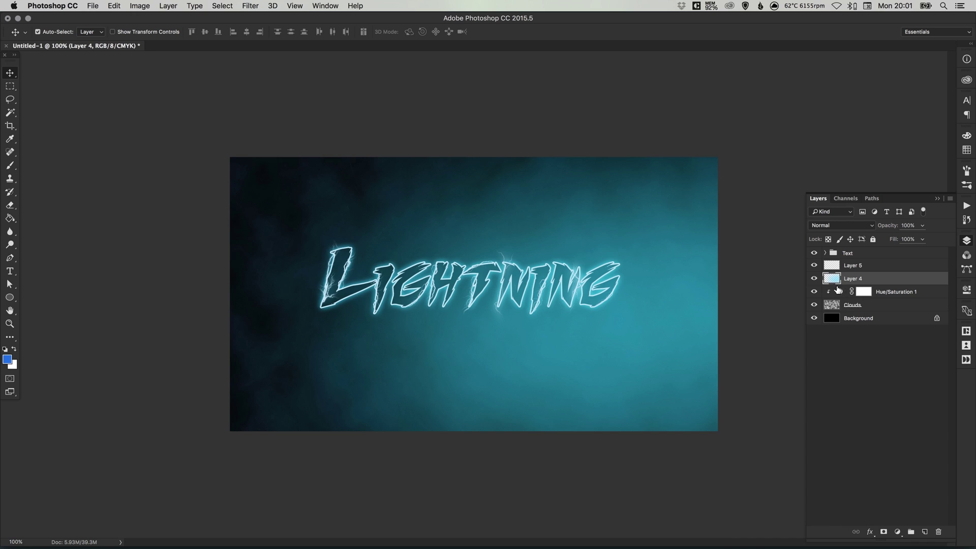
# Step: Lock the position of the Hue/Saturation 1 and Clouds layers together
pyautogui.click(904, 292)
pyautogui.click(894, 304)
pyautogui.click(896, 293)
pyautogui.click(890, 303)
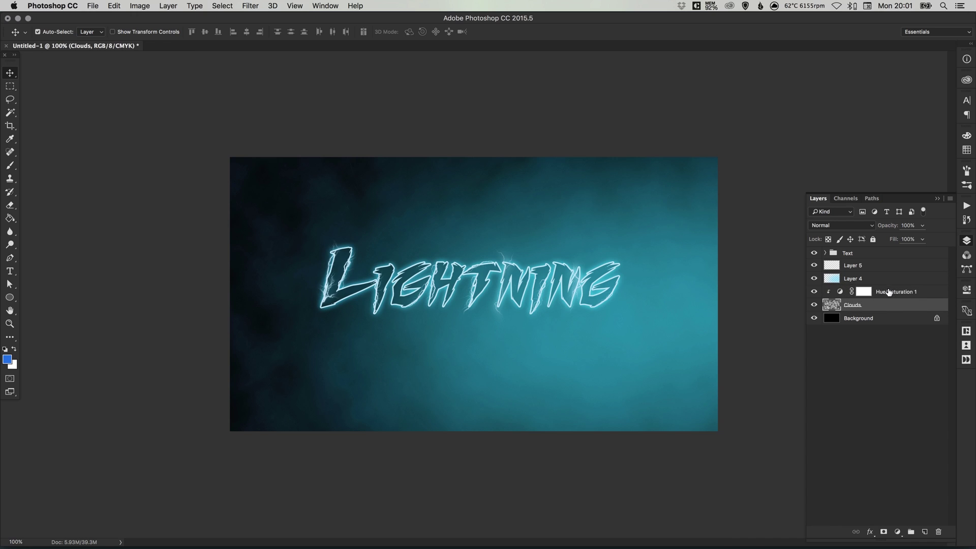
pyautogui.keyDown('shift'); pyautogui.click(895, 294); pyautogui.keyUp('shift')
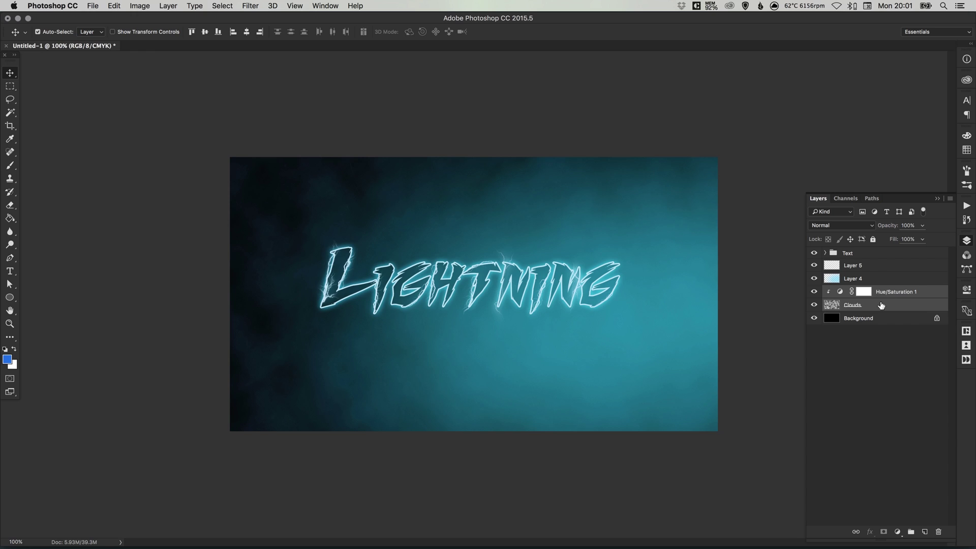
pyautogui.click(850, 239)
# Step: Paint a large soft blue area over the left side of Layer 5 with the 1700 px brush and set its blend mode to Overlay
pyautogui.click(860, 267)
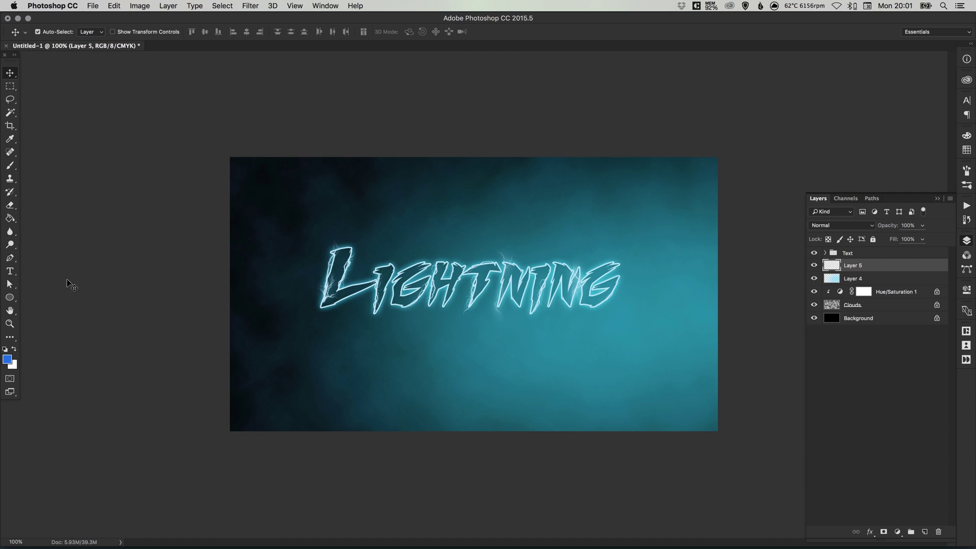
pyautogui.press('b')
pyautogui.moveTo(300, 183)
pyautogui.mouseDown()
pyautogui.moveTo(208, 344)
pyautogui.moveTo(330, 179)
pyautogui.moveTo(370, 148)
pyautogui.mouseUp()
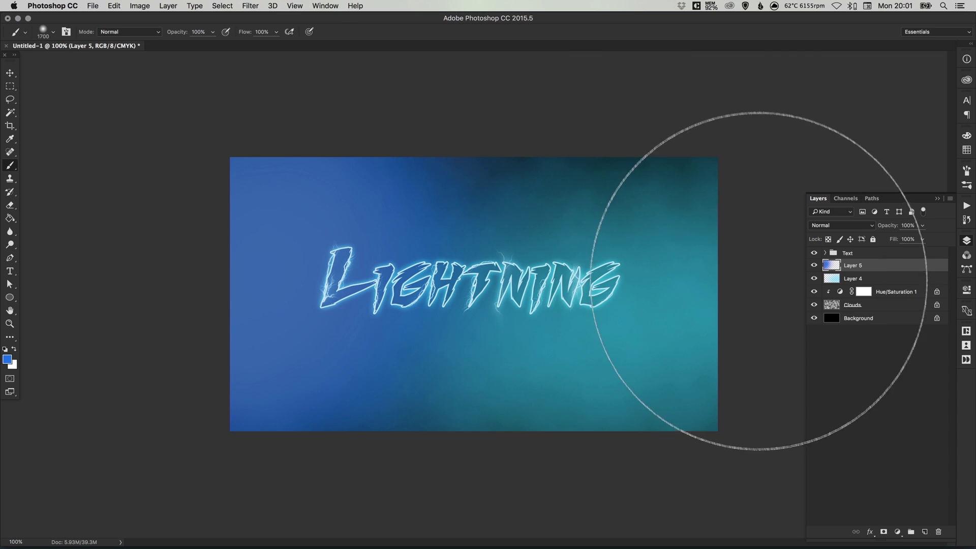
pyautogui.press('v')
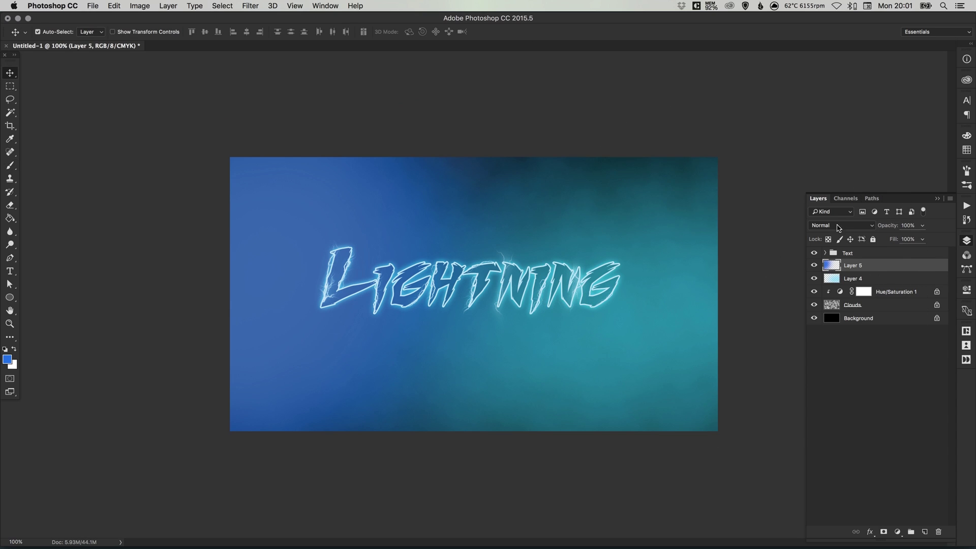
pyautogui.click(840, 229)
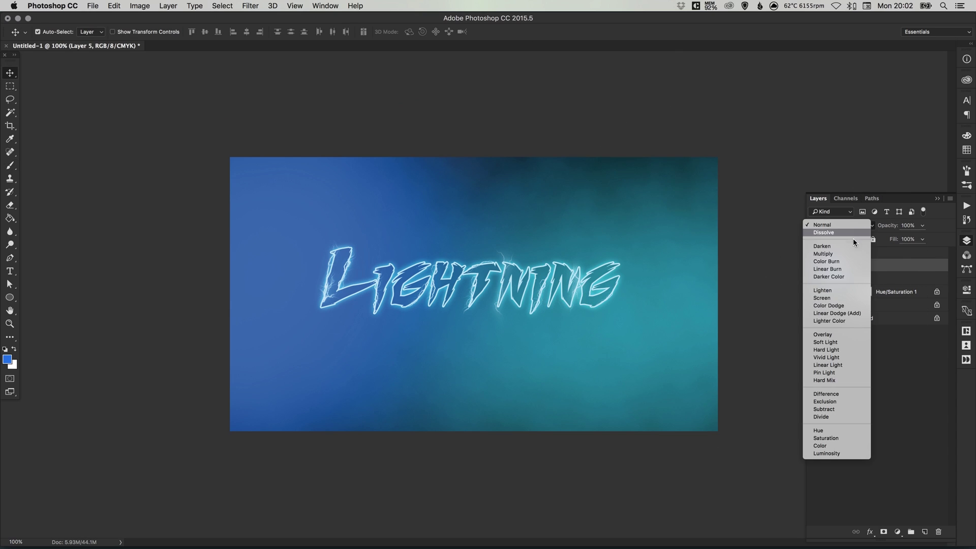
pyautogui.click(836, 331)
# Step: Set Layer 4 to the Screen blend mode with an opacity of 59%, after trying Overlay
pyautogui.click(854, 279)
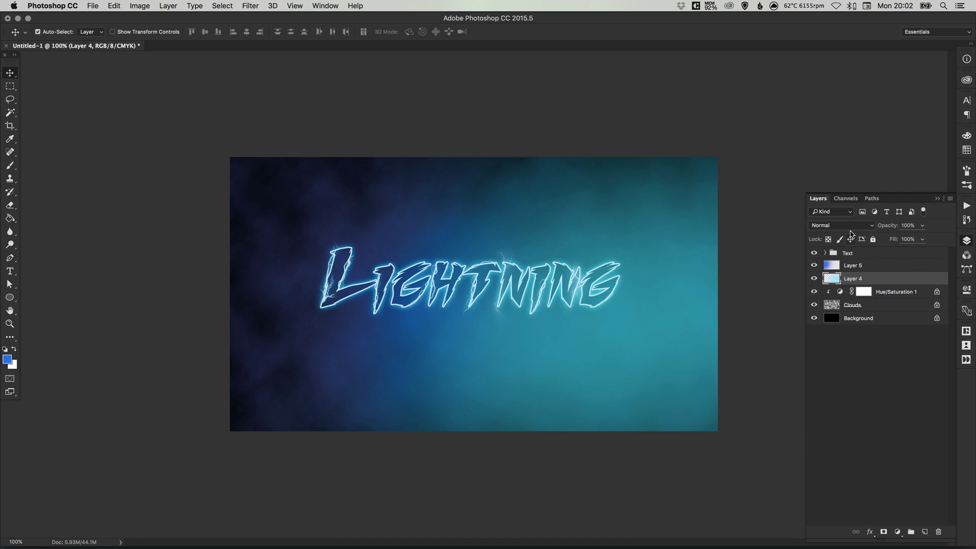
pyautogui.click(843, 225)
pyautogui.click(836, 335)
pyautogui.click(843, 225)
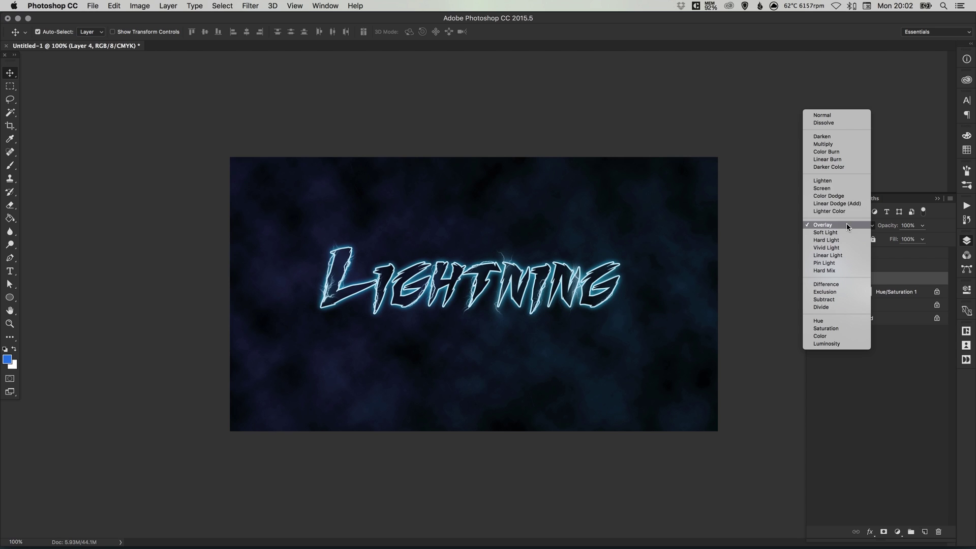
pyautogui.click(840, 186)
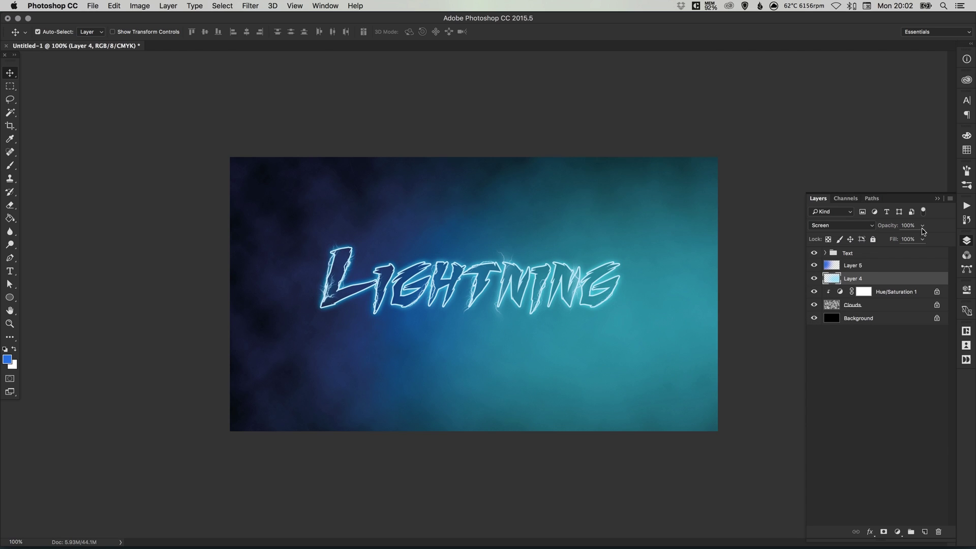
pyautogui.click(922, 227)
pyautogui.moveTo(908, 239); pyautogui.dragTo(902, 239)
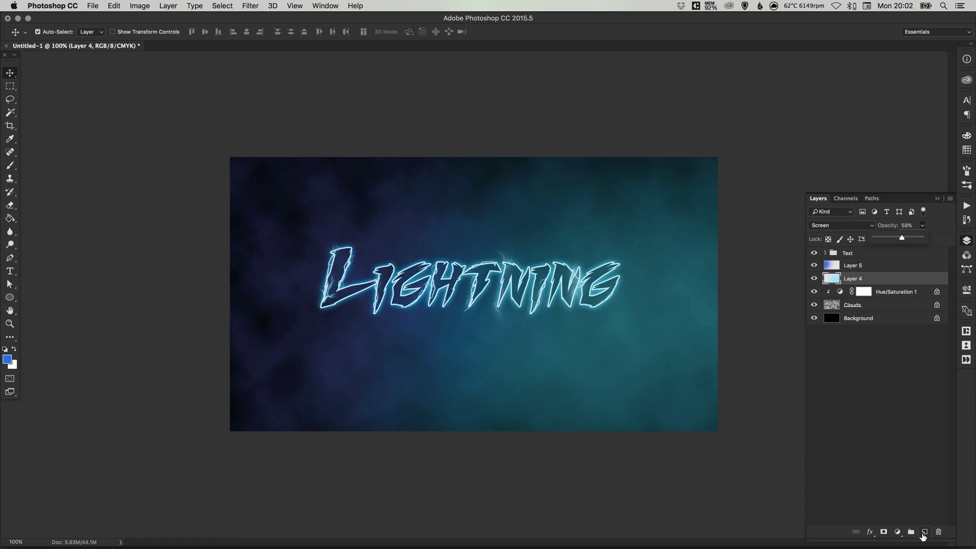
# Step: Add a new layer directly above Layer 5 and activate the Gradient tool
pyautogui.click(854, 272)
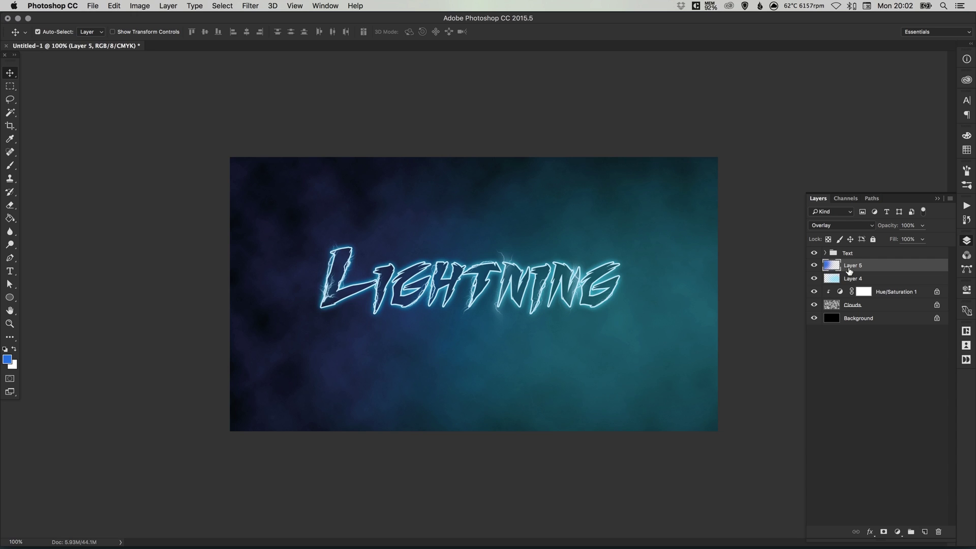
pyautogui.click(924, 531)
pyautogui.moveTo(10, 219); pyautogui.dragTo(33, 221)
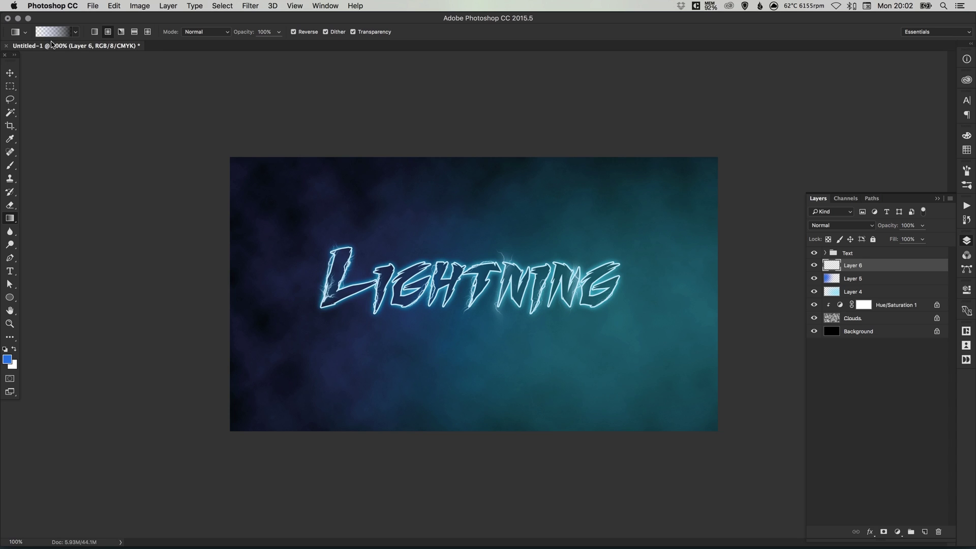
# Step: Draw a reversed radial gradient outward from the canvas centre on the new layer, using the Foreground to Transparent preset with its first stop set to #000000
pyautogui.click(55, 33)
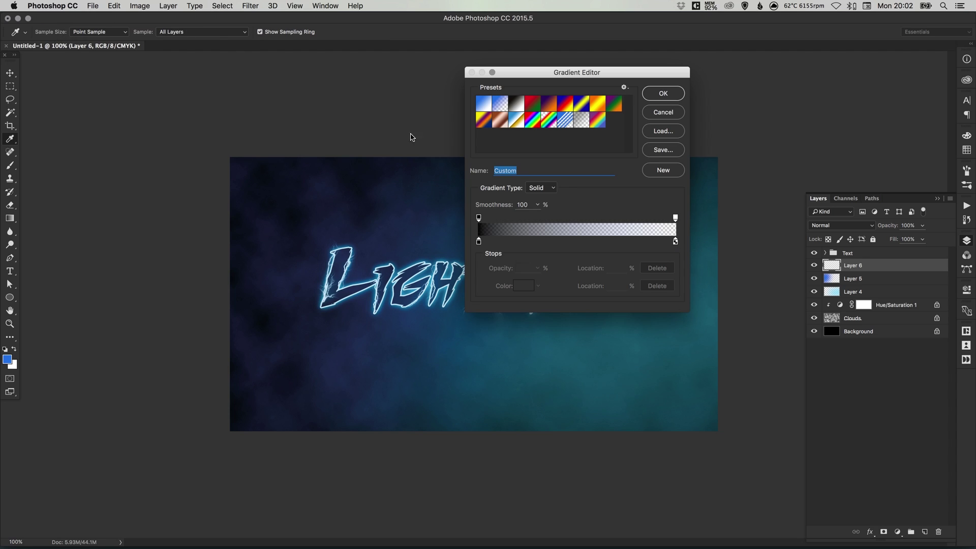
pyautogui.click(500, 106)
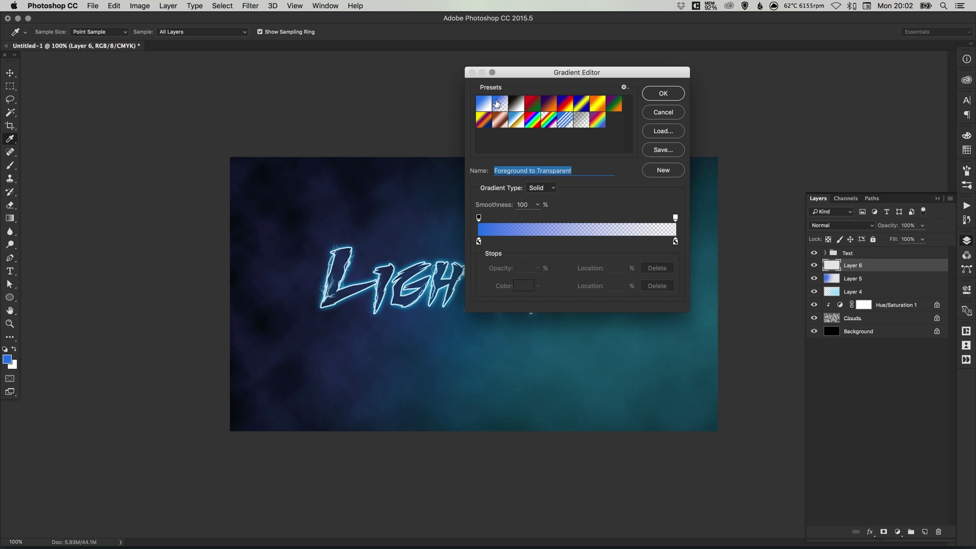
pyautogui.doubleClick(480, 243)
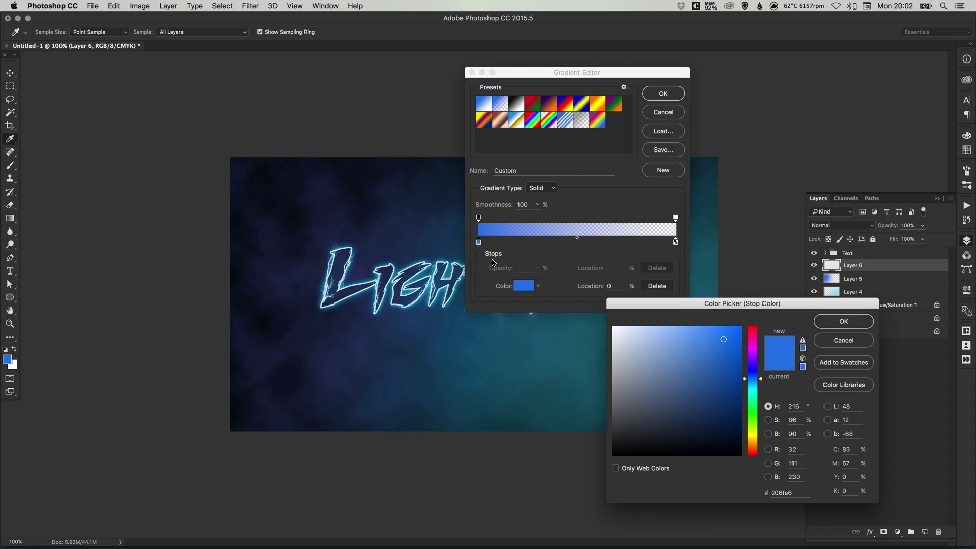
pyautogui.moveTo(675, 345)
pyautogui.mouseDown()
pyautogui.moveTo(641, 418)
pyautogui.moveTo(573, 484)
pyautogui.mouseUp()
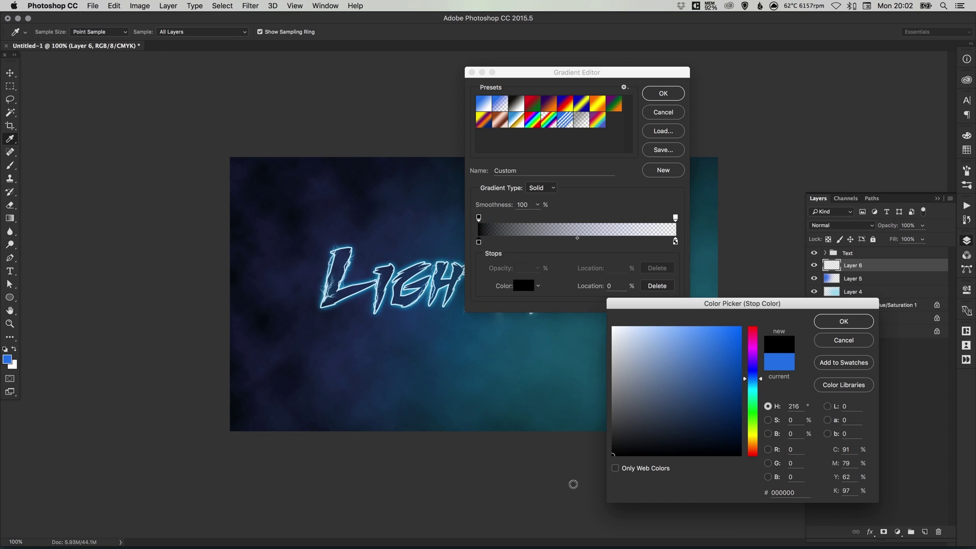
pyautogui.click(856, 322)
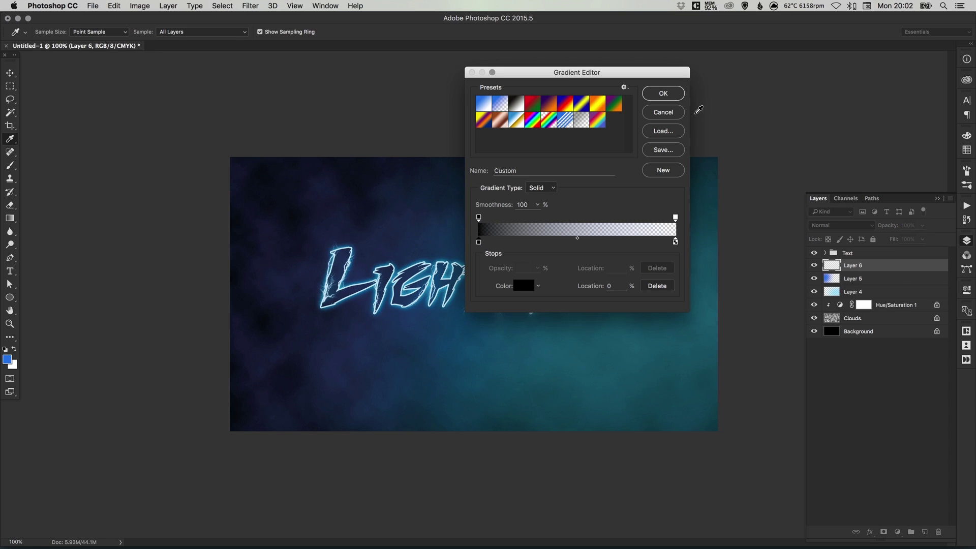
pyautogui.click(664, 94)
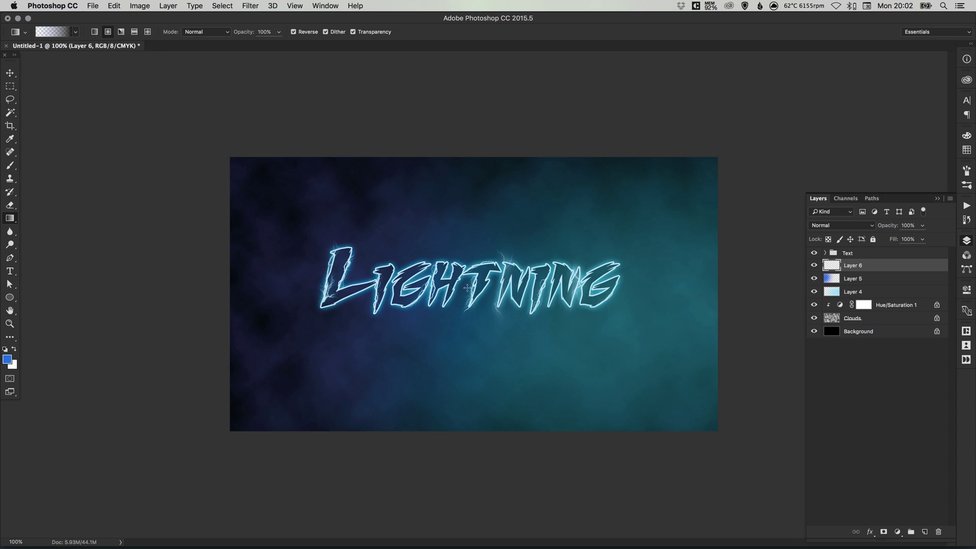
pyautogui.moveTo(588, 293); pyautogui.dragTo(725, 297)
pyautogui.press('v')
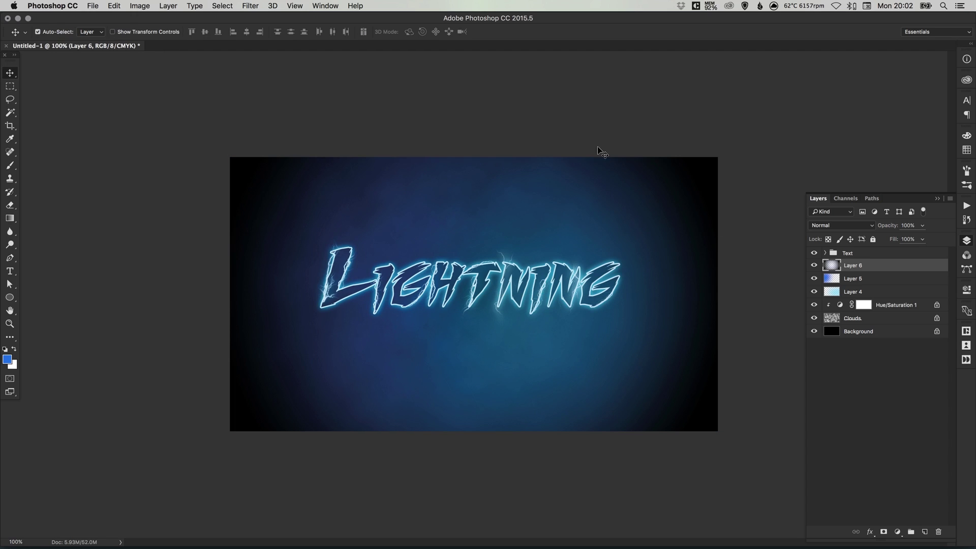
# Step: Try Soft Light and Hard Light on the vignette layer, and settle on the Overlay blend mode at 60% opacity
pyautogui.click(850, 226)
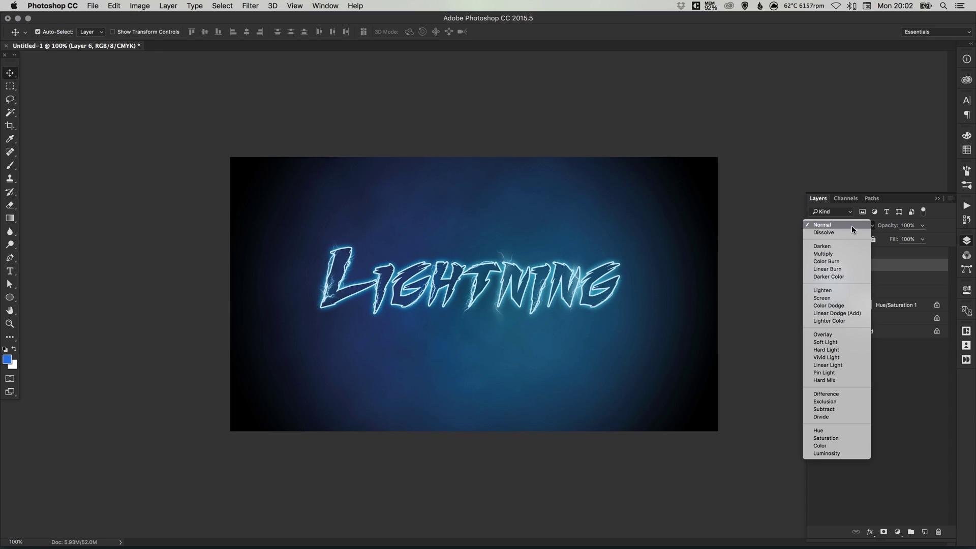
pyautogui.click(837, 334)
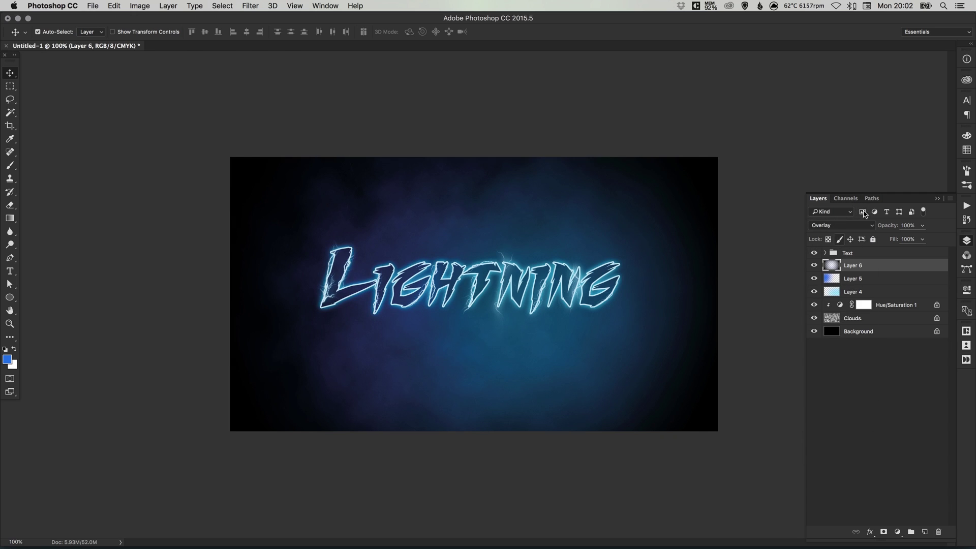
pyautogui.click(838, 227)
pyautogui.click(838, 230)
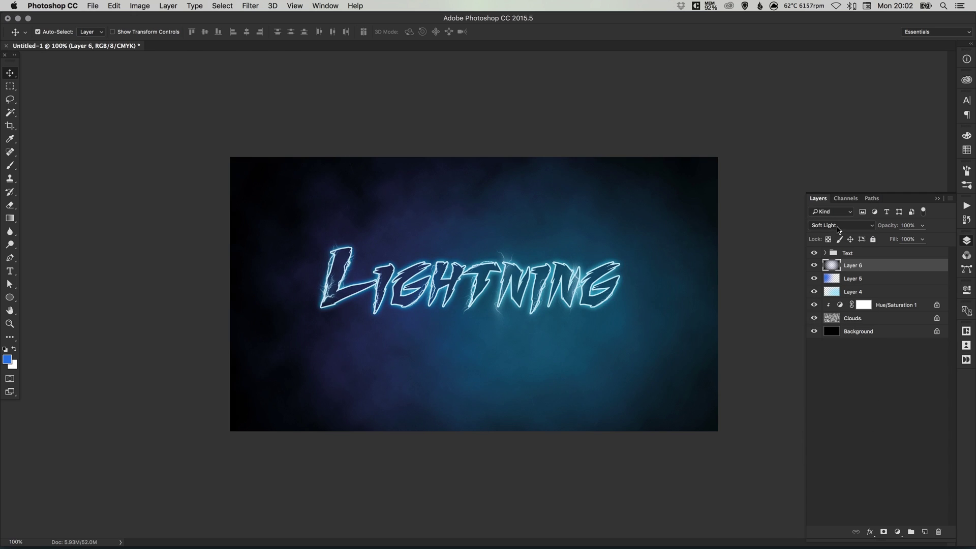
pyautogui.click(840, 226)
pyautogui.click(837, 232)
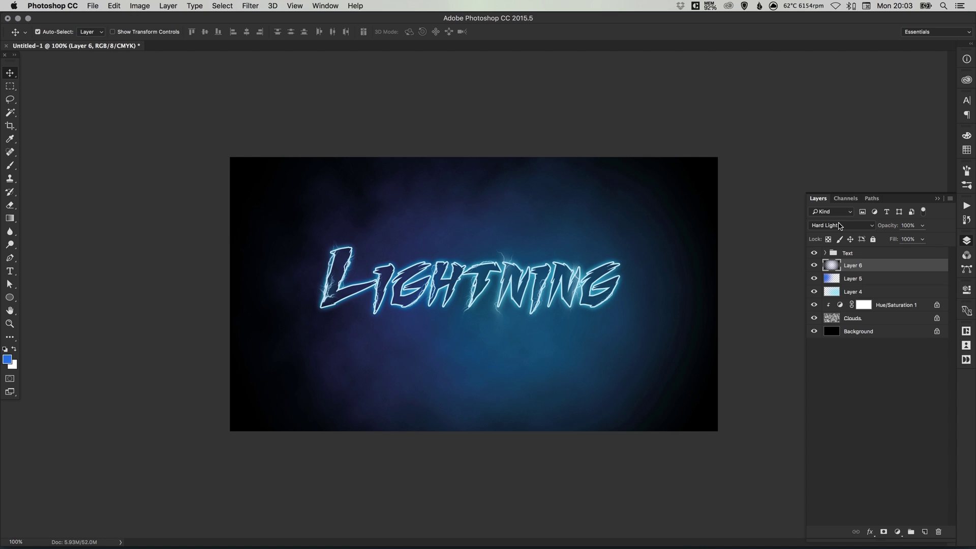
pyautogui.click(837, 224)
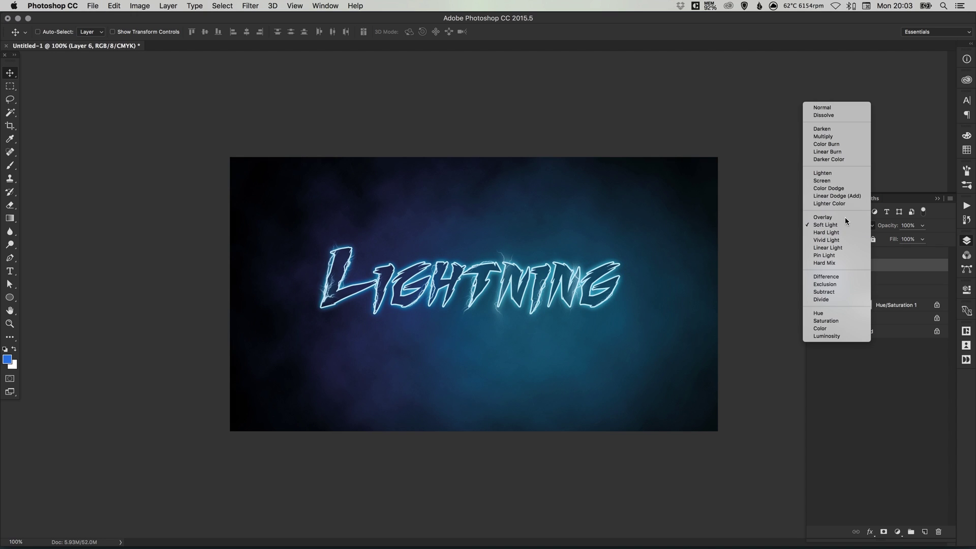
pyautogui.click(840, 217)
pyautogui.click(922, 225)
pyautogui.moveTo(923, 238); pyautogui.dragTo(896, 236)
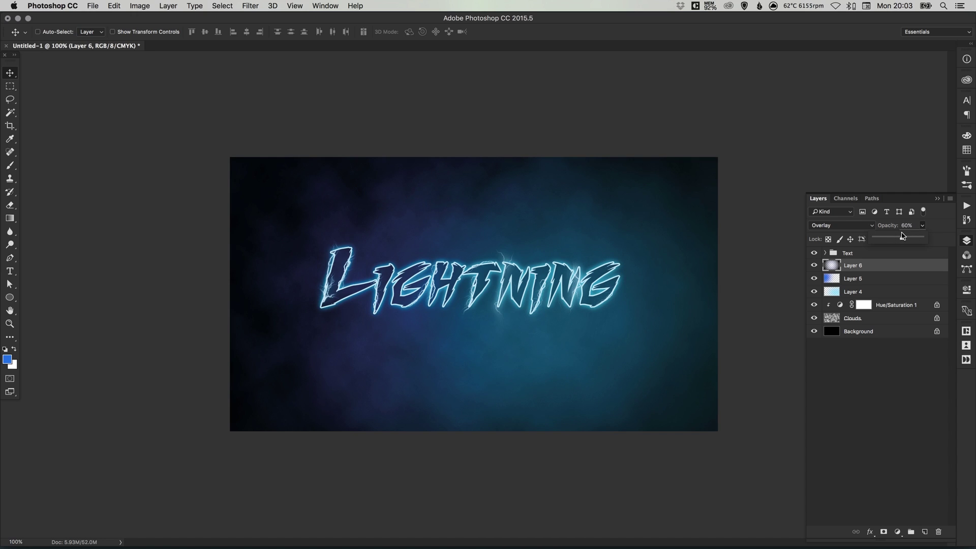
# Step: Add a new empty layer directly below Layer 5
pyautogui.keyDown('super'); pyautogui.click(873, 269); pyautogui.keyUp('super')
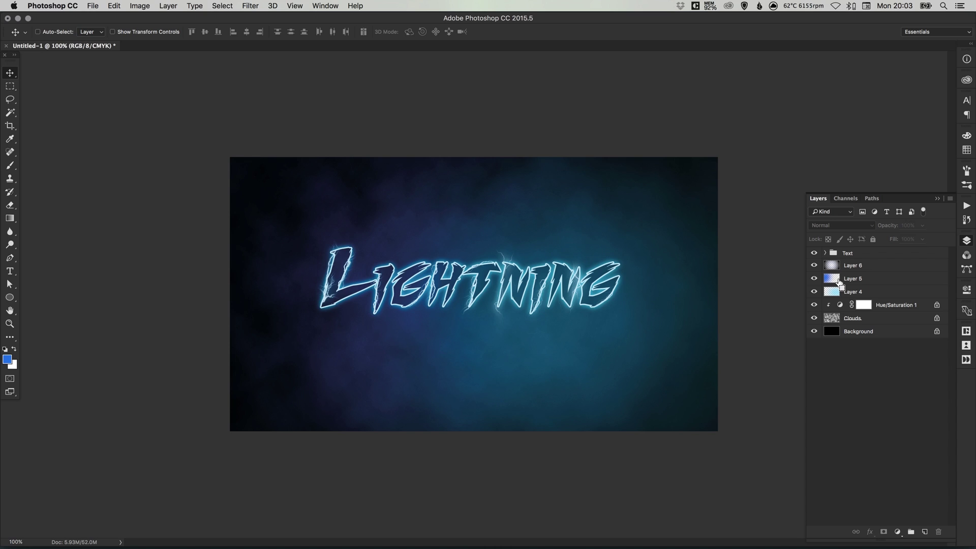
pyautogui.click(861, 279)
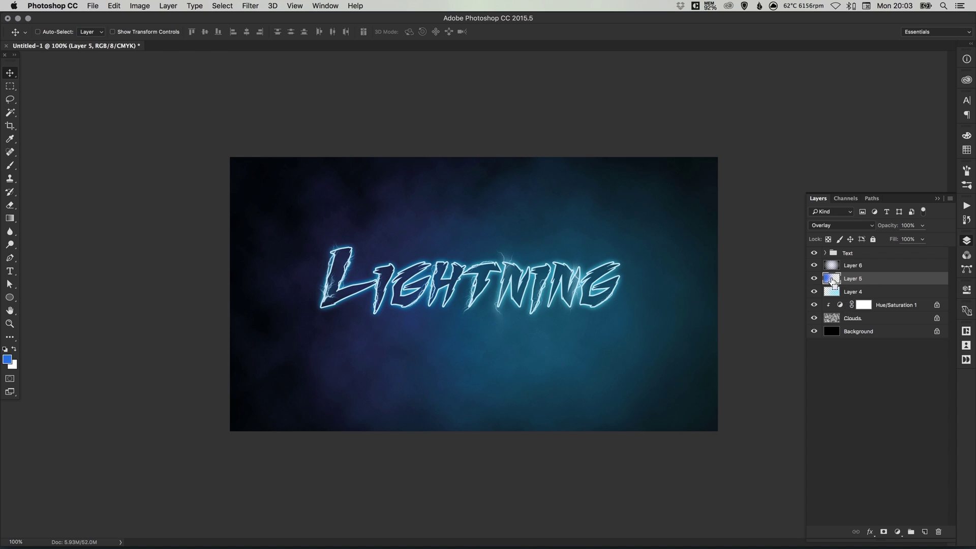
pyautogui.keyDown('super'); pyautogui.click(925, 531); pyautogui.keyUp('super')
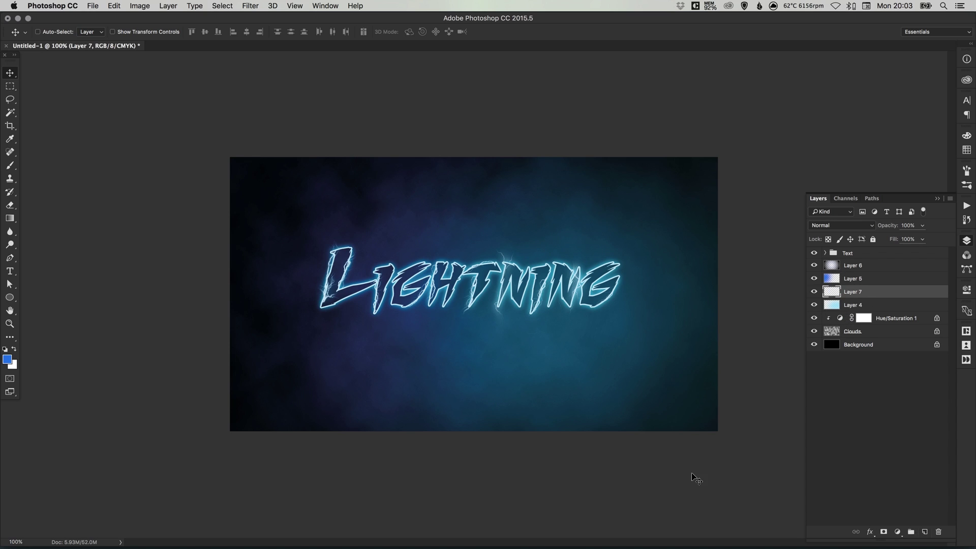
# Step: Set the foreground colour to light blue and dab a soft 1500 px brush over the canvas centre on Layer 7
pyautogui.click(8, 359)
pyautogui.moveTo(749, 377); pyautogui.dragTo(749, 383)
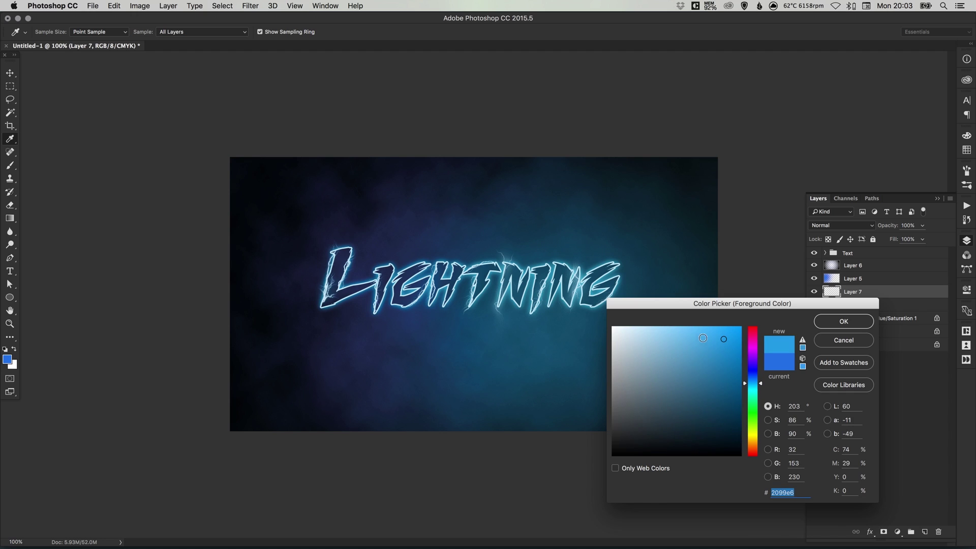
pyautogui.click(835, 322)
pyautogui.press('v')
pyautogui.press('b')
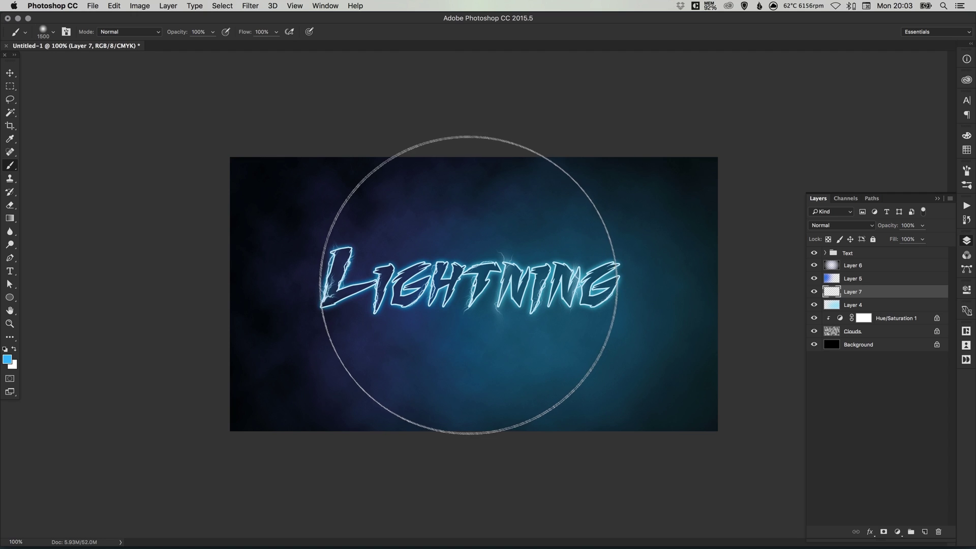
pyautogui.press('[')
pyautogui.click(474, 280)
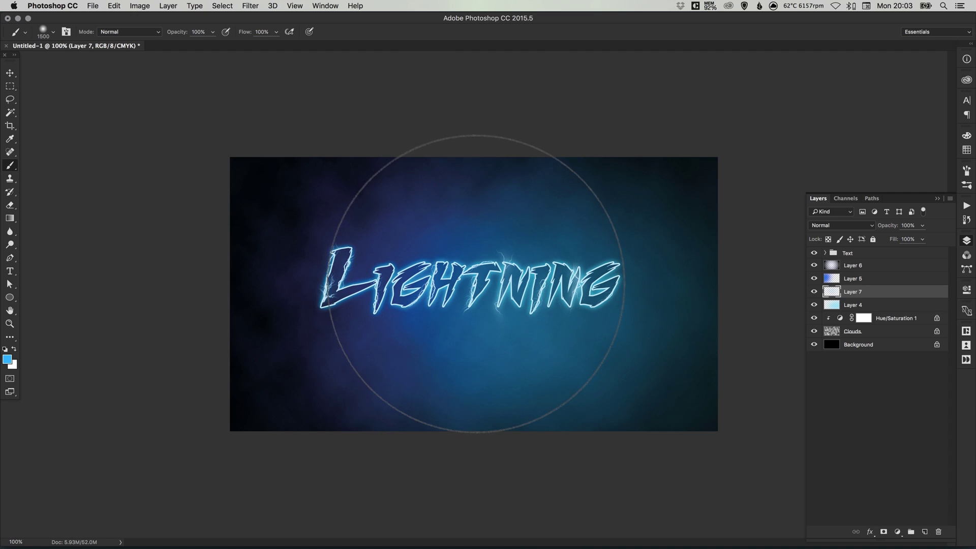
pyautogui.click(478, 280)
pyautogui.press('v')
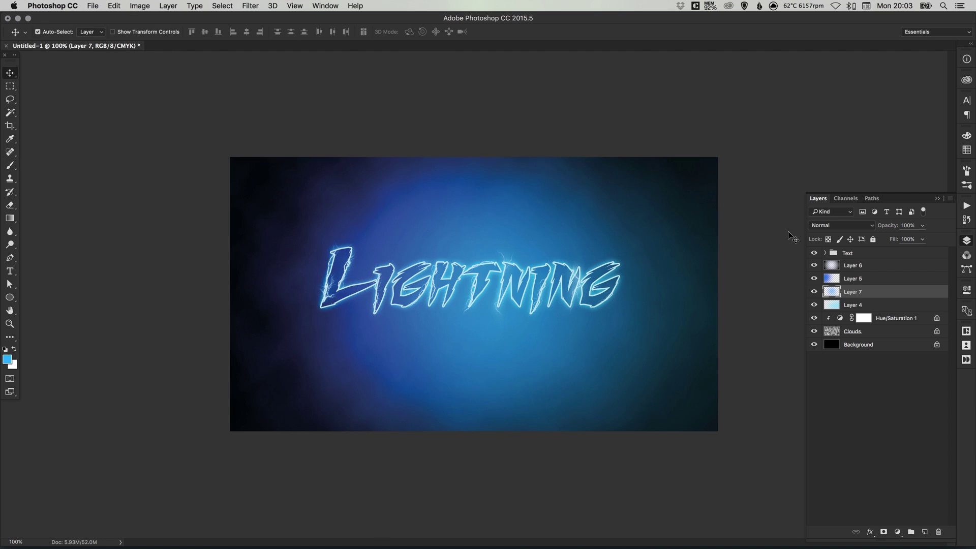
# Step: Try Overlay on Layer 7, then settle on the Screen blend mode at 12% opacity
pyautogui.click(834, 229)
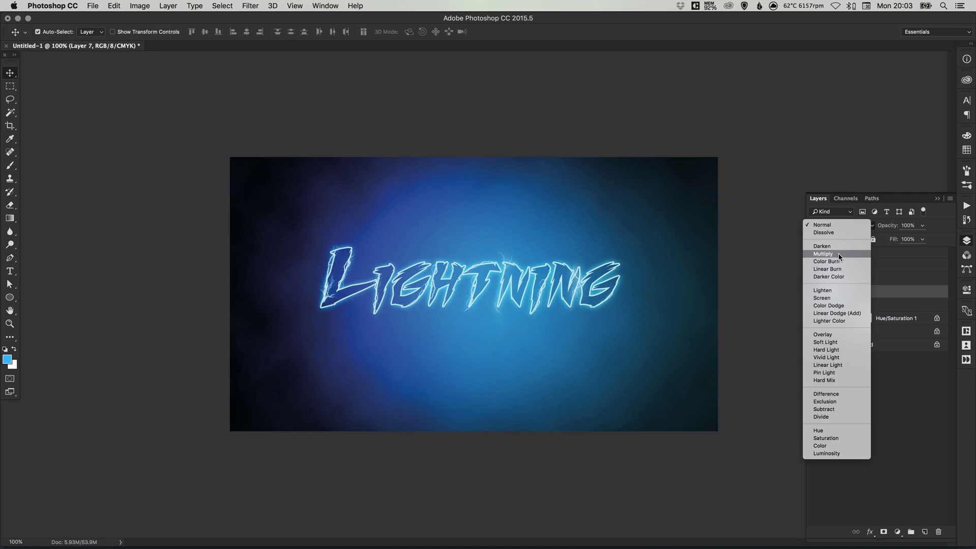
pyautogui.click(836, 293)
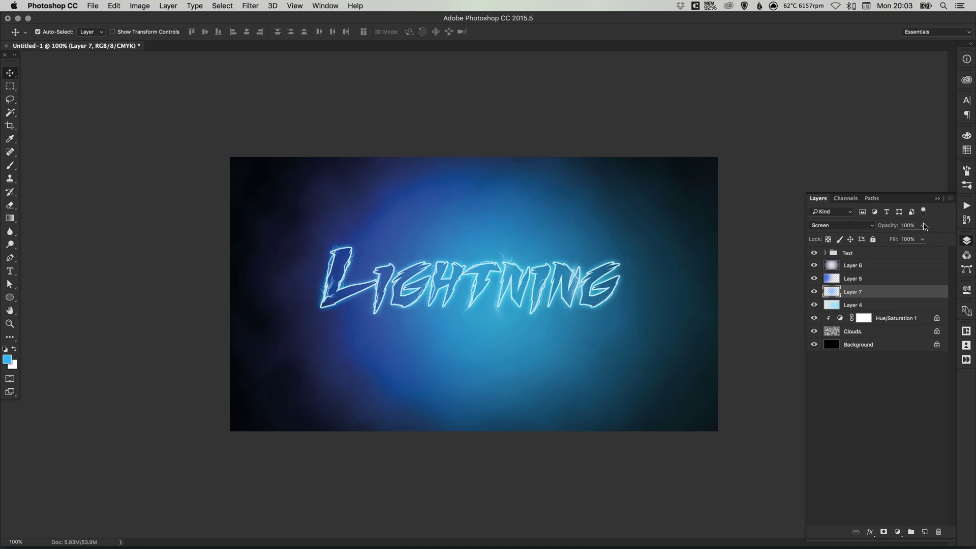
pyautogui.click(842, 227)
pyautogui.click(838, 261)
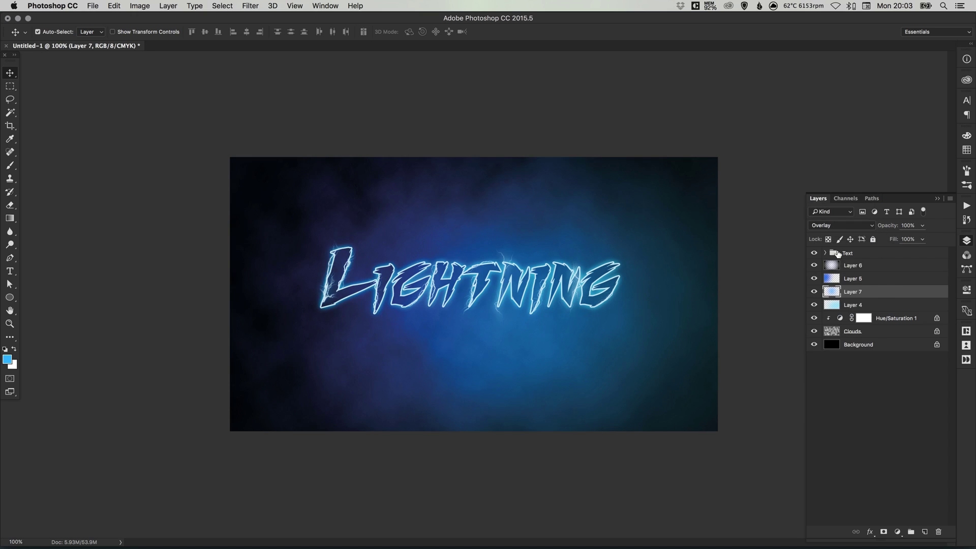
pyautogui.click(841, 226)
pyautogui.click(844, 188)
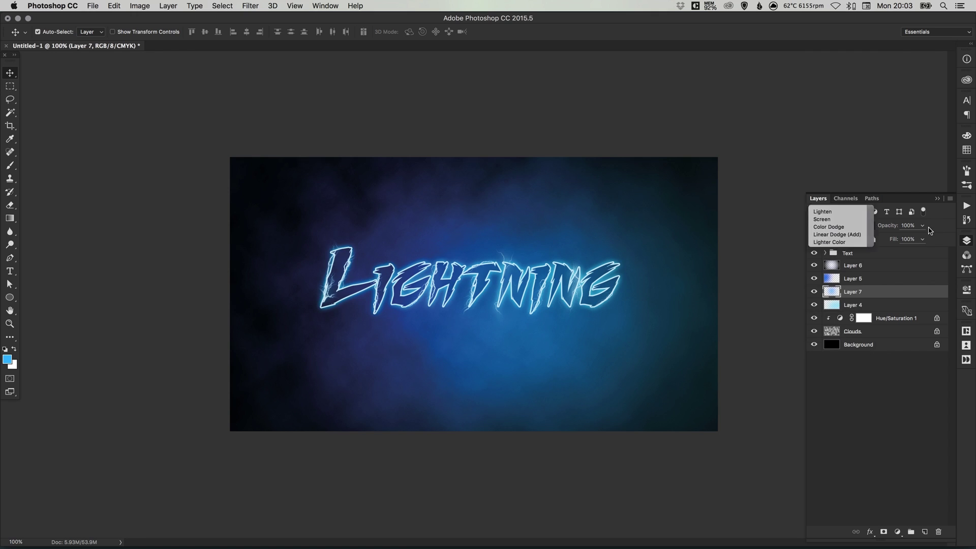
pyautogui.click(922, 225)
pyautogui.moveTo(923, 238); pyautogui.dragTo(881, 240)
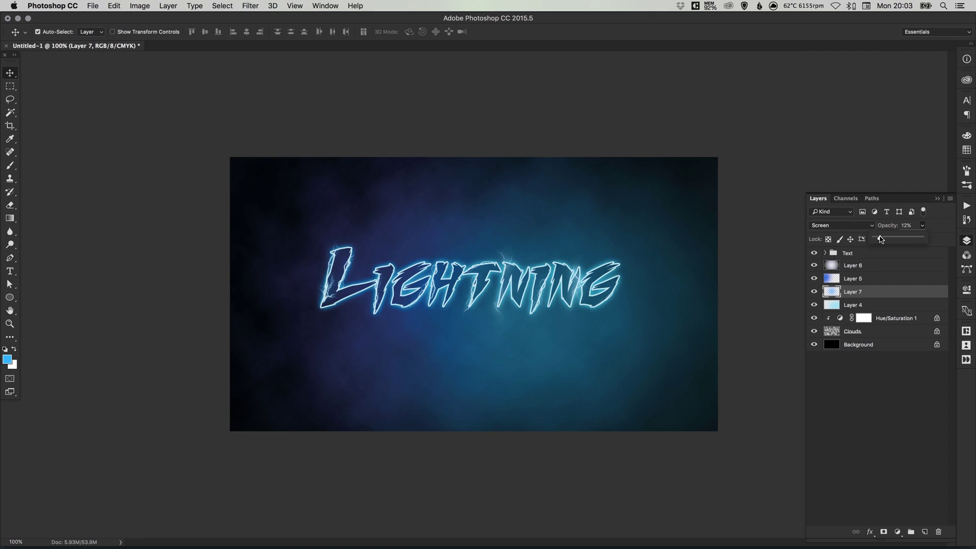
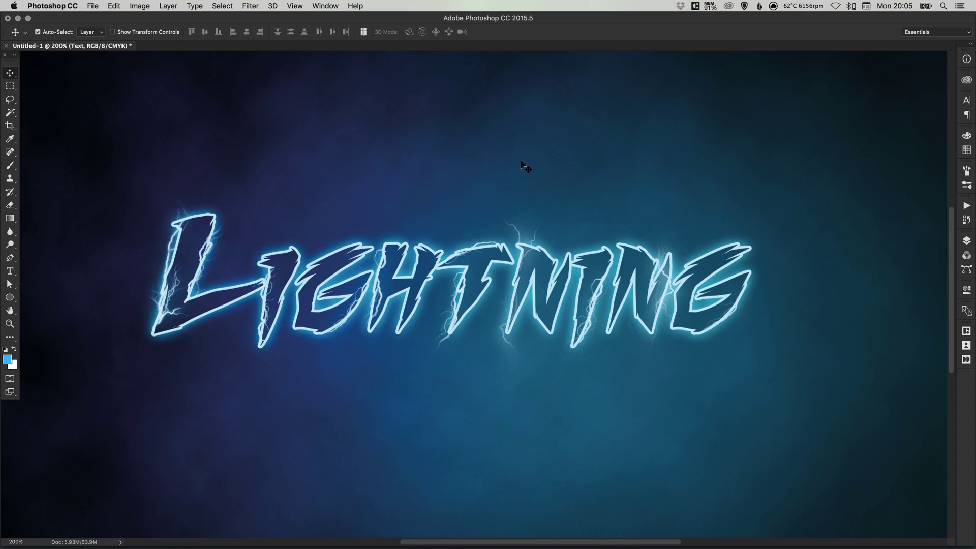
# Step: Open the layer style of the Lightning text layer in the Text group and set its Stroke size to 2 px
pyautogui.click(966, 240)
pyautogui.click(824, 253)
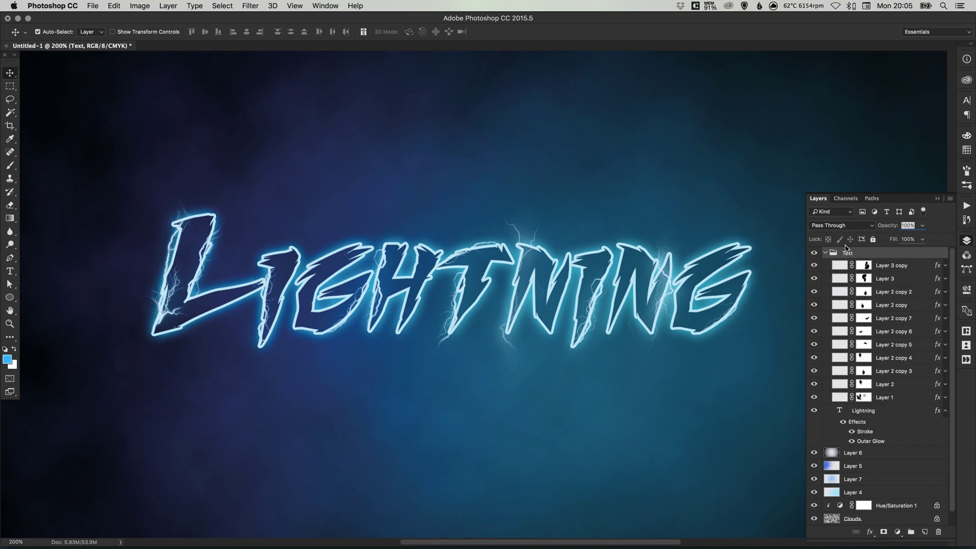
pyautogui.rightClick(865, 410)
pyautogui.click(796, 104)
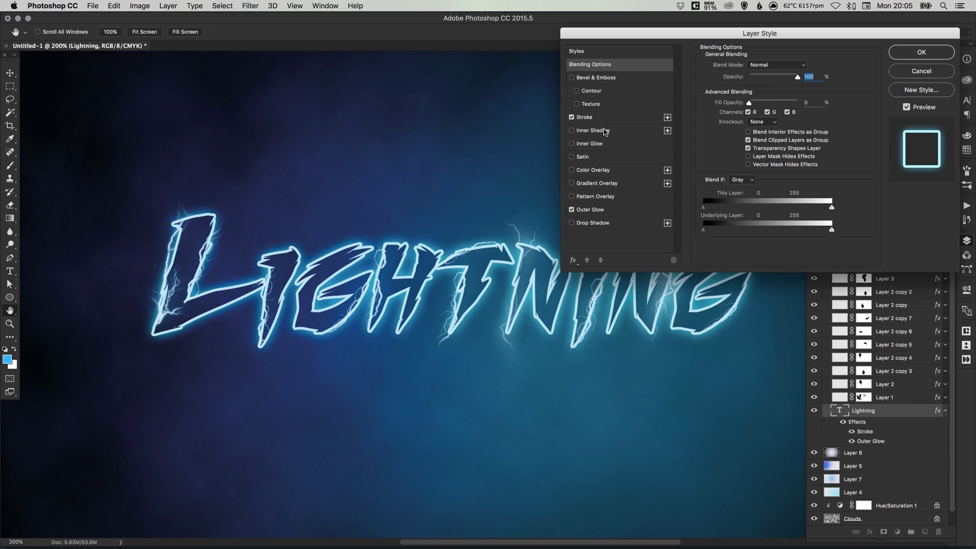
pyautogui.click(593, 119)
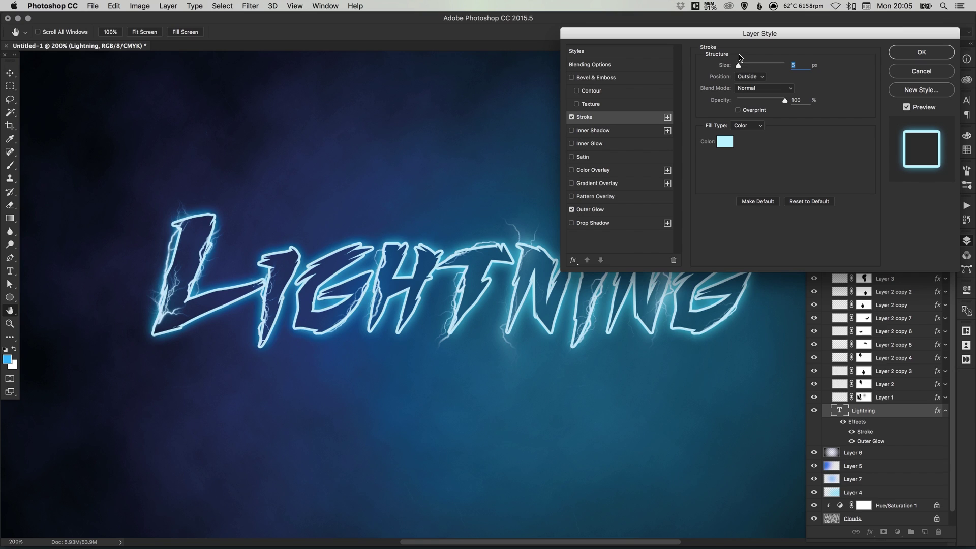
pyautogui.write('2')
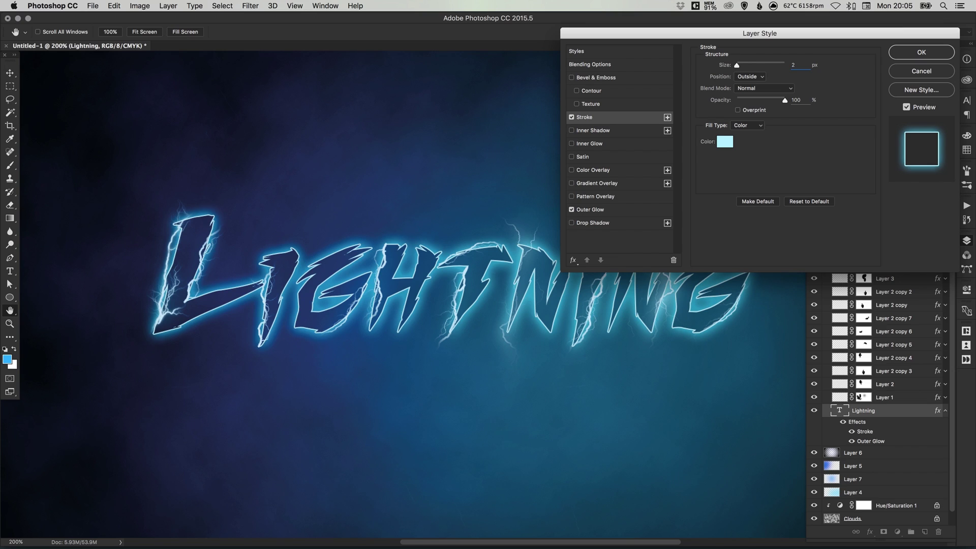
pyautogui.press('Up')
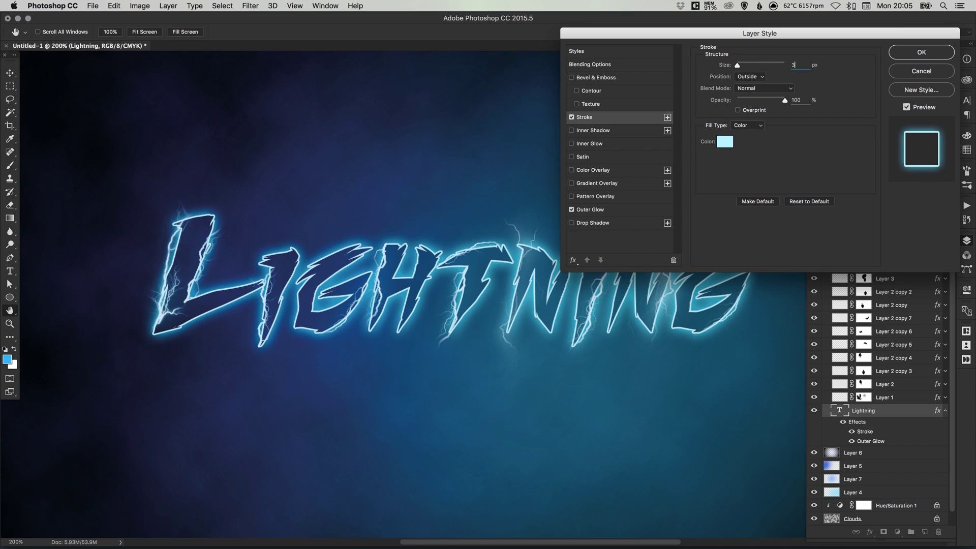
pyautogui.write('2')
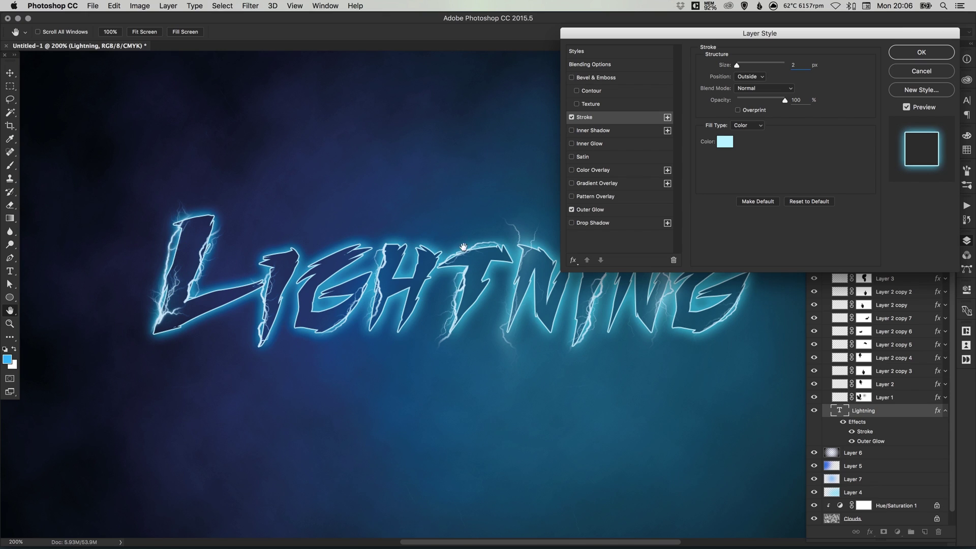
# Step: Set the text's Outer Glow to 21% opacity and 32 px size, and apply the layer style
pyautogui.click(595, 210)
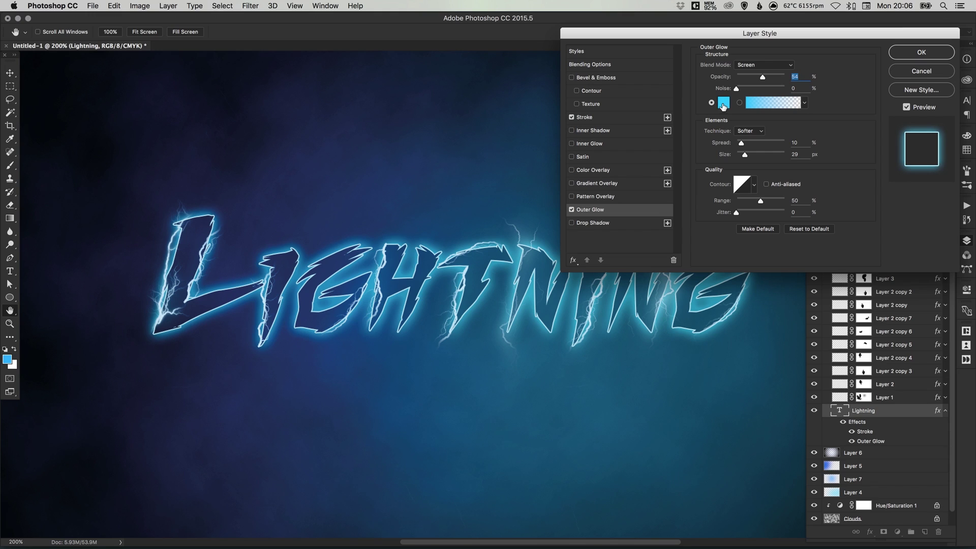
pyautogui.moveTo(762, 77); pyautogui.dragTo(752, 78)
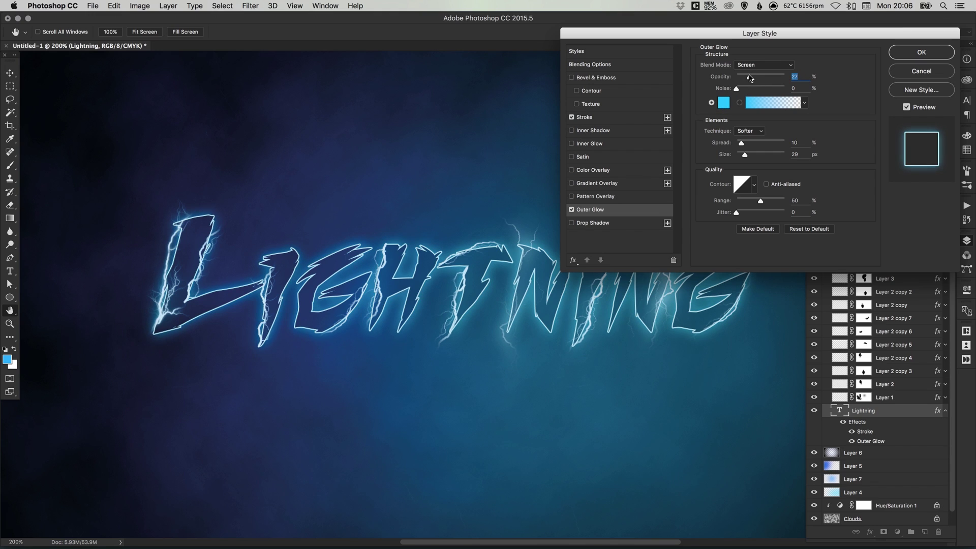
pyautogui.moveTo(745, 155); pyautogui.dragTo(745, 154)
pyautogui.moveTo(748, 77); pyautogui.dragTo(747, 77)
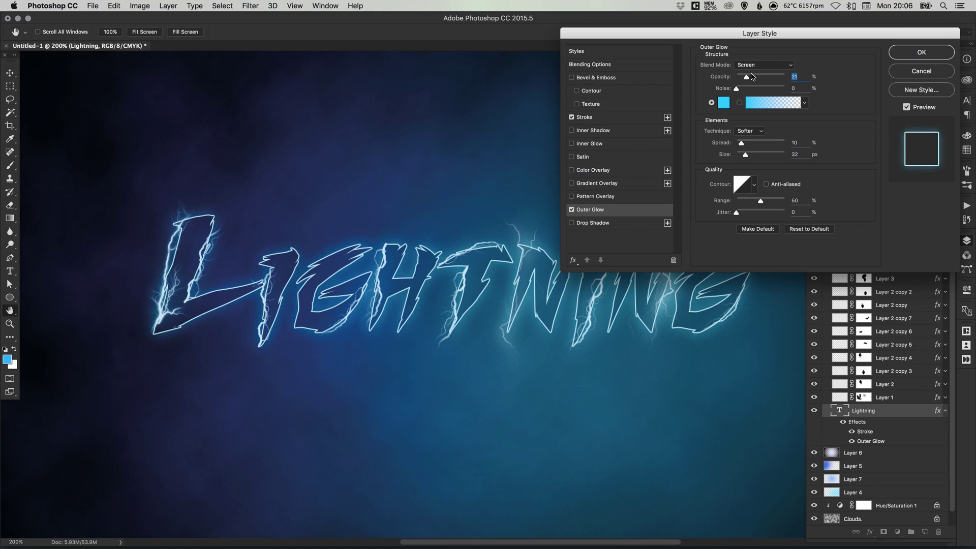
pyautogui.click(909, 55)
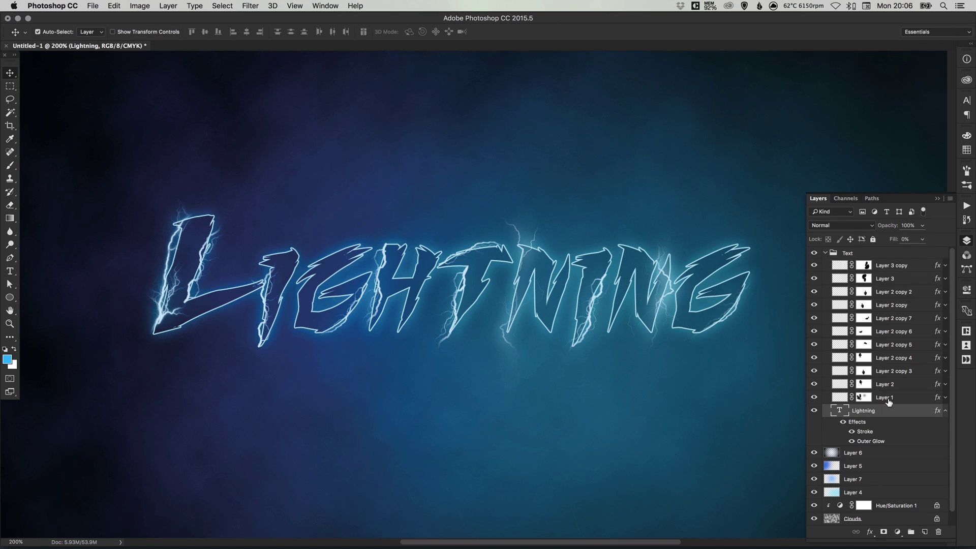
# Step: Add a new layer directly above Layer 6 and fill it with black using the Paint Bucket tool
pyautogui.click(866, 457)
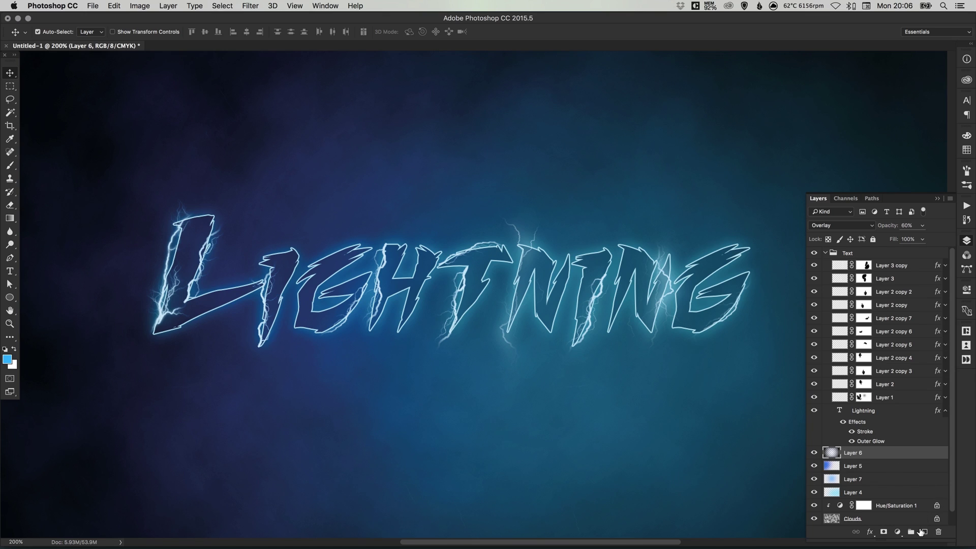
pyautogui.click(924, 532)
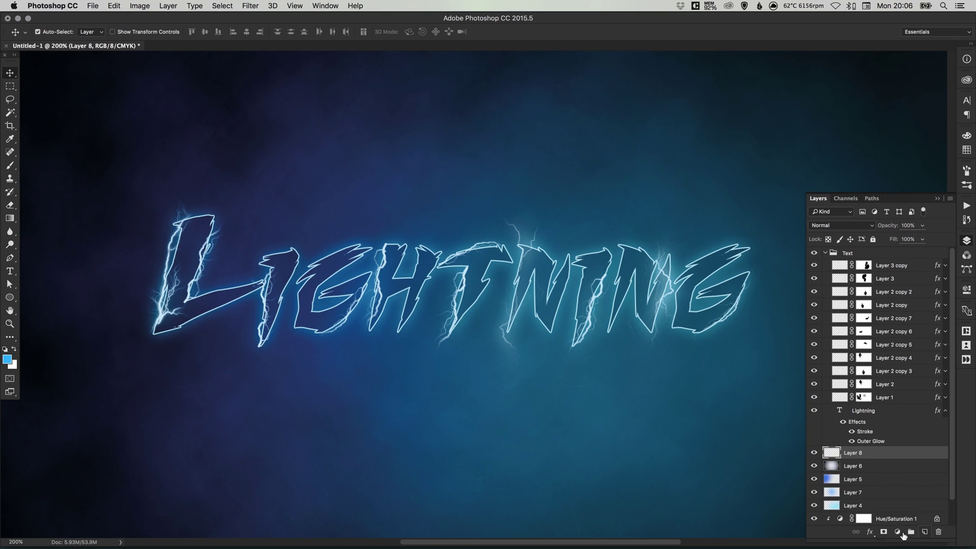
pyautogui.click(14, 217)
pyautogui.click(60, 227)
pyautogui.press('d')
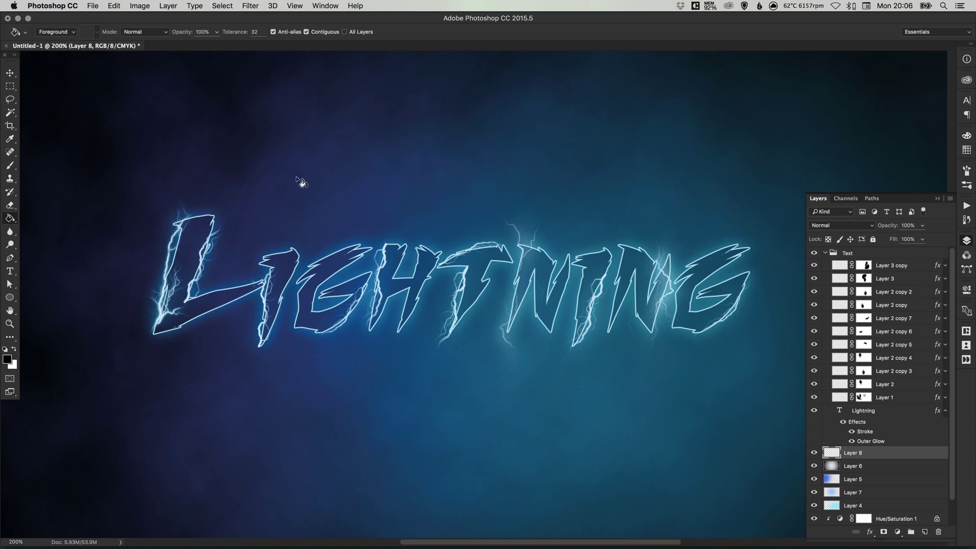
pyautogui.click(490, 165)
pyautogui.press('v')
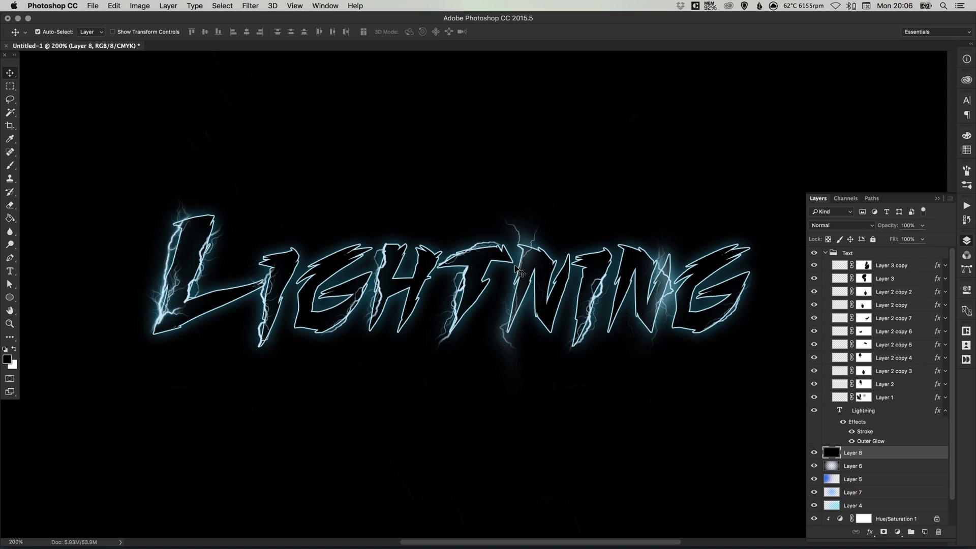
# Step: Reduce the opacity of the black fill layer to 62%
pyautogui.click(923, 229)
pyautogui.moveTo(923, 238); pyautogui.dragTo(898, 241)
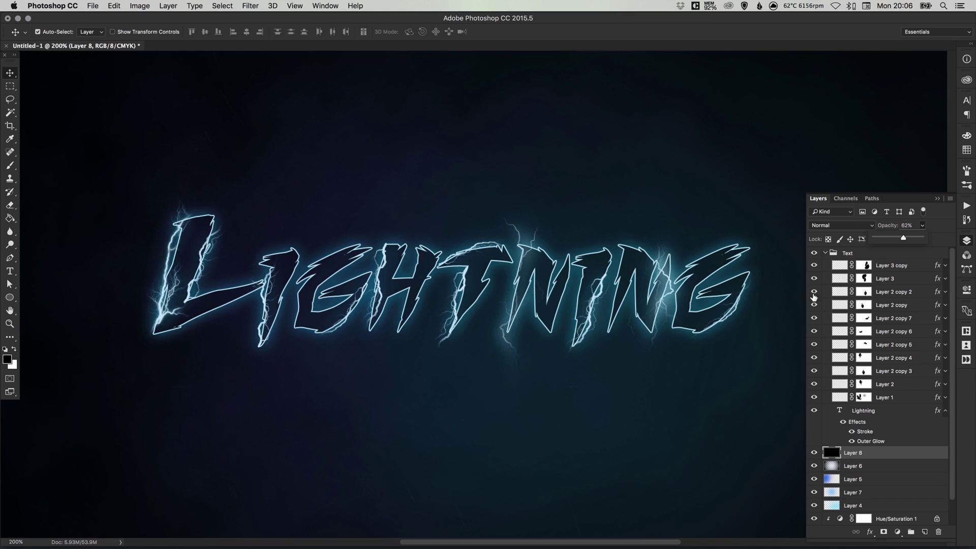
pyautogui.click(967, 241)
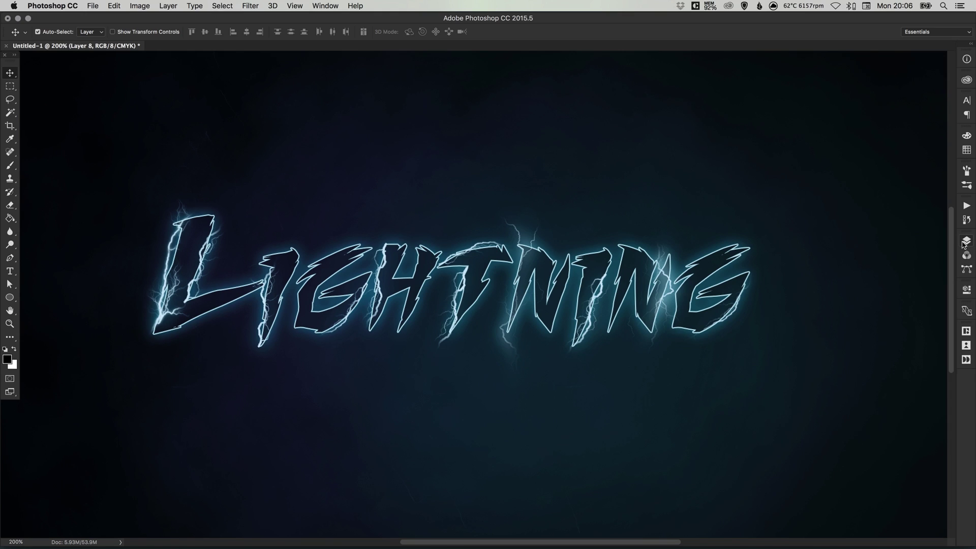
# Step: Group all background layers from Layer 8 down to Clouds, leaving out the Background layer
pyautogui.click(966, 242)
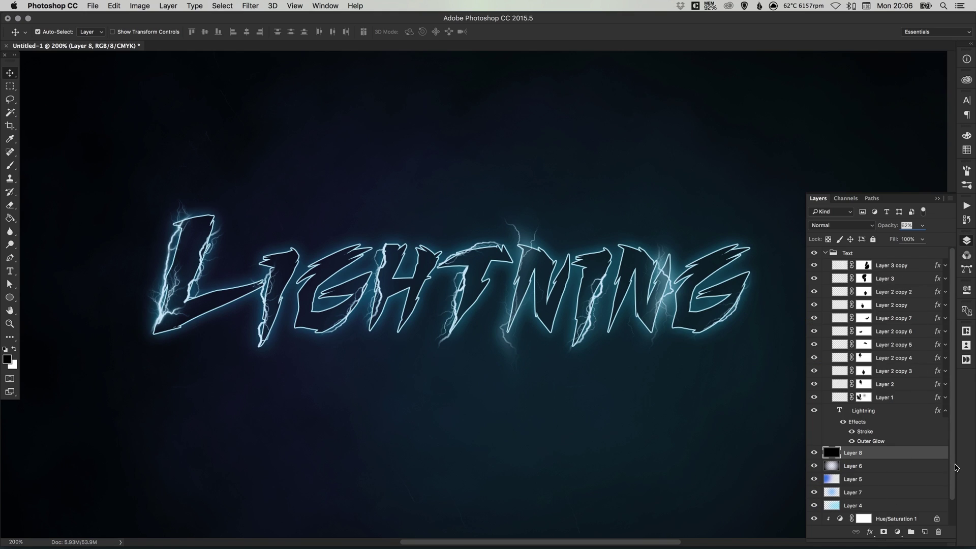
pyautogui.scroll(-2, 953, 473)
pyautogui.keyDown('shift'); pyautogui.click(862, 509); pyautogui.keyUp('shift')
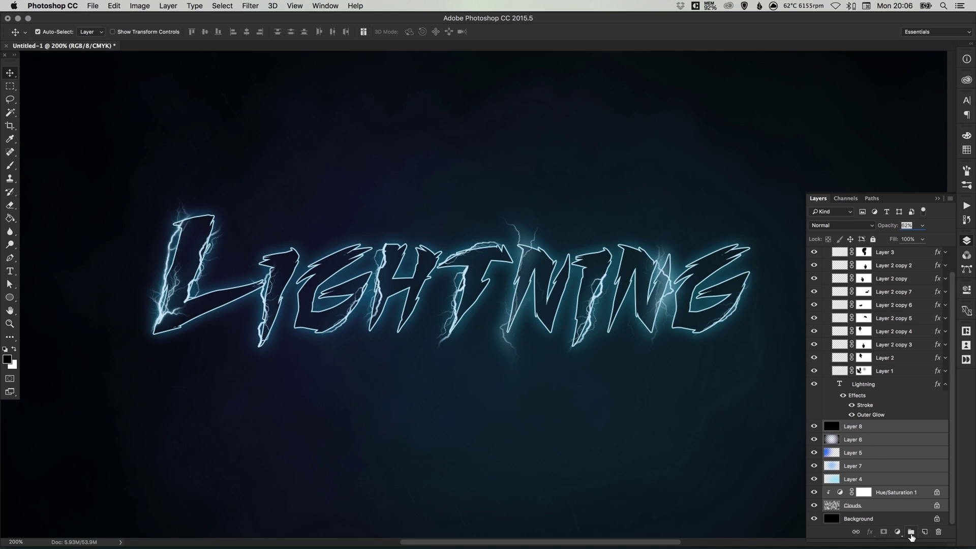
pyautogui.click(911, 532)
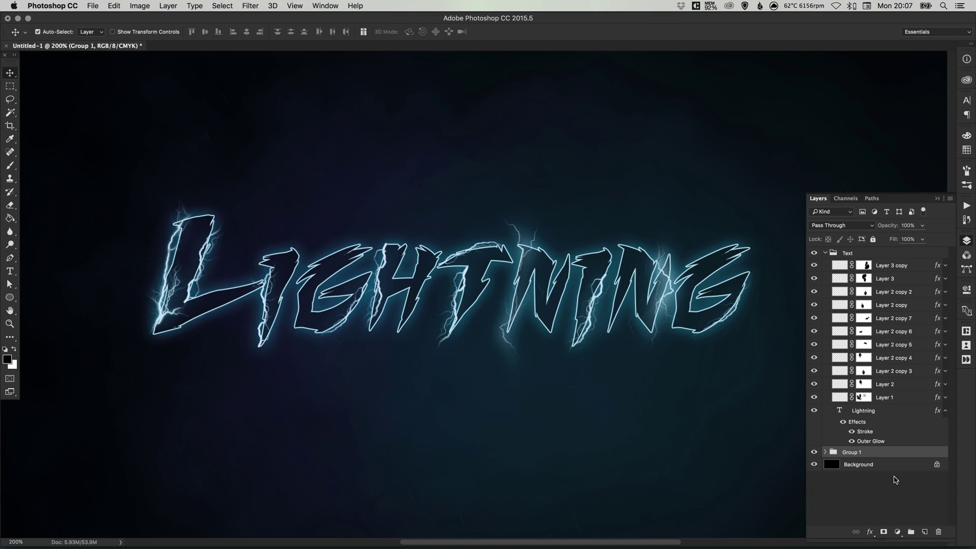
# Step: Rename the new background group as Bg and lock it completely
pyautogui.doubleClick(852, 452)
pyautogui.write('Bg')
pyautogui.press('Return')
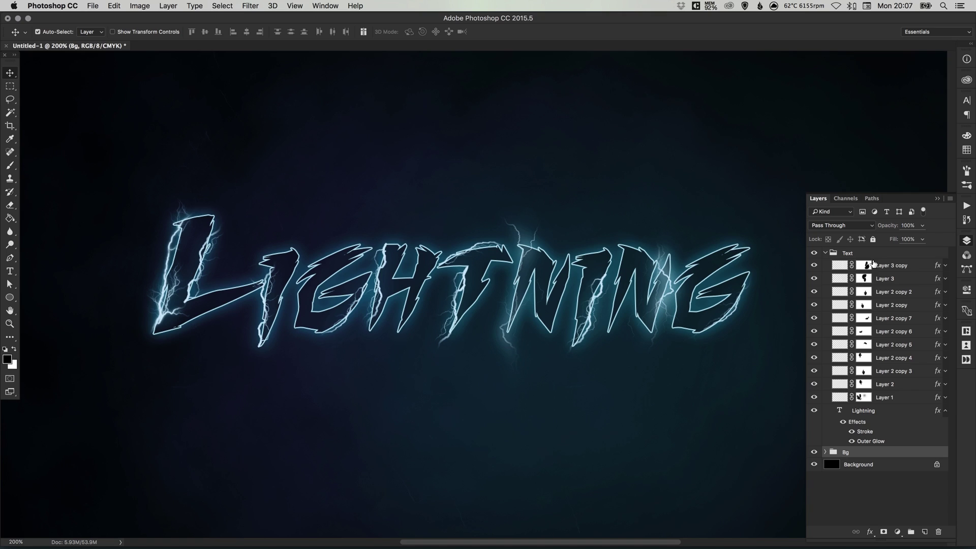
pyautogui.click(873, 241)
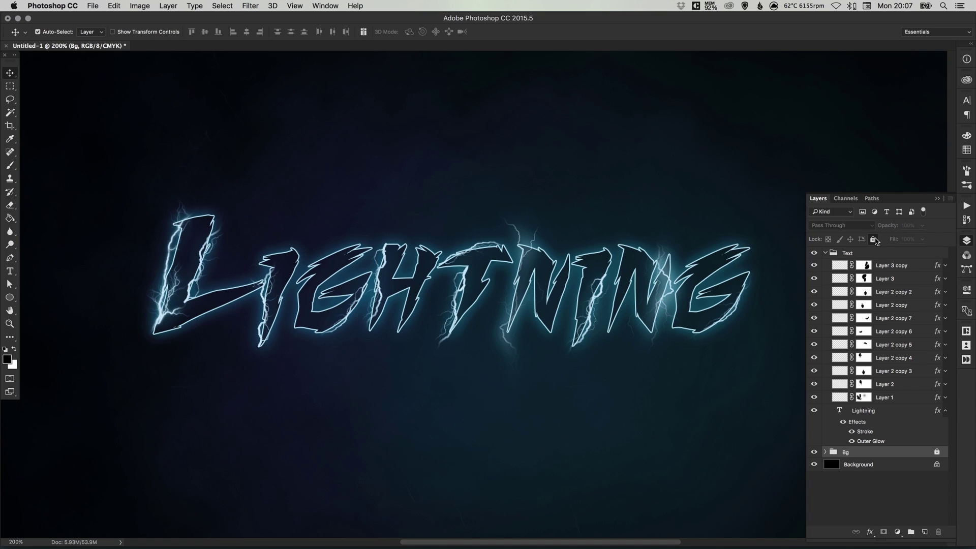
pyautogui.click(968, 239)
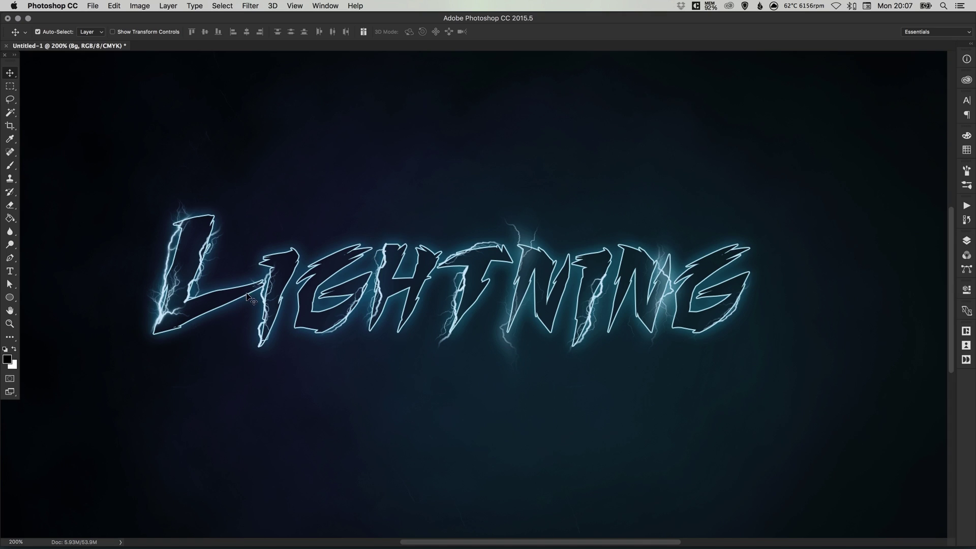
# Step: Duplicate the Layer 2 lightning bolt, rotate the copy slightly clockwise and place it over the upper part of the first letter I
pyautogui.moveTo(263, 299); pyautogui.dragTo(279, 300)
pyautogui.press('super+z')
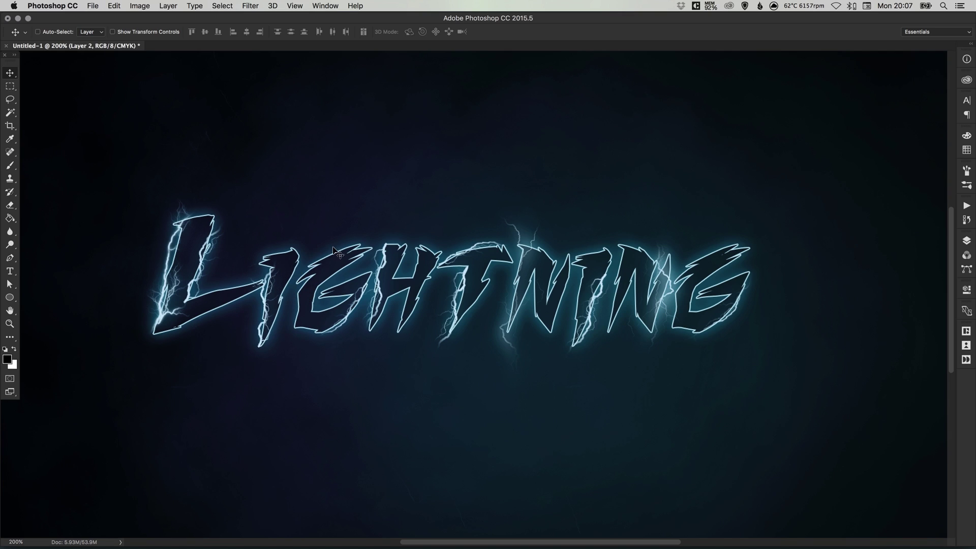
pyautogui.press('super+j')
pyautogui.moveTo(263, 303); pyautogui.dragTo(371, 270)
pyautogui.press('super+t')
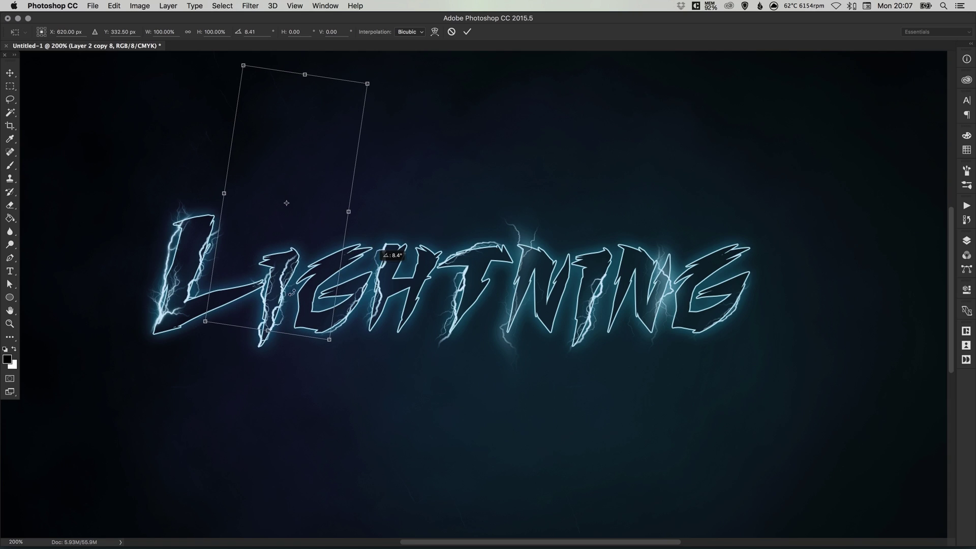
pyautogui.press('Return')
pyautogui.moveTo(286, 298); pyautogui.dragTo(291, 269)
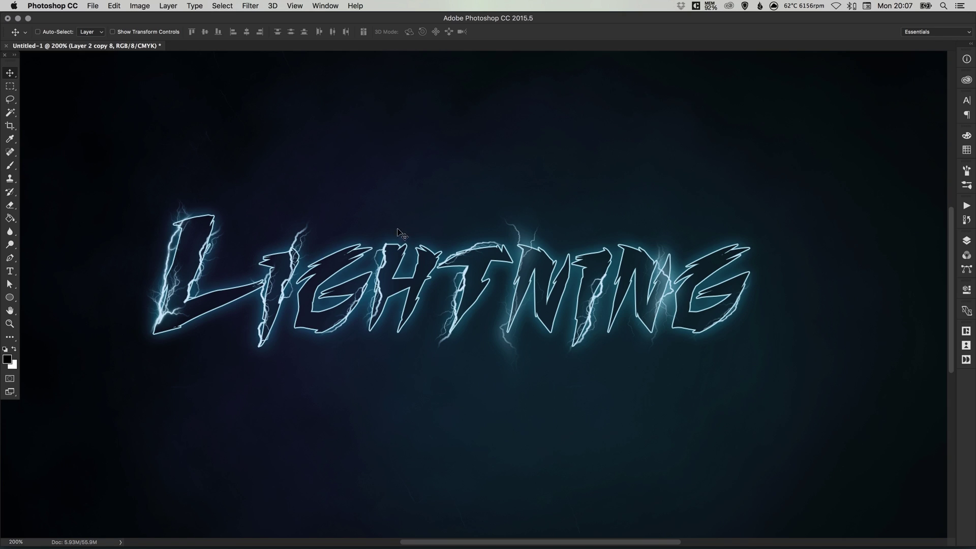
# Step: Duplicate the small Layer 2 bolt and place the copy over the upper end of the H's second stroke
pyautogui.press('alt+super+t')
pyautogui.moveTo(415, 266); pyautogui.dragTo(426, 246)
pyautogui.press('Return')
# Step: Duplicate the bolt again, scale the copy down and place it over the top of the second letter I
pyautogui.press('super+j')
pyautogui.press('super+t')
pyautogui.moveTo(441, 249); pyautogui.dragTo(580, 250)
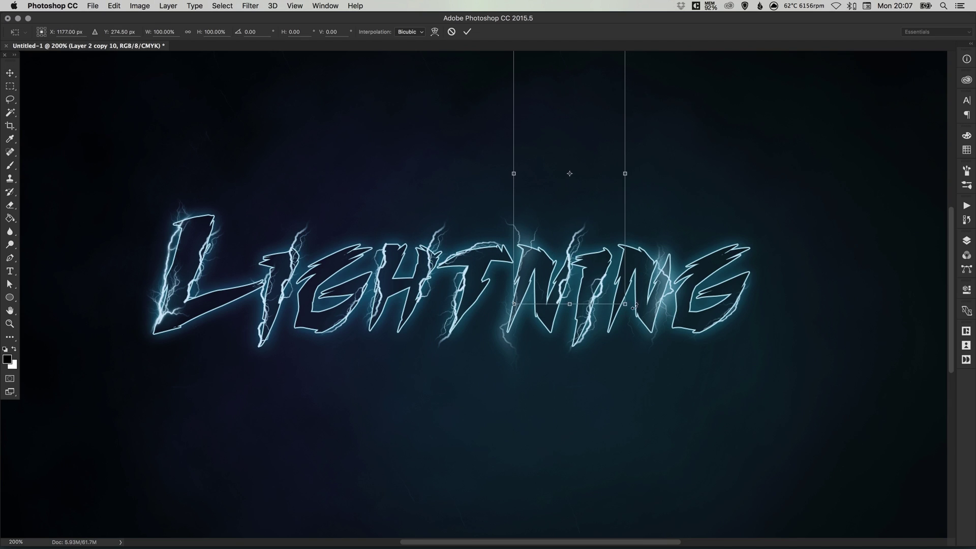
pyautogui.moveTo(623, 294); pyautogui.dragTo(560, 258)
pyautogui.moveTo(620, 241); pyautogui.dragTo(621, 237)
pyautogui.press('Return')
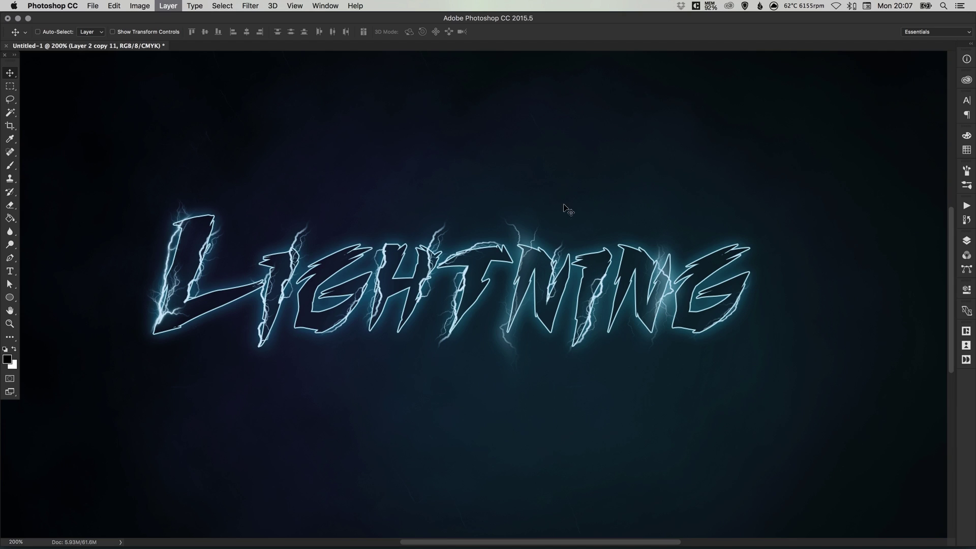
# Step: Duplicate the smaller bolt and place the copy over the upper-left part of the second letter N
pyautogui.press('super+alt+t')
pyautogui.moveTo(528, 243); pyautogui.dragTo(590, 212)
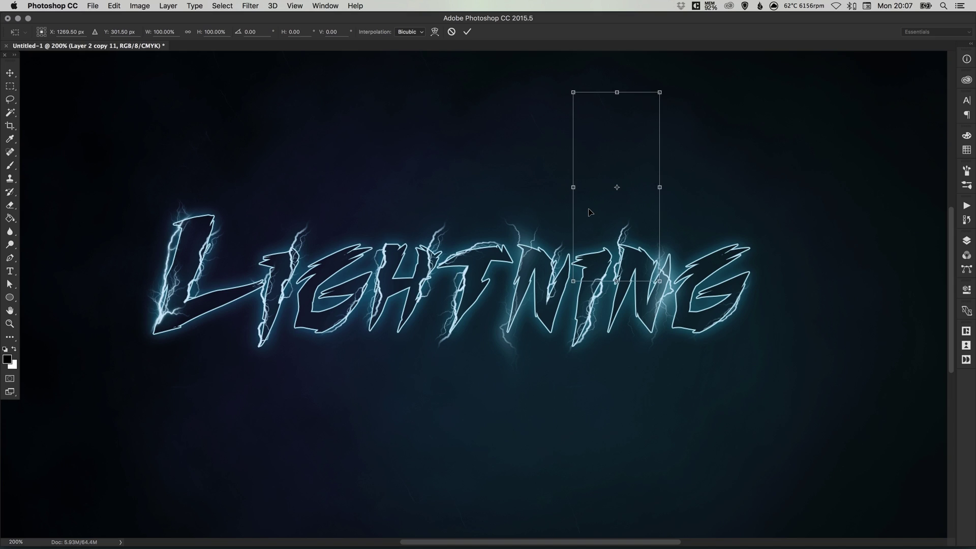
pyautogui.press('Return')
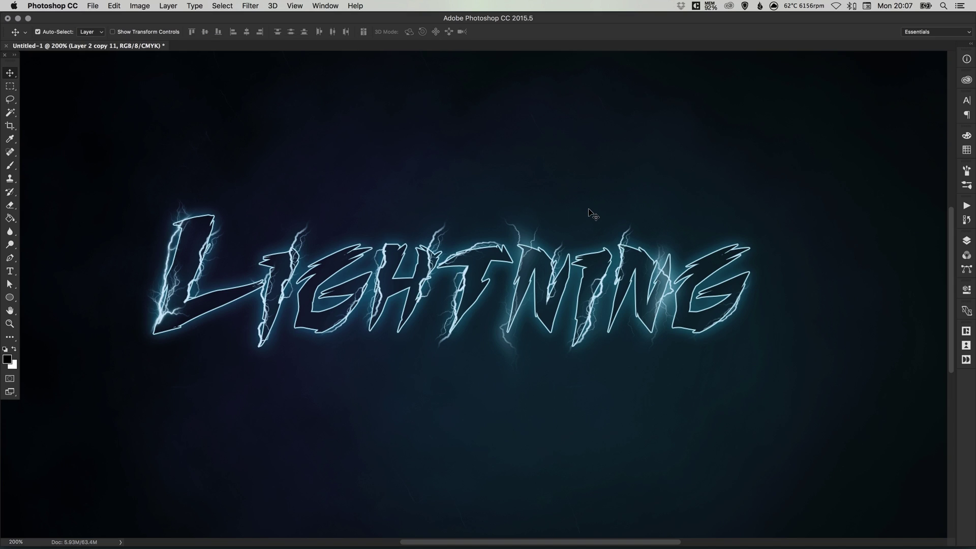
# Step: Add a new layer above Layer 3 copy and choose the 1490 px lightning brush with white as the foreground colour
pyautogui.click(968, 240)
pyautogui.click(903, 266)
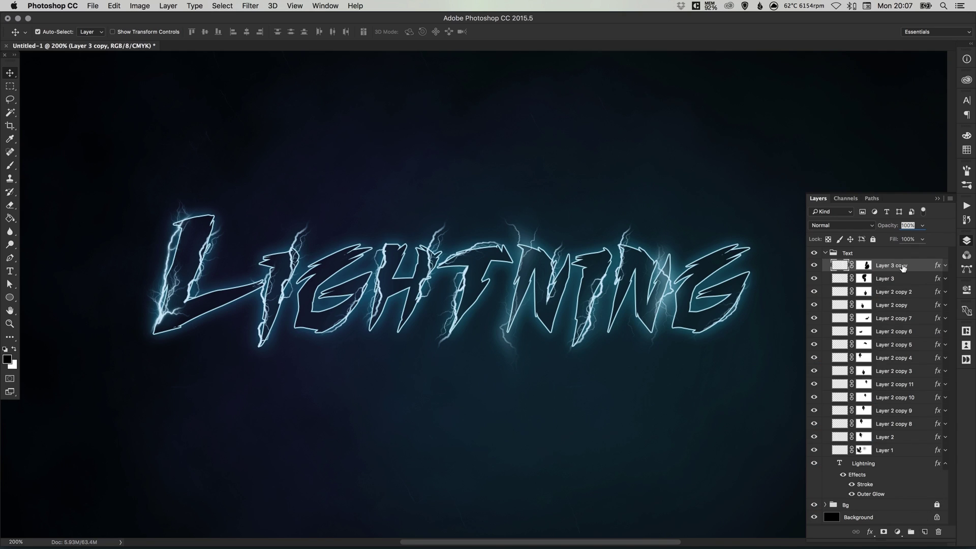
pyautogui.click(925, 532)
pyautogui.press('b')
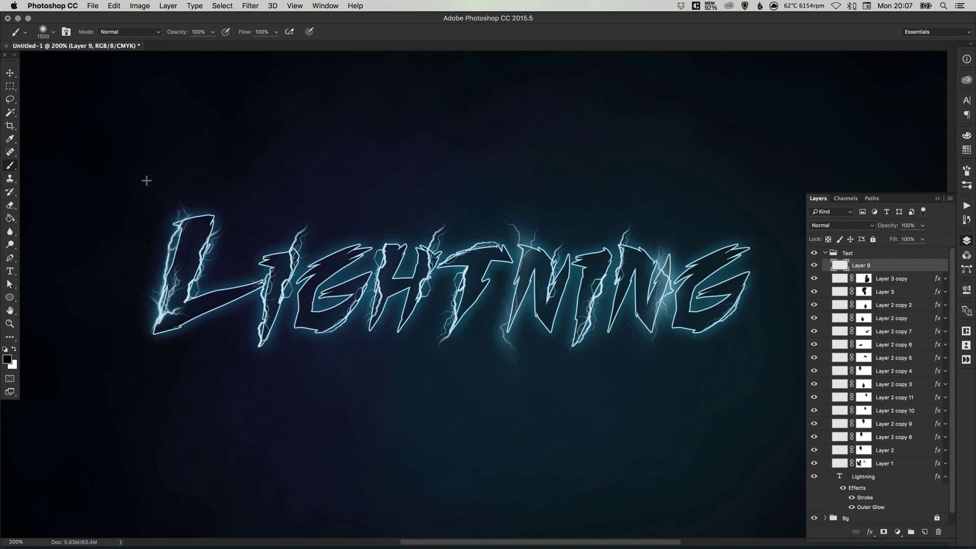
pyautogui.press('x')
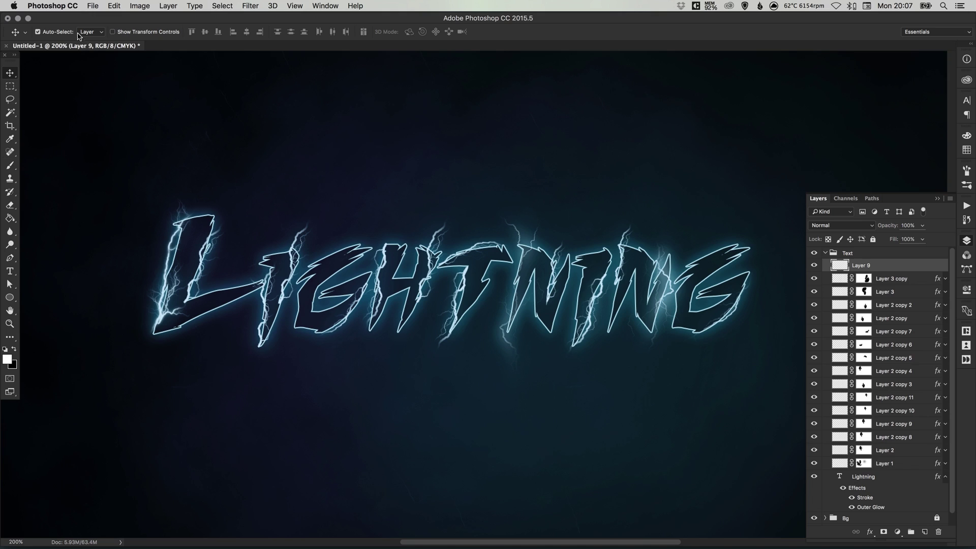
pyautogui.click(53, 31)
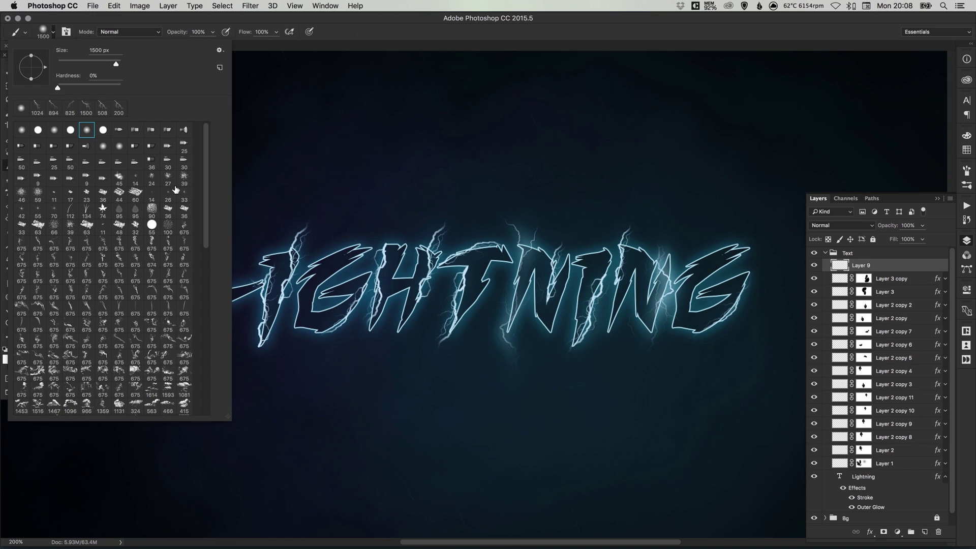
pyautogui.scroll(-10, 206, 184)
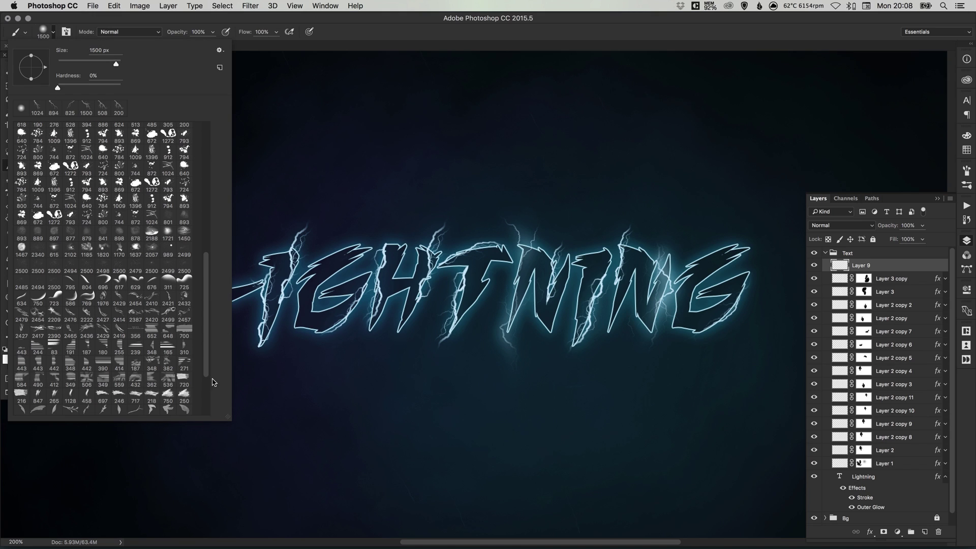
pyautogui.moveTo(209, 368); pyautogui.dragTo(209, 405)
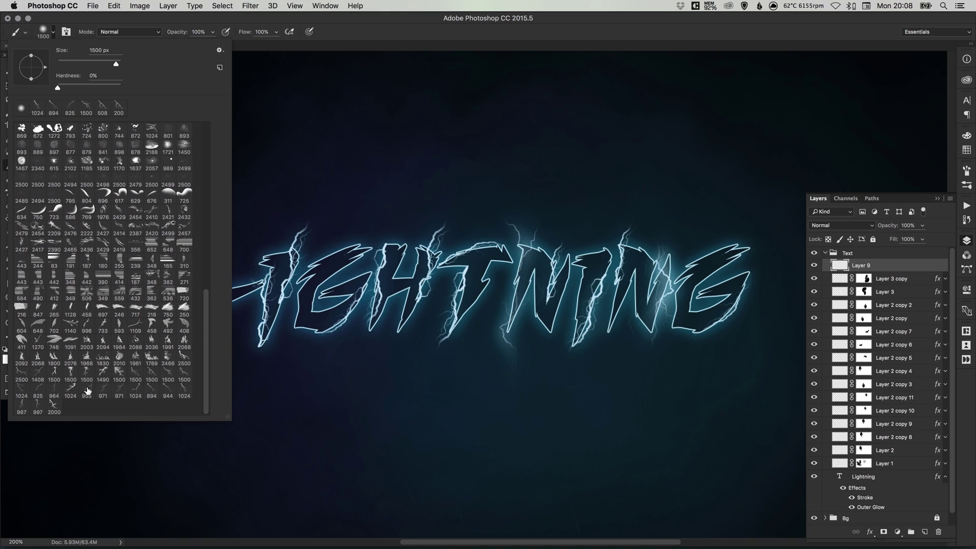
pyautogui.click(102, 377)
# Step: Reduce the lightning brush to 500 px and stamp one white bolt across the G and H on the new layer
pyautogui.click(483, 301)
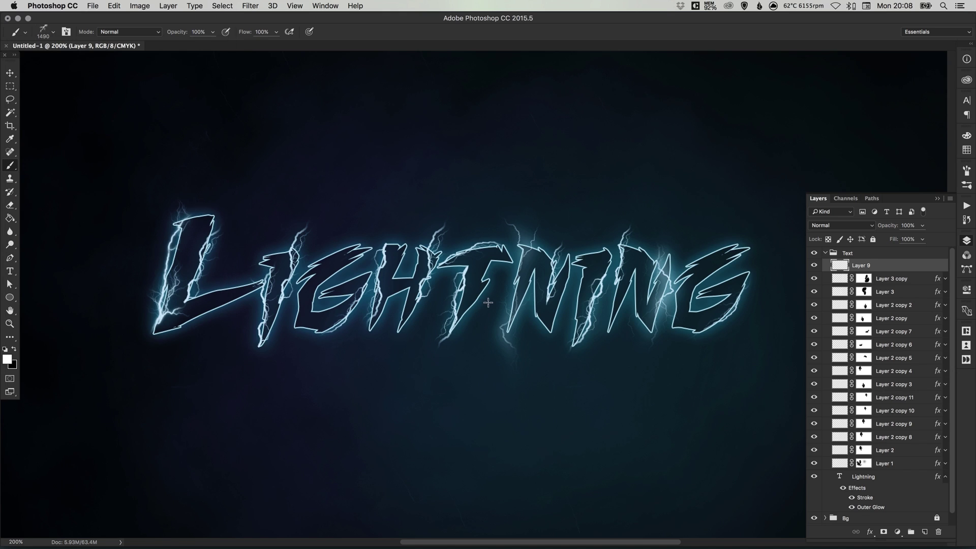
pyautogui.press('super+z')
pyautogui.press('[')
pyautogui.press('[')
pyautogui.press('[')
pyautogui.press('[')
pyautogui.press('[')
pyautogui.press('[')
pyautogui.press('[')
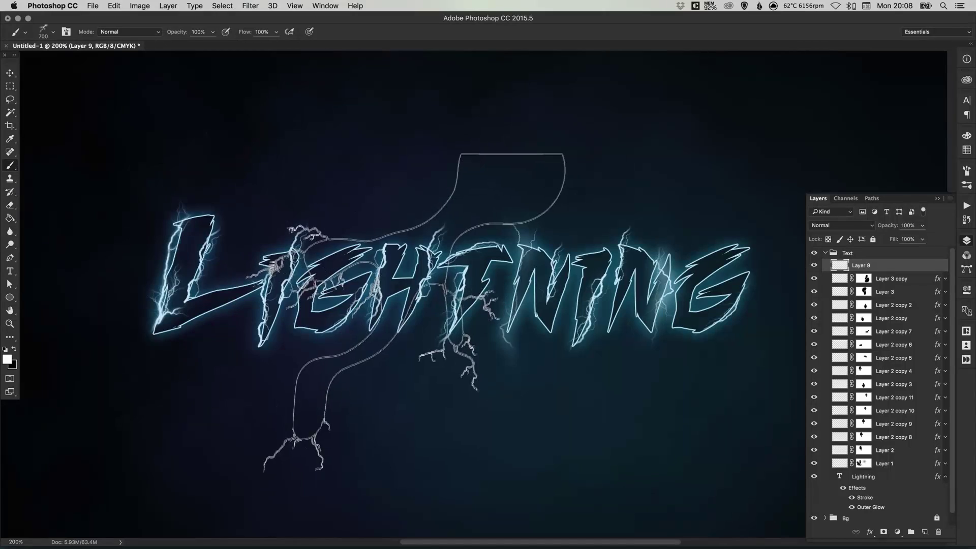
pyautogui.click(416, 311)
# Step: Rotate the stamped bolt so its thick end points down-left and move it over the first I and G
pyautogui.press('v')
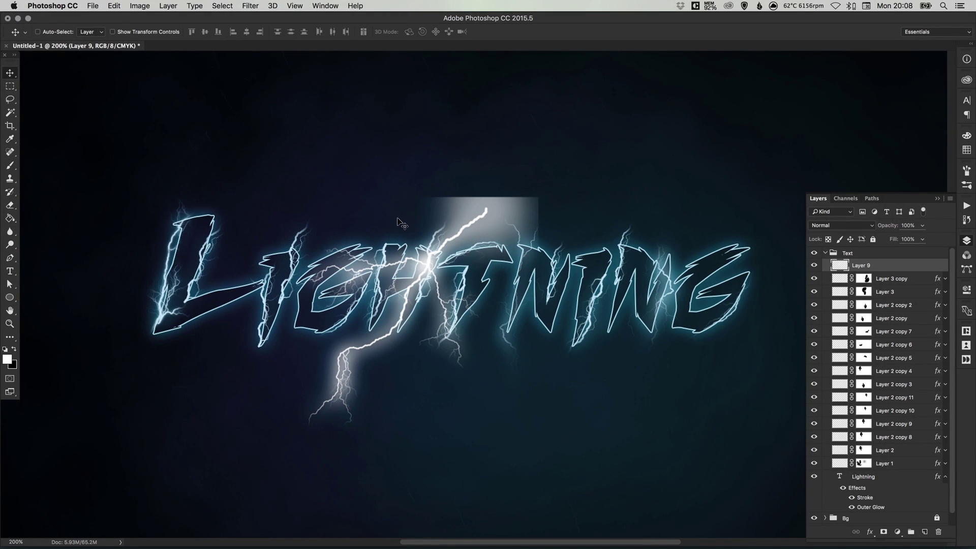
pyautogui.press('super+t')
pyautogui.moveTo(389, 189); pyautogui.dragTo(432, 361)
pyautogui.moveTo(436, 285); pyautogui.dragTo(298, 272)
pyautogui.press('Return')
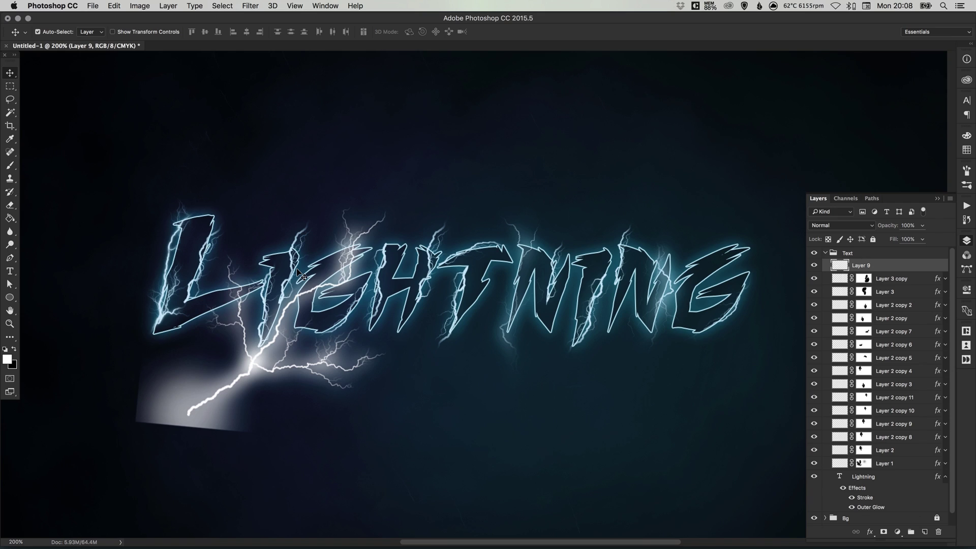
# Step: Nudge the stamped bolt up and to the right so its curve follows the top of the first G
pyautogui.hotkey('shift', 'Up')
pyautogui.hotkey('shift', 'Up')
pyautogui.hotkey('shift', 'Up')
pyautogui.hotkey('shift', 'Right')
pyautogui.hotkey('shift', 'Right')
pyautogui.hotkey('shift', 'Down')
pyautogui.hotkey('shift', 'Down')
pyautogui.hotkey('shift', 'Down')
pyautogui.hotkey('shift', 'Up')
pyautogui.hotkey('shift', 'Up')
pyautogui.hotkey('shift', 'Up')
pyautogui.hotkey('shift', 'Up')
pyautogui.hotkey('shift', 'Up')
pyautogui.hotkey('shift', 'Up')
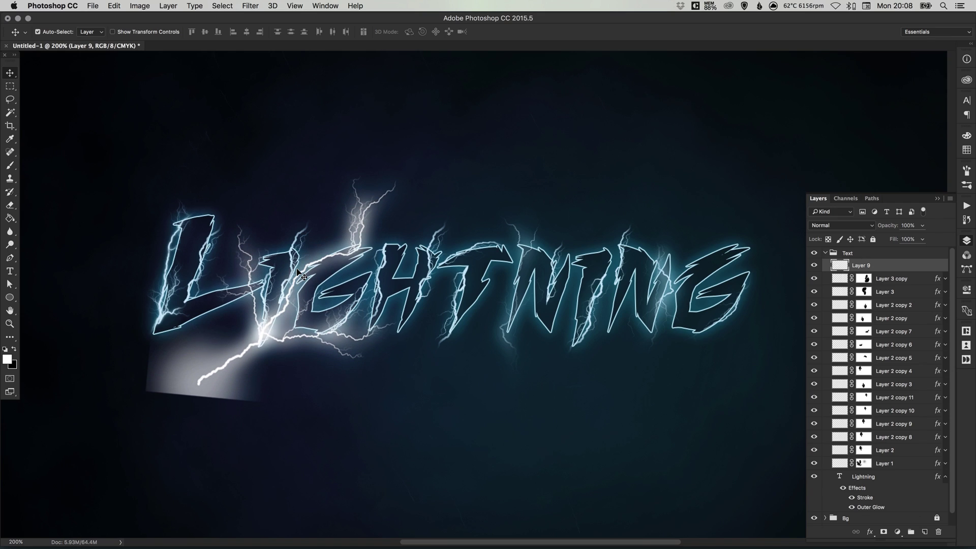
# Step: Rotate the stamped bolt slightly counterclockwise and shift it right to fit the first G's outline
pyautogui.press('super+t')
pyautogui.moveTo(464, 200); pyautogui.dragTo(440, 186)
pyautogui.press('Return')
pyautogui.hotkey('shift', 'Right')
pyautogui.hotkey('shift', 'Right')
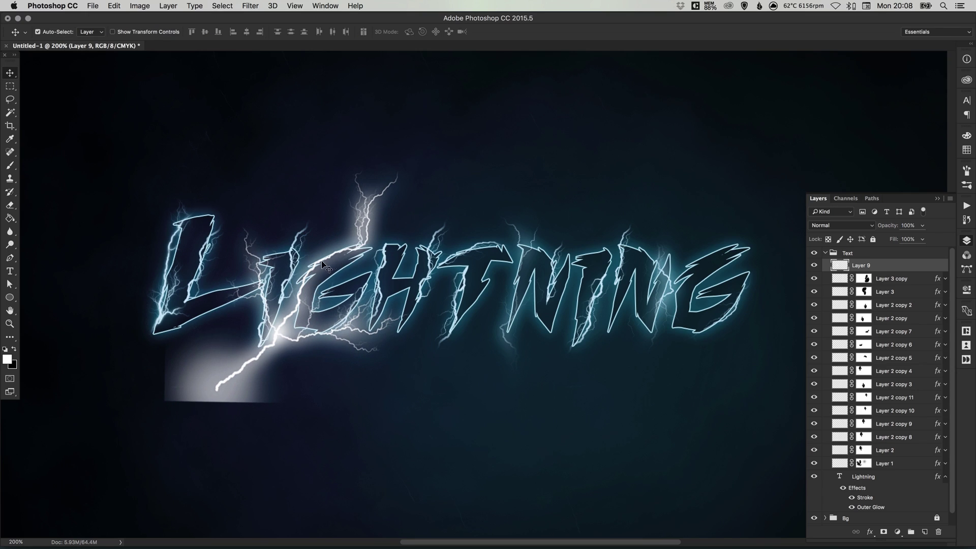
# Step: Add a layer mask to Layer 9 and set up a soft round brush at 175 px with black as the foreground colour
pyautogui.click(885, 532)
pyautogui.press('b')
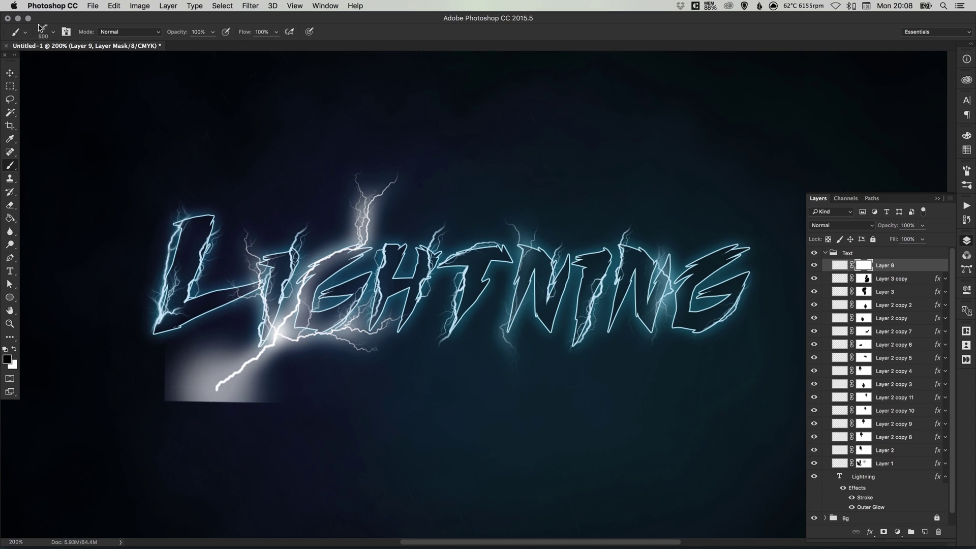
pyautogui.rightClick(107, 75)
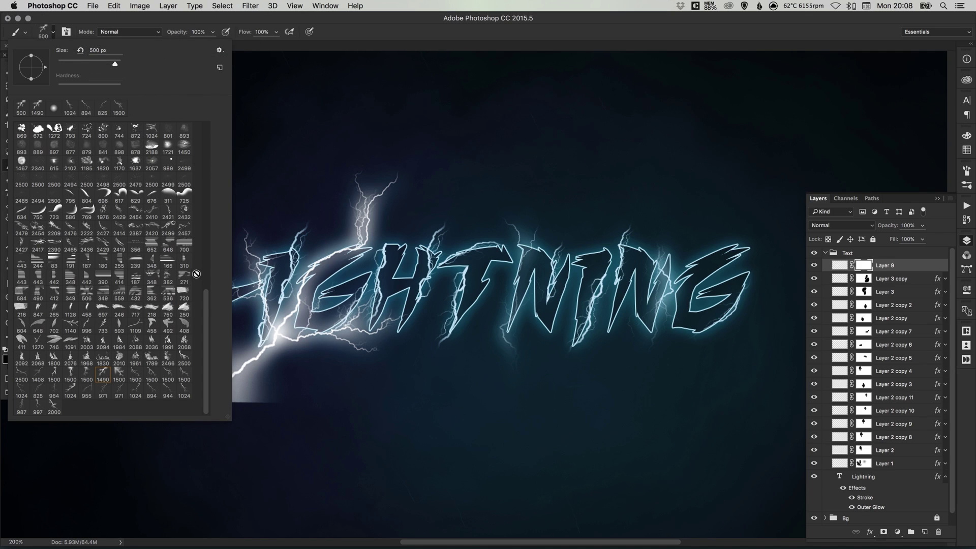
pyautogui.moveTo(208, 303); pyautogui.dragTo(199, 126)
pyautogui.click(53, 131)
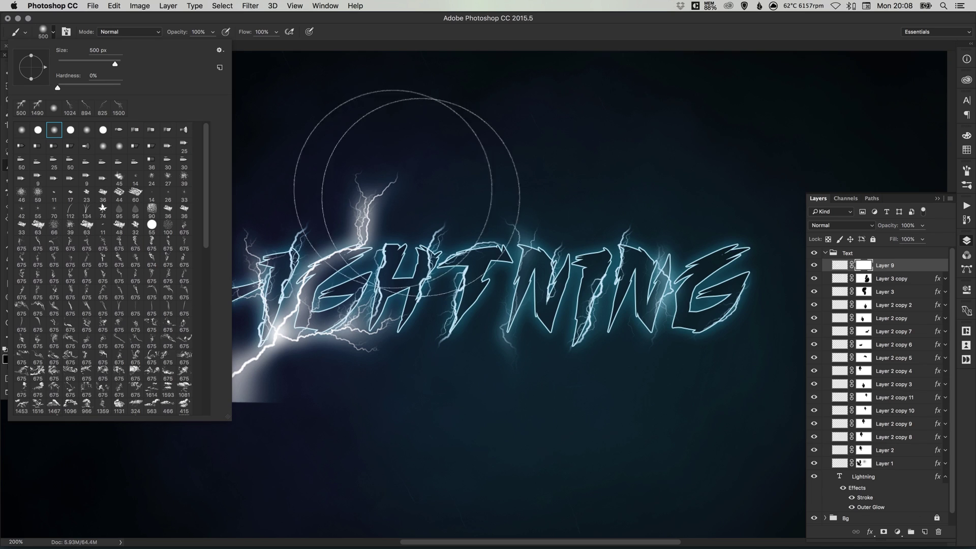
pyautogui.press('Return')
pyautogui.press('[')
pyautogui.press('[')
pyautogui.press('[')
pyautogui.press('[')
pyautogui.press('[')
pyautogui.press('[')
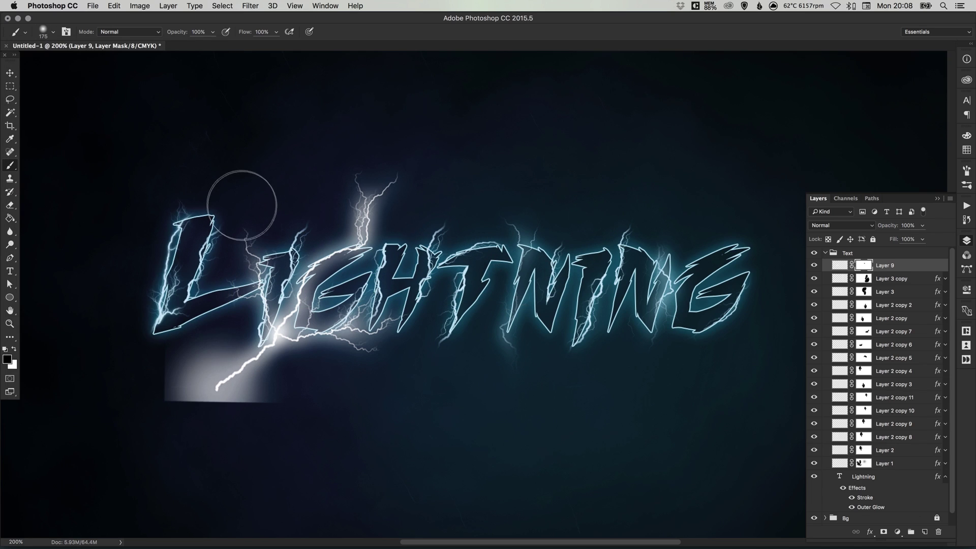
# Step: Paint black on the Layer 9 mask to hide the stamped bolt around the L, I and G
pyautogui.moveTo(251, 199)
pyautogui.mouseDown()
pyautogui.moveTo(241, 337)
pyautogui.moveTo(215, 389)
pyautogui.moveTo(361, 179)
pyautogui.moveTo(394, 193)
pyautogui.moveTo(210, 397)
pyautogui.moveTo(169, 398)
pyautogui.moveTo(185, 417)
pyautogui.mouseUp()
pyautogui.moveTo(261, 420)
pyautogui.mouseDown()
pyautogui.moveTo(375, 359)
pyautogui.moveTo(379, 338)
pyautogui.mouseUp()
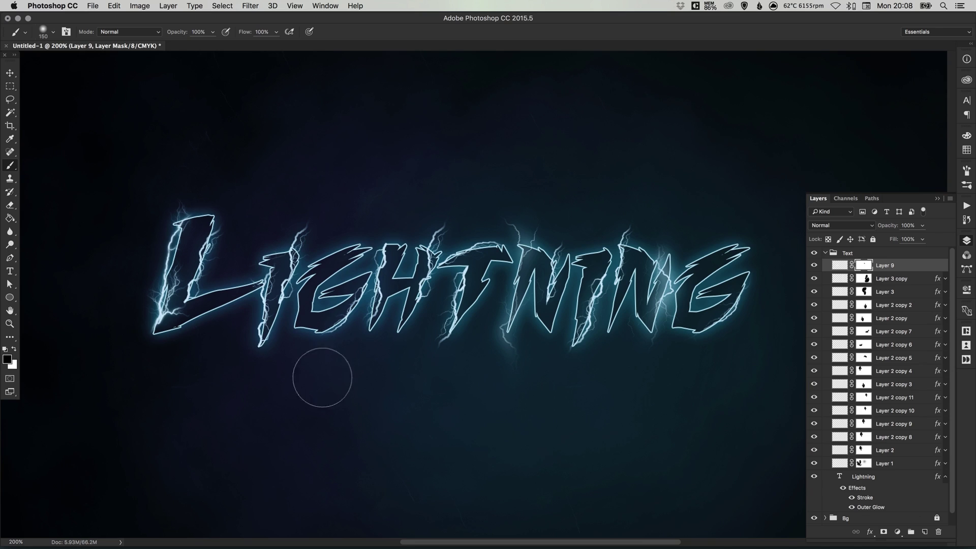
pyautogui.moveTo(377, 253); pyautogui.dragTo(333, 206)
# Step: Reveal the bolt along the first G with white on the mask, then trim its surroundings with an 80 px black brush
pyautogui.click(15, 349)
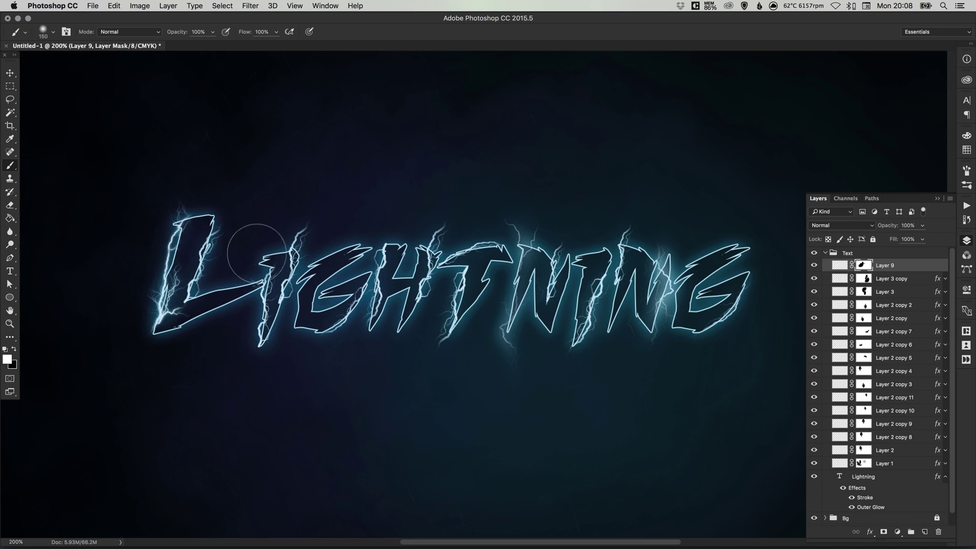
pyautogui.moveTo(298, 270)
pyautogui.mouseDown()
pyautogui.moveTo(284, 296)
pyautogui.moveTo(347, 235)
pyautogui.moveTo(310, 262)
pyautogui.moveTo(362, 243)
pyautogui.moveTo(344, 250)
pyautogui.moveTo(300, 312)
pyautogui.moveTo(299, 359)
pyautogui.moveTo(350, 323)
pyautogui.moveTo(301, 356)
pyautogui.moveTo(340, 314)
pyautogui.moveTo(285, 367)
pyautogui.moveTo(239, 355)
pyautogui.moveTo(266, 303)
pyautogui.moveTo(239, 318)
pyautogui.moveTo(296, 232)
pyautogui.moveTo(339, 214)
pyautogui.moveTo(291, 236)
pyautogui.moveTo(303, 201)
pyautogui.moveTo(300, 235)
pyautogui.mouseUp()
pyautogui.press('x')
pyautogui.press('[')
pyautogui.press('[')
pyautogui.press('[')
pyautogui.press('[')
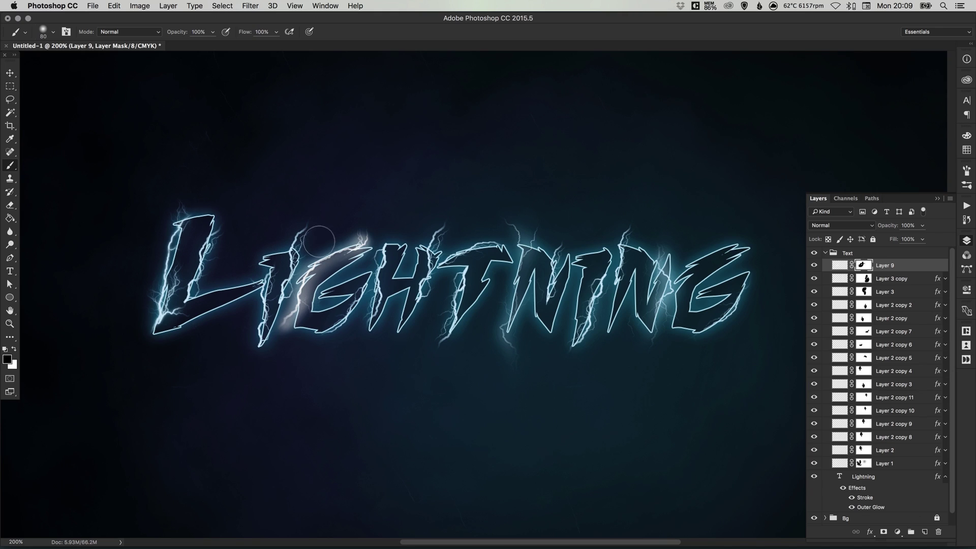
pyautogui.moveTo(277, 299)
pyautogui.mouseDown()
pyautogui.moveTo(289, 336)
pyautogui.moveTo(319, 311)
pyautogui.mouseUp()
pyautogui.moveTo(336, 232)
pyautogui.mouseDown()
pyautogui.moveTo(375, 225)
pyautogui.moveTo(379, 237)
pyautogui.moveTo(348, 271)
pyautogui.mouseUp()
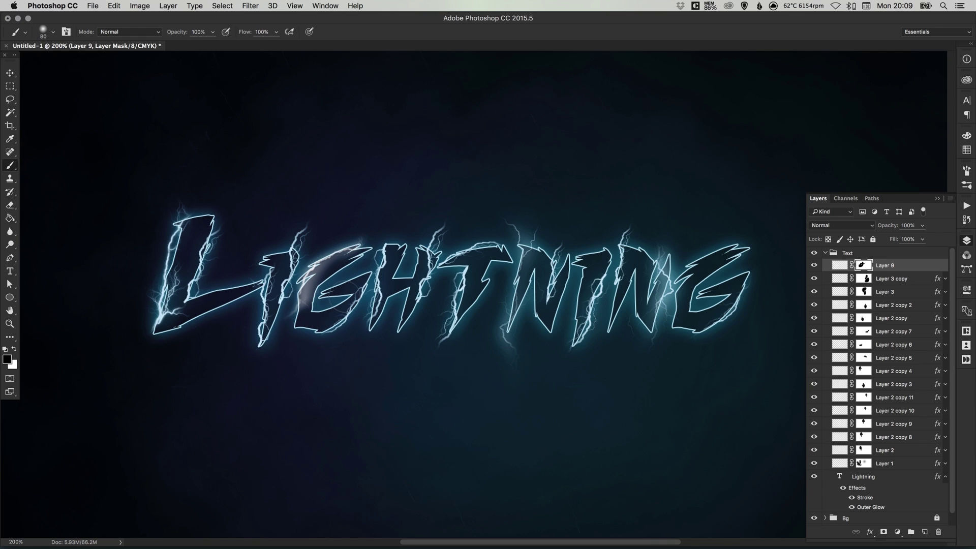
# Step: Copy the layer style of Layer 3 copy and paste it onto Layer 9
pyautogui.press('v')
pyautogui.rightClick(891, 278)
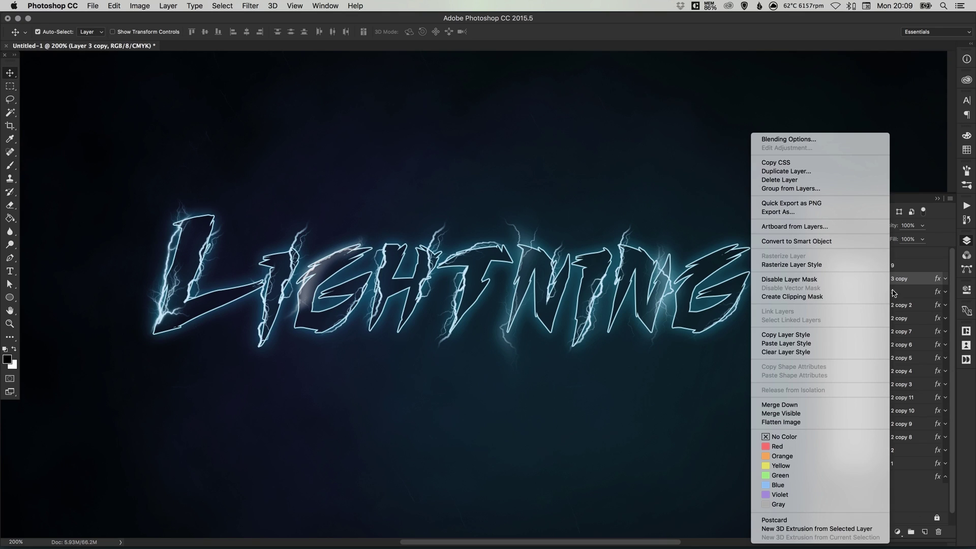
pyautogui.click(793, 334)
pyautogui.click(907, 263)
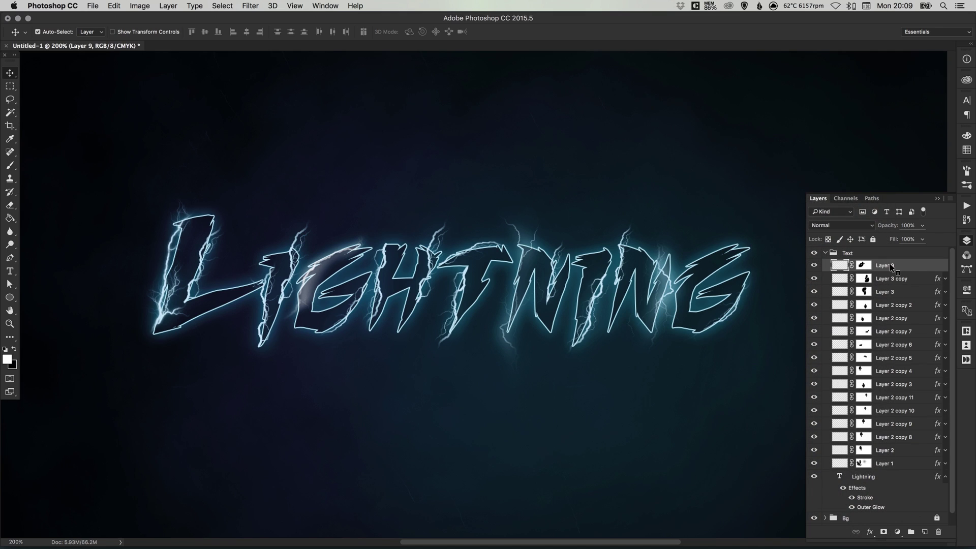
pyautogui.rightClick(890, 263)
pyautogui.click(811, 342)
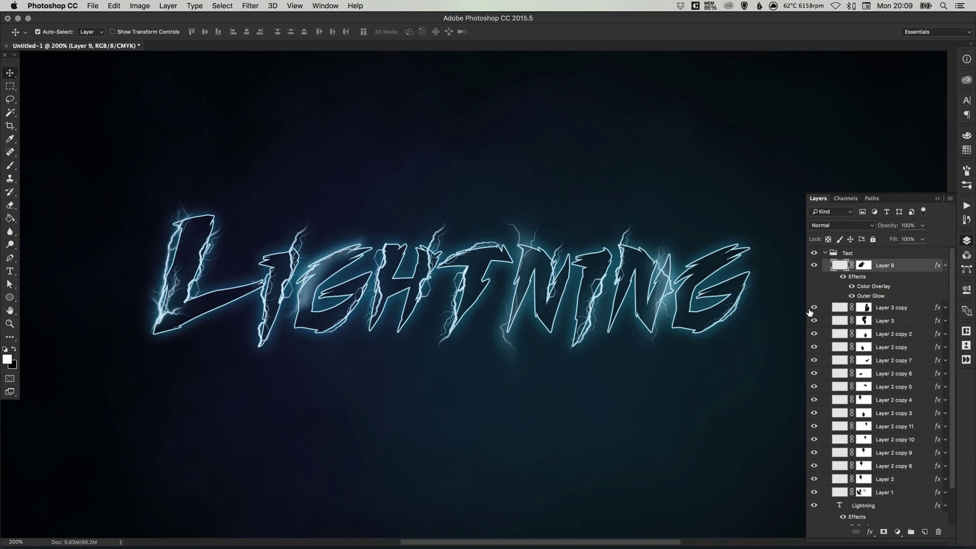
# Step: Duplicate the Layer 9 bolt and place the copy over the upper part of the last G
pyautogui.moveTo(544, 229); pyautogui.dragTo(520, 220)
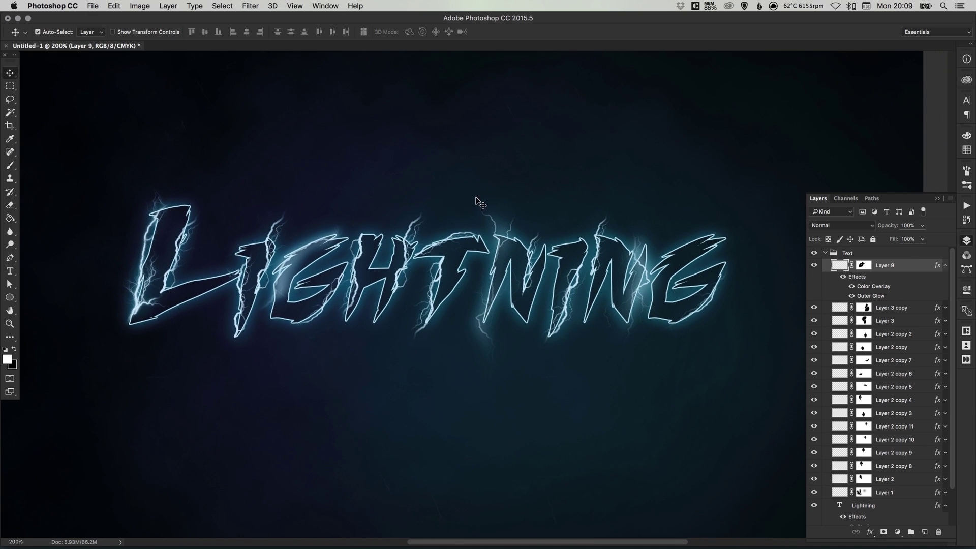
pyautogui.hotkey('ctrl', 'j')
pyautogui.hotkey('ctrl', 't')
pyautogui.moveTo(327, 245); pyautogui.dragTo(696, 222)
pyautogui.press('Return')
# Step: Set the opacity of the Layer 9 copy bolt to 70%
pyautogui.click(923, 227)
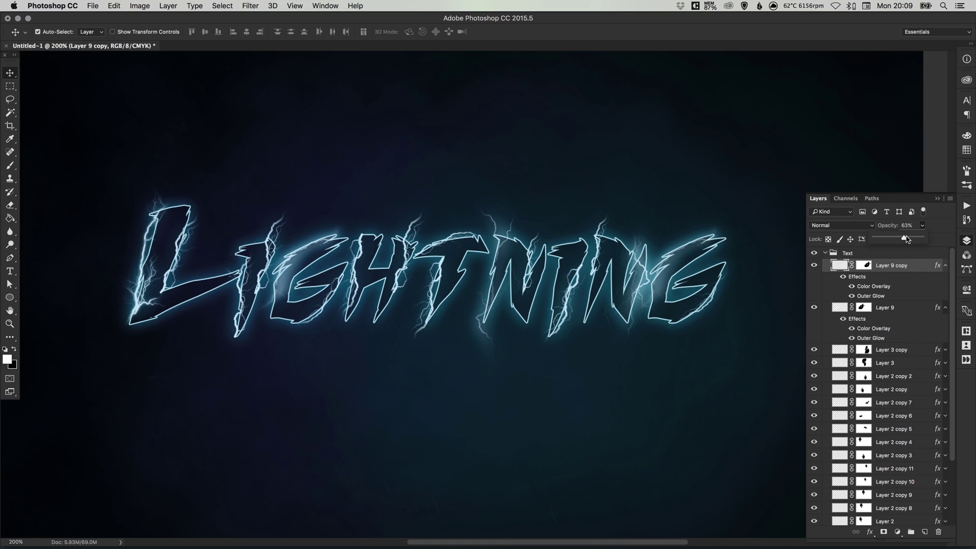
pyautogui.click(906, 225)
pyautogui.write('70')
# Step: Duplicate the Layer 9 bolt, rotate the copy to -165 degrees and place it along the lower edge of the first G
pyautogui.click(279, 278)
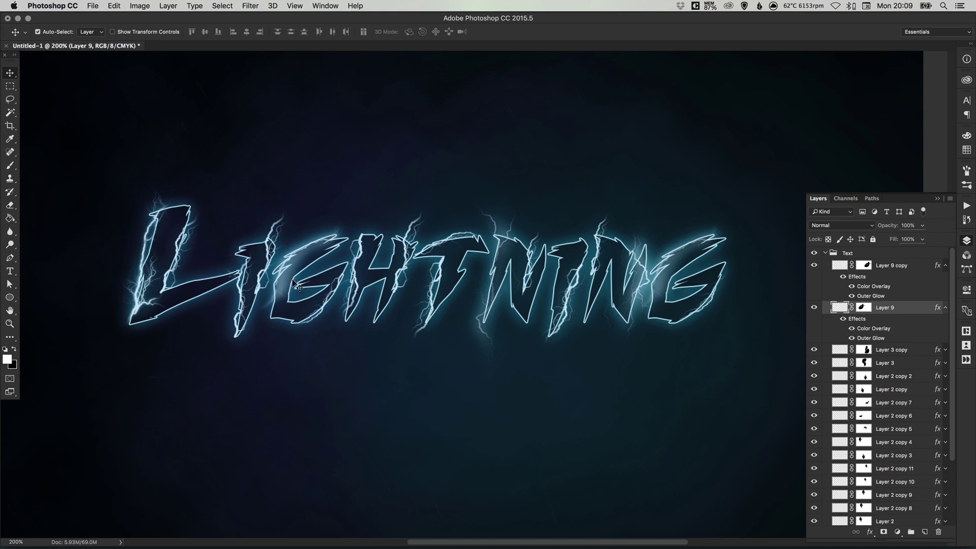
pyautogui.hotkey('ctrl', 'j')
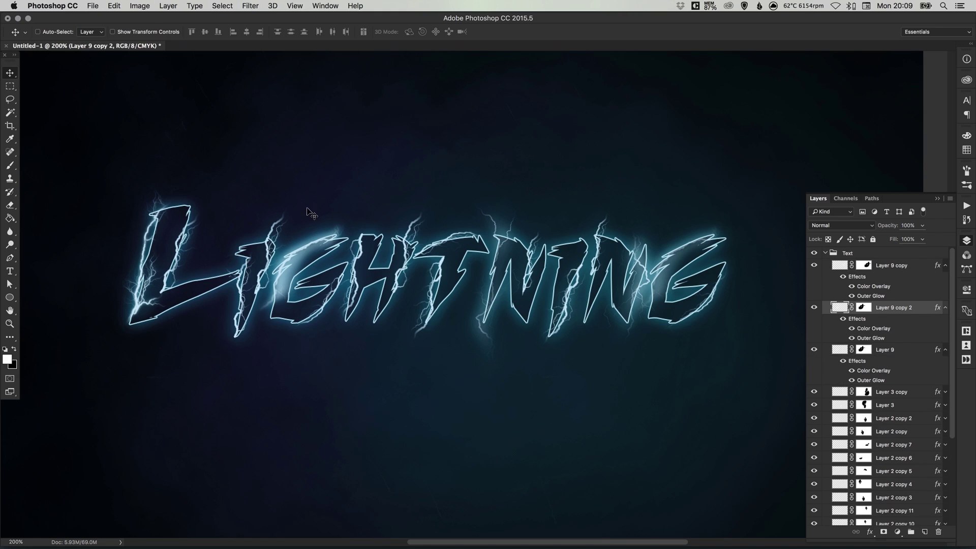
pyautogui.hotkey('ctrl', 't')
pyautogui.moveTo(338, 154); pyautogui.dragTo(387, 197)
pyautogui.moveTo(464, 222); pyautogui.dragTo(319, 317)
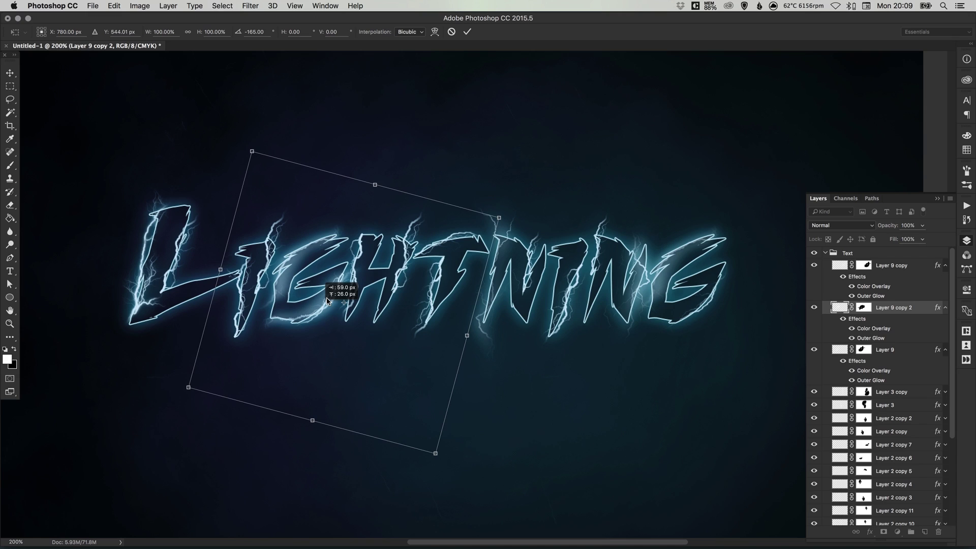
pyautogui.press('Return')
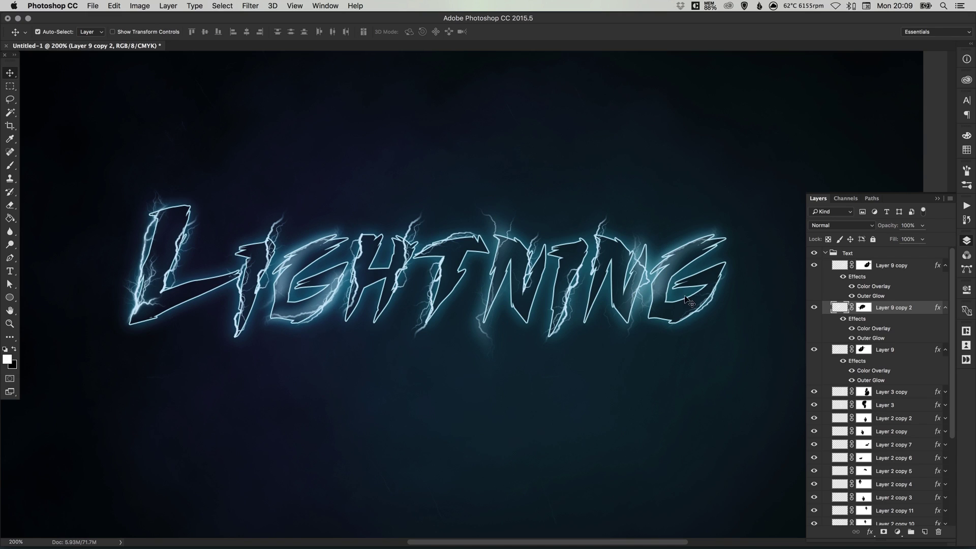
# Step: Duplicate the Layer 9 copy 2 bolt, rotate and fit the copy along the lower edge of the last G, and activate its mask
pyautogui.press('super+j')
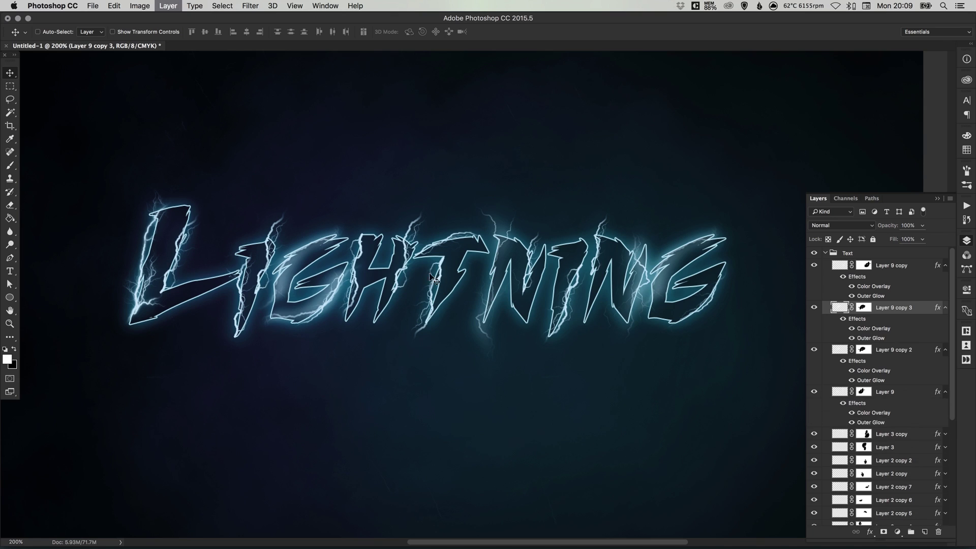
pyautogui.press('super+t')
pyautogui.moveTo(401, 264); pyautogui.dragTo(730, 285)
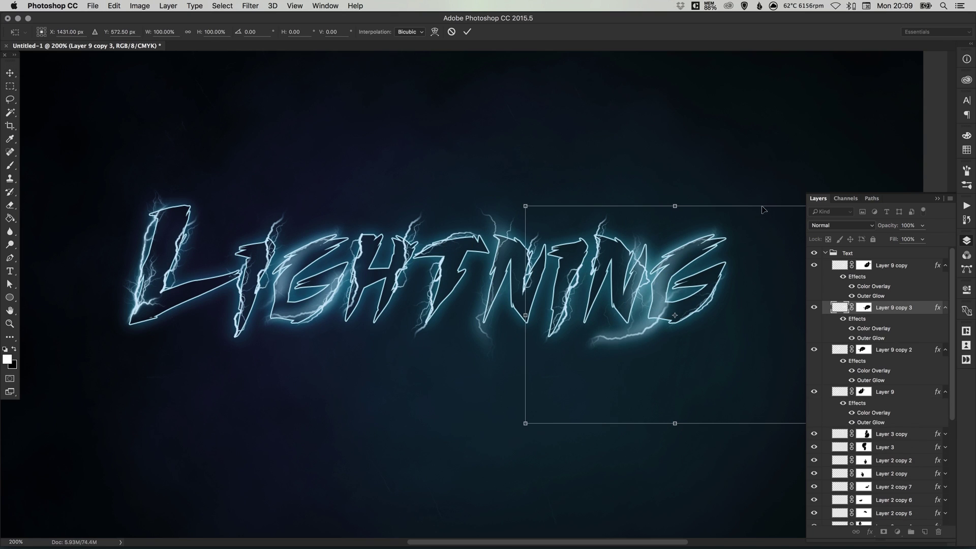
pyautogui.moveTo(761, 200); pyautogui.dragTo(801, 288)
pyautogui.moveTo(632, 304); pyautogui.dragTo(663, 315)
pyautogui.press('Return')
pyautogui.click(864, 307)
pyautogui.press('x')
pyautogui.press('b')
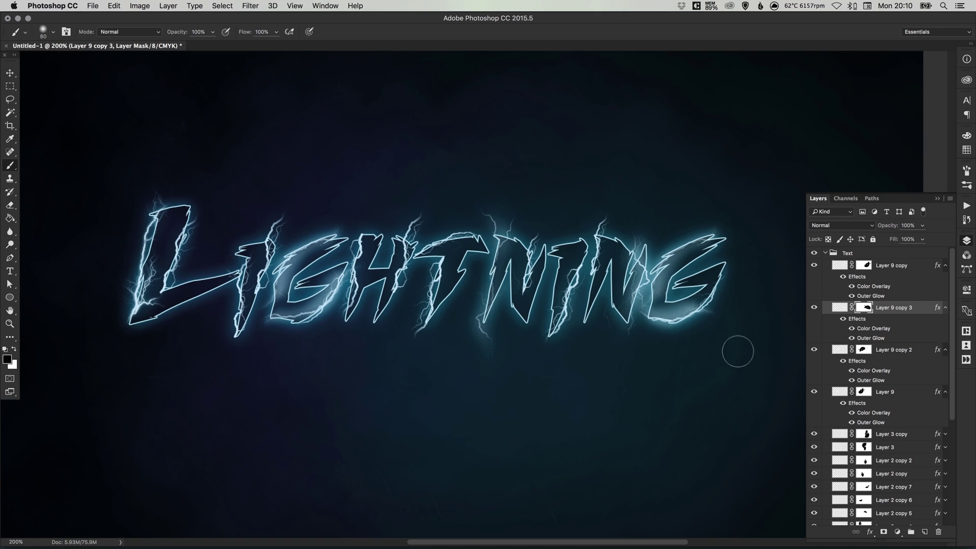
pyautogui.press('v')
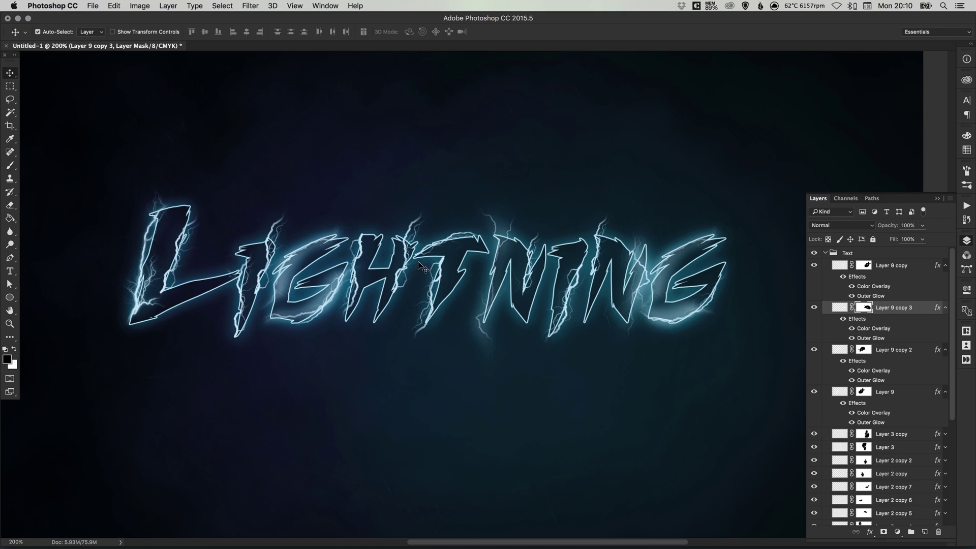
# Step: Duplicate the small bolt on the H, rotate the copy and place it against the stem of the T
pyautogui.moveTo(405, 240); pyautogui.dragTo(458, 266)
pyautogui.press('super+z')
pyautogui.press('super+t')
pyautogui.moveTo(566, 259); pyautogui.dragTo(508, 211)
pyautogui.moveTo(493, 273); pyautogui.dragTo(448, 322)
pyautogui.moveTo(495, 277); pyautogui.dragTo(460, 283)
pyautogui.press('Return')
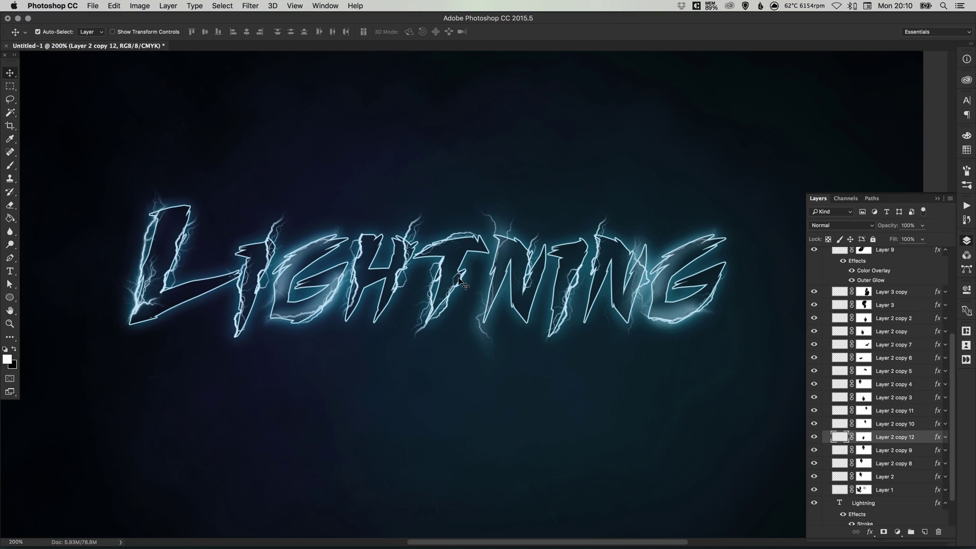
# Step: Duplicate the Layer 1 bolt and rotate the copy so that it runs along the lower arm of the L
pyautogui.click(138, 295)
pyautogui.press('super+j')
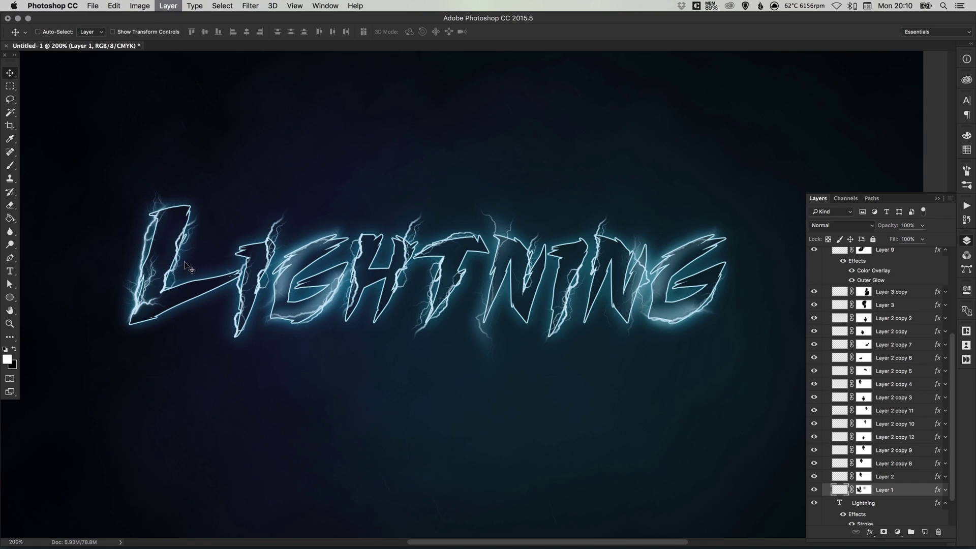
pyautogui.press('super+t')
pyautogui.moveTo(275, 209); pyautogui.dragTo(194, 218)
pyautogui.moveTo(239, 261); pyautogui.dragTo(291, 331)
pyautogui.moveTo(394, 293); pyautogui.dragTo(364, 271)
pyautogui.press('Return')
# Step: Nudge the Layer 1 copy bolt up and to the left to align it with the corner of the L
pyautogui.hotkey('shift', 'Up')
pyautogui.hotkey('shift', 'Up')
pyautogui.hotkey('shift', 'Up')
pyautogui.hotkey('shift', 'Down')
pyautogui.hotkey('shift', 'Left')
pyautogui.hotkey('shift', 'Left')
pyautogui.hotkey('shift', 'Left')
pyautogui.hotkey('shift', 'Down')
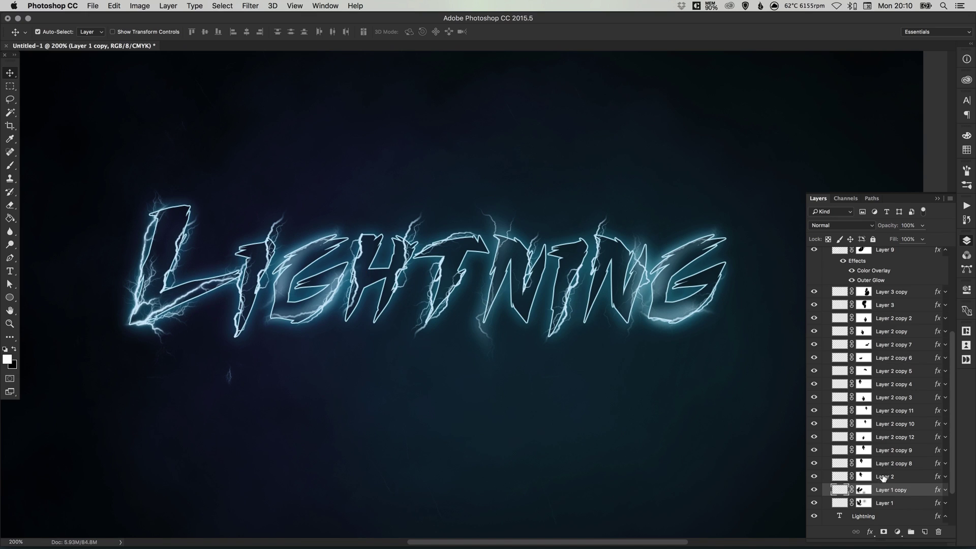
# Step: Paint black on the Layer 1 copy mask to hide the bolt tips sticking out below the corner of the L
pyautogui.click(864, 489)
pyautogui.press('x')
pyautogui.press('b')
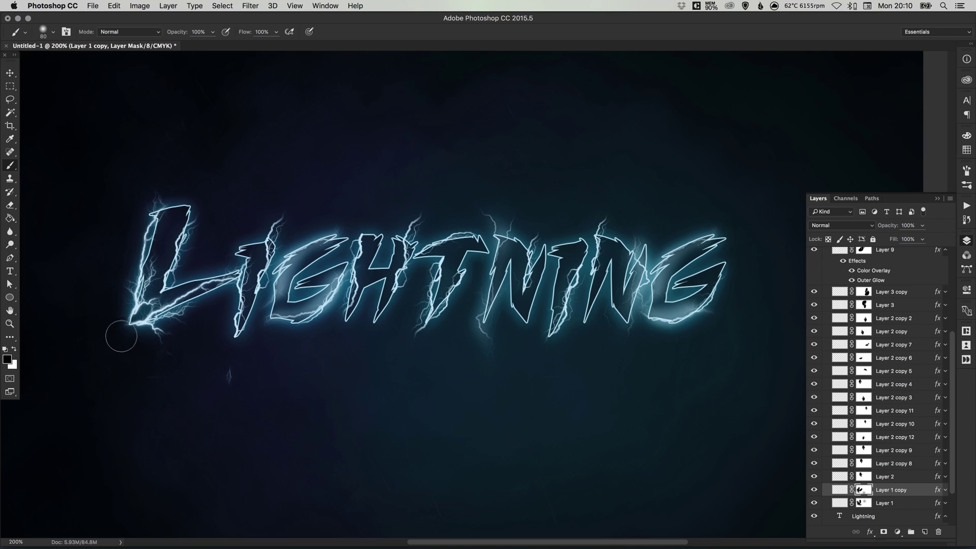
pyautogui.moveTo(165, 339)
pyautogui.mouseDown()
pyautogui.moveTo(137, 344)
pyautogui.moveTo(163, 344)
pyautogui.mouseUp()
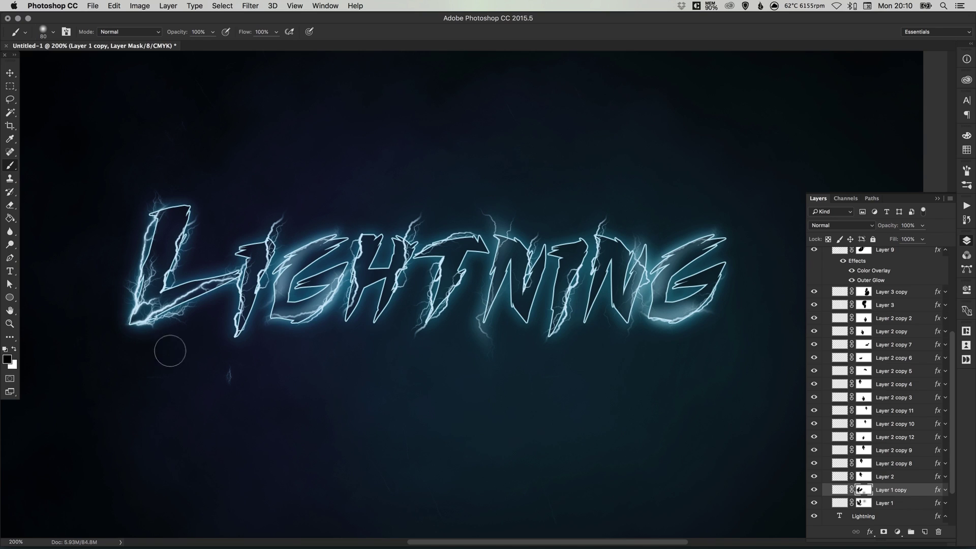
pyautogui.press('v')
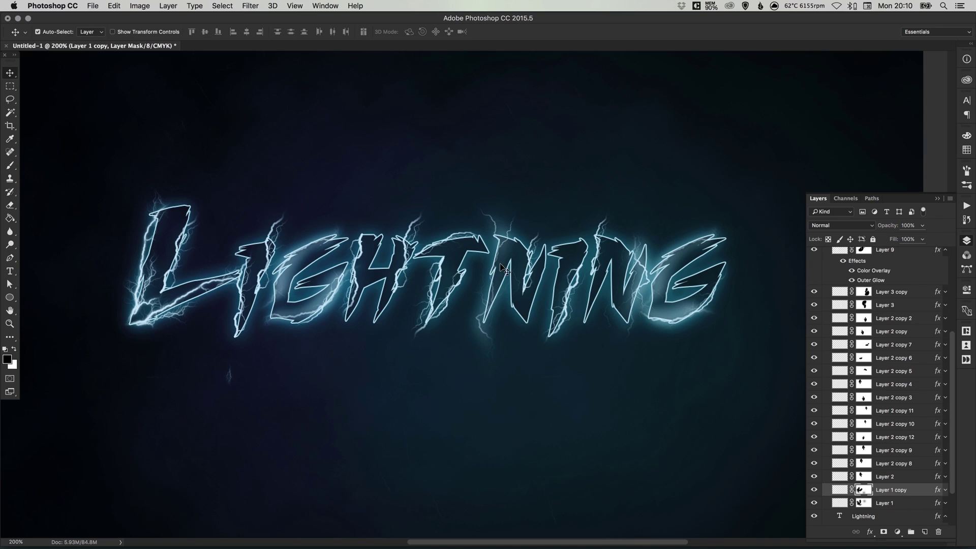
# Step: Duplicate the Layer 2 copy 10 bolt on the first N and place the transformed copy on the second N
pyautogui.keyDown('ctrl'); pyautogui.click(530, 265); pyautogui.keyUp('ctrl')
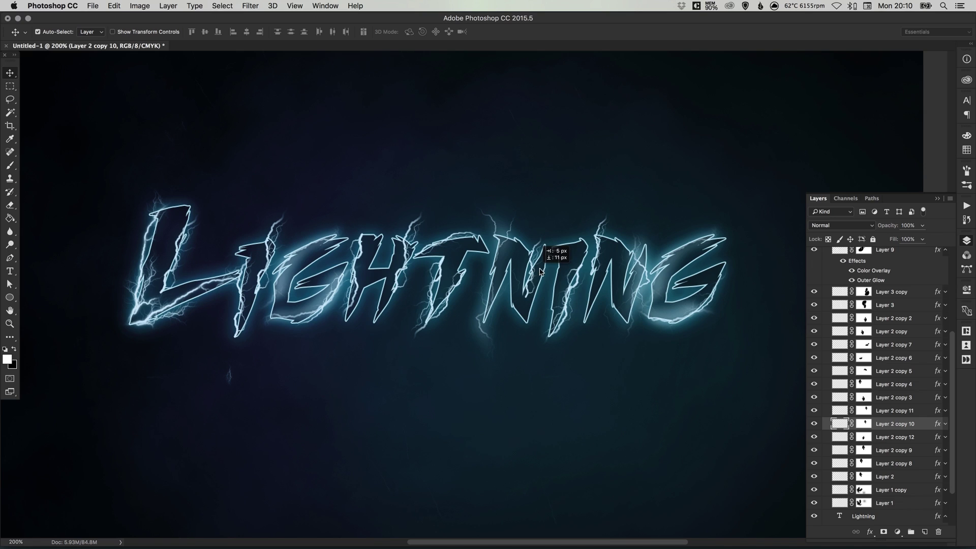
pyautogui.hotkey('ctrl', 'alt', 't')
pyautogui.moveTo(544, 260); pyautogui.dragTo(629, 292)
pyautogui.moveTo(717, 290); pyautogui.dragTo(721, 272)
pyautogui.press('Return')
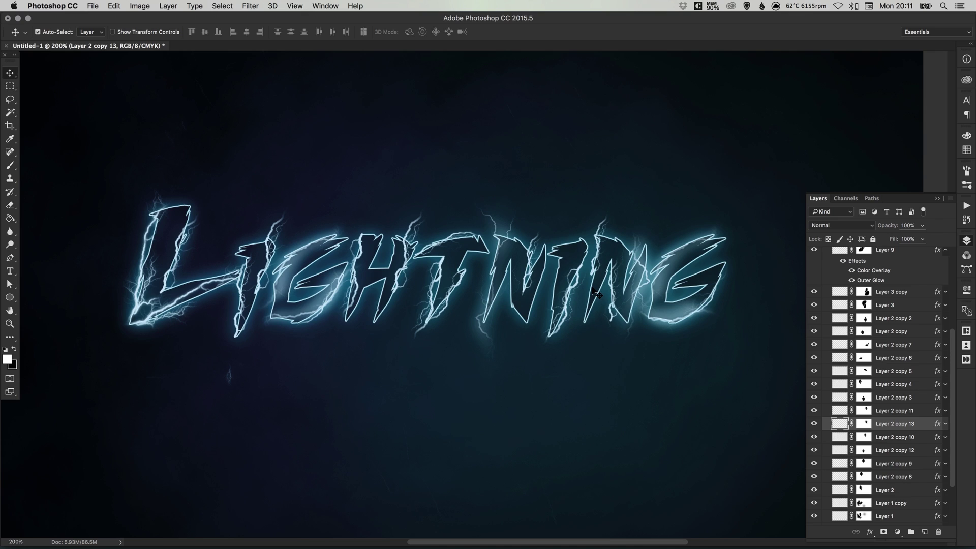
# Step: Nudge the Layer 2 copy 13 bolt up and slightly to the right to fit the second N
pyautogui.hotkey('shift', 'Up')
pyautogui.hotkey('shift', 'Up')
pyautogui.hotkey('shift', 'Up')
pyautogui.hotkey('shift', 'Up')
pyautogui.press('Right')
pyautogui.press('Right')
pyautogui.press('Right')
pyautogui.press('Right')
pyautogui.moveTo(575, 236); pyautogui.dragTo(572, 247)
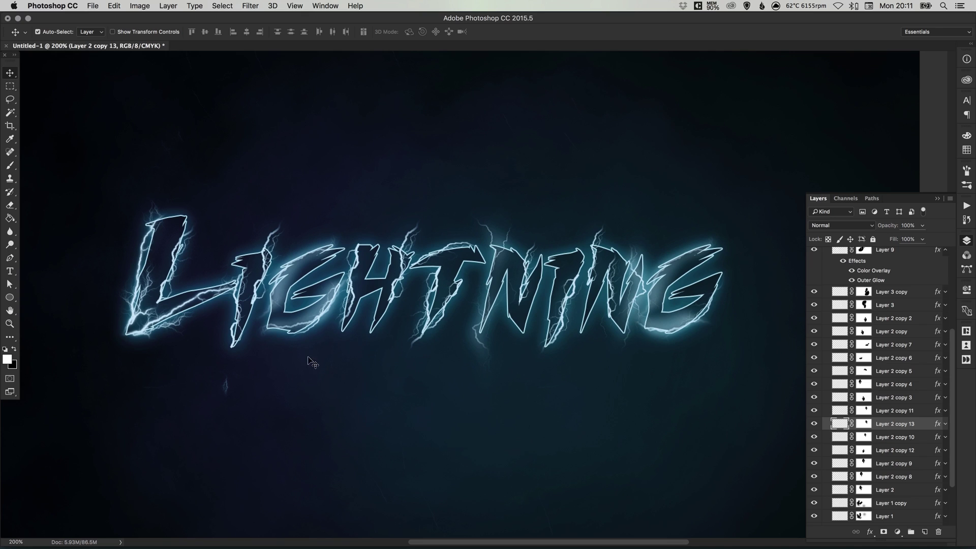
# Step: Paint out the stray bolt fragment below the L on the Layer 1 copy mask
pyautogui.moveTo(226, 388); pyautogui.dragTo(225, 388)
pyautogui.press('super+z')
pyautogui.click(866, 503)
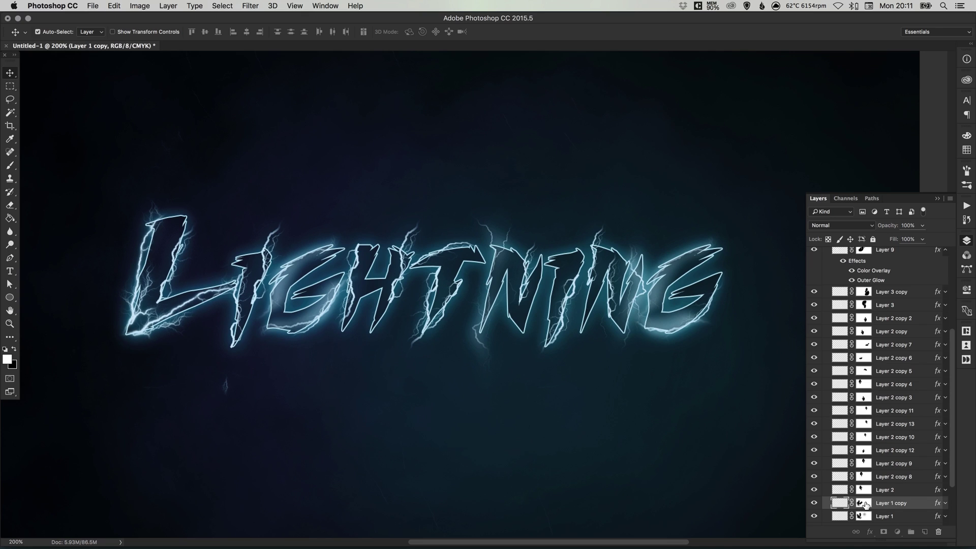
pyautogui.press('b')
pyautogui.moveTo(208, 394)
pyautogui.mouseDown()
pyautogui.moveTo(228, 396)
pyautogui.moveTo(241, 377)
pyautogui.mouseUp()
pyautogui.press('v')
pyautogui.moveTo(514, 240)
pyautogui.mouseDown()
pyautogui.moveTo(522, 252)
pyautogui.moveTo(533, 236)
pyautogui.mouseUp()
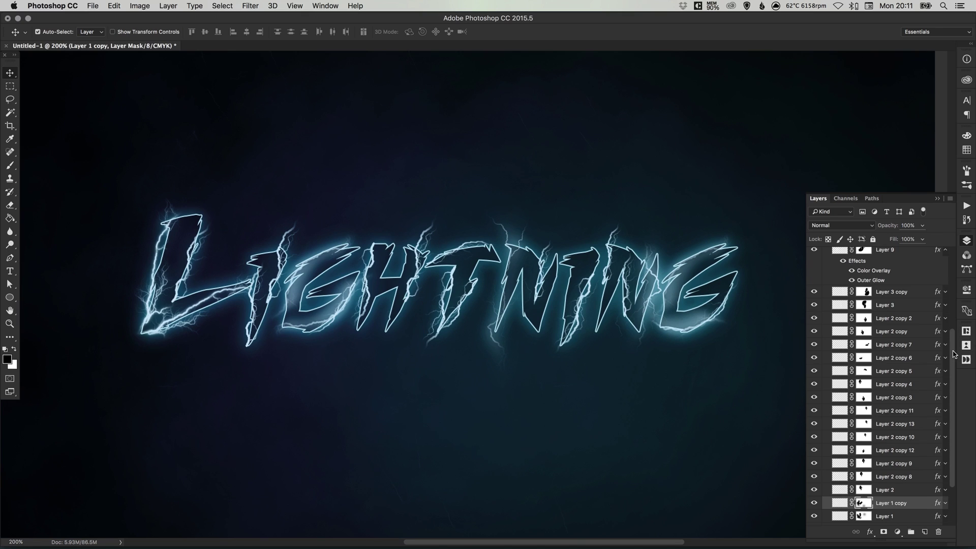
# Step: Duplicate the Lightning text layer twice to strengthen its outline and glow
pyautogui.moveTo(953, 353); pyautogui.dragTo(957, 394)
pyautogui.click(863, 467)
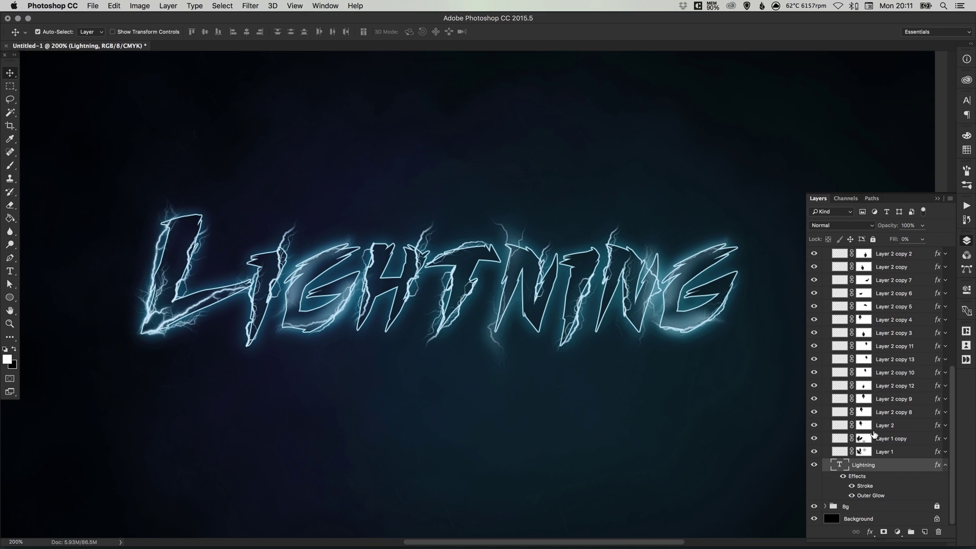
pyautogui.press('super+j')
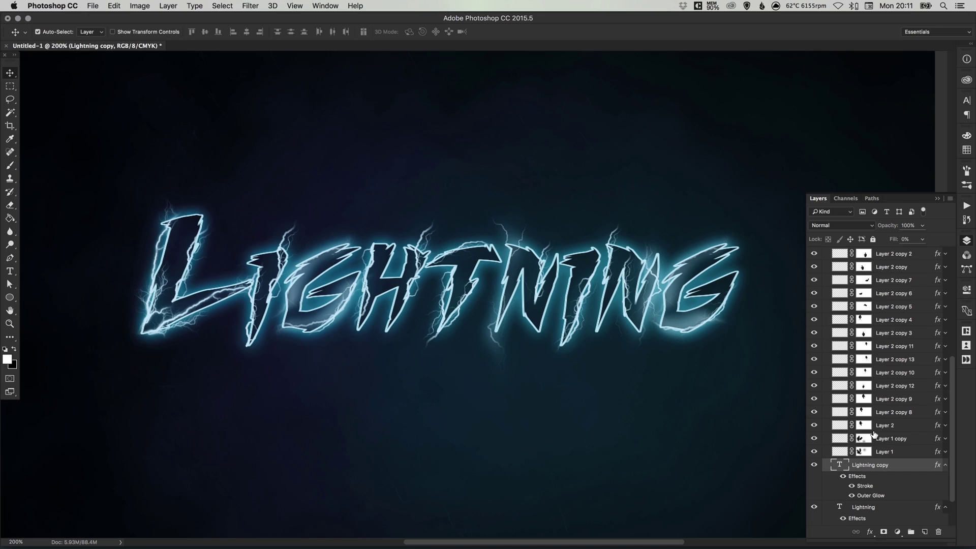
pyautogui.press('super+j')
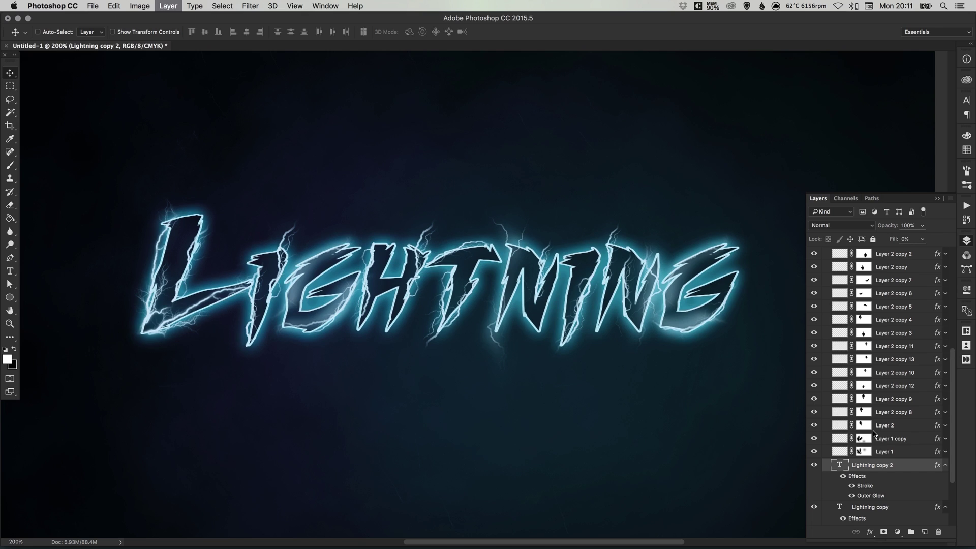
# Step: Rotate the Lightning copy 2 text by about -0.3° and set its opacity to 50%
pyautogui.press('super+t')
pyautogui.moveTo(755, 209); pyautogui.dragTo(756, 208)
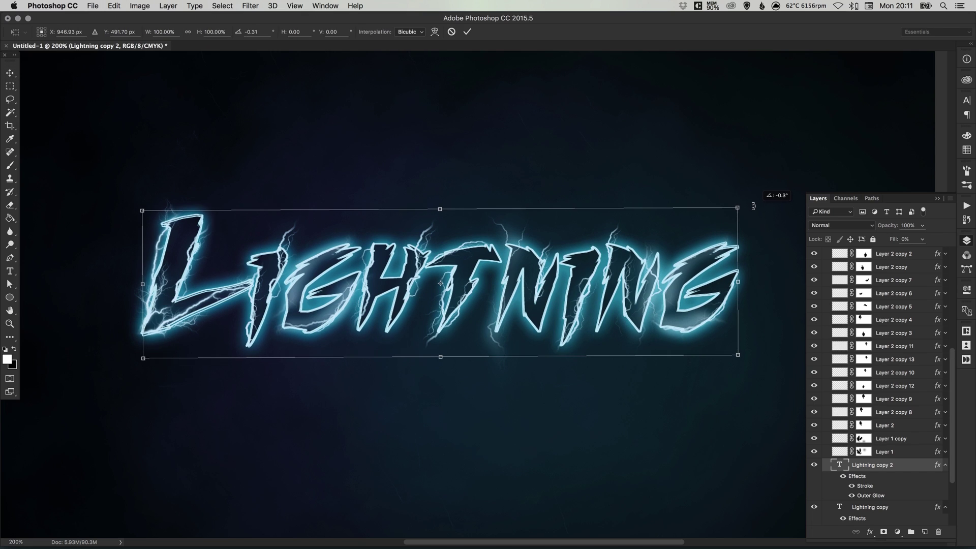
pyautogui.press('Return')
pyautogui.click(922, 226)
pyautogui.click(897, 237)
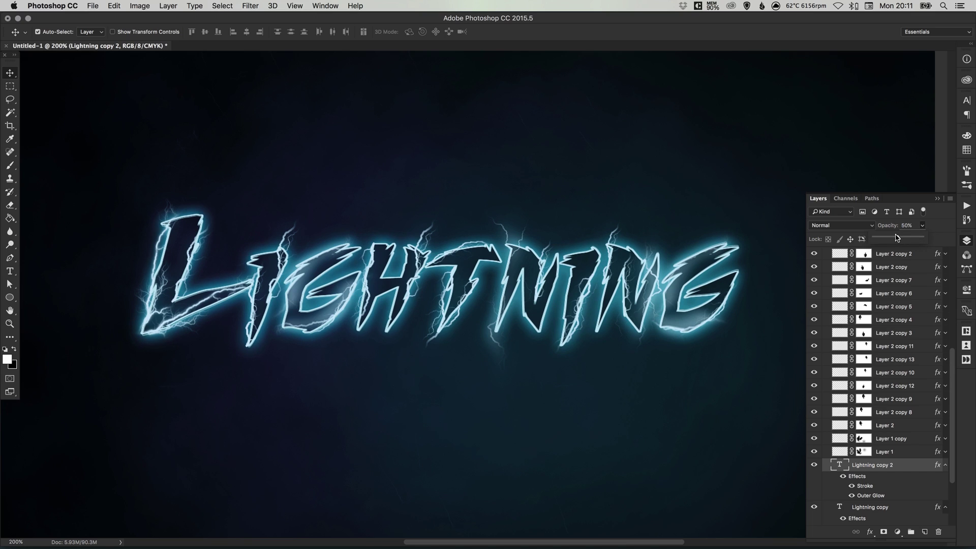
# Step: Hide the Outer Glow effect of Lightning copy 2 and leave only its Stroke effect showing
pyautogui.click(852, 496)
pyautogui.click(851, 486)
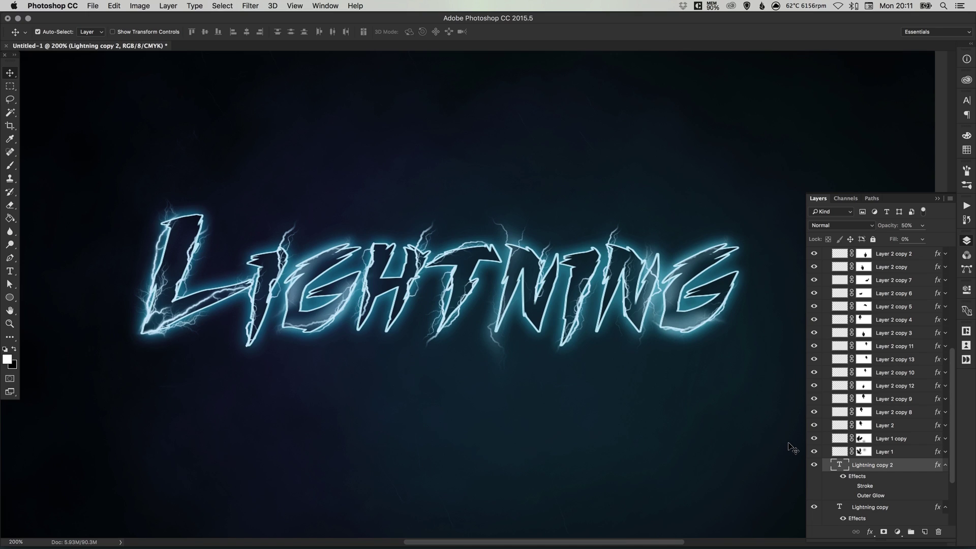
pyautogui.press('super+t')
pyautogui.press('Return')
pyautogui.click(851, 486)
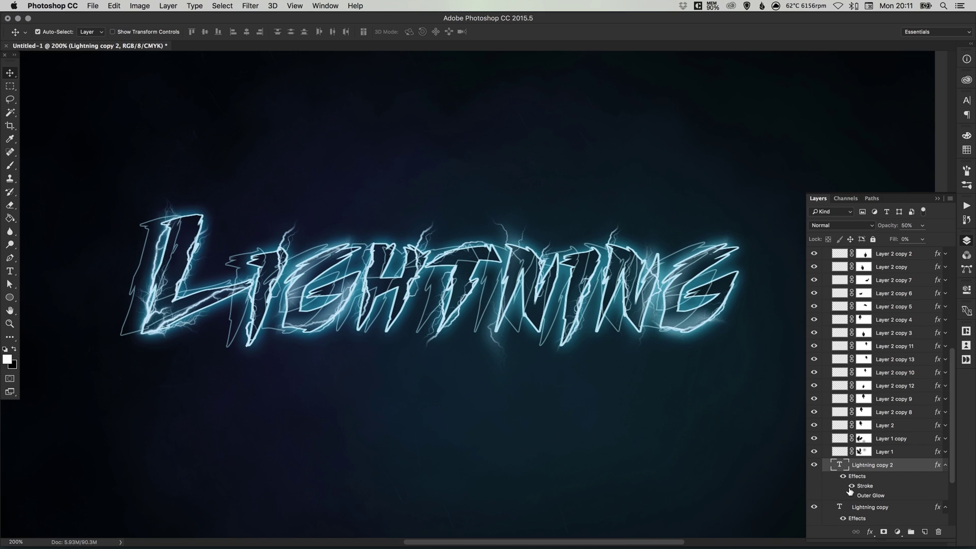
# Step: Nudge the Lightning copy 2 outline horizontally until it sits just slightly to the left of the original lettering
pyautogui.hotkey('shift', 'Right')
pyautogui.hotkey('shift', 'Right')
pyautogui.hotkey('shift', 'Right')
pyautogui.hotkey('shift', 'Right')
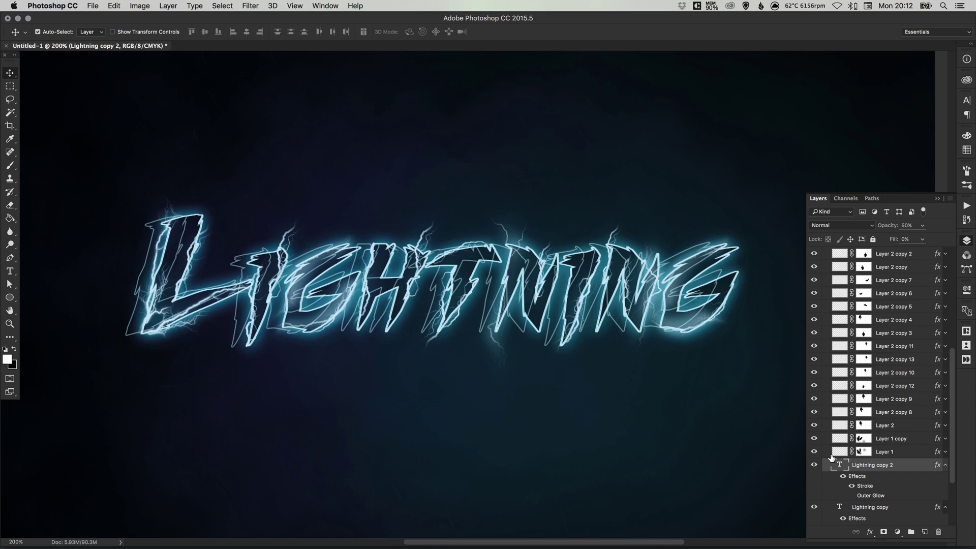
pyautogui.press('Left')
pyautogui.press('Left')
pyautogui.press('Left')
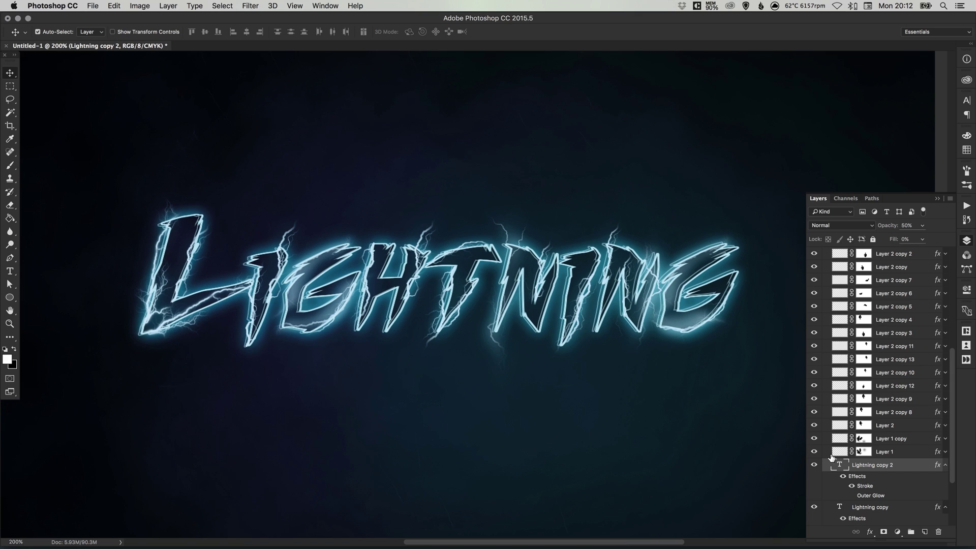
pyautogui.press('Left')
pyautogui.press('Left')
pyautogui.press('Left')
pyautogui.press('Left')
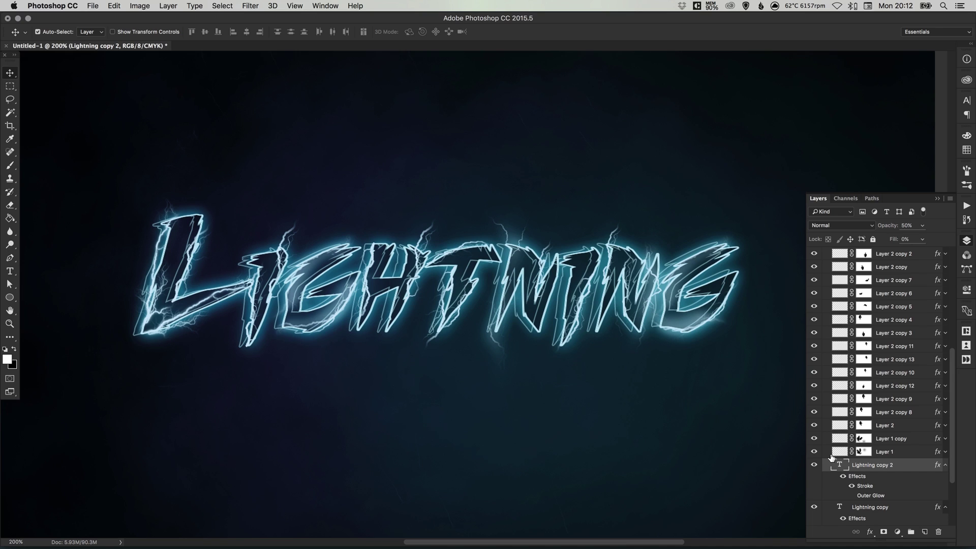
pyautogui.press('Right')
pyautogui.press('Right')
pyautogui.press('Right')
pyautogui.press('Right')
pyautogui.press('Right')
pyautogui.press('Right')
pyautogui.press('Right')
pyautogui.press('Right')
pyautogui.press('Right')
pyautogui.press('Right')
pyautogui.press('Right')
pyautogui.press('Right')
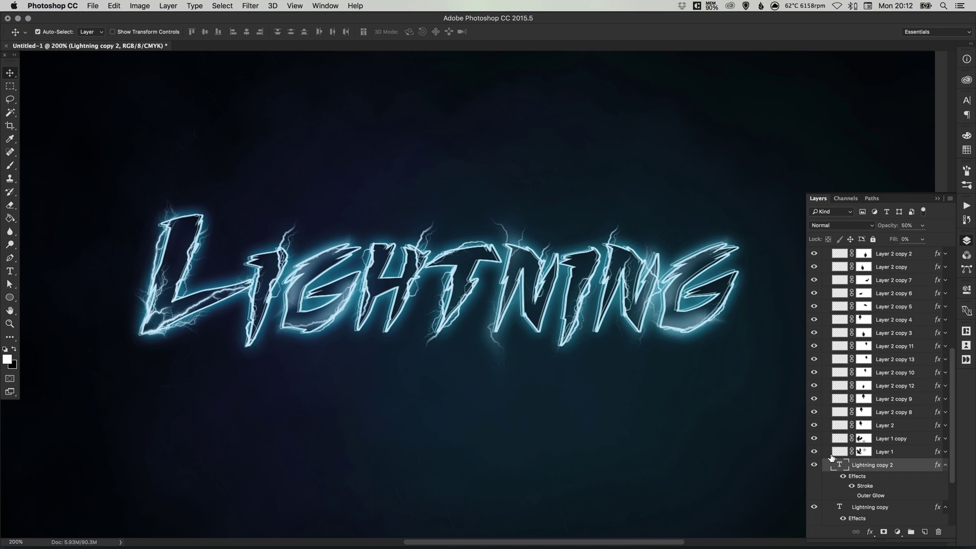
# Step: Duplicate the Lightning copy 2 outline and rotate the copy slightly to vary the edges of the letters
pyautogui.press('super+j')
pyautogui.press('super+t')
pyautogui.moveTo(755, 189); pyautogui.dragTo(761, 193)
pyautogui.press('Return')
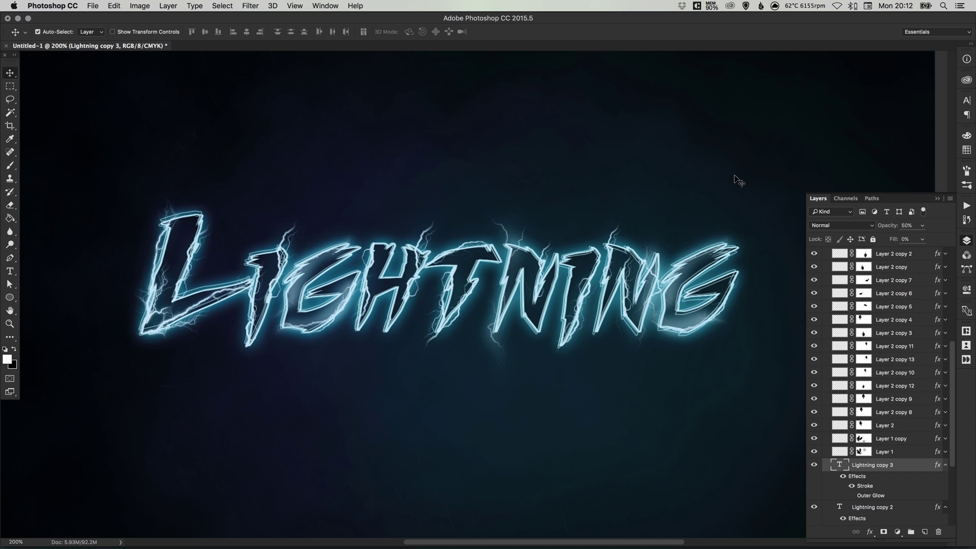
pyautogui.moveTo(496, 185); pyautogui.dragTo(501, 190)
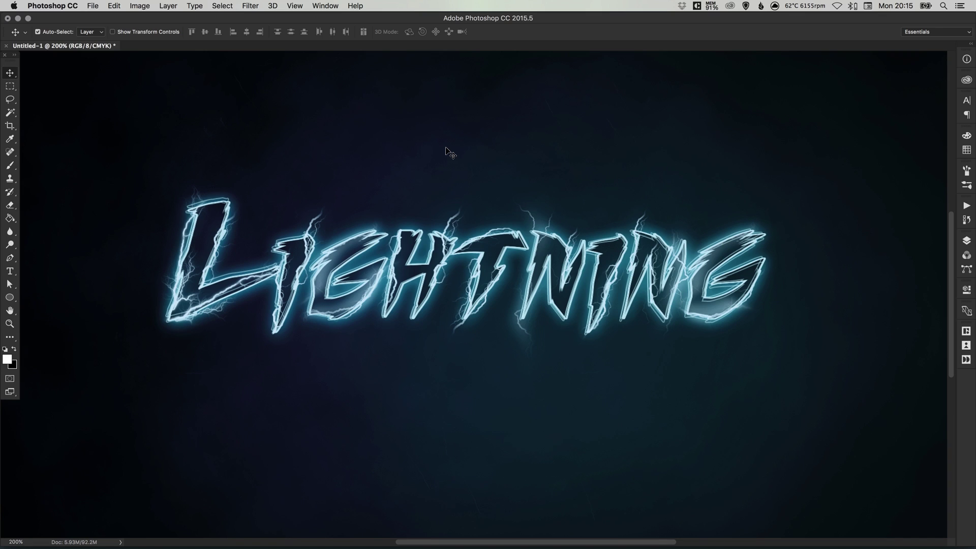
# Step: Convert the original Lightning text layer to a smart object
pyautogui.click(966, 241)
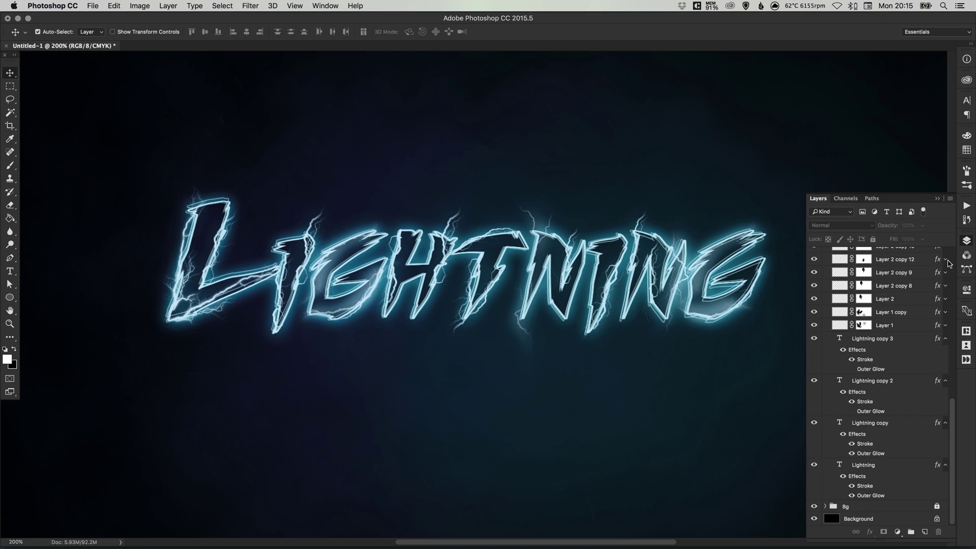
pyautogui.click(863, 465)
pyautogui.rightClick(865, 466)
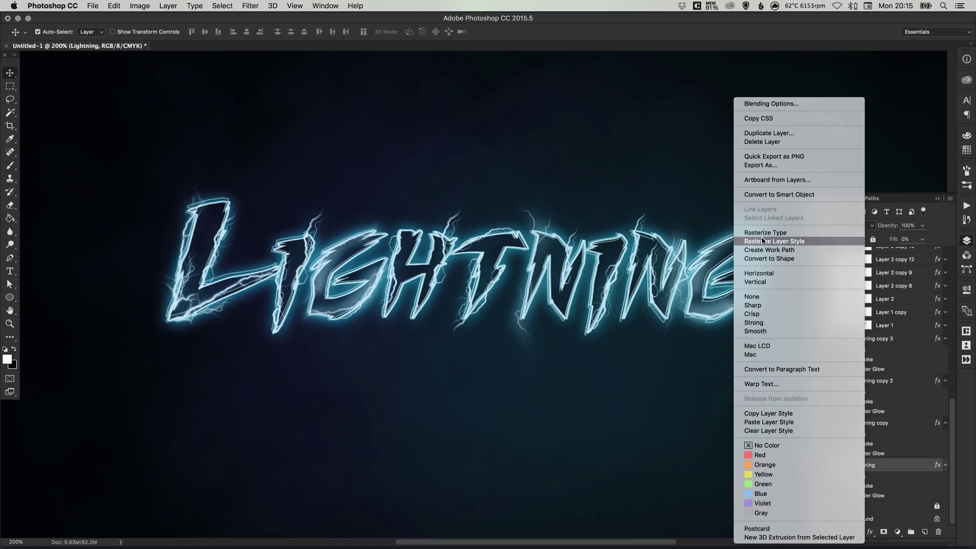
pyautogui.click(788, 194)
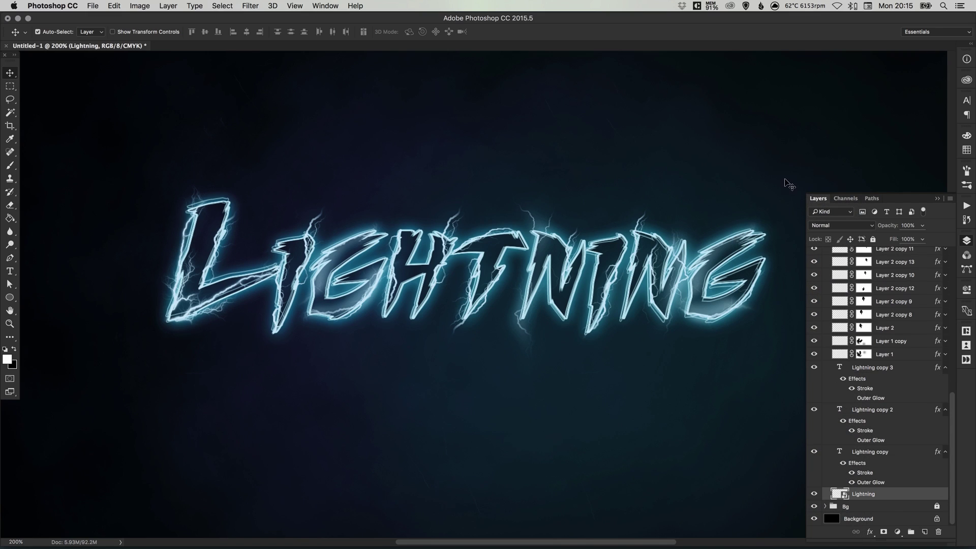
# Step: Try the Screen blend mode on the Lightning smart object and settle on Overlay
pyautogui.click(833, 225)
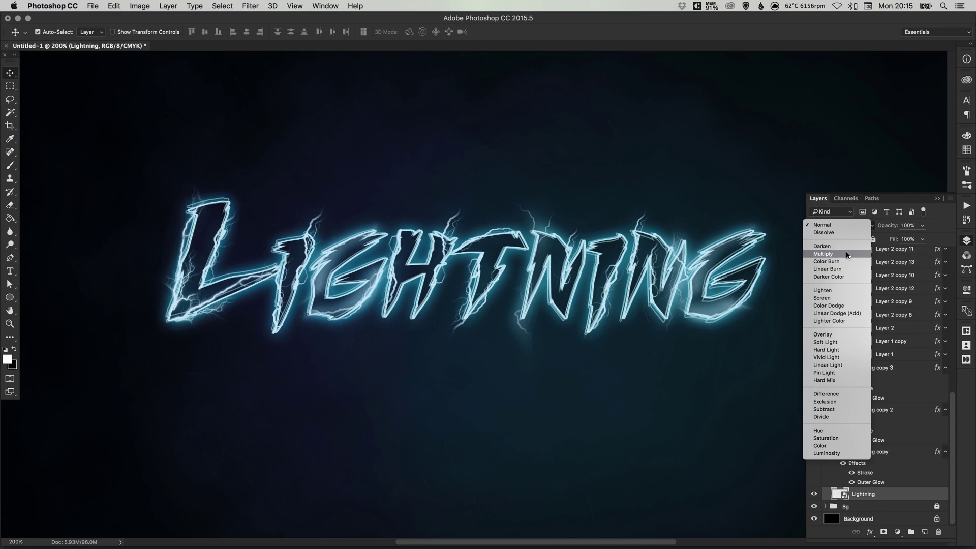
pyautogui.click(831, 298)
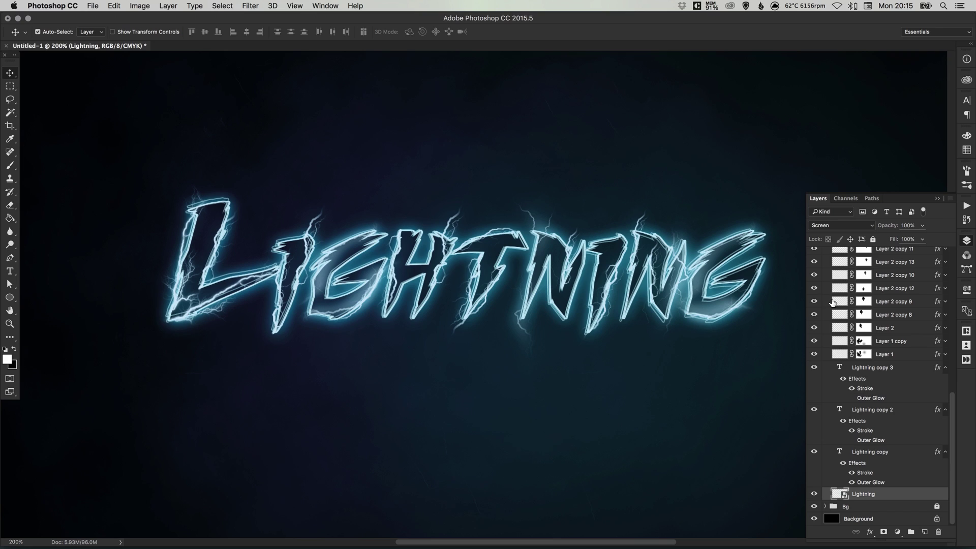
pyautogui.click(854, 227)
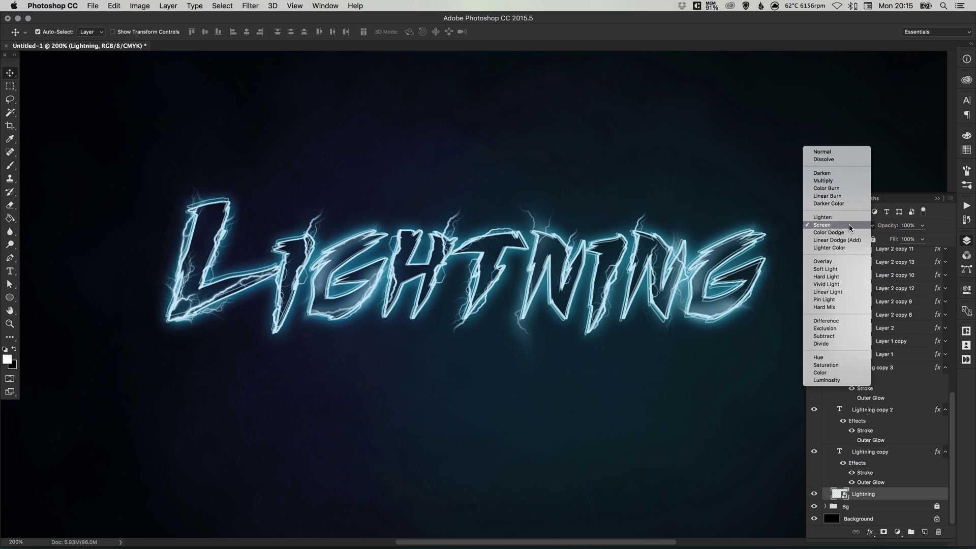
pyautogui.click(833, 261)
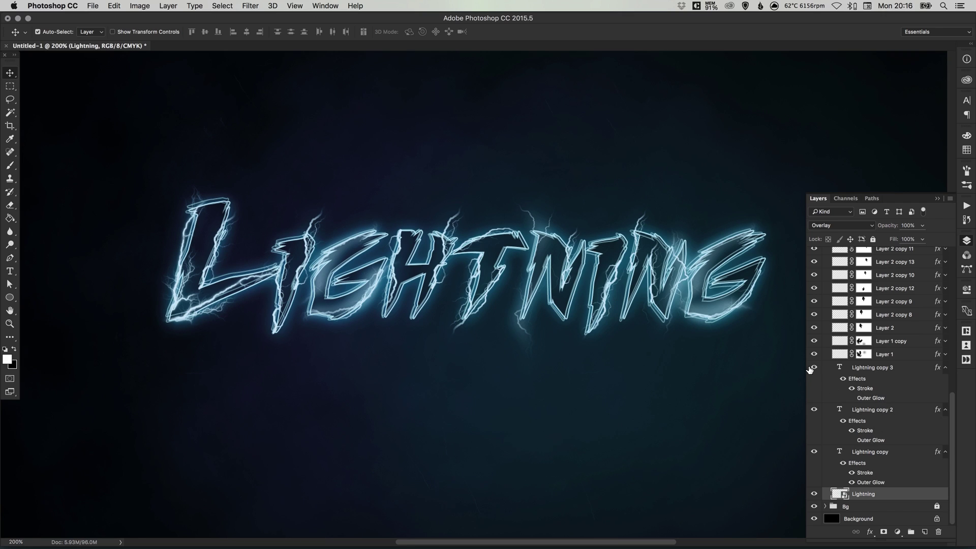
# Step: Convert the Lightning copy text layer to a smart object and set its blend mode to Overlay
pyautogui.click(869, 451)
pyautogui.rightClick(866, 450)
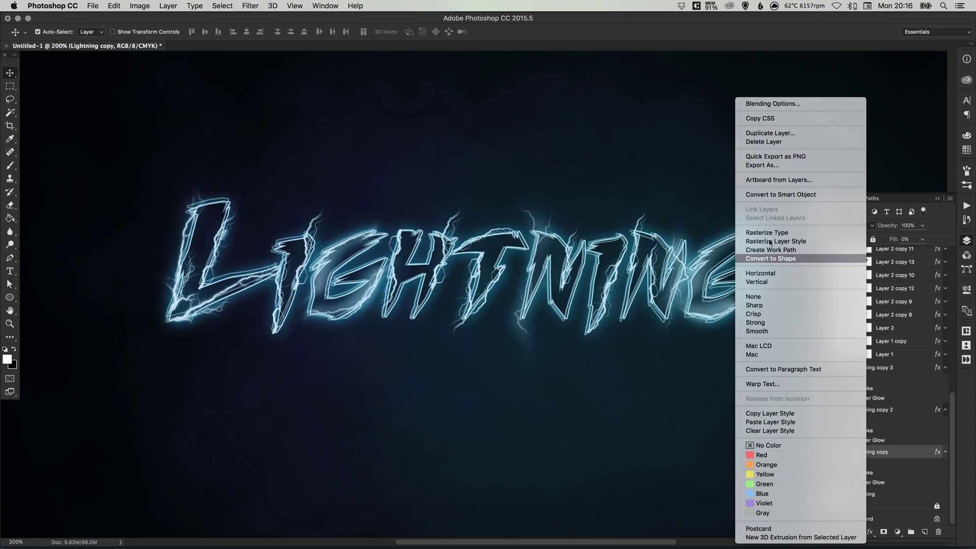
pyautogui.click(798, 195)
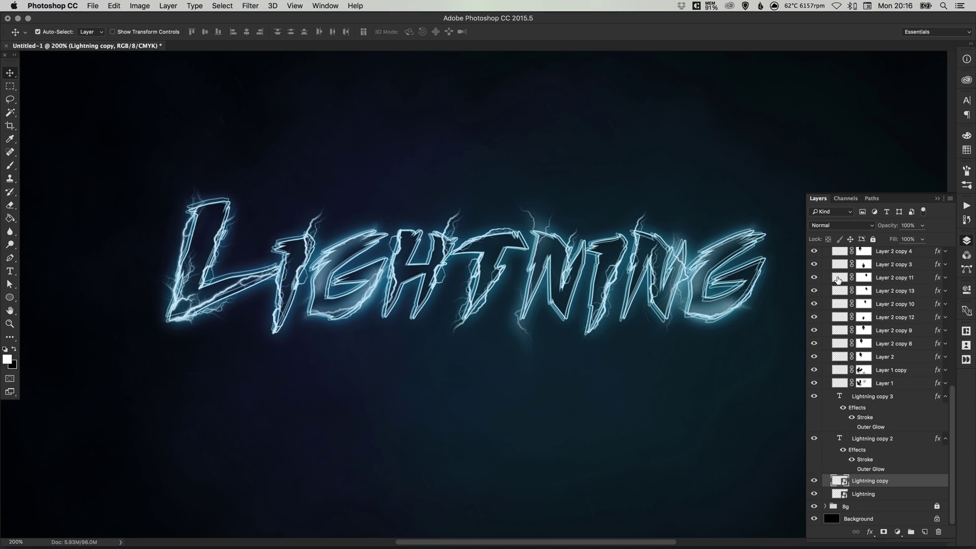
pyautogui.click(841, 225)
pyautogui.click(828, 337)
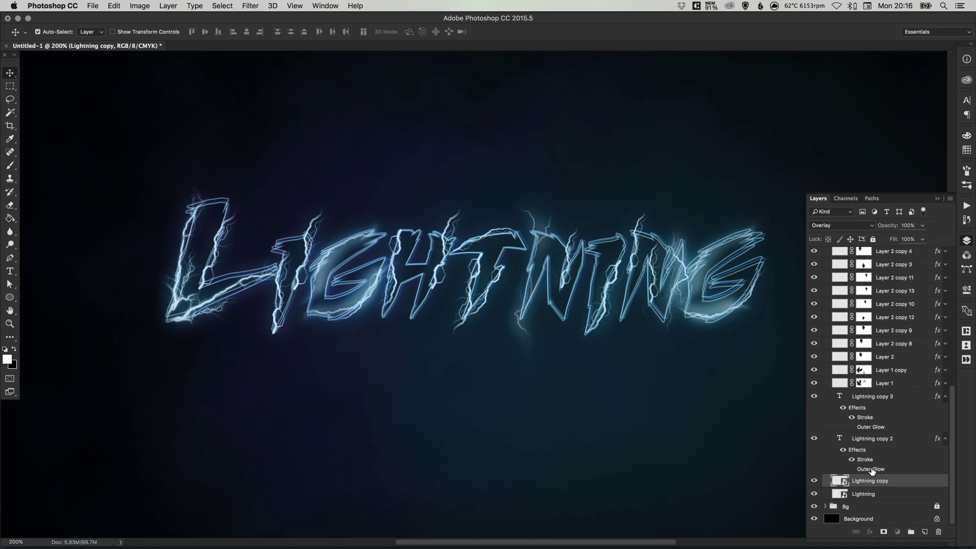
# Step: Convert the Lightning copy 2 text layer to a smart object, try Overlay on it and settle on the Screen blend mode
pyautogui.click(869, 445)
pyautogui.rightClick(868, 445)
pyautogui.click(808, 196)
pyautogui.click(843, 225)
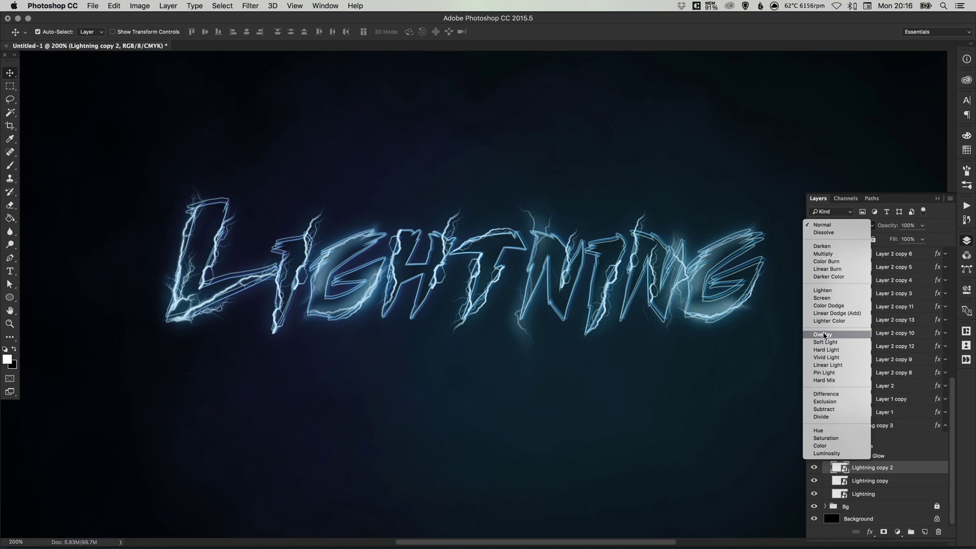
pyautogui.click(823, 334)
pyautogui.click(833, 225)
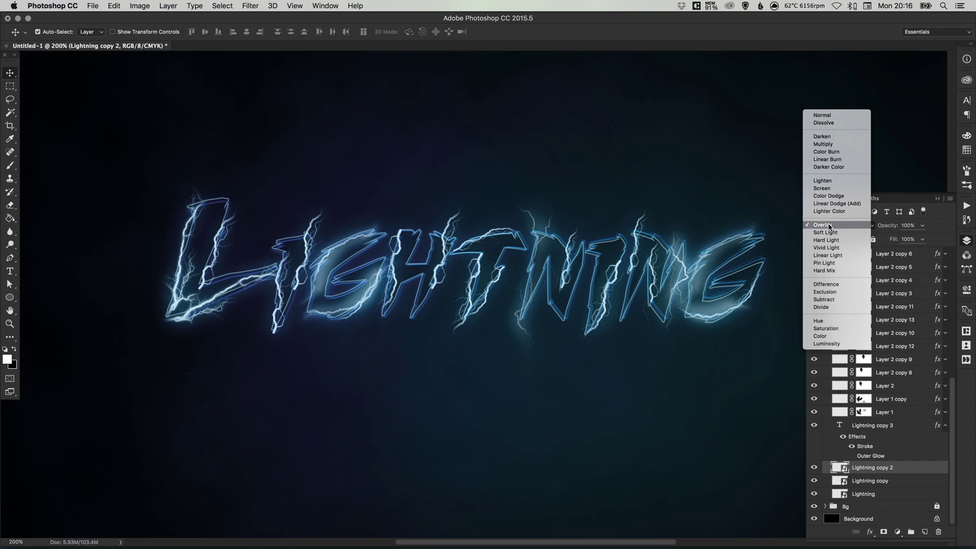
pyautogui.click(832, 184)
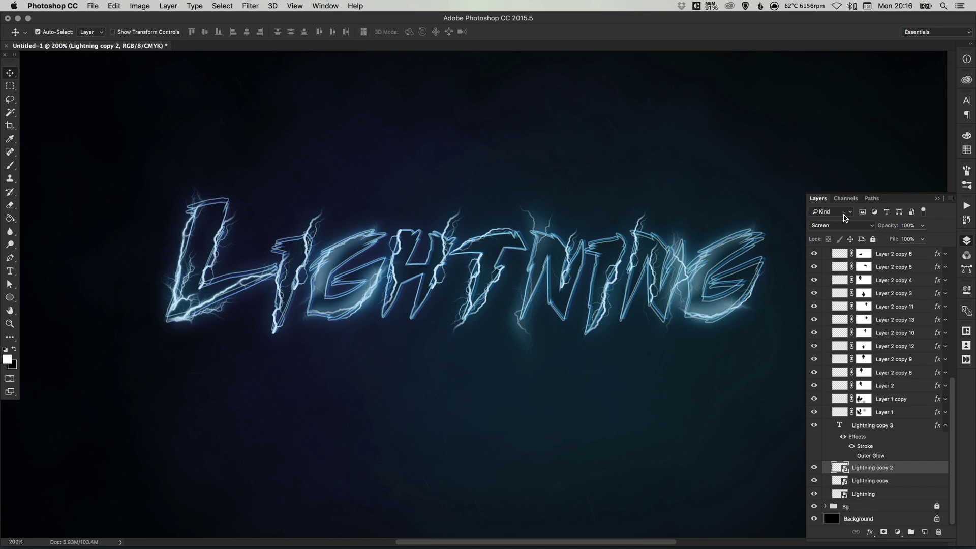
# Step: Convert the Lightning copy 3 text layer to a smart object, try Soft Light and set its blend mode to Hard Light
pyautogui.click(874, 423)
pyautogui.rightClick(864, 425)
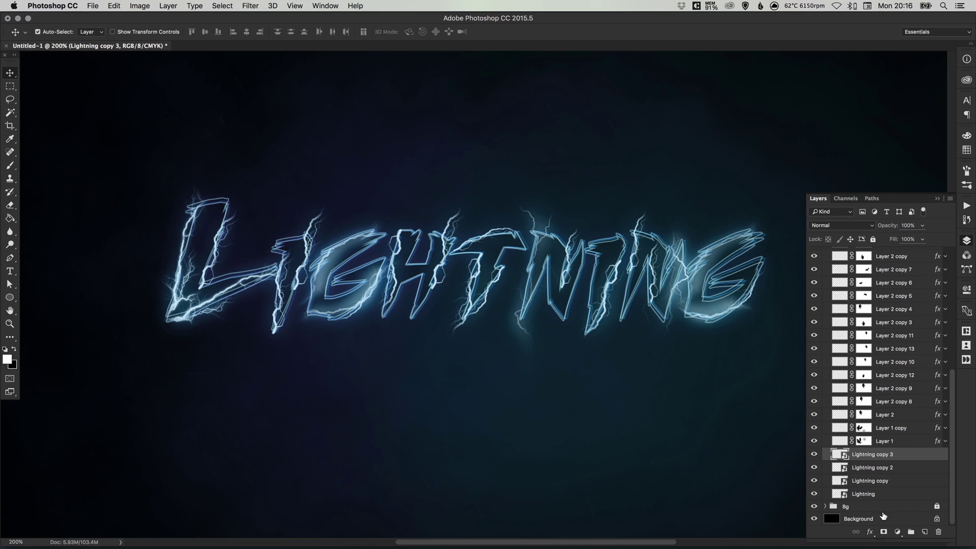
pyautogui.click(838, 225)
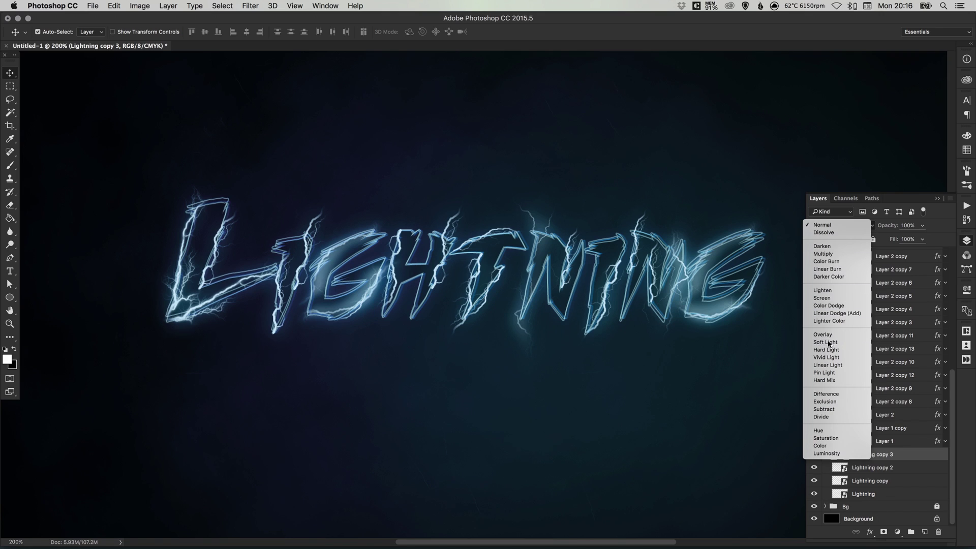
pyautogui.click(829, 342)
pyautogui.click(837, 225)
pyautogui.click(831, 224)
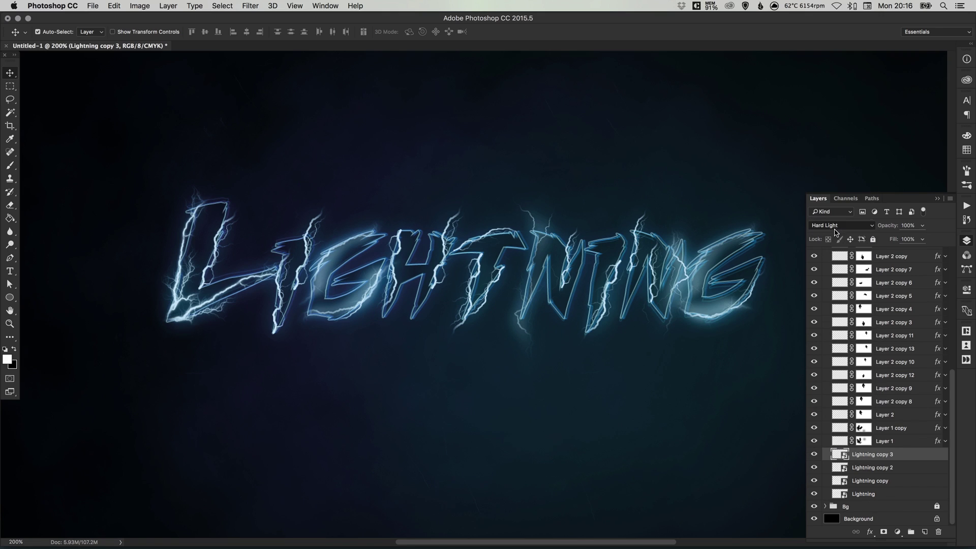
# Step: Try the Screen and Lighten blend modes on Lightning copy 3 and return it to Hard Light
pyautogui.click(831, 228)
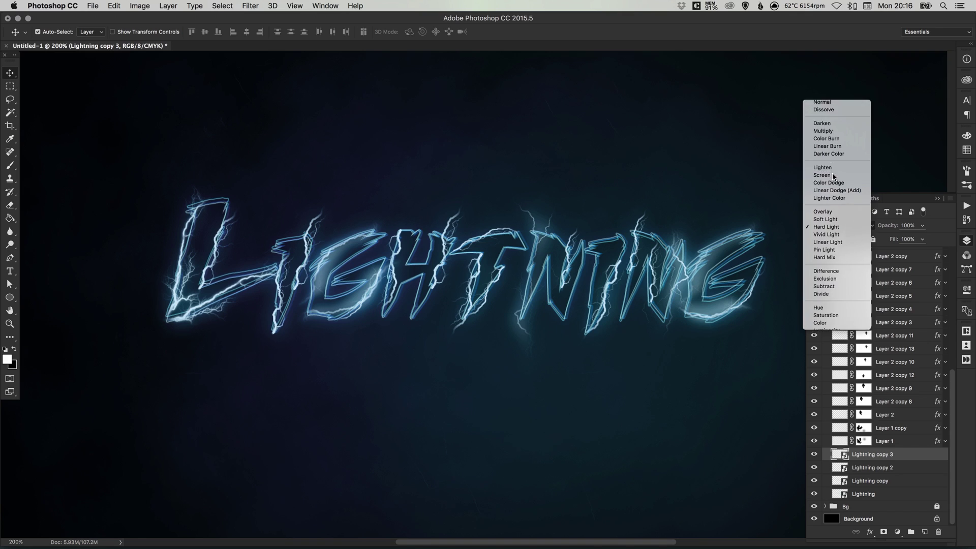
pyautogui.click(832, 173)
pyautogui.click(828, 225)
pyautogui.click(826, 221)
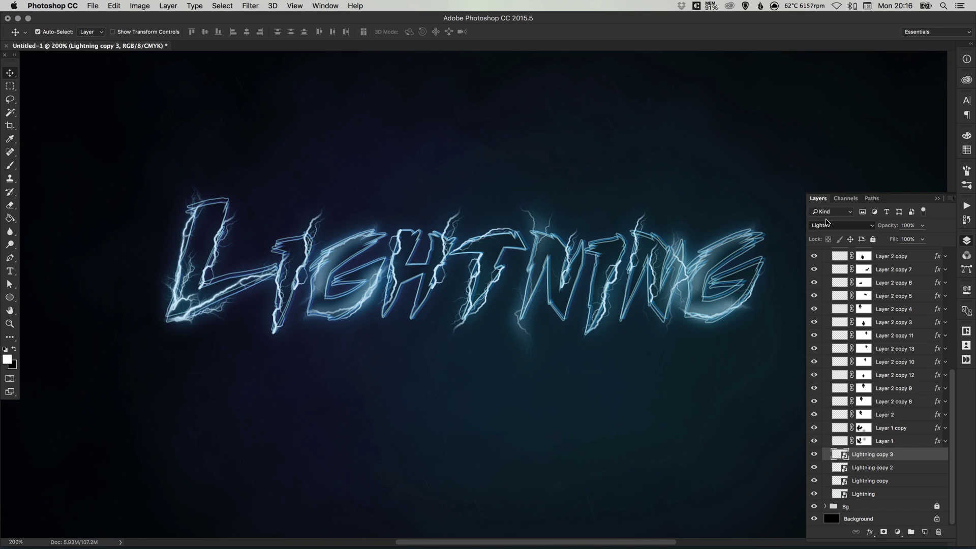
pyautogui.click(825, 227)
pyautogui.click(833, 285)
# Step: Compare the lettering with Lightning copy 3 hidden and shown, and try lowering that layer's opacity to 49%
pyautogui.click(813, 455)
pyautogui.click(813, 454)
pyautogui.moveTo(901, 237); pyautogui.dragTo(897, 239)
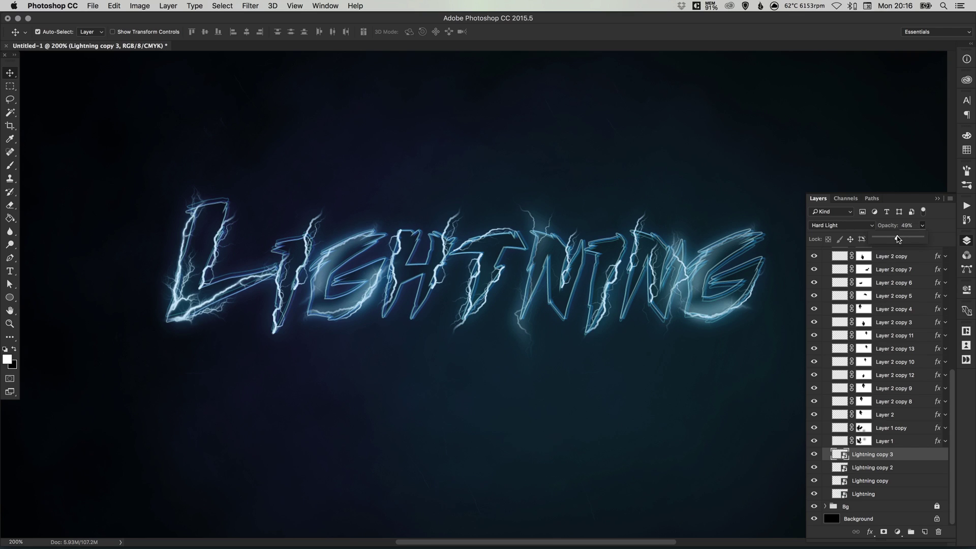
# Step: Try duplicating the four Lightning smart objects together
pyautogui.keyDown('shift'); pyautogui.click(873, 495); pyautogui.keyUp('shift')
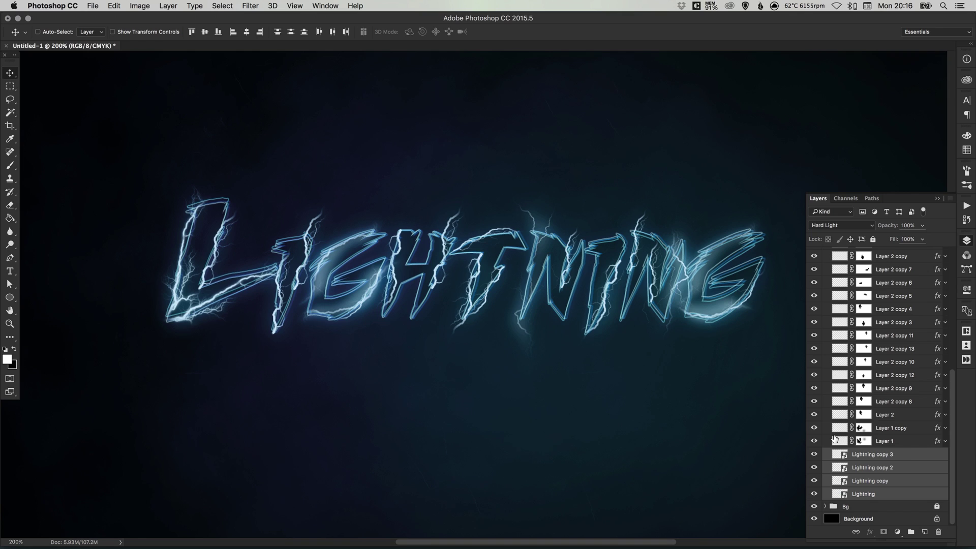
pyautogui.press('super+j')
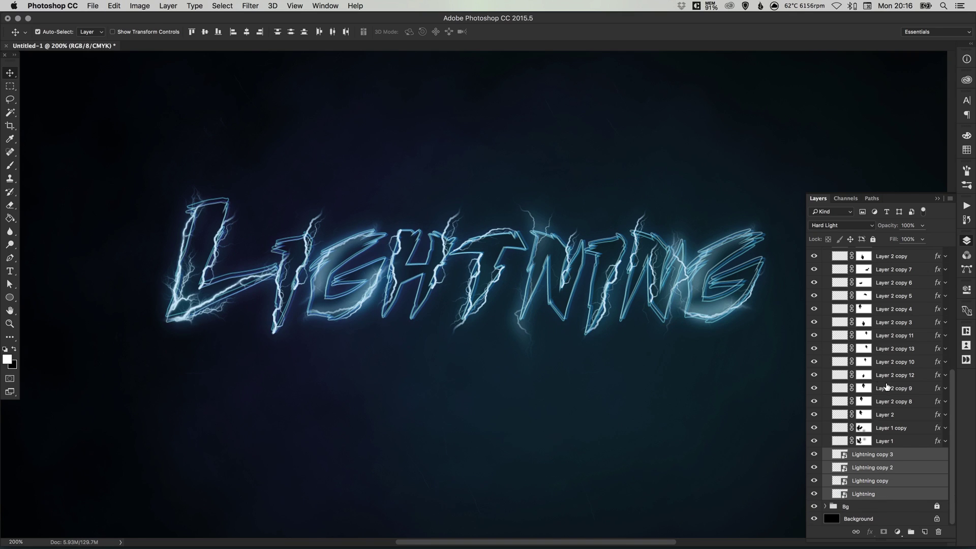
pyautogui.click(885, 455)
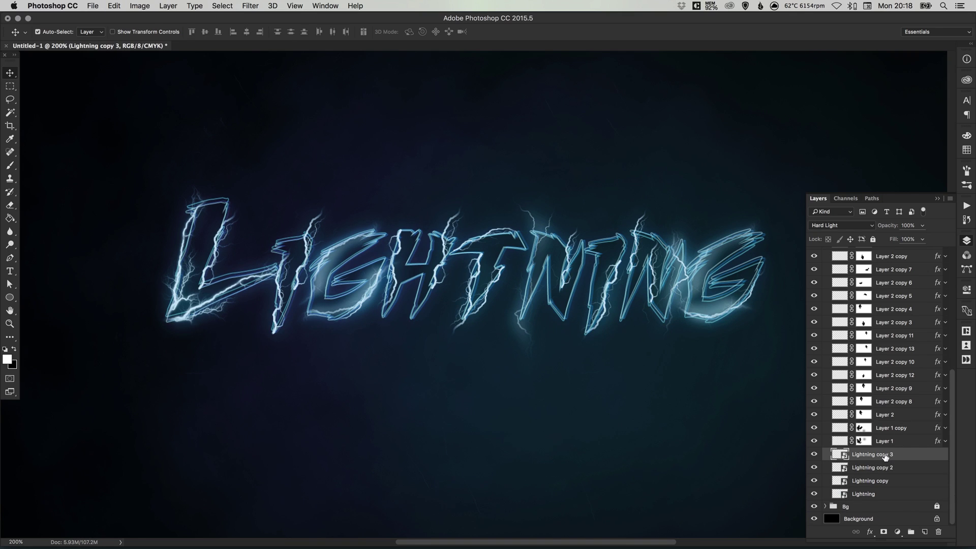
# Step: Group the bolt layers from Layer 9 copy down to Layer 1 as Lightning and move that group above the Text group
pyautogui.click(892, 442)
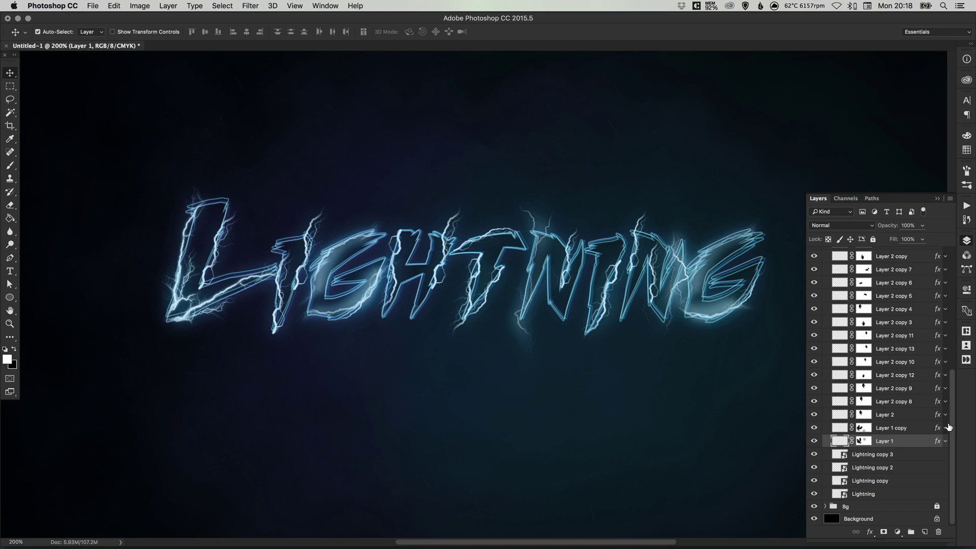
pyautogui.moveTo(952, 426); pyautogui.dragTo(962, 291)
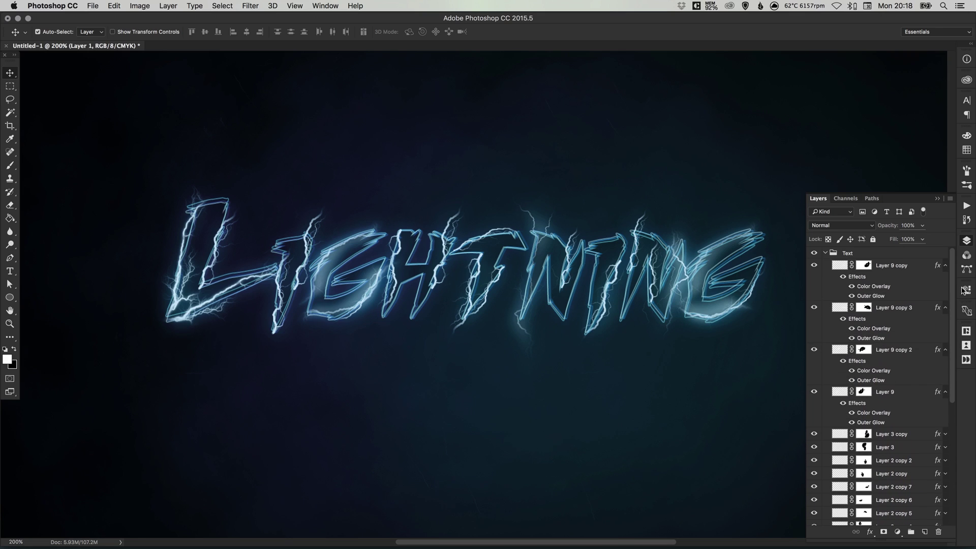
pyautogui.keyDown('shift'); pyautogui.click(892, 266); pyautogui.keyUp('shift')
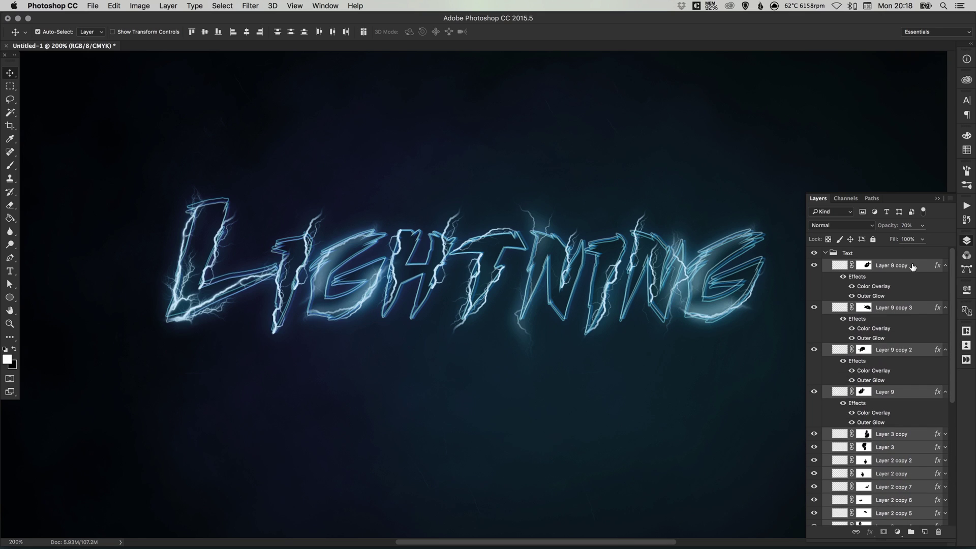
pyautogui.keyDown('alt'); pyautogui.click(945, 266); pyautogui.keyUp('alt')
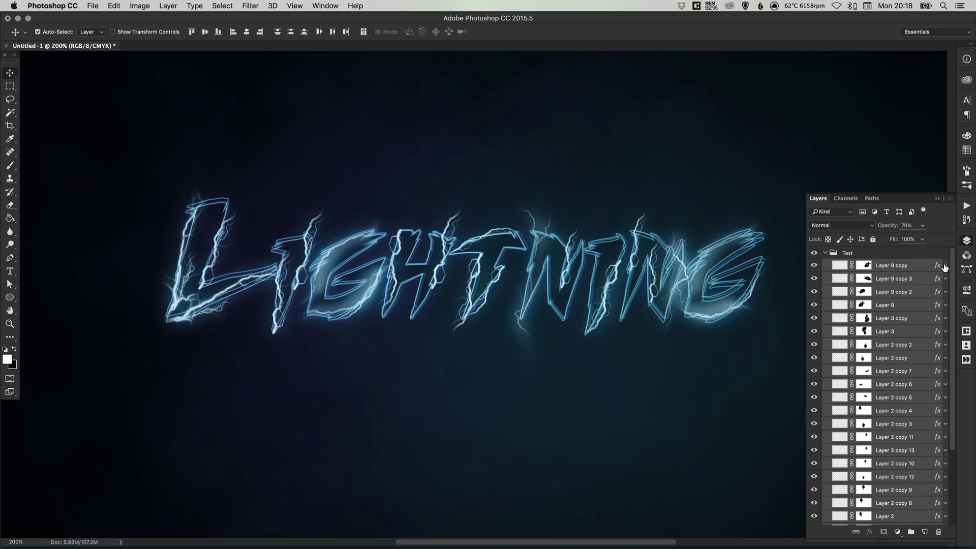
pyautogui.click(910, 531)
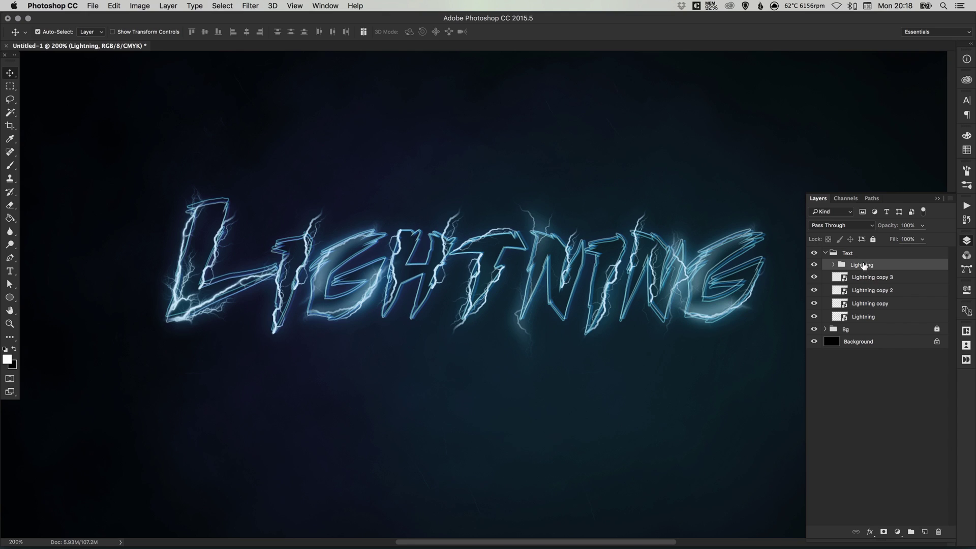
pyautogui.moveTo(862, 246); pyautogui.dragTo(859, 252)
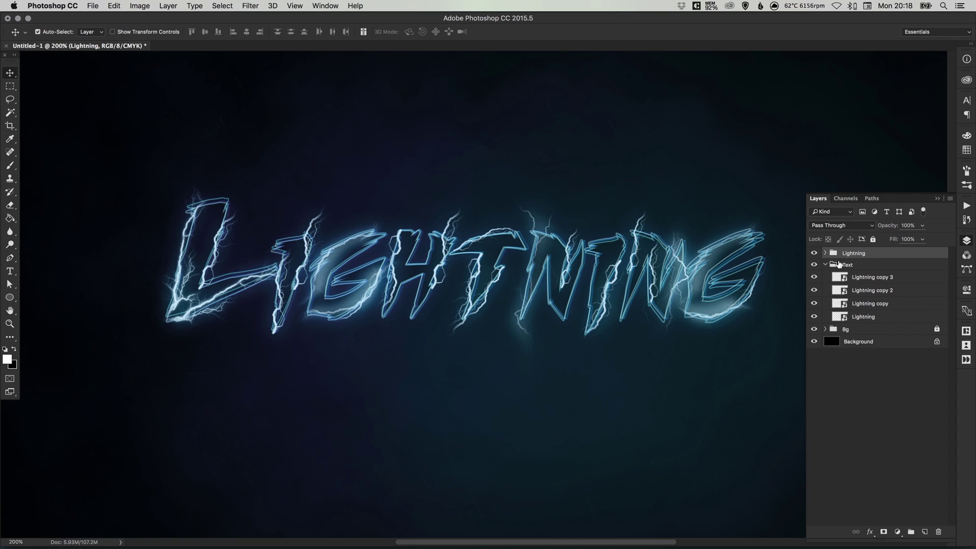
pyautogui.click(824, 264)
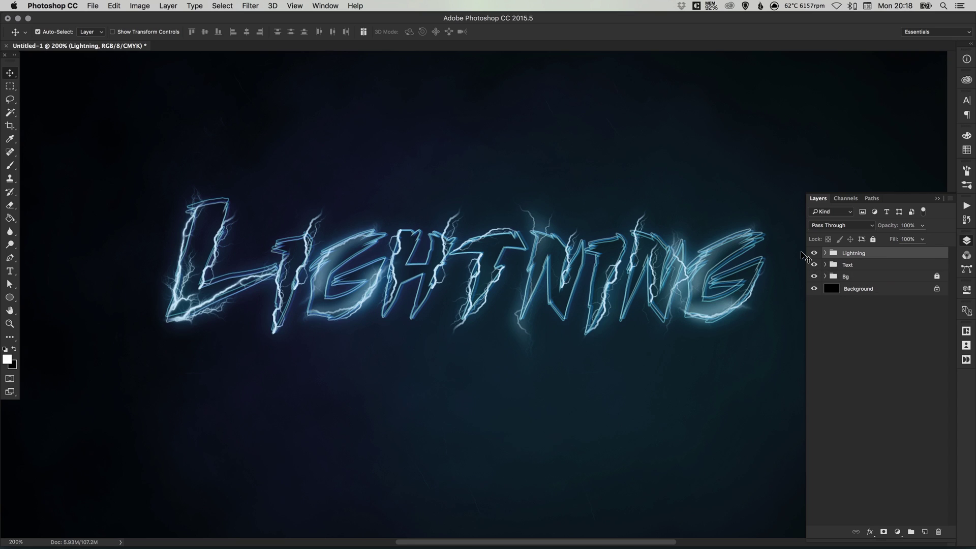
# Step: Duplicate the Lightning group four times to intensify the bolts' glow
pyautogui.press('super+j')
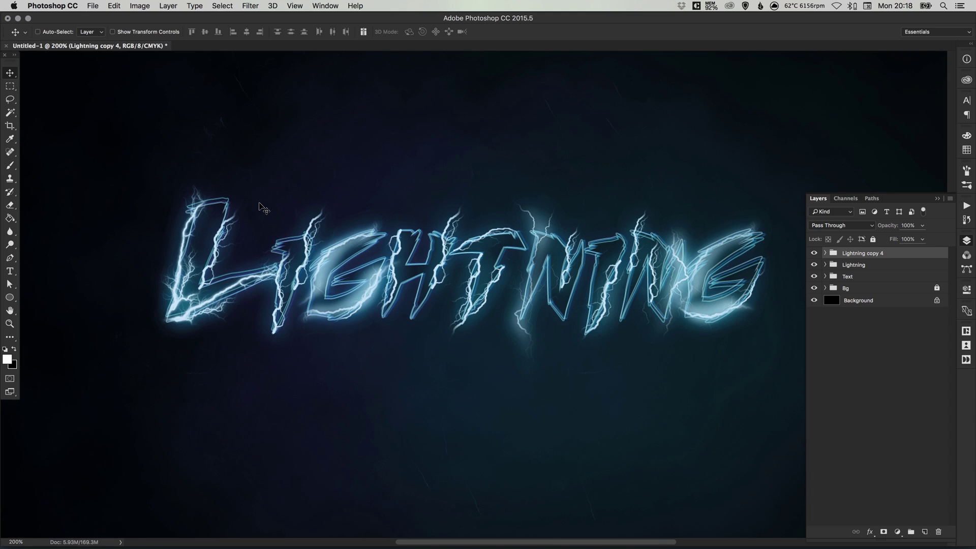
pyautogui.click(825, 253)
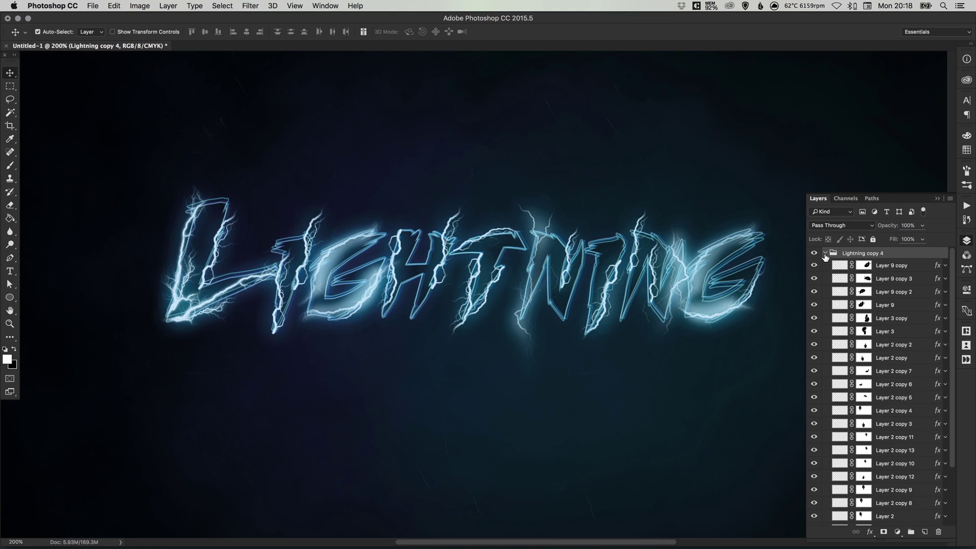
pyautogui.click(825, 253)
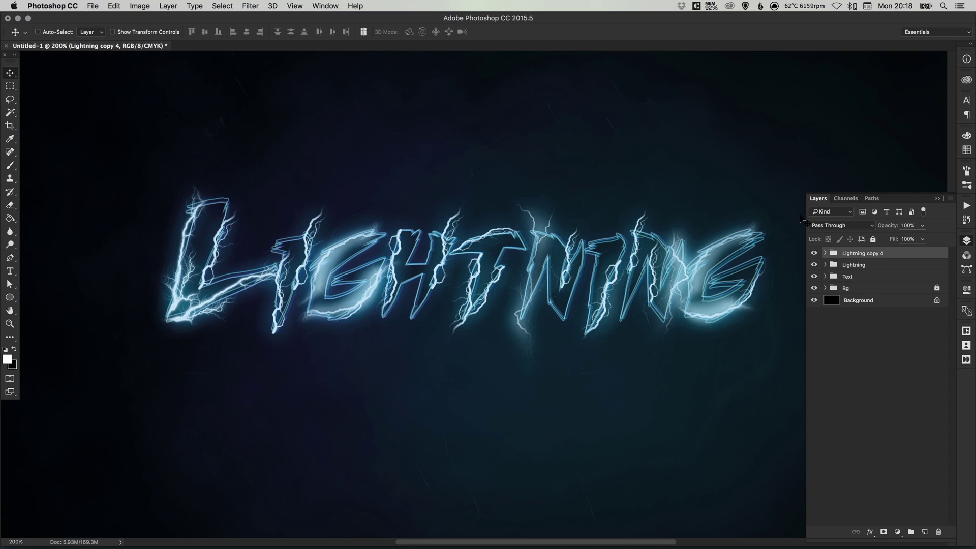
pyautogui.press('super+j')
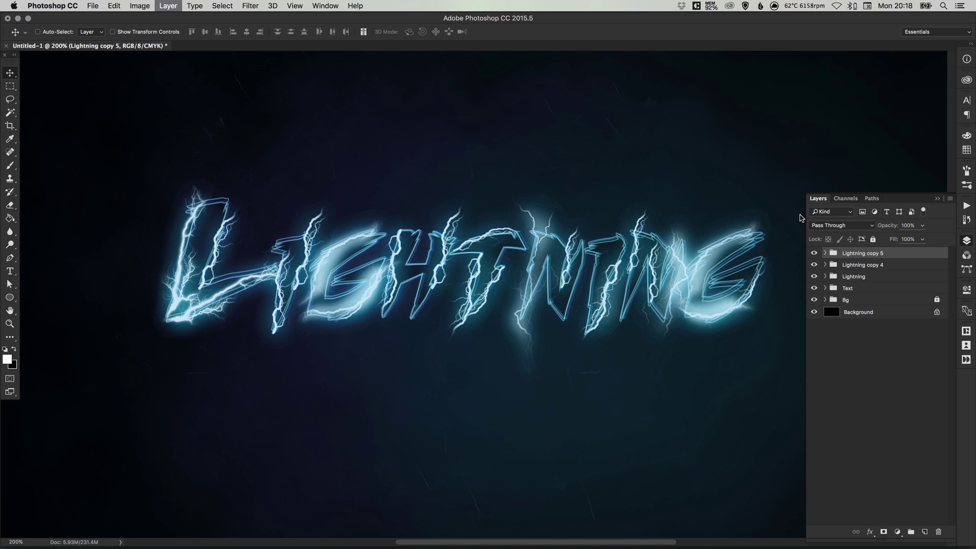
pyautogui.press('super+j')
pyautogui.press('super+j')
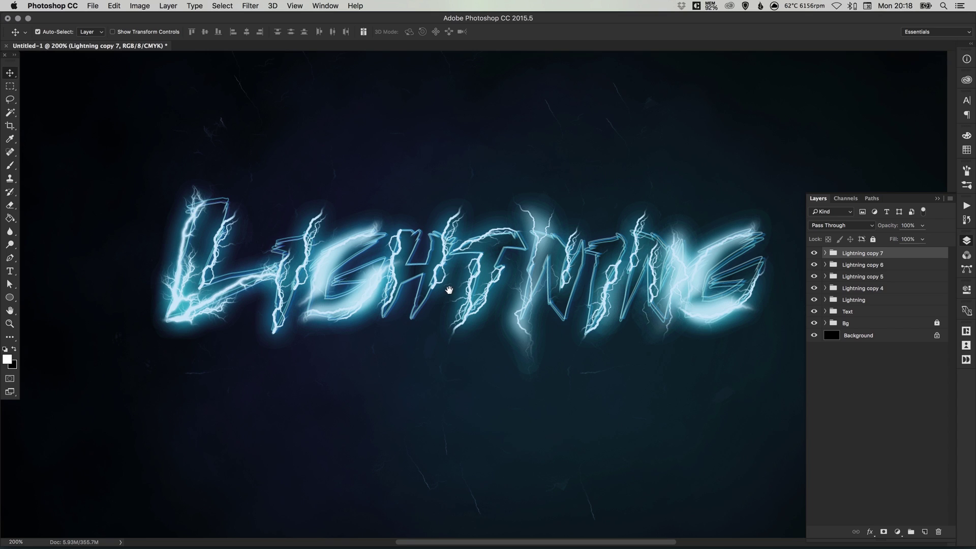
# Step: Convert the four Lightning group copies into a single smart object and add a layer mask to it
pyautogui.moveTo(320, 255); pyautogui.dragTo(339, 250)
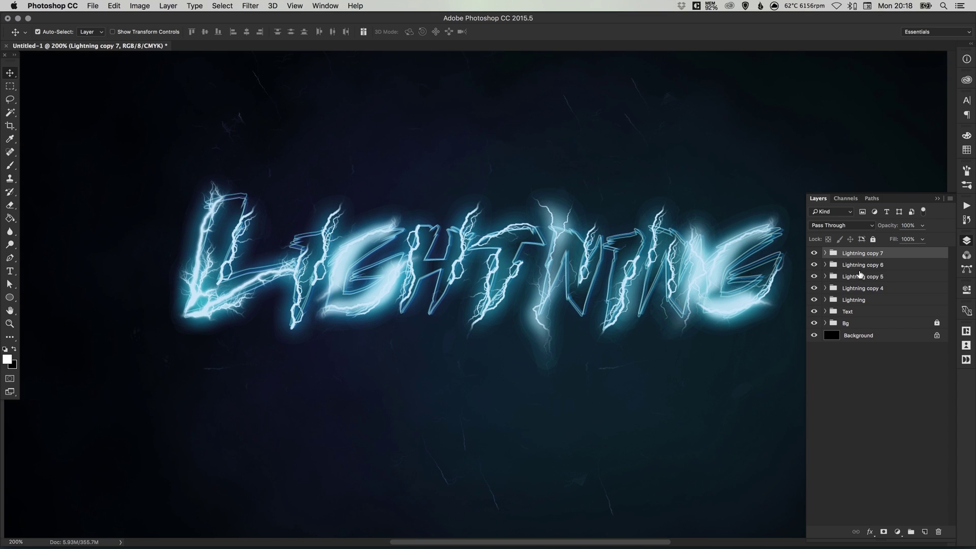
pyautogui.keyDown('shift'); pyautogui.click(860, 288); pyautogui.keyUp('shift')
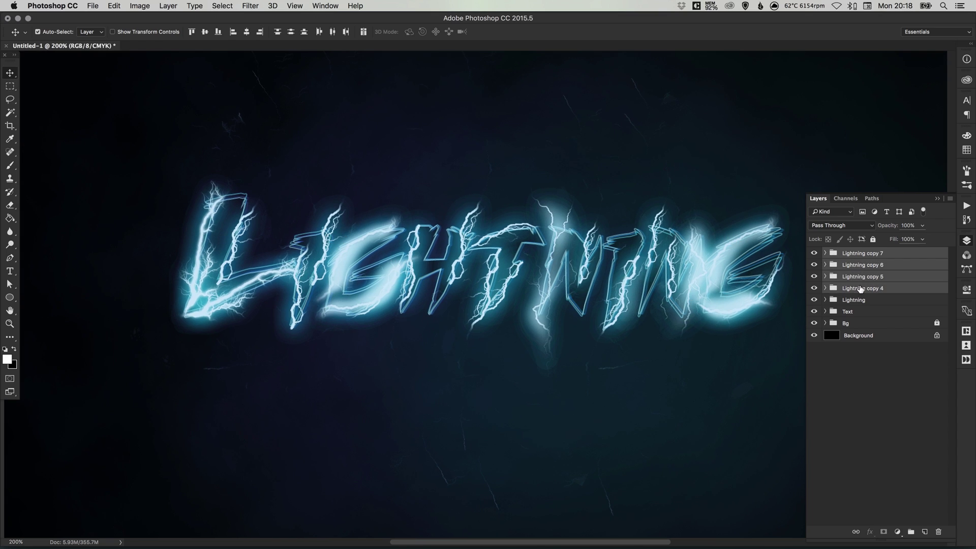
pyautogui.rightClick(866, 258)
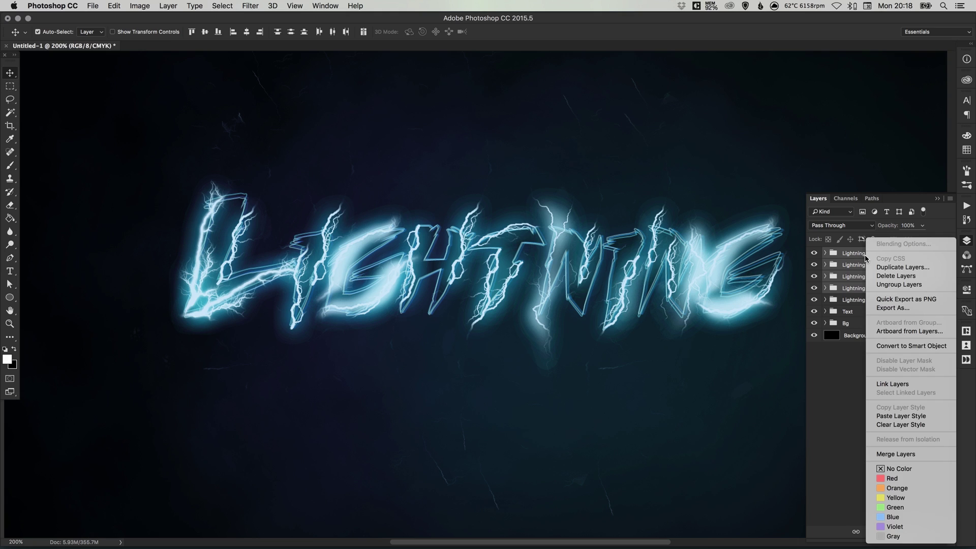
pyautogui.click(894, 346)
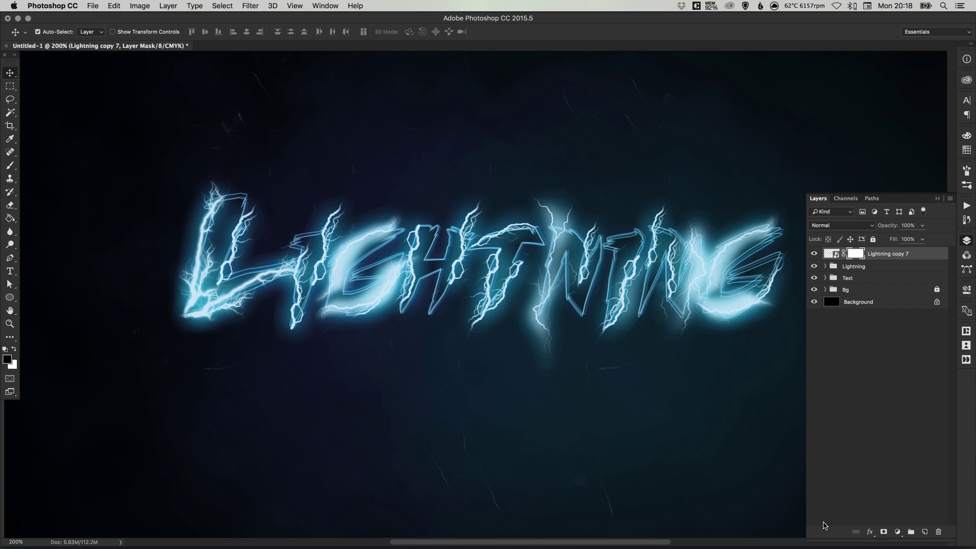
pyautogui.click(814, 254)
pyautogui.click(814, 253)
pyautogui.click(814, 253)
pyautogui.click(813, 254)
# Step: Choose the 971 px lightning-bolt brush tip and reduce its size to 175 px for painting on the Lightning copy 7 mask
pyautogui.press('b')
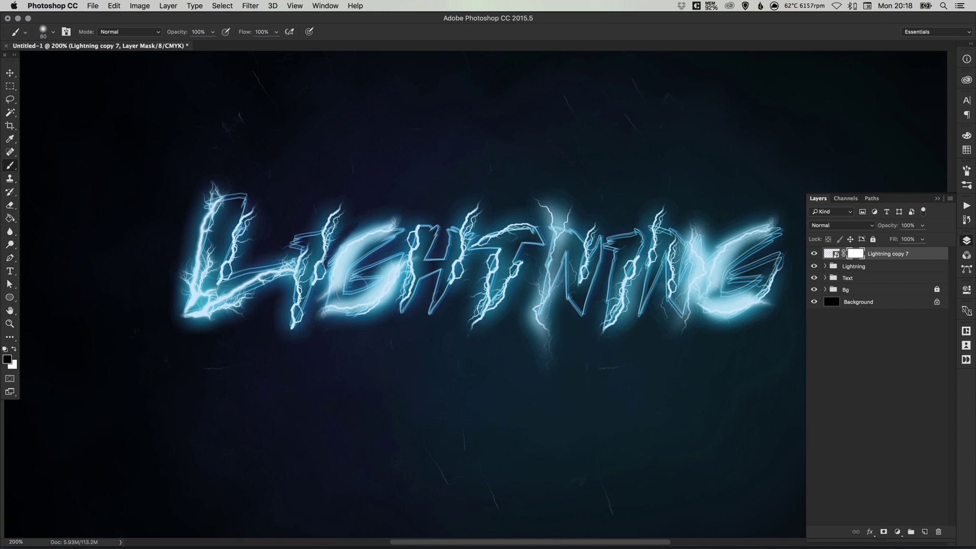
pyautogui.click(53, 32)
pyautogui.scroll(-10, 206, 216)
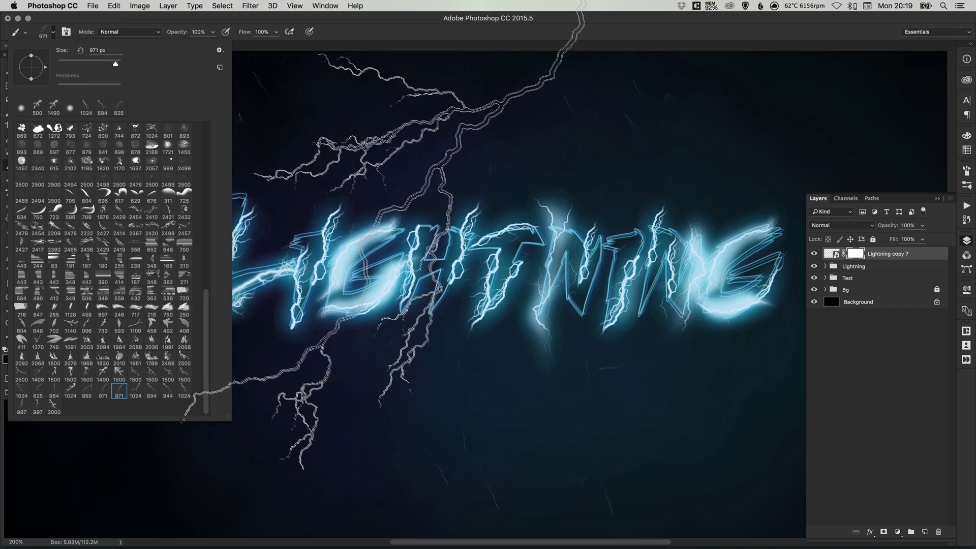
pyautogui.press('Return')
pyautogui.press('[')
pyautogui.press('[')
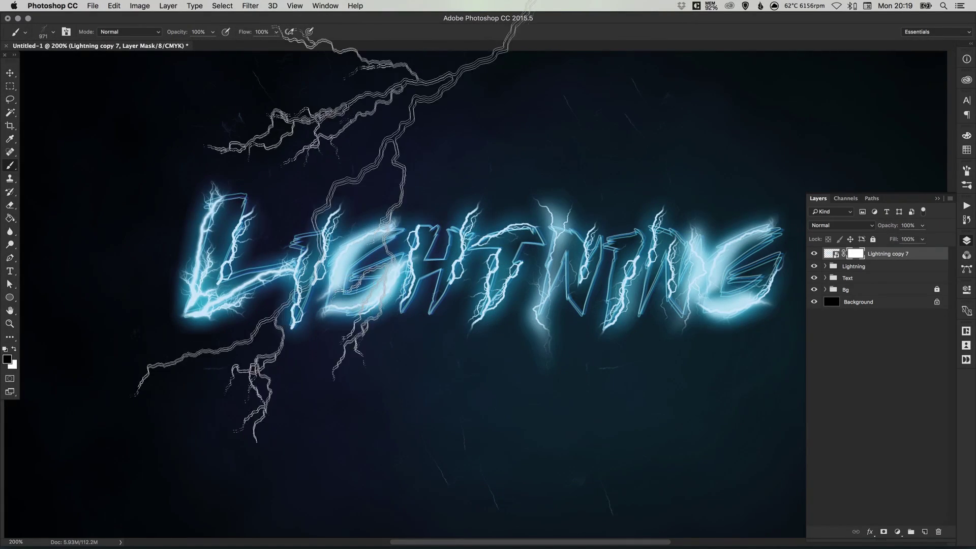
pyautogui.press('[')
pyautogui.press('[')
pyautogui.press('[')
pyautogui.press('[')
pyautogui.press('[')
pyautogui.press('[')
pyautogui.press('[')
pyautogui.press('[')
pyautogui.press('[')
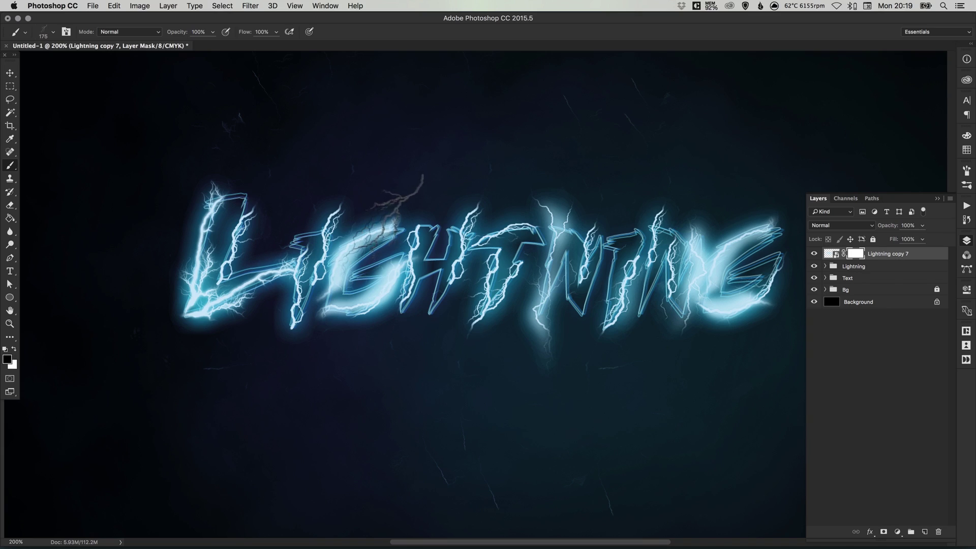
# Step: Enlarge the lightning brush to 500 px and paint black on the Lightning copy 7 mask to break up the glow over both Gs, the N and the L
pyautogui.press(']')
pyautogui.press(']')
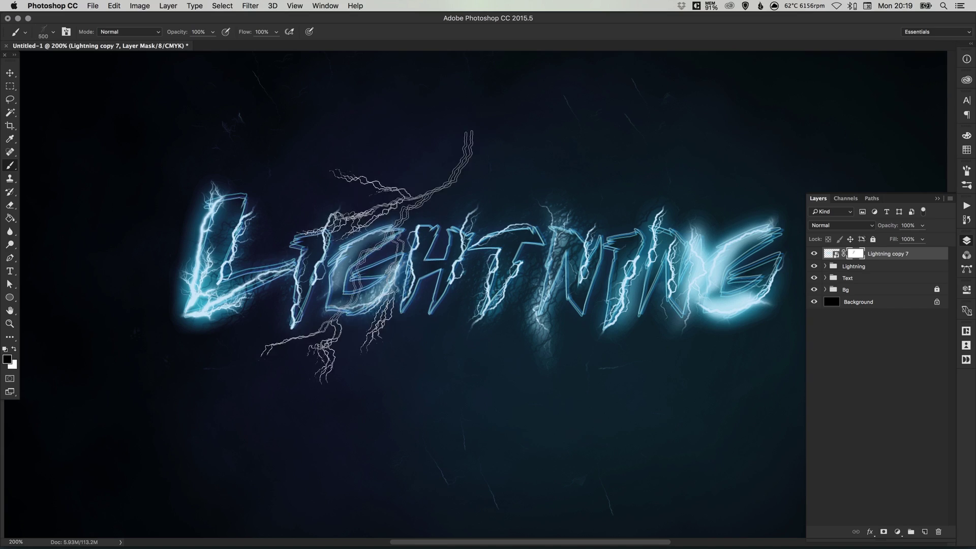
pyautogui.moveTo(555, 291)
pyautogui.mouseDown()
pyautogui.moveTo(569, 266)
pyautogui.moveTo(554, 245)
pyautogui.moveTo(577, 267)
pyautogui.mouseUp()
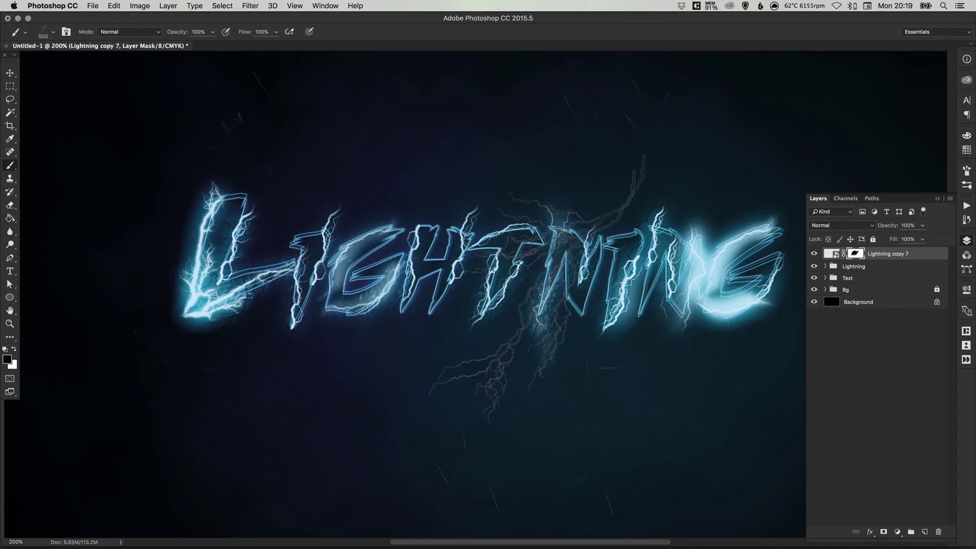
pyautogui.press('x')
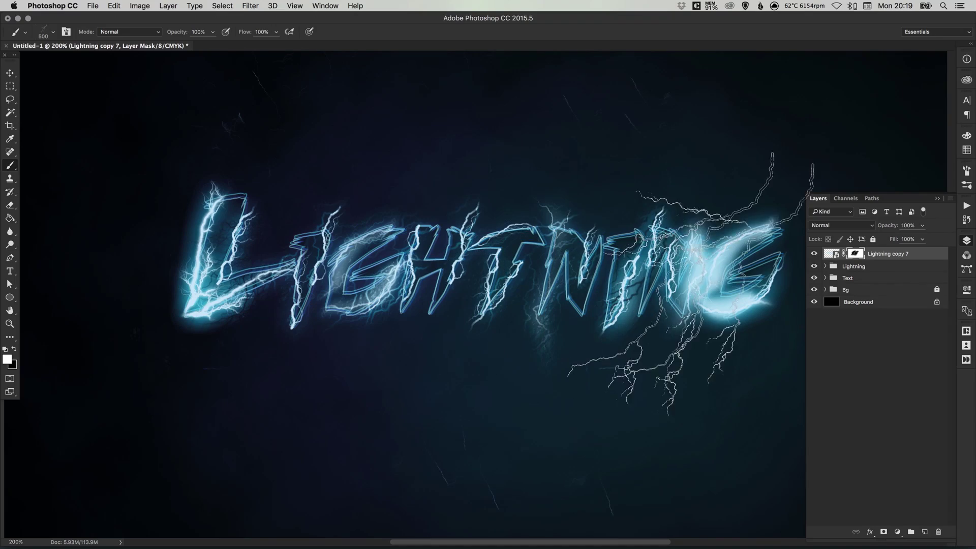
pyautogui.press('x')
pyautogui.moveTo(712, 298)
pyautogui.mouseDown()
pyautogui.moveTo(701, 336)
pyautogui.moveTo(772, 266)
pyautogui.moveTo(794, 283)
pyautogui.moveTo(751, 260)
pyautogui.moveTo(765, 219)
pyautogui.moveTo(683, 243)
pyautogui.moveTo(752, 209)
pyautogui.moveTo(701, 238)
pyautogui.moveTo(730, 185)
pyautogui.moveTo(724, 256)
pyautogui.moveTo(762, 218)
pyautogui.moveTo(746, 273)
pyautogui.moveTo(715, 254)
pyautogui.moveTo(678, 290)
pyautogui.moveTo(712, 251)
pyautogui.moveTo(641, 293)
pyautogui.moveTo(579, 300)
pyautogui.moveTo(687, 271)
pyautogui.moveTo(166, 271)
pyautogui.moveTo(173, 249)
pyautogui.moveTo(167, 285)
pyautogui.moveTo(177, 252)
pyautogui.moveTo(189, 302)
pyautogui.moveTo(226, 288)
pyautogui.moveTo(223, 300)
pyautogui.moveTo(261, 280)
pyautogui.moveTo(264, 295)
pyautogui.moveTo(350, 243)
pyautogui.moveTo(528, 259)
pyautogui.moveTo(260, 203)
pyautogui.moveTo(162, 229)
pyautogui.moveTo(176, 186)
pyautogui.moveTo(143, 282)
pyautogui.moveTo(185, 266)
pyautogui.moveTo(149, 204)
pyautogui.moveTo(116, 278)
pyautogui.moveTo(162, 244)
pyautogui.moveTo(176, 202)
pyautogui.mouseUp()
# Step: Alternate white and black brush strokes on the Lightning copy 7 mask to balance the textured glow across the letters
pyautogui.press('x')
pyautogui.press('x')
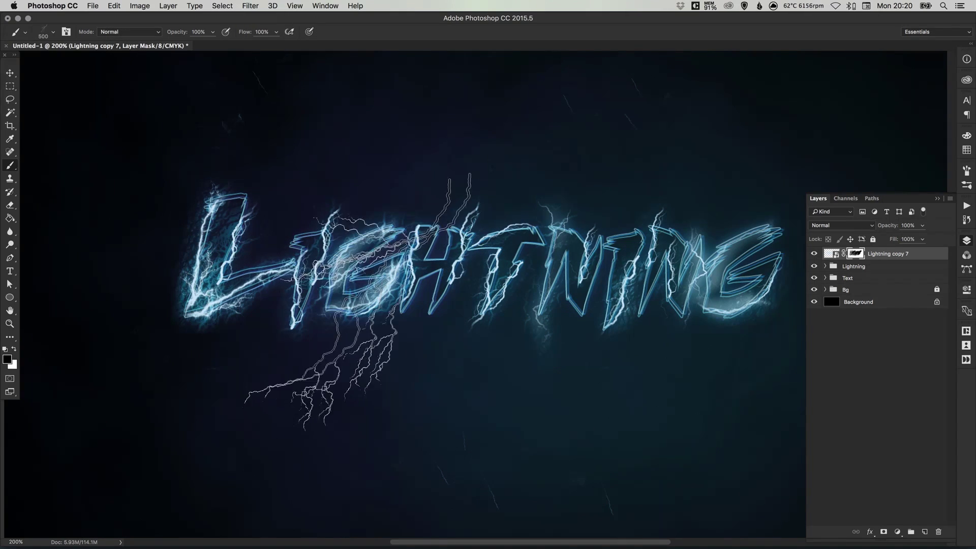
pyautogui.press('x')
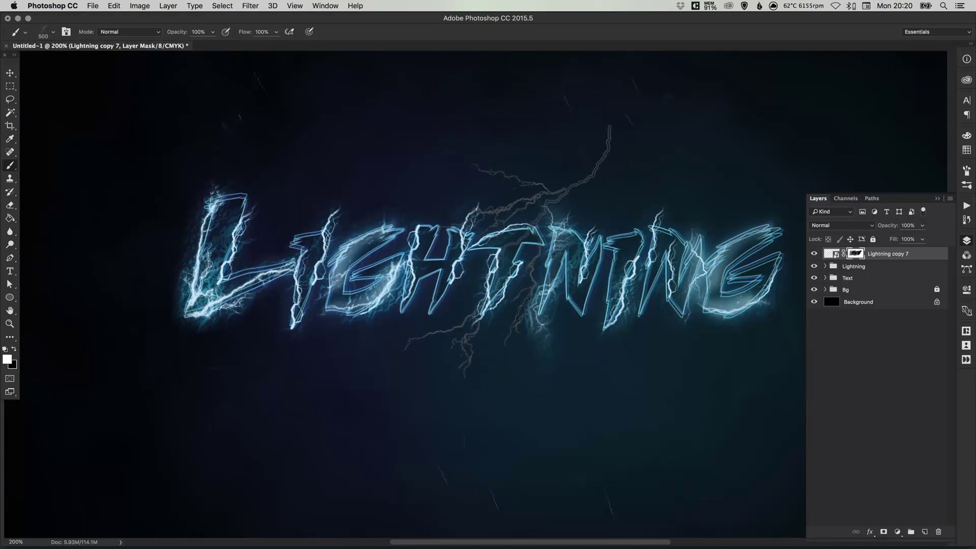
pyautogui.press('x')
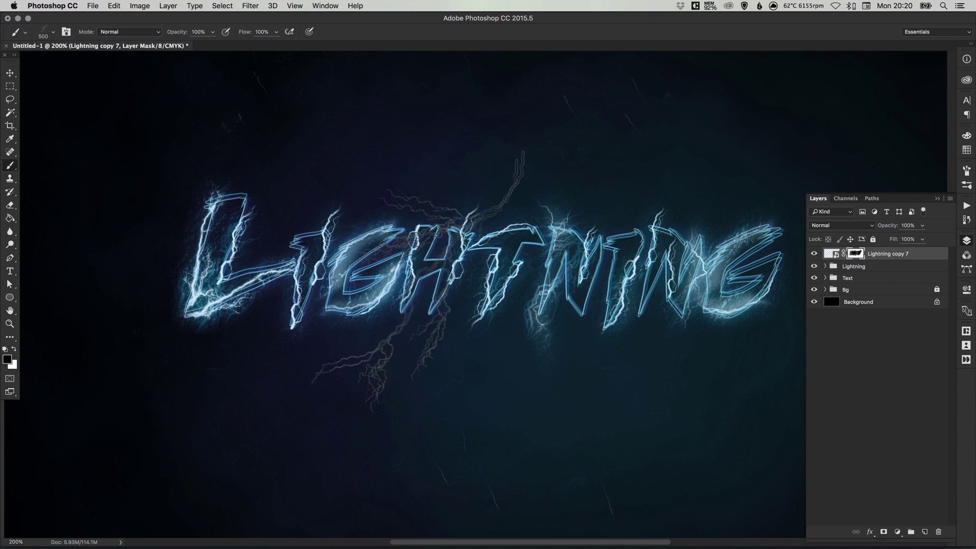
pyautogui.press('x')
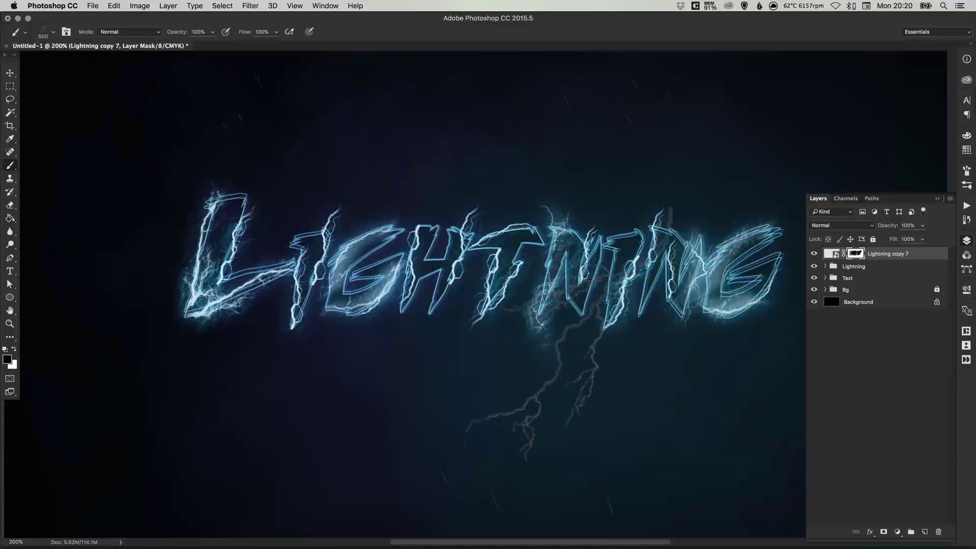
pyautogui.press('x')
# Step: Reduce the lightning brush to 175 px and soften the remaining glow around the base of the first N on the mask
pyautogui.press('[')
pyautogui.press('[')
pyautogui.press('[')
pyautogui.press('[')
pyautogui.press('[')
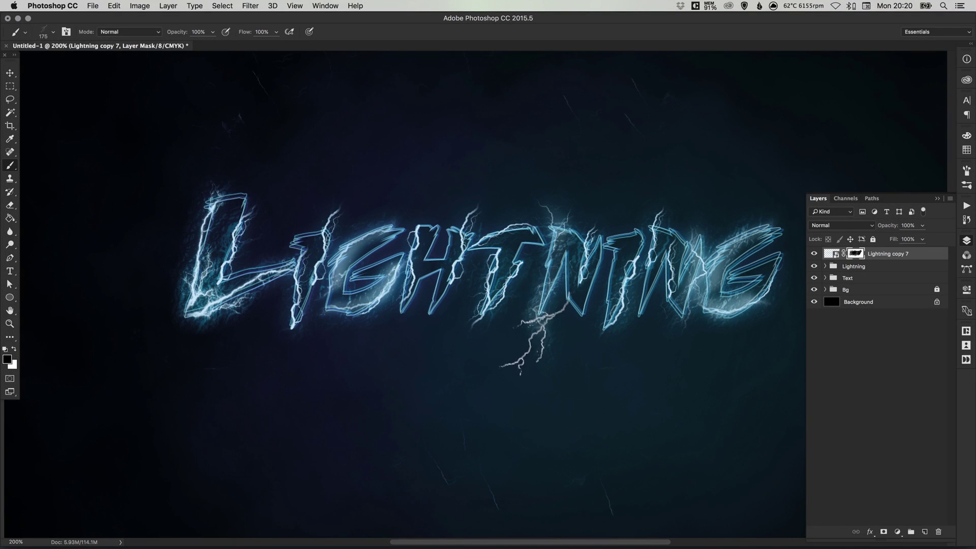
pyautogui.press('x')
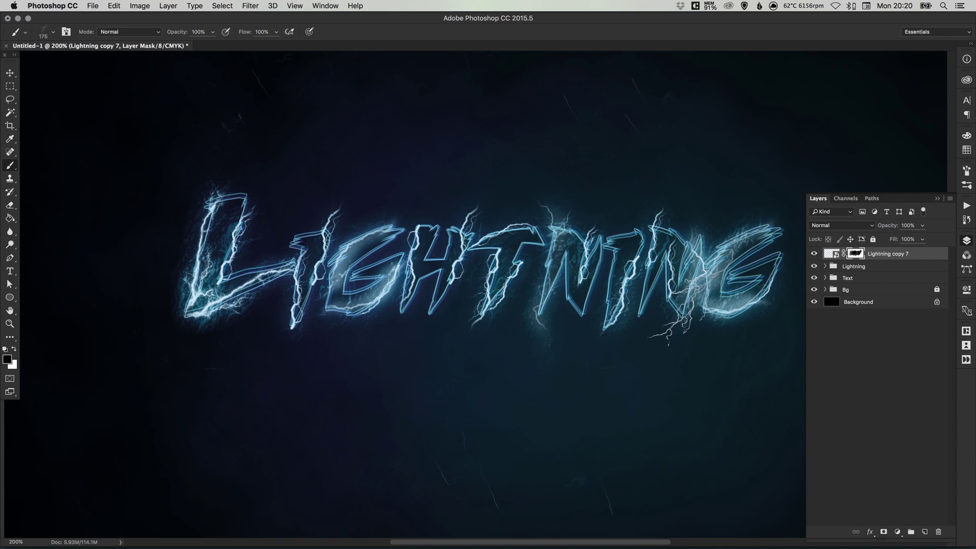
# Step: Duplicate the upper bolt on the first I, scale it to about 75%, and place it on top of the H's right stem
pyautogui.press('v')
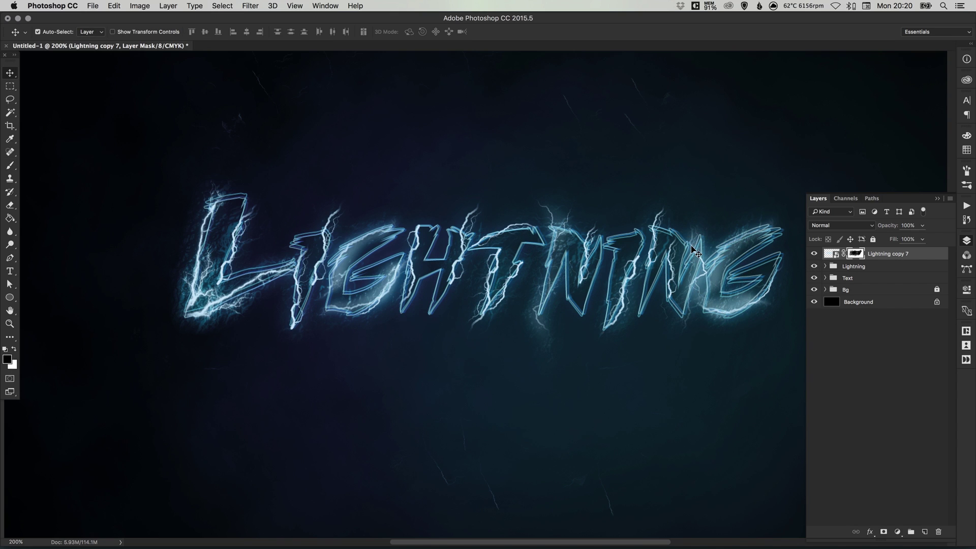
pyautogui.click(825, 266)
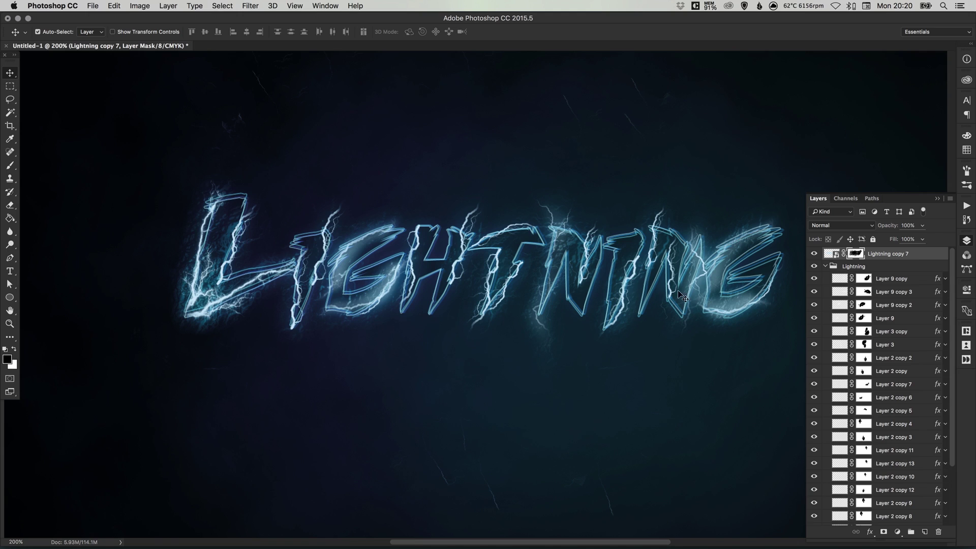
pyautogui.click(325, 240)
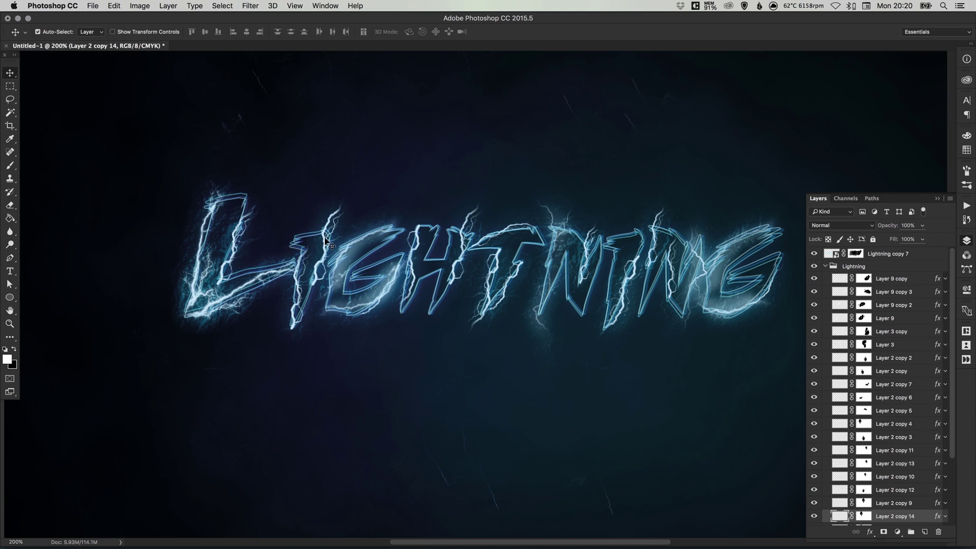
pyautogui.moveTo(438, 223); pyautogui.dragTo(480, 216)
pyautogui.hotkey('ctrl', 't')
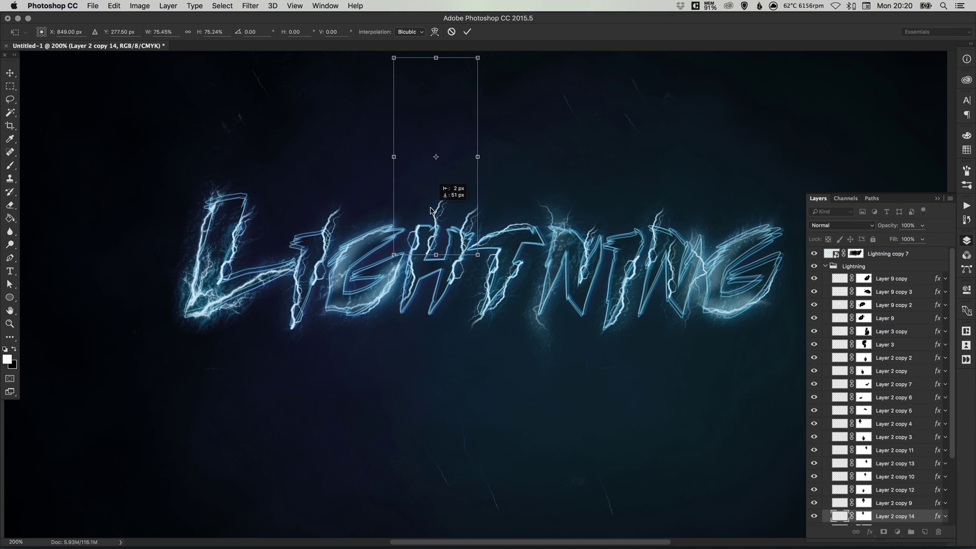
pyautogui.press('Return')
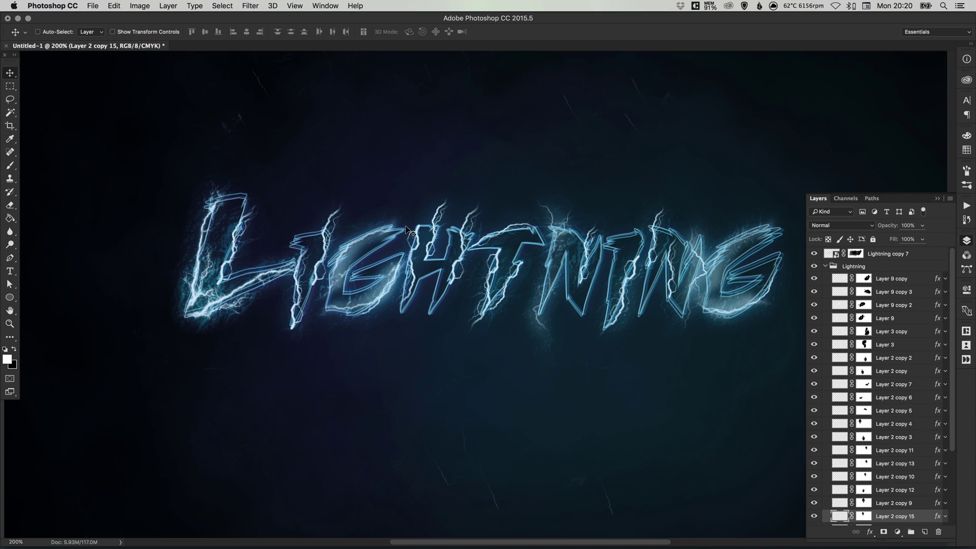
# Step: Duplicate the scaled bolt, rotate it to point downward, and position it along the lower part of the H's right stem
pyautogui.hotkey('ctrl', 't')
pyautogui.moveTo(437, 249); pyautogui.dragTo(451, 309)
pyautogui.moveTo(561, 258); pyautogui.dragTo(505, 181)
pyautogui.hotkey('shift', 'Left')
pyautogui.hotkey('shift', 'Down')
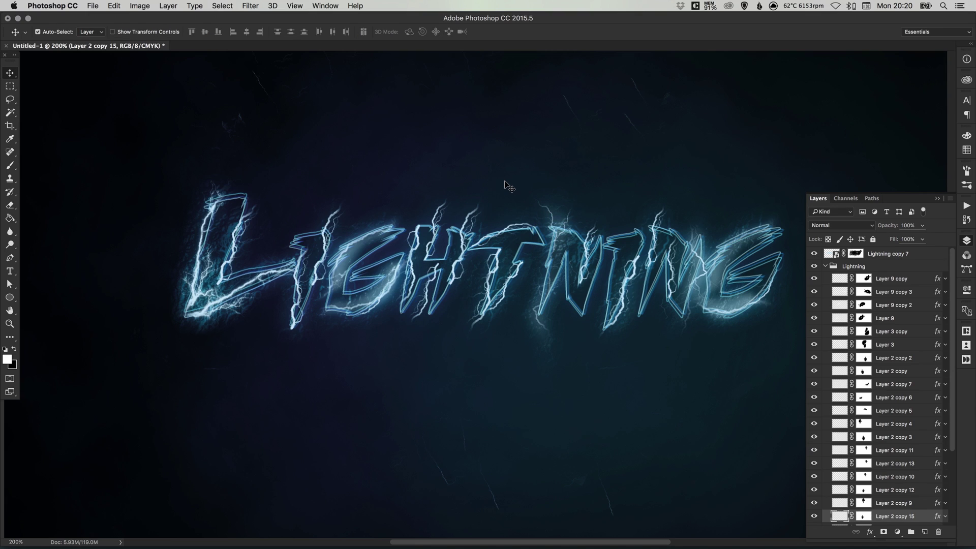
pyautogui.hotkey('shift', 'Right')
pyautogui.hotkey('shift', 'Down')
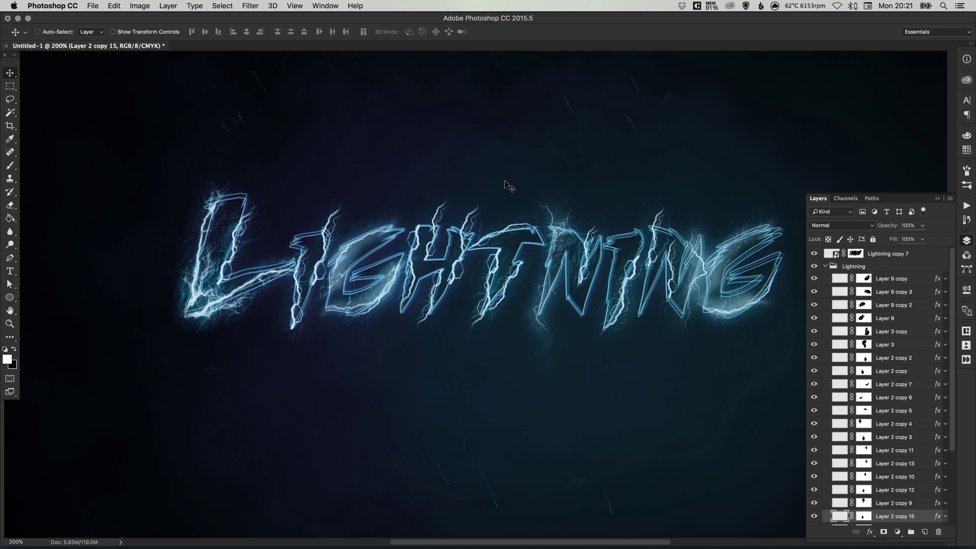
# Step: Duplicate the H's lower bolt and place the copy along the lower left stem of the first N
pyautogui.press('super+j')
pyautogui.press('super+t')
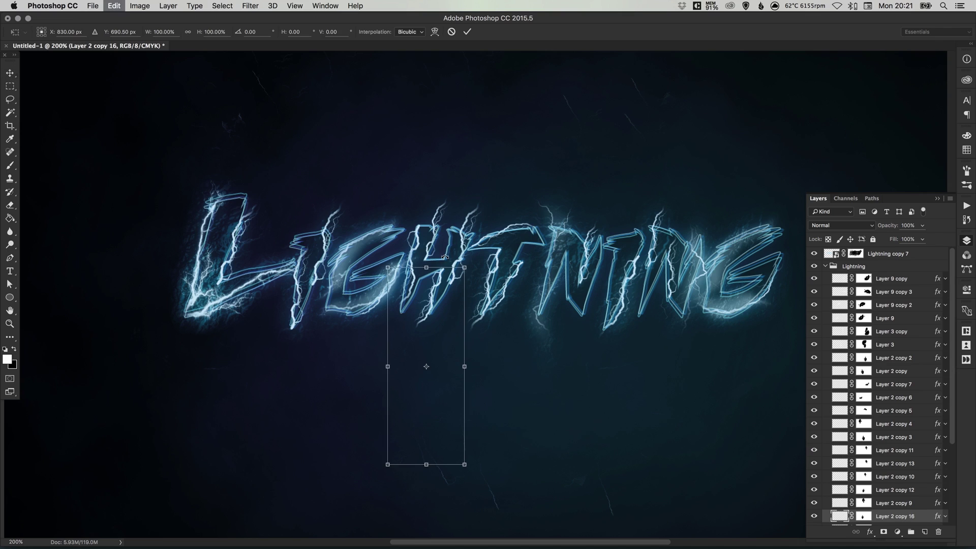
pyautogui.moveTo(422, 308); pyautogui.dragTo(531, 314)
pyautogui.press('Return')
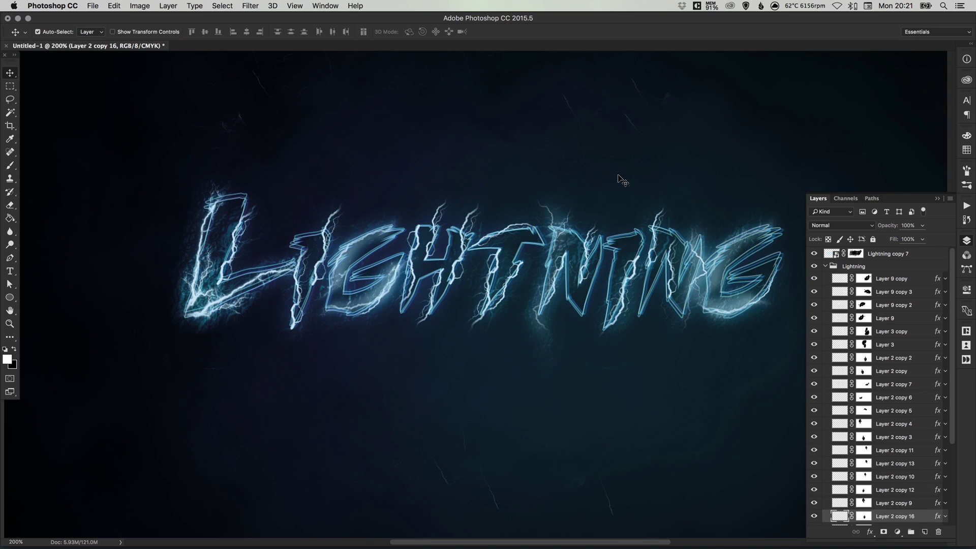
# Step: Duplicate the first N's lower bolt and transform the copy to point upward at the top of that letter's left stem
pyautogui.hscroll(3, 563, 238)
pyautogui.scroll(-1, 562, 239)
pyautogui.press('super+j')
pyautogui.press('super+t')
pyautogui.moveTo(632, 279); pyautogui.dragTo(514, 196)
pyautogui.press('Return')
pyautogui.press('super+t')
pyautogui.moveTo(593, 212); pyautogui.dragTo(508, 172)
pyautogui.press('Return')
# Step: Nudge the Layer 2 copy 17 bolt down and right to line it up with the N's left stem
pyautogui.hotkey('shift', 'Down')
pyautogui.hotkey('shift', 'Down')
pyautogui.hotkey('shift', 'Down')
pyautogui.hotkey('shift', 'Right')
pyautogui.hotkey('shift', 'Right')
pyautogui.hotkey('shift', 'Down')
pyautogui.hotkey('shift', 'Down')
pyautogui.hotkey('shift', 'Right')
pyautogui.press('Left')
pyautogui.press('Left')
# Step: Mask away part of the Layer 2 copy 17 bolt with the black brush and nudge it slightly down and right
pyautogui.click(866, 517)
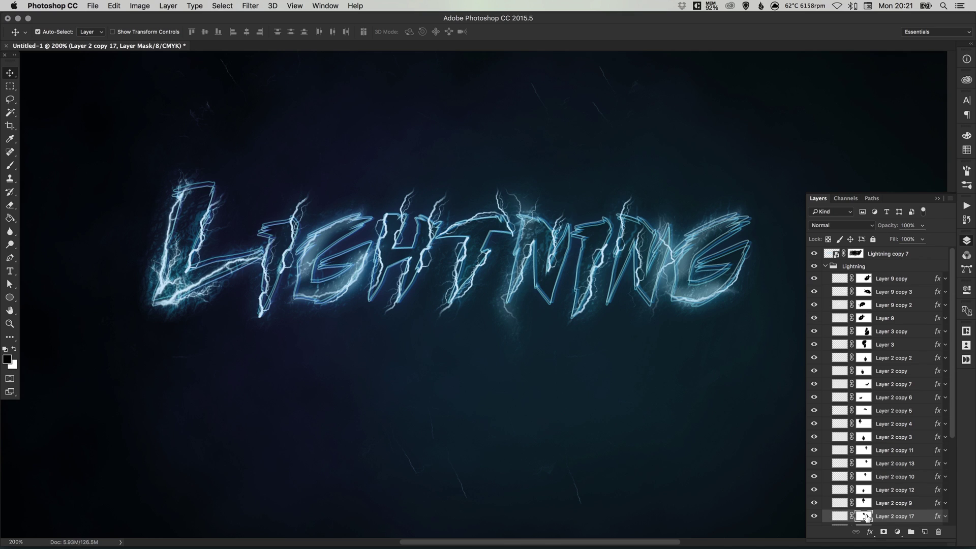
pyautogui.press('b')
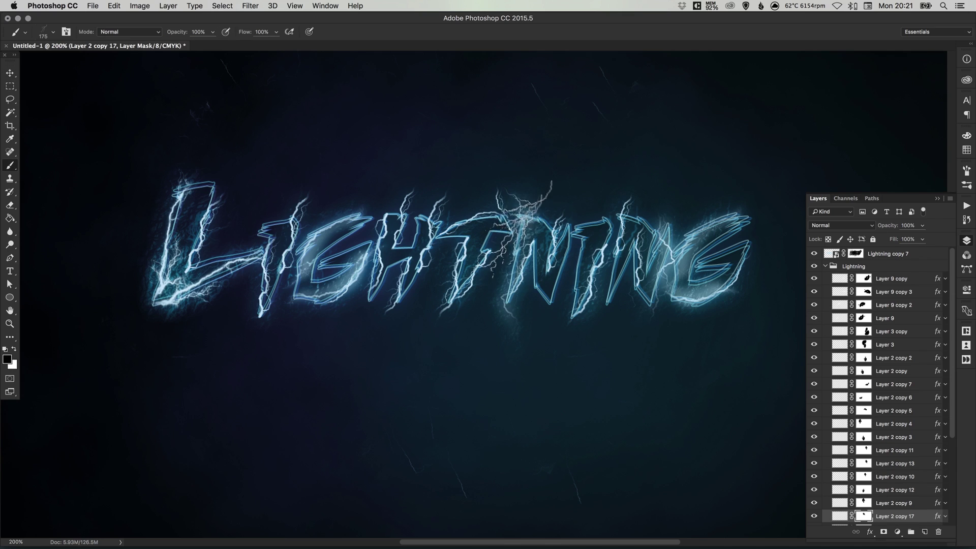
pyautogui.press('v')
pyautogui.hotkey('shift', 'Down')
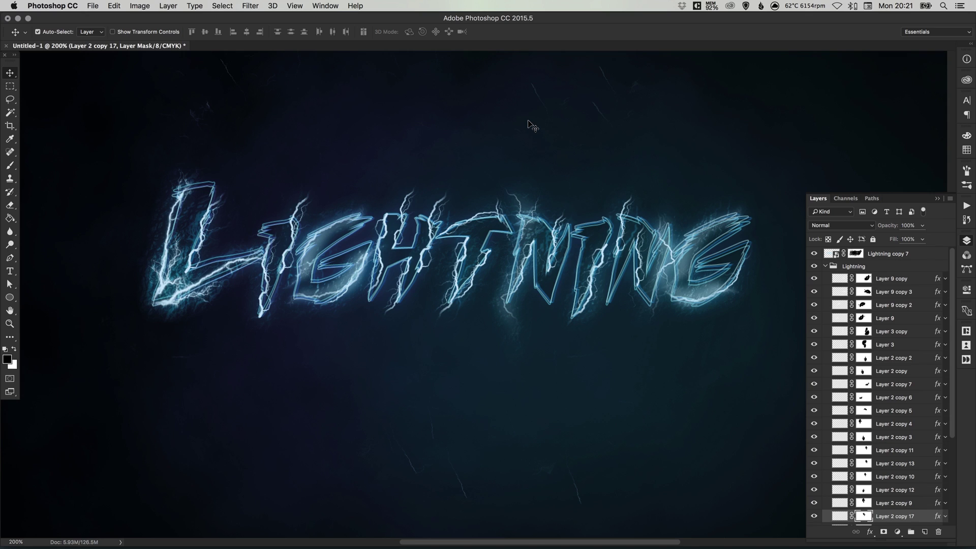
pyautogui.press('Right')
pyautogui.press('Right')
pyautogui.press('Right')
pyautogui.press('Right')
# Step: Examine the whole lightning text and its surrounding background with the layer list hidden
pyautogui.click(965, 241)
pyautogui.moveTo(584, 182); pyautogui.dragTo(598, 210)
pyautogui.moveTo(449, 129); pyautogui.dragTo(463, 179)
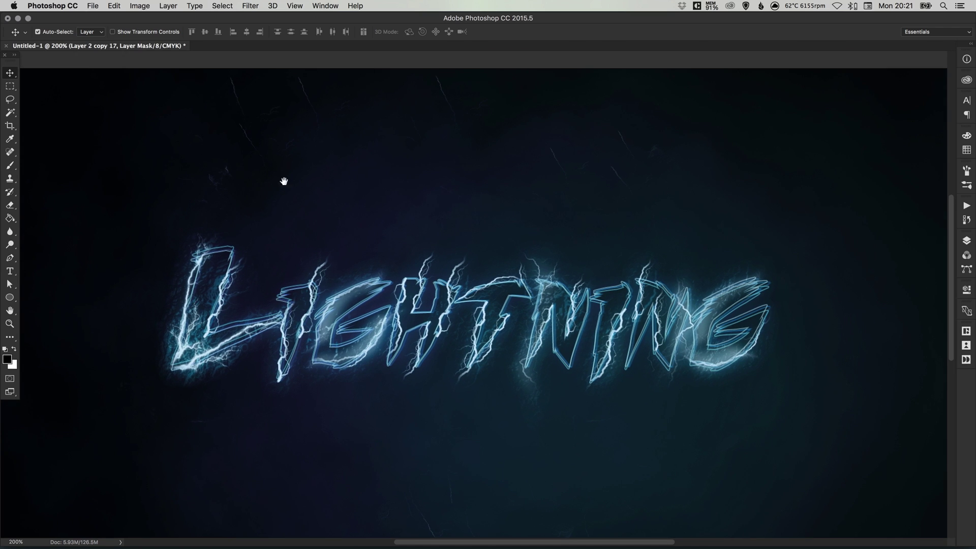
pyautogui.moveTo(461, 220); pyautogui.dragTo(451, 159)
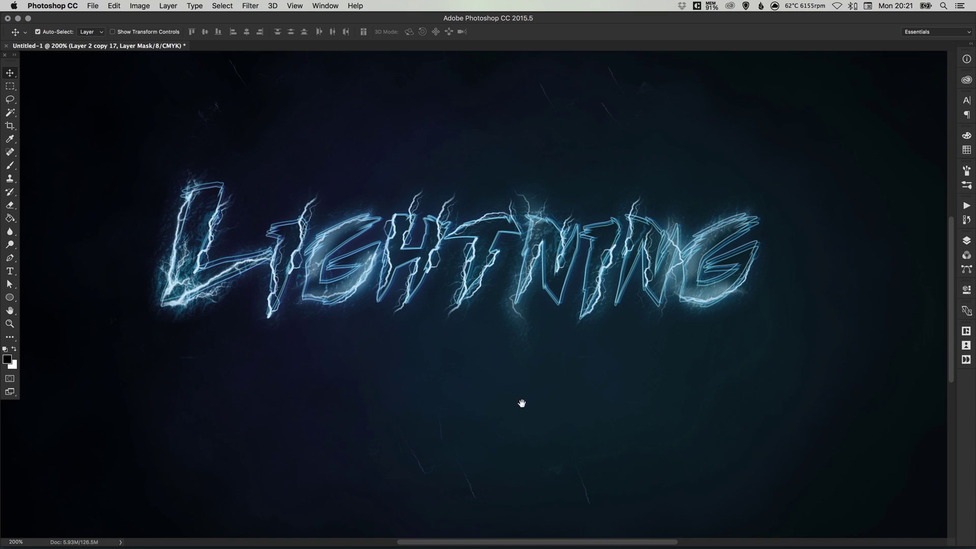
pyautogui.moveTo(529, 441); pyautogui.dragTo(523, 375)
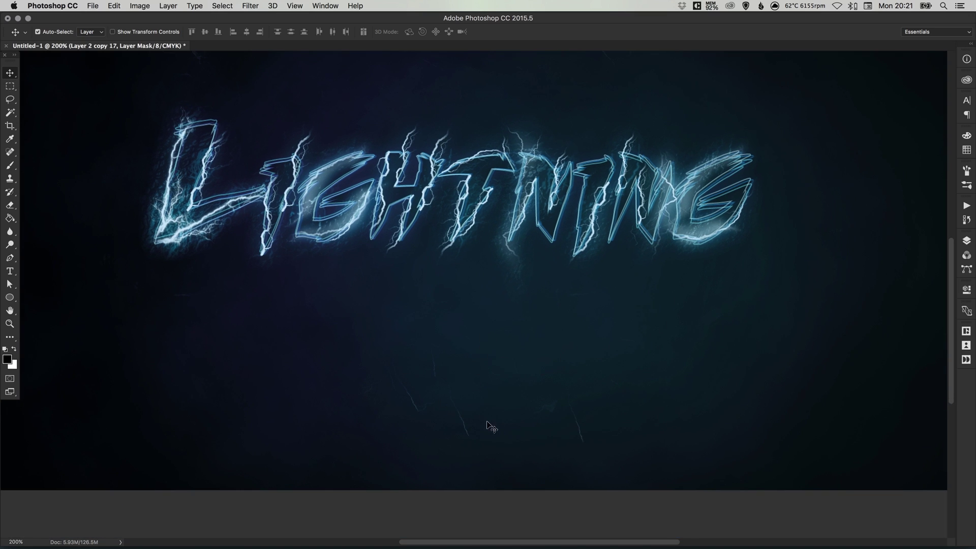
pyautogui.moveTo(501, 348); pyautogui.dragTo(507, 421)
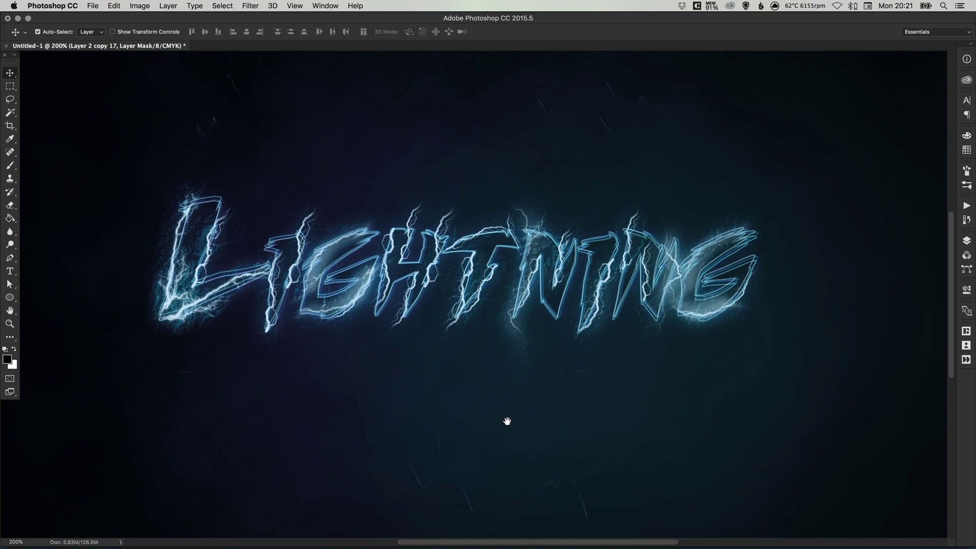
# Step: Move the Lightning copy 7 smart object into the Lightning group and collapse the group
pyautogui.click(960, 243)
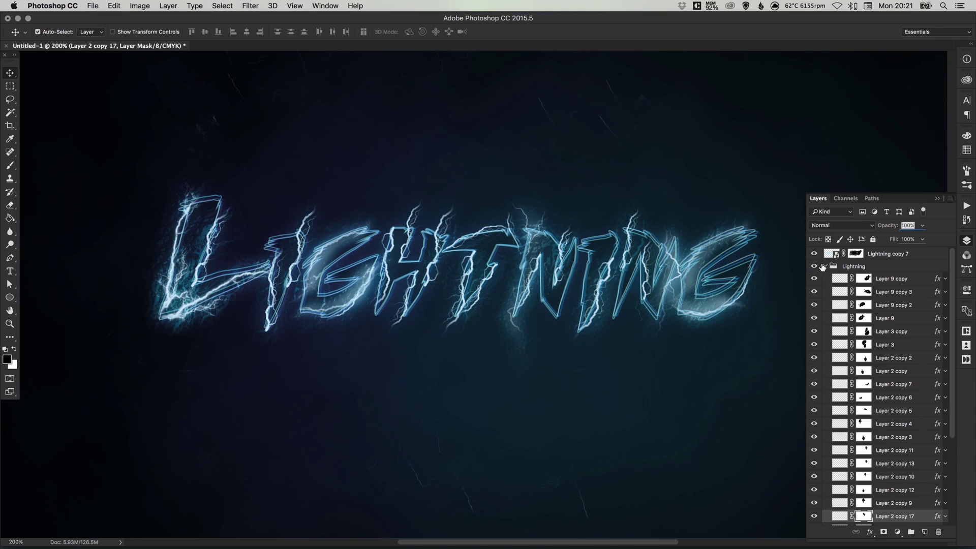
pyautogui.moveTo(880, 253); pyautogui.dragTo(830, 264)
pyautogui.click(826, 253)
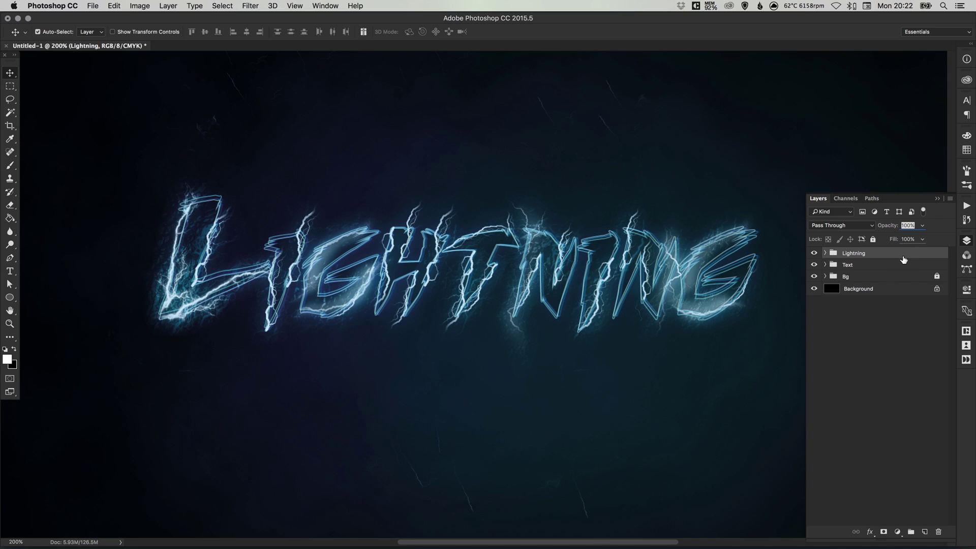
# Step: Compare the artwork with and without the Lightning group by toggling its visibility off and on
pyautogui.click(815, 252)
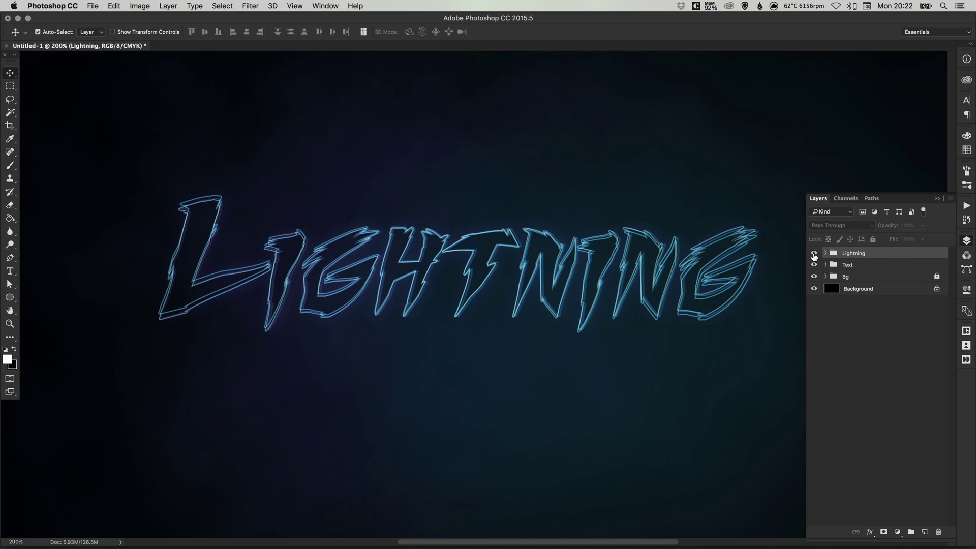
pyautogui.click(814, 253)
pyautogui.click(965, 240)
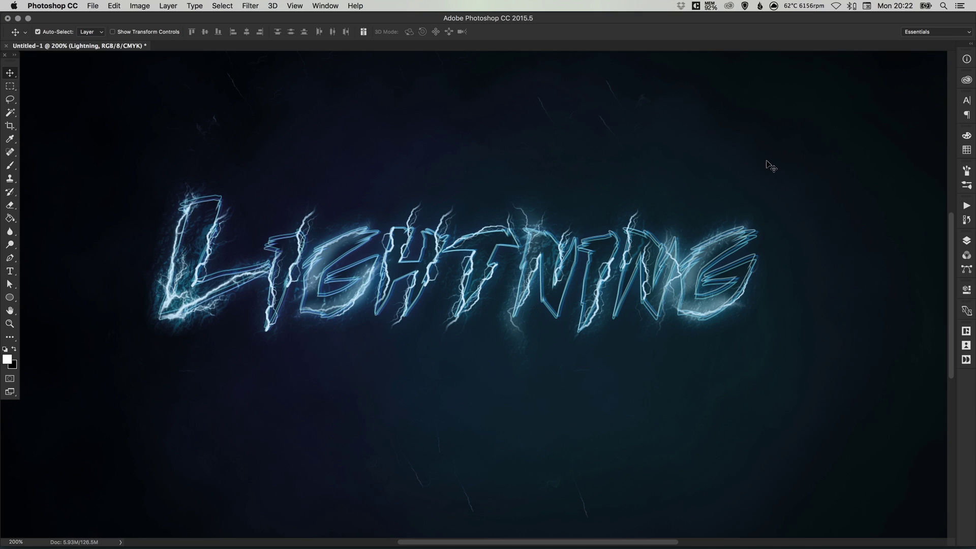